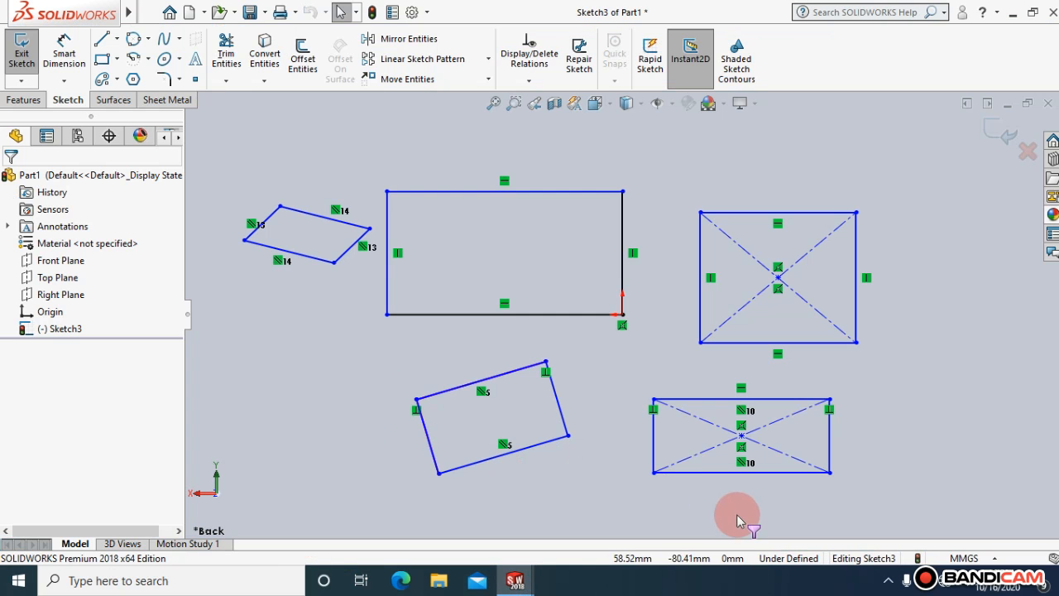
Switch to the Part4 window and orient the view normal to the Front Plane.
{"action": "left_click", "coordinate": [512, 580]}
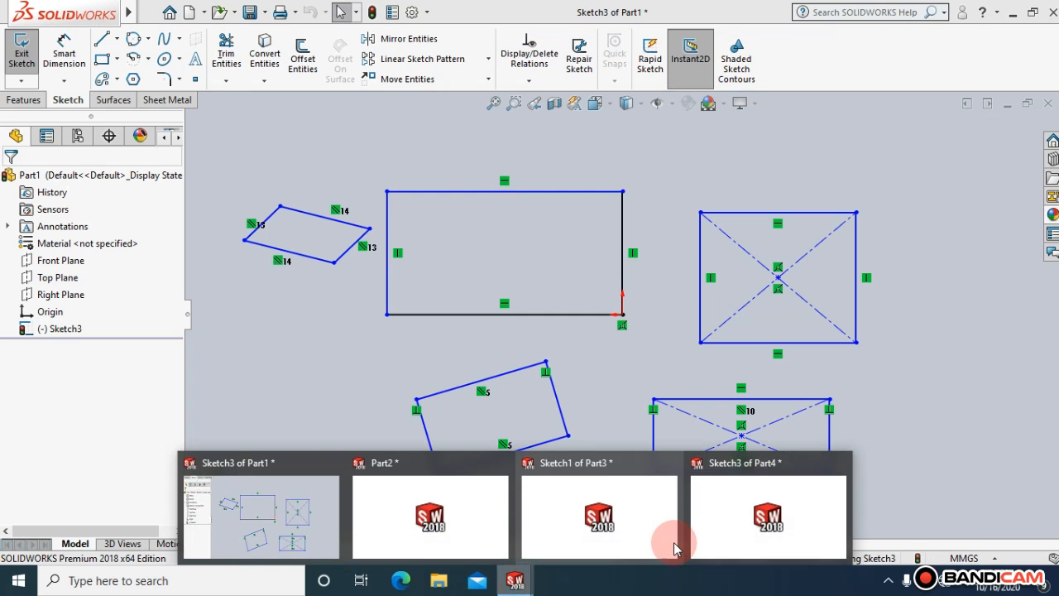
{"action": "left_click", "coordinate": [796, 509]}
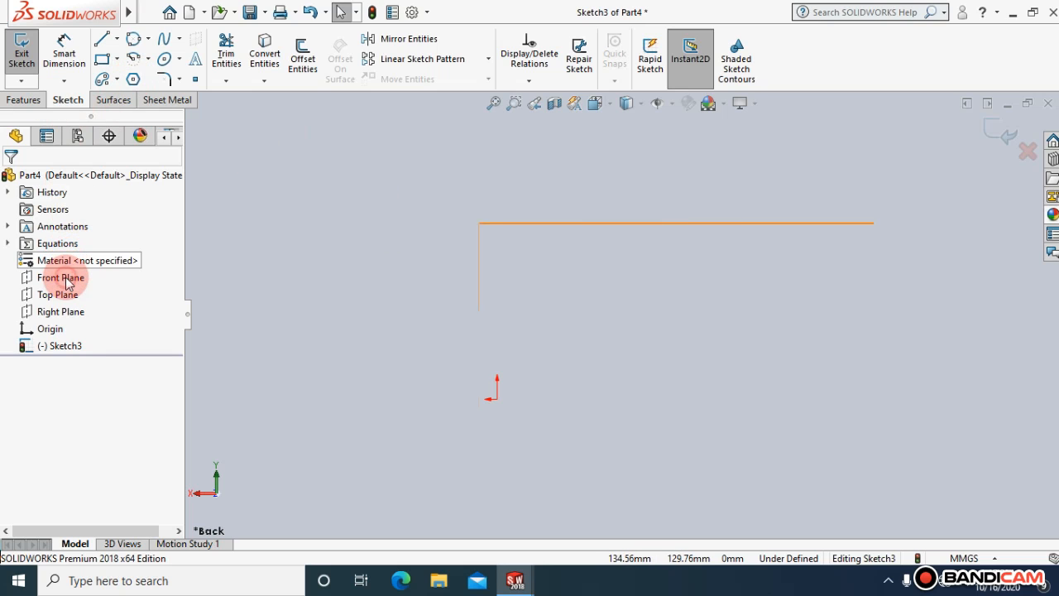
{"action": "left_click", "coordinate": [139, 279]}
{"action": "left_click", "coordinate": [150, 255]}
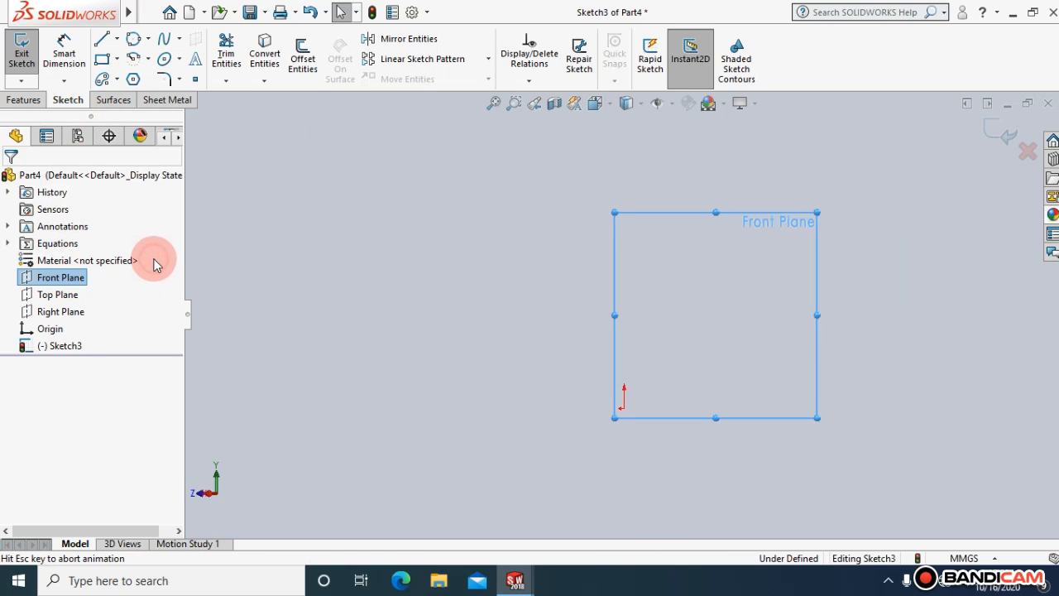
Sketch a corner rectangle about 116 mm wide and 47 mm high, above and to the left of the origin.
{"action": "left_click", "coordinate": [117, 59]}
{"action": "left_click", "coordinate": [137, 77]}
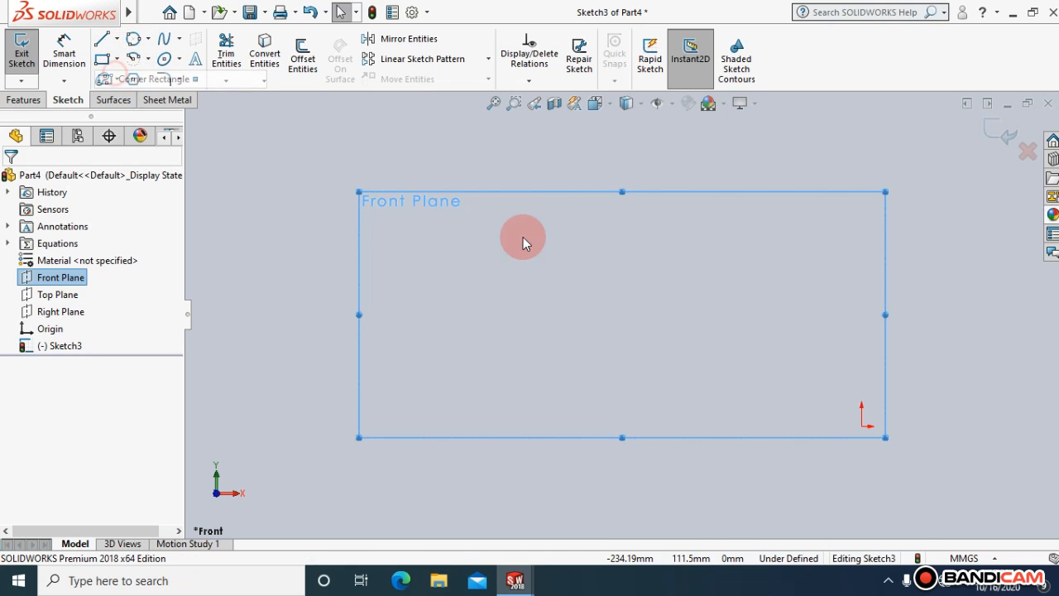
{"action": "left_click", "coordinate": [752, 348]}
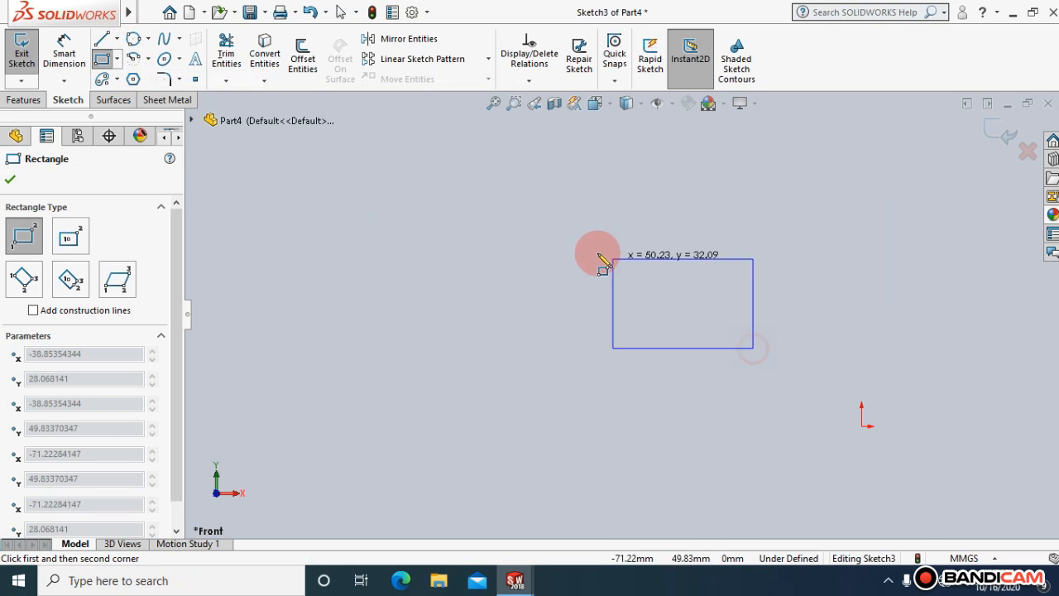
{"action": "left_click", "coordinate": [428, 196]}
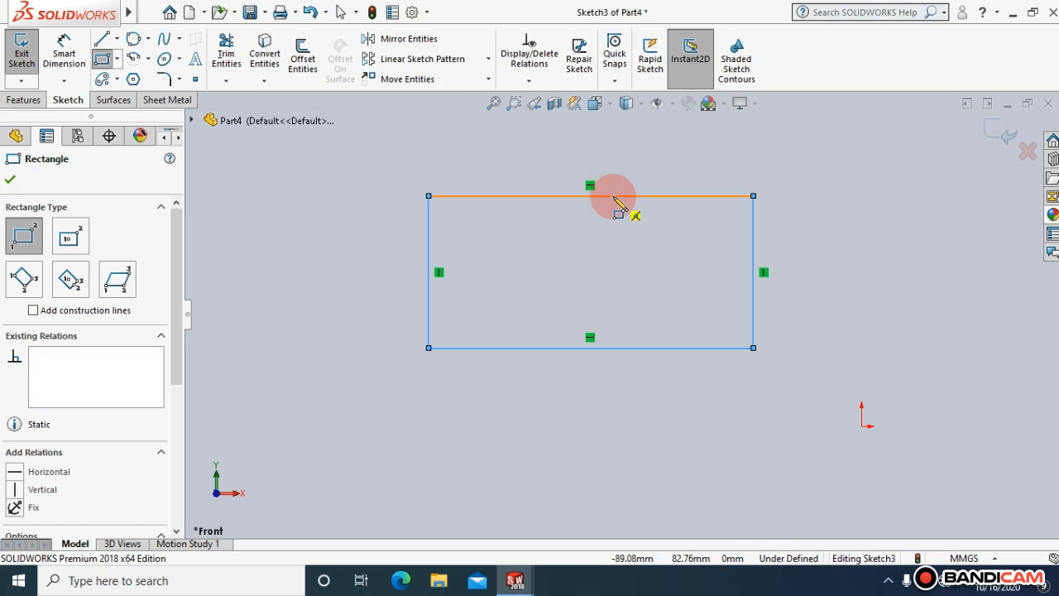
Dimension the rectangle's top edge with Smart Dimension and set its length to 100 mm.
{"action": "right_click_drag", "start_coordinate": [622, 244], "coordinate": [629, 270]}
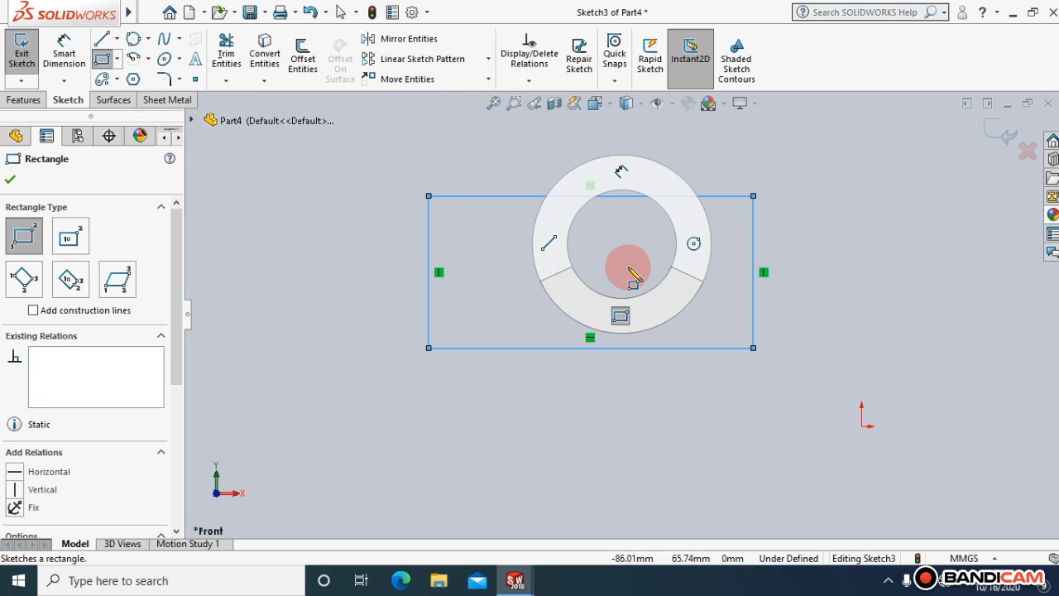
{"action": "right_click_drag", "start_coordinate": [633, 277], "coordinate": [669, 206]}
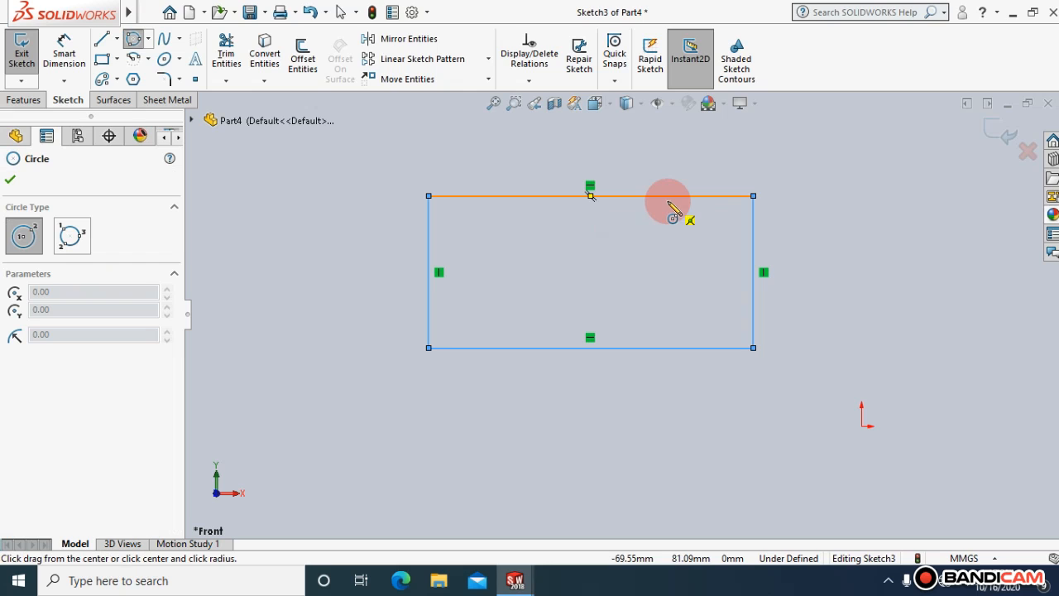
{"action": "right_click_drag", "start_coordinate": [670, 203], "coordinate": [681, 135]}
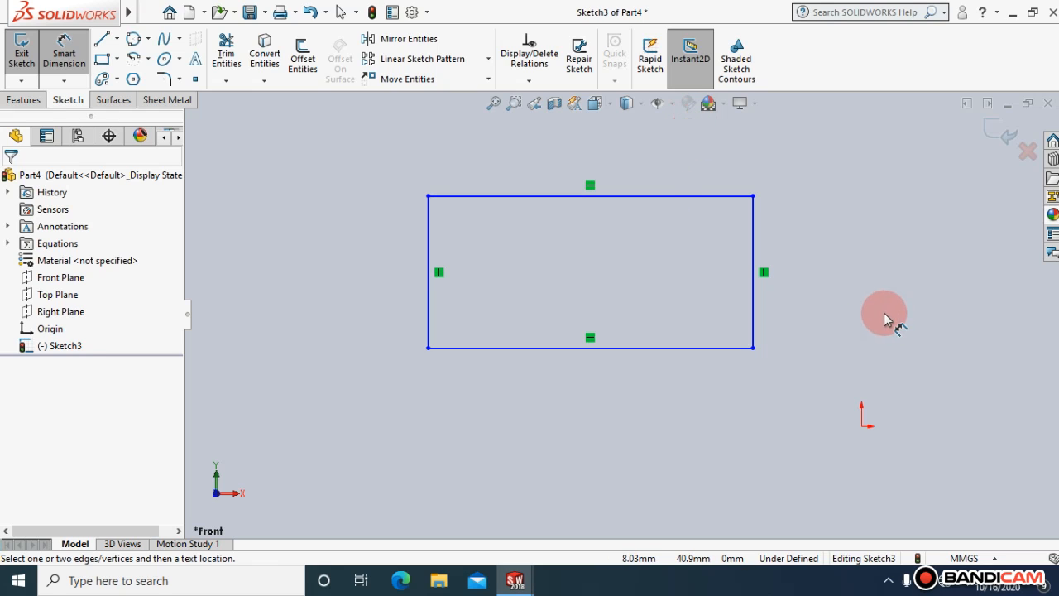
{"action": "left_click", "coordinate": [631, 197]}
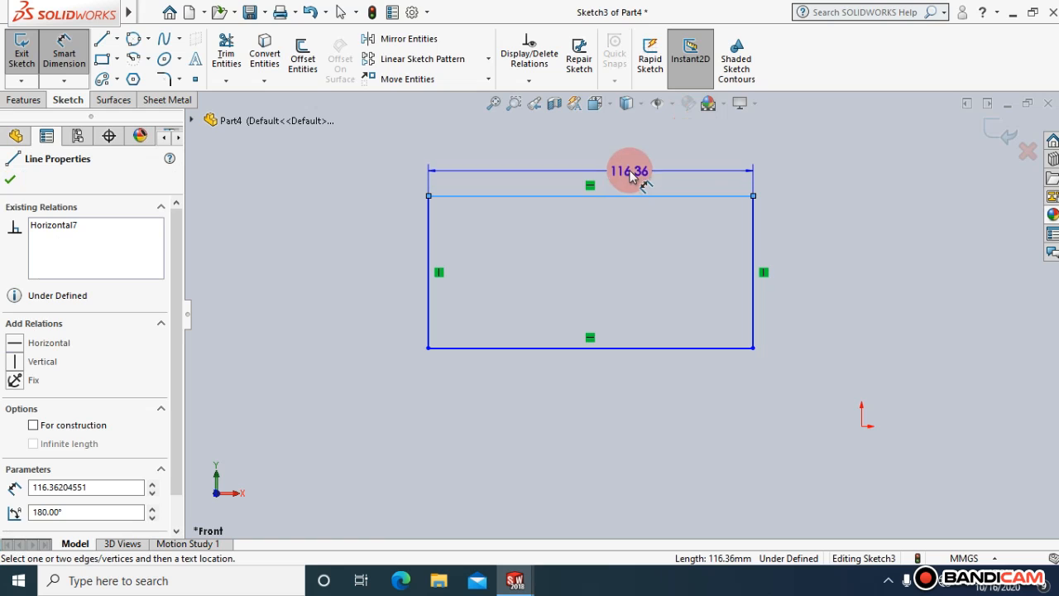
{"action": "left_click", "coordinate": [616, 169]}
{"action": "type", "text": "100"}
{"action": "key", "text": "Return"}
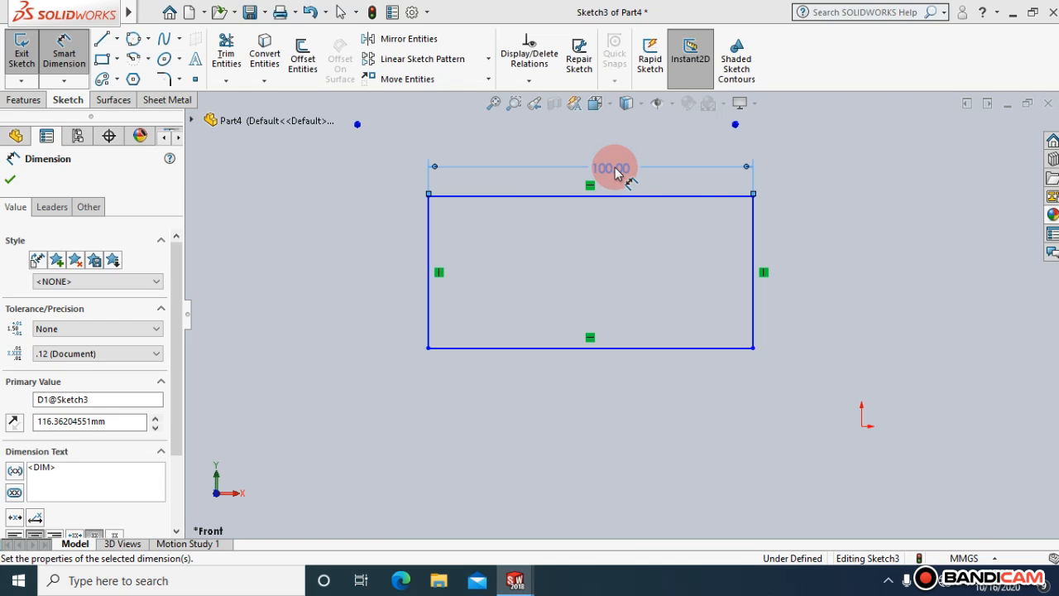
Dimension the rectangle's left edge, set its height to 50 mm, and finish dimensioning.
{"action": "left_click", "coordinate": [429, 251]}
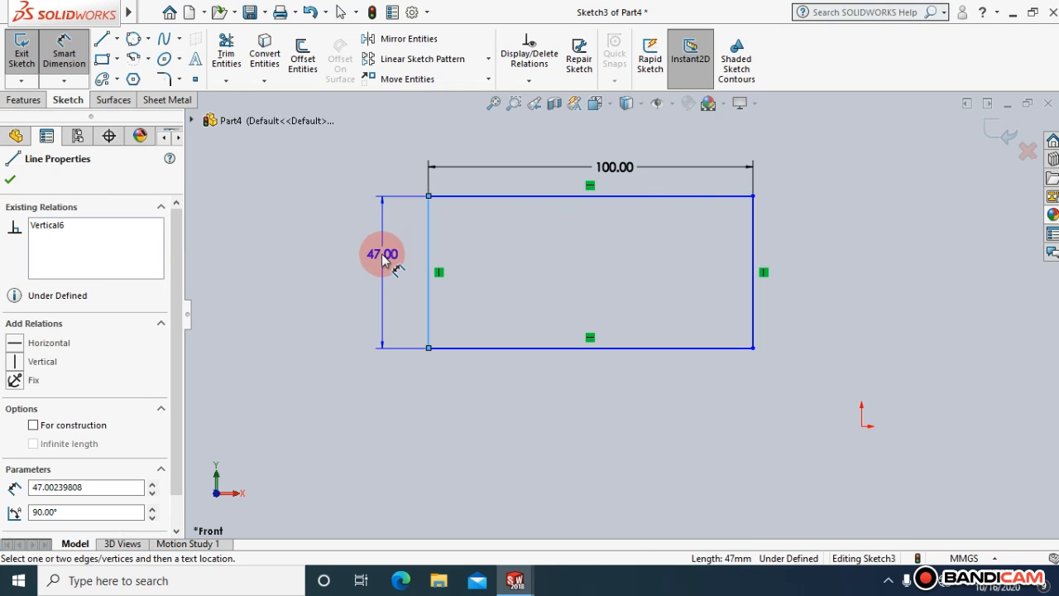
{"action": "left_click", "coordinate": [381, 255]}
{"action": "type", "text": "50"}
{"action": "key", "text": "Return"}
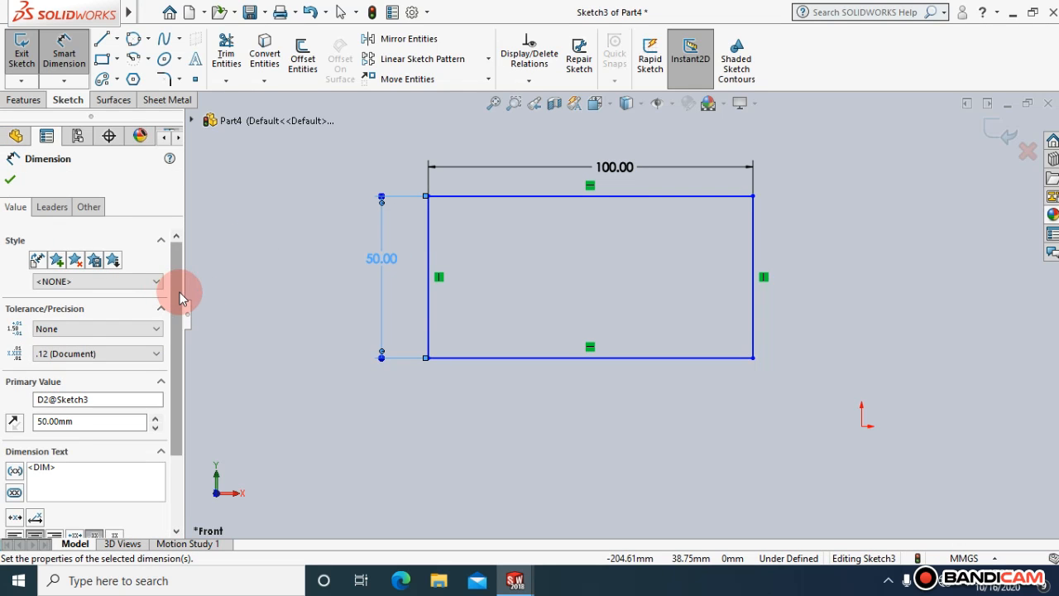
{"action": "left_click_drag", "start_coordinate": [178, 289], "coordinate": [178, 359]}
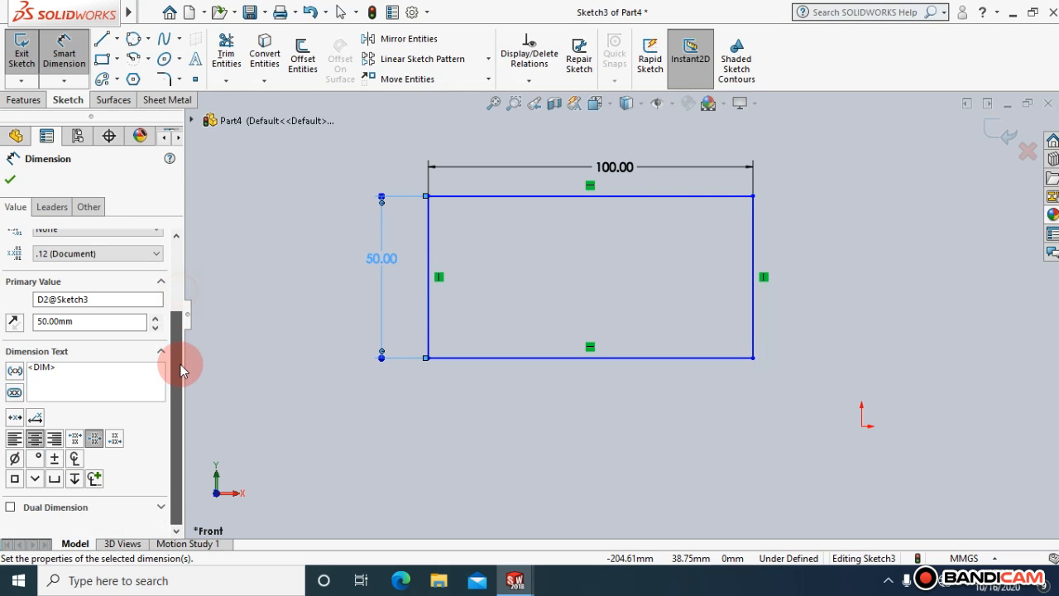
{"action": "left_click", "coordinate": [6, 175]}
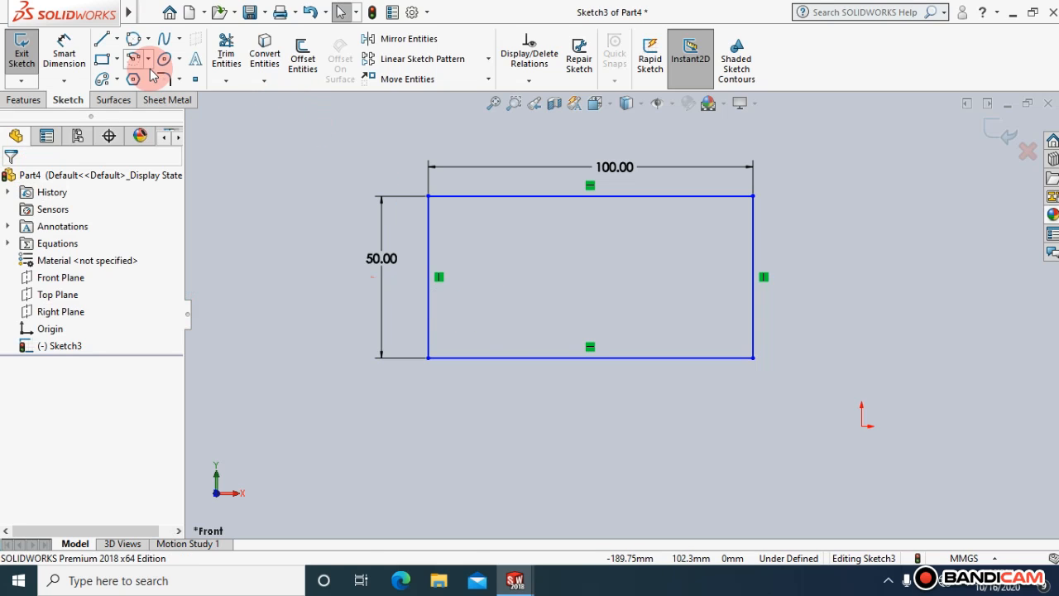
Delete the whole rectangle together with its dimensions.
{"action": "left_click", "coordinate": [264, 80]}
{"action": "left_click", "coordinate": [264, 80]}
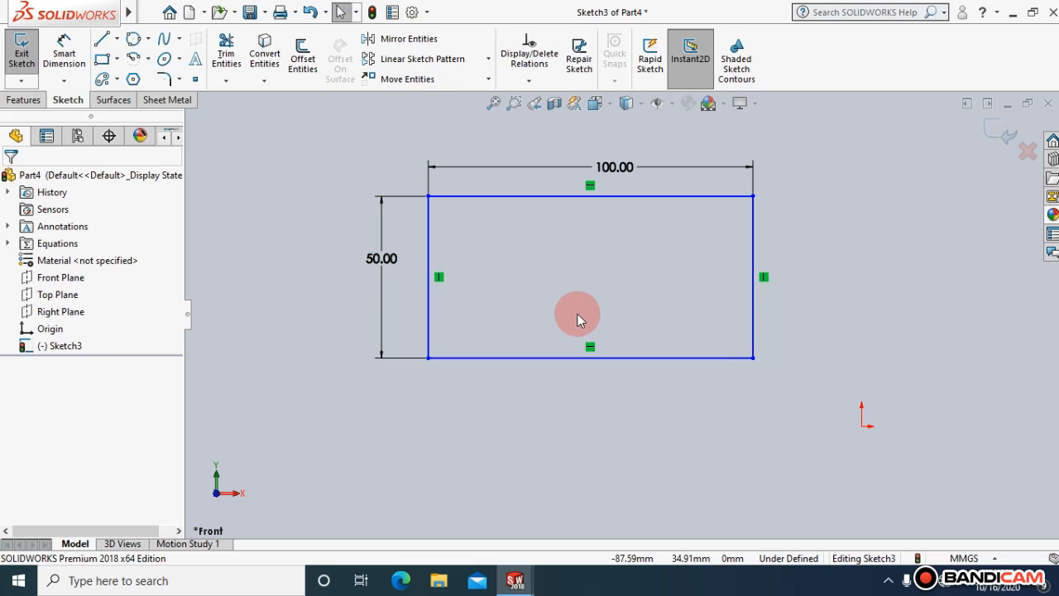
{"action": "left_click_drag", "start_coordinate": [813, 451], "coordinate": [312, 117]}
{"action": "key", "text": "Delete"}
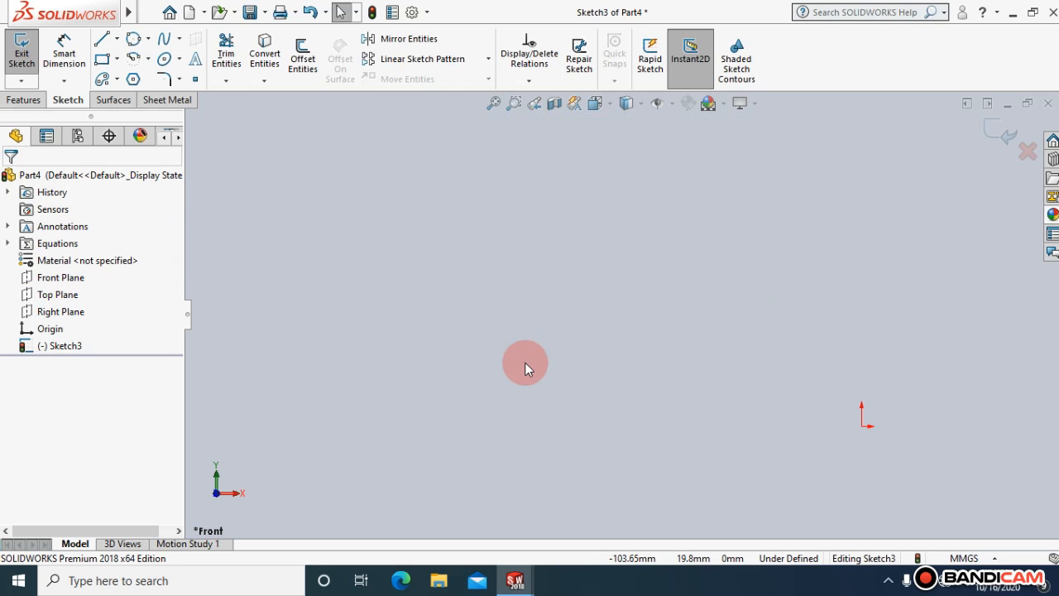
Sketch a perimeter circle through three points, with a radius of about 52 mm, above and to the left of the origin.
{"action": "left_click", "coordinate": [132, 39]}
{"action": "left_click", "coordinate": [543, 277]}
{"action": "left_click", "coordinate": [709, 387]}
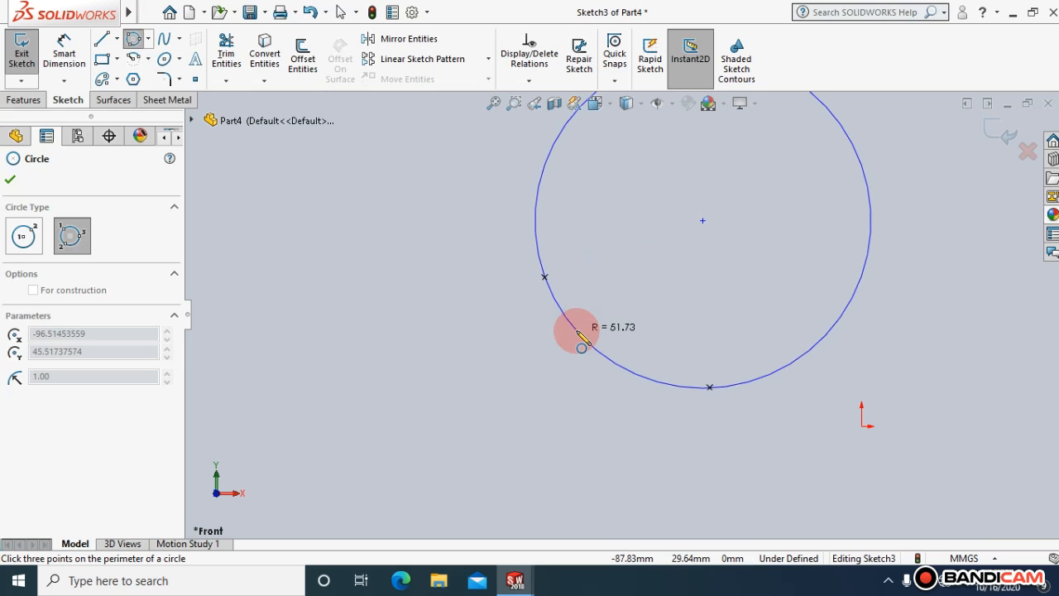
{"action": "left_click", "coordinate": [580, 336]}
{"action": "left_click", "coordinate": [11, 180]}
Dimension the circle's diameter, placing the dimension to its left, and set it to 50 mm.
{"action": "left_click", "coordinate": [60, 60]}
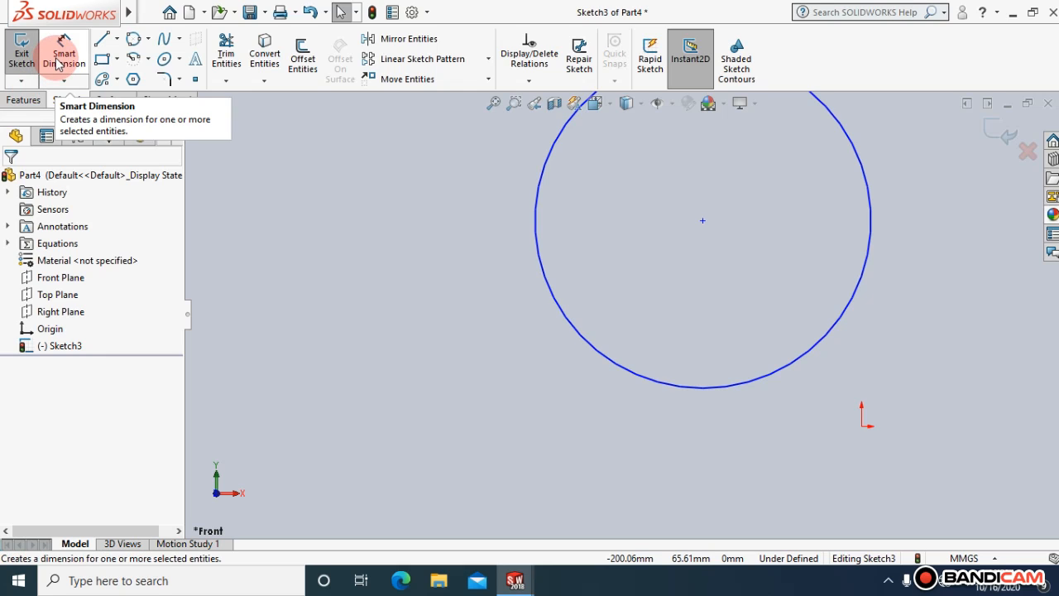
{"action": "left_click", "coordinate": [538, 250]}
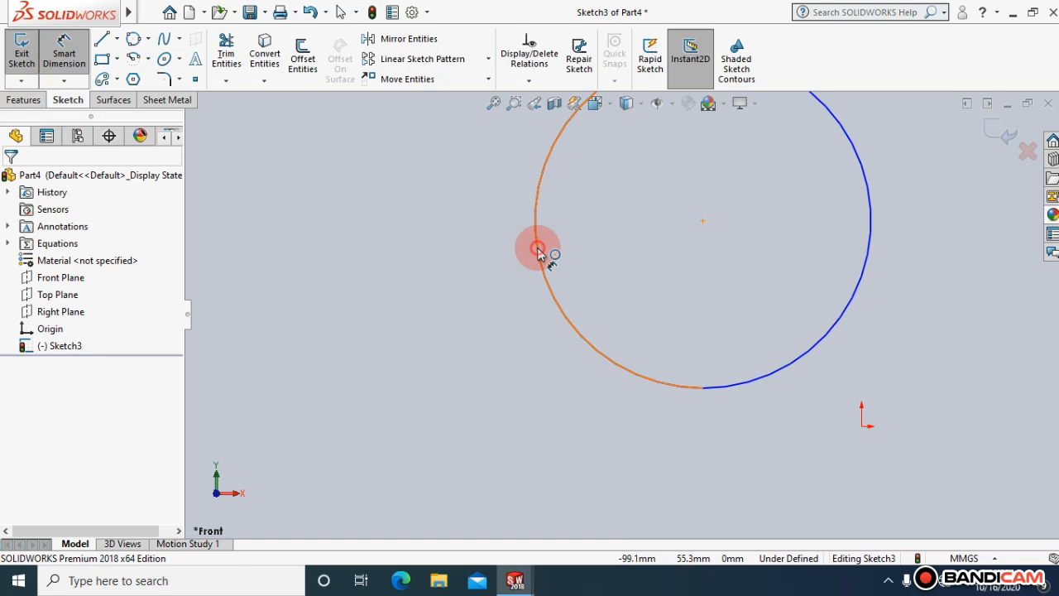
{"action": "left_click", "coordinate": [491, 279]}
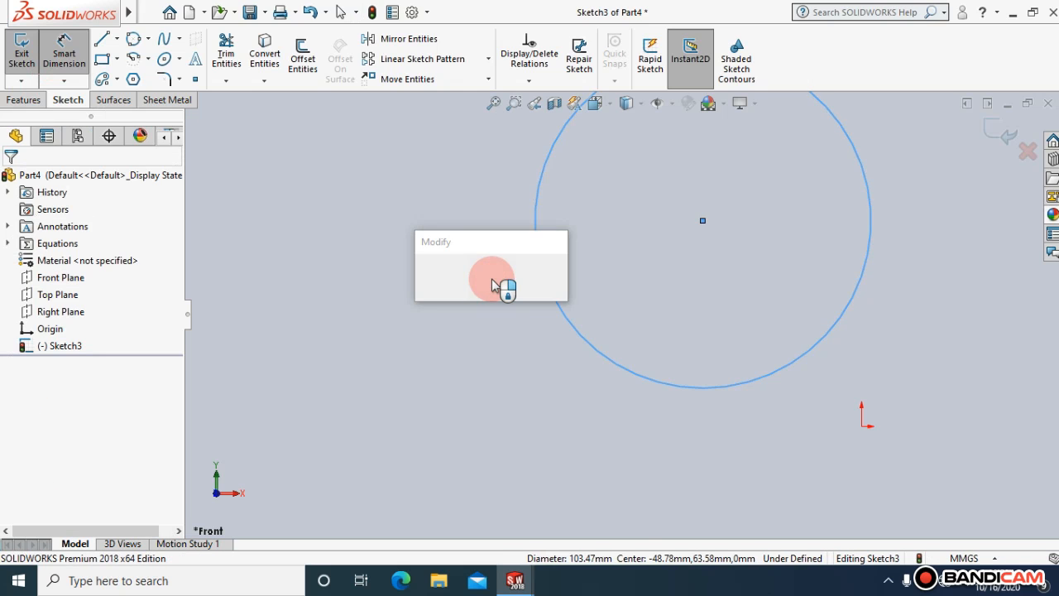
{"action": "type", "text": "50"}
{"action": "key", "text": "Return"}
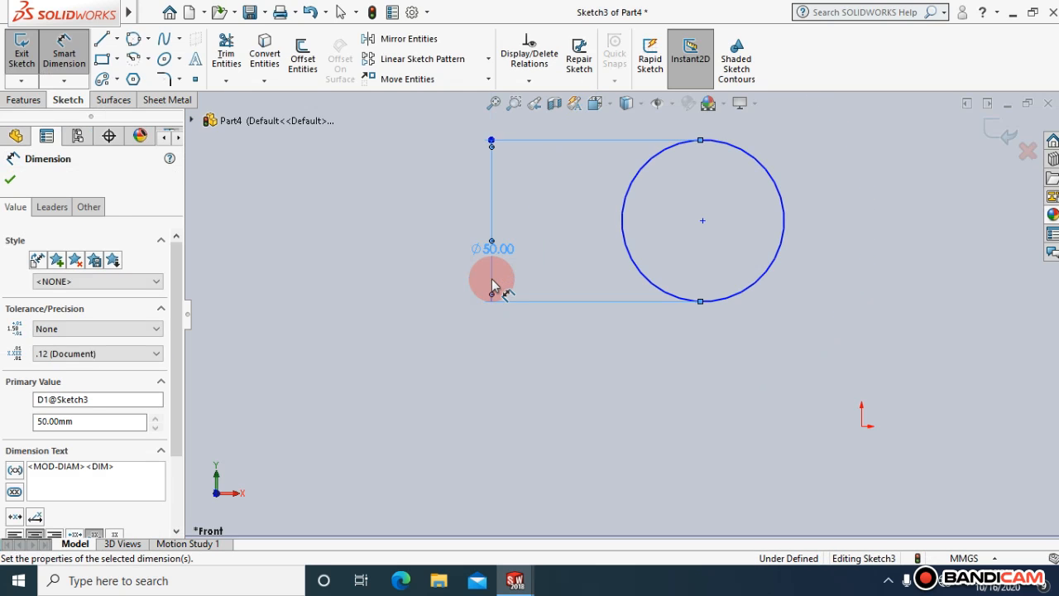
{"action": "left_click", "coordinate": [10, 180]}
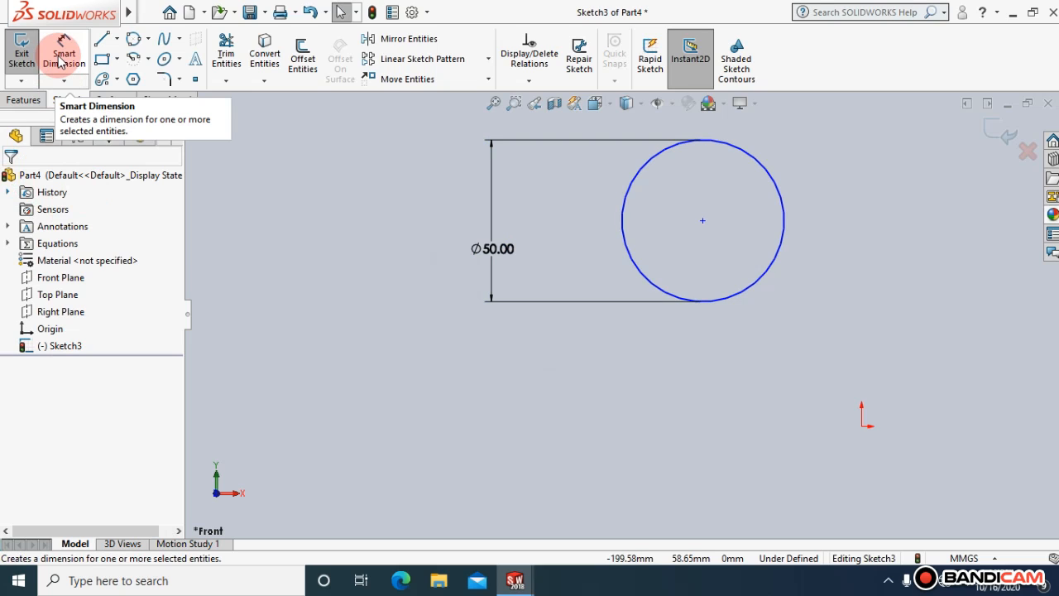
{"action": "left_click", "coordinate": [66, 81]}
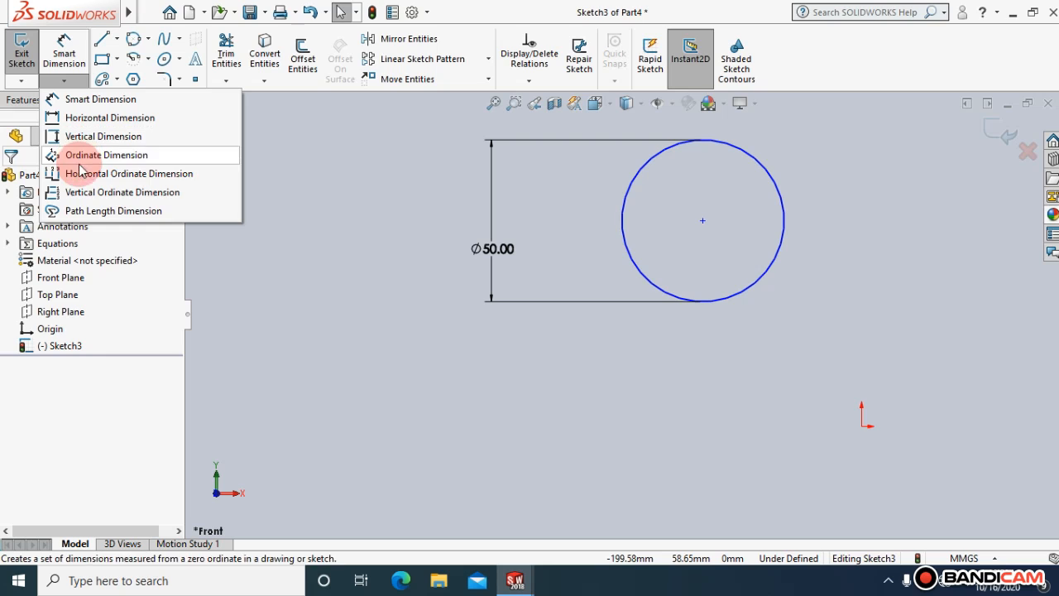
{"action": "left_click", "coordinate": [68, 82]}
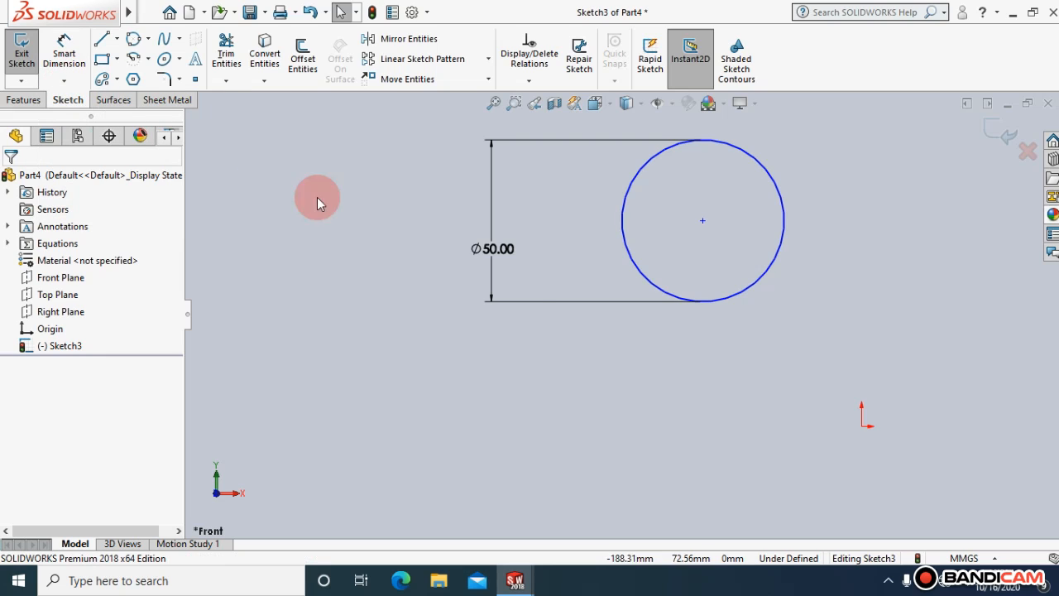
{"action": "left_click", "coordinate": [690, 397]}
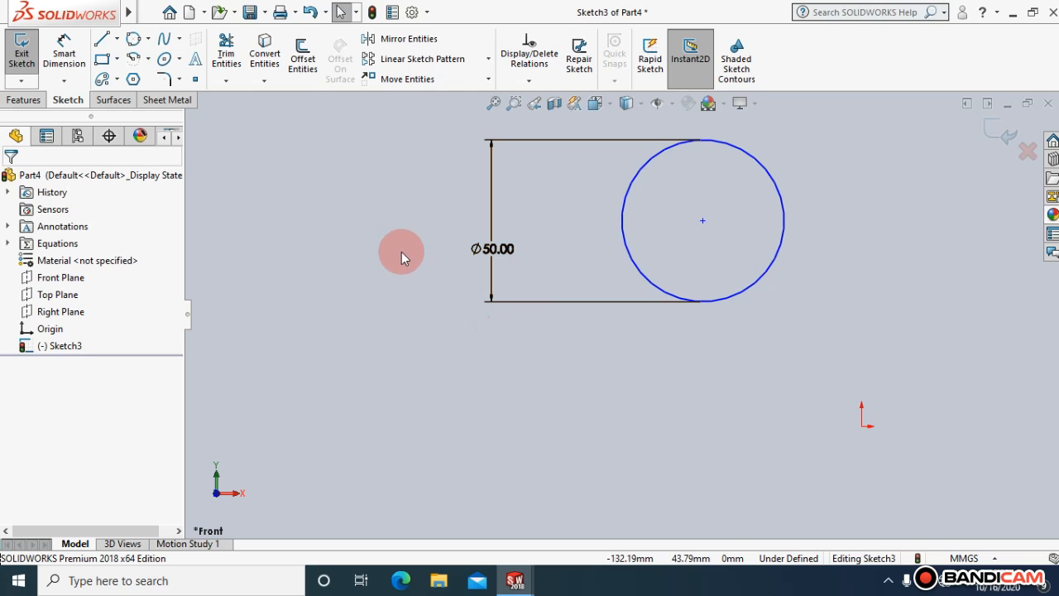
{"action": "key", "text": "l"}
{"action": "key", "text": "space"}
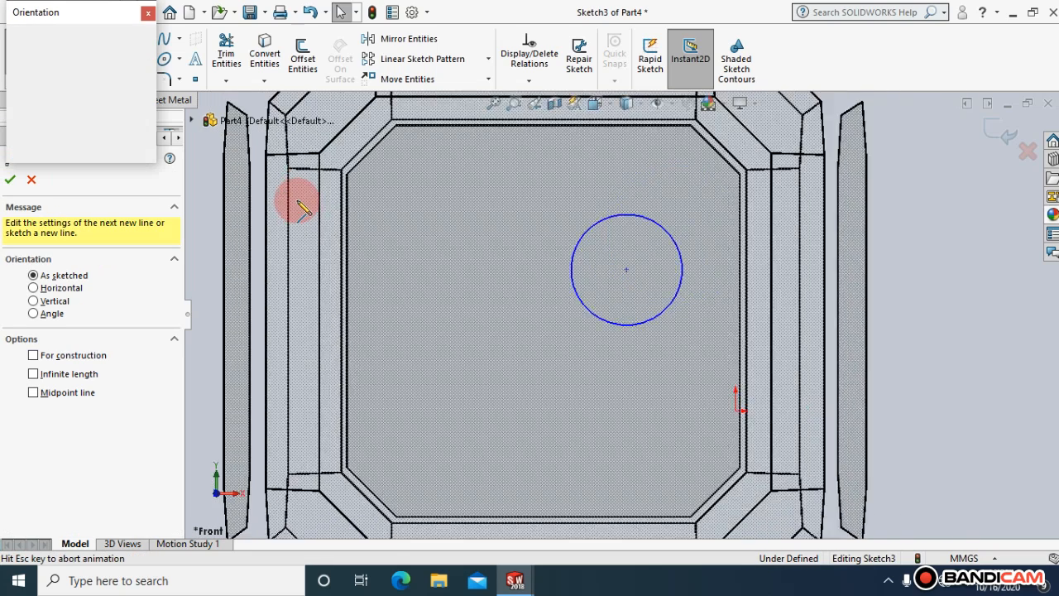
{"action": "key", "text": "Escape"}
{"action": "key", "text": "Escape"}
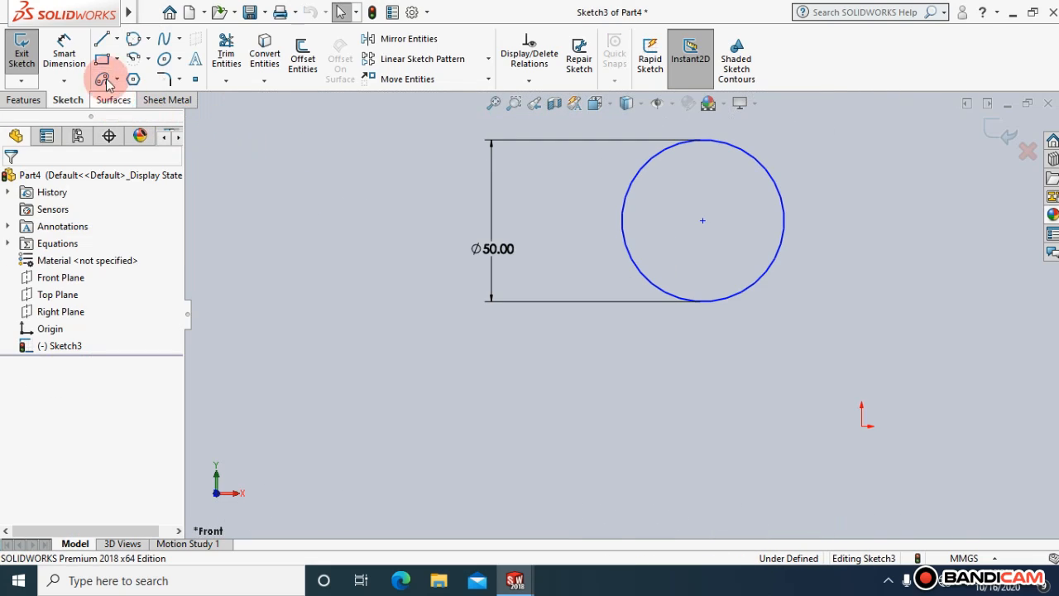
Sketch a single horizontal line running left from the origin, below the circle.
{"action": "left_click", "coordinate": [117, 39]}
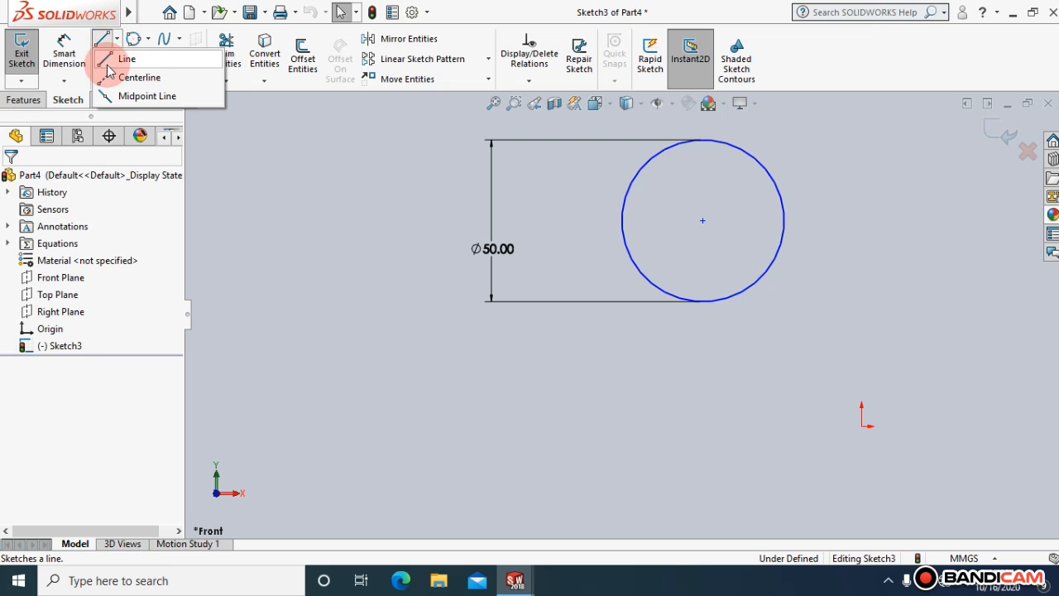
{"action": "left_click", "coordinate": [105, 70]}
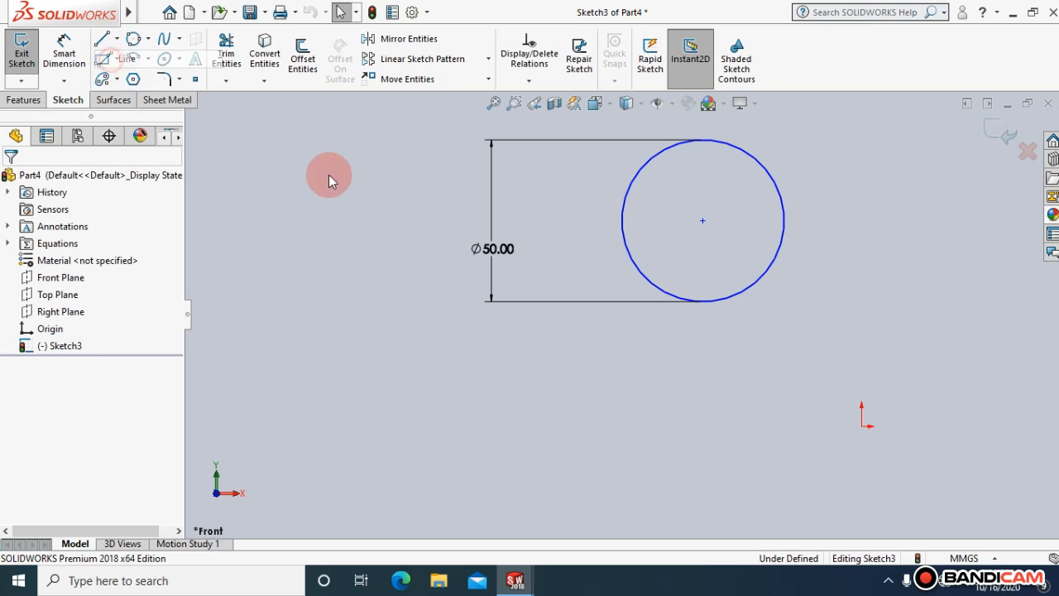
{"action": "left_click", "coordinate": [862, 426]}
{"action": "left_click", "coordinate": [510, 426]}
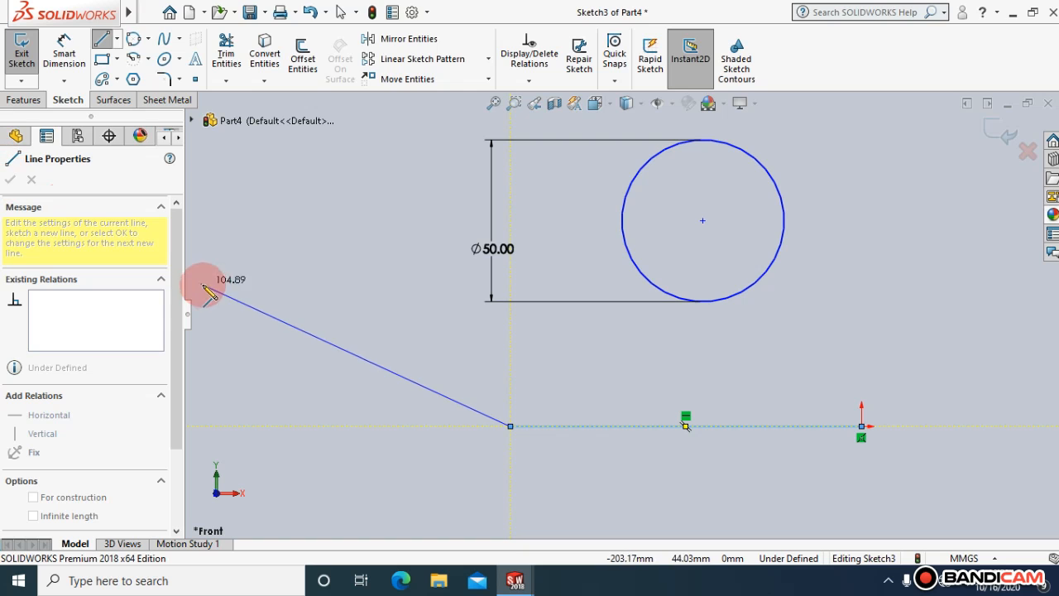
{"action": "key", "text": "Escape"}
{"action": "key", "text": "Escape"}
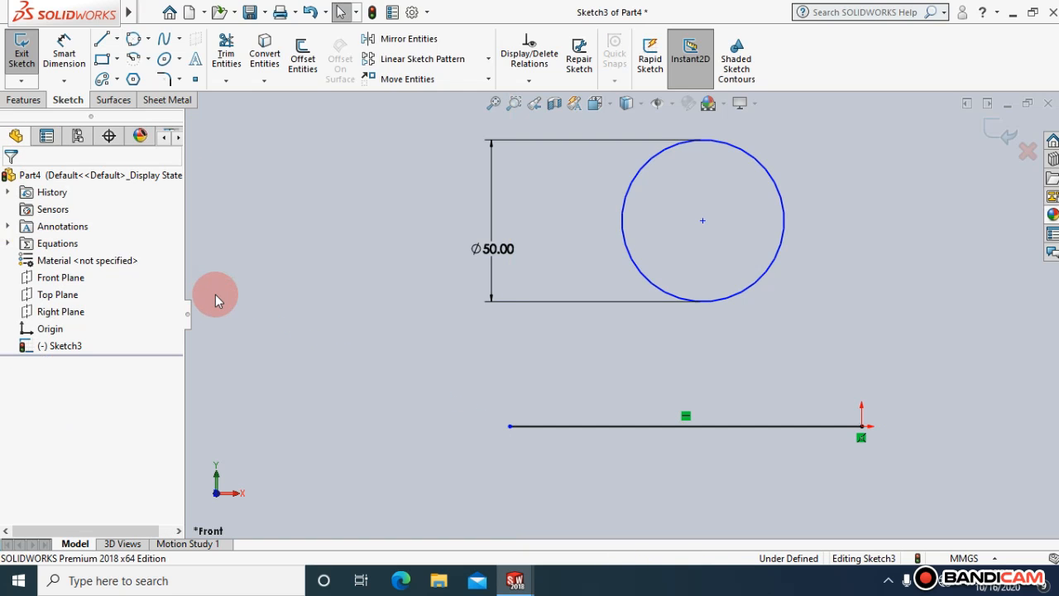
Try a 100 mm length dimension placed above the horizontal line, and undo it.
{"action": "left_click", "coordinate": [62, 62]}
{"action": "left_click", "coordinate": [740, 427]}
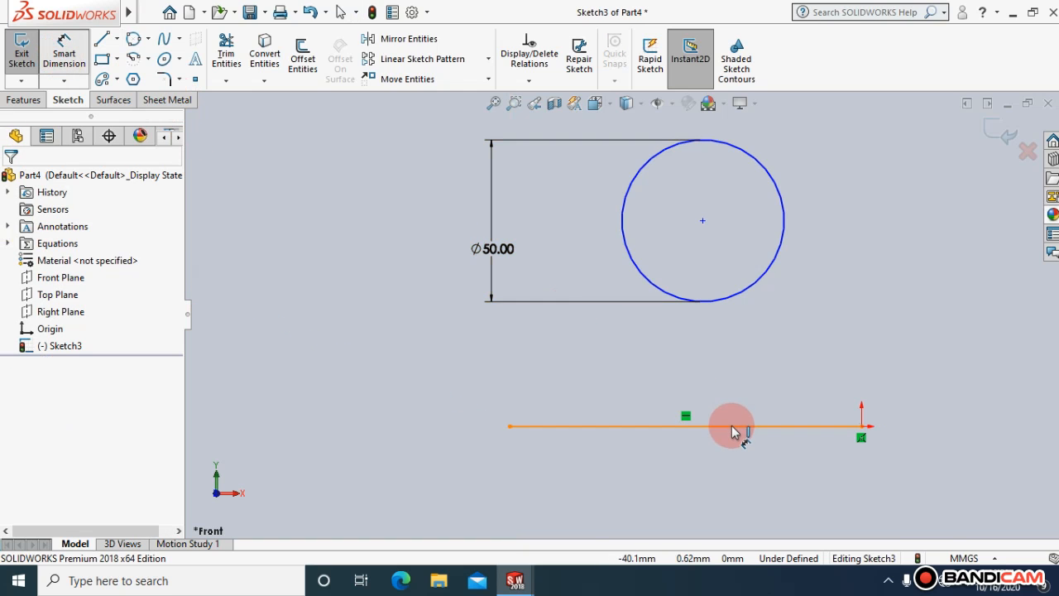
{"action": "left_click", "coordinate": [722, 373]}
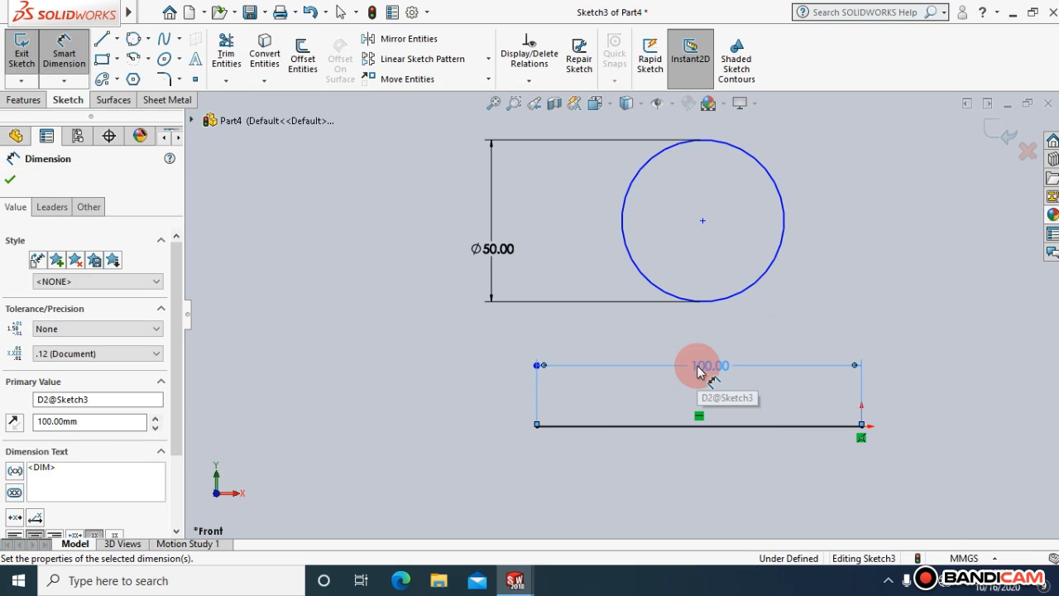
{"action": "key", "text": "ctrl+z"}
{"action": "key", "text": "ctrl+z"}
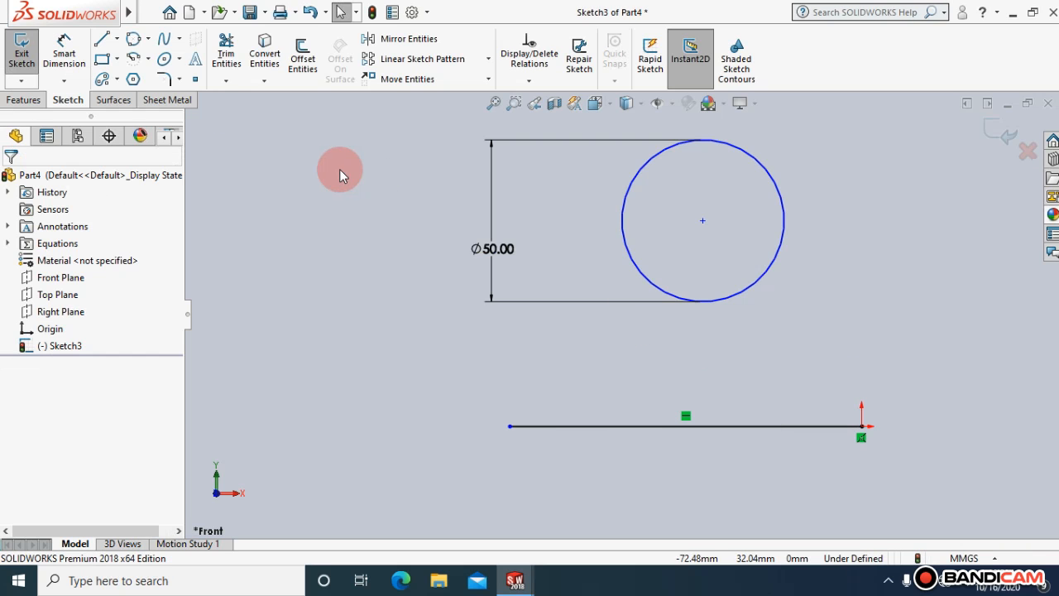
Dimension the horizontal line between its two endpoints, placing the dimension above the line, and set it to 100 mm.
{"action": "left_click", "coordinate": [65, 54]}
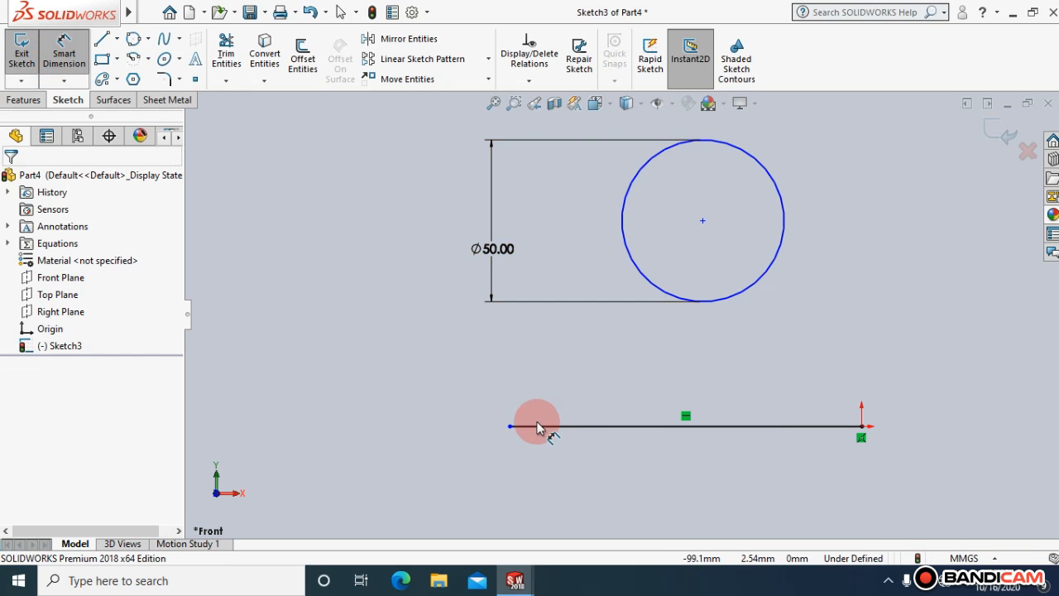
{"action": "left_click", "coordinate": [510, 426]}
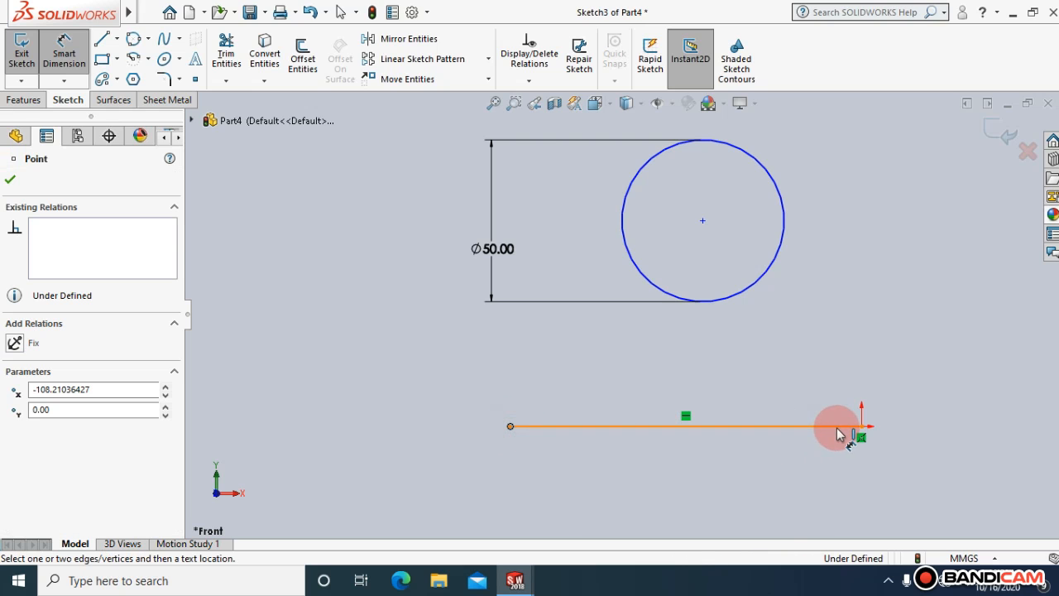
{"action": "left_click", "coordinate": [862, 427]}
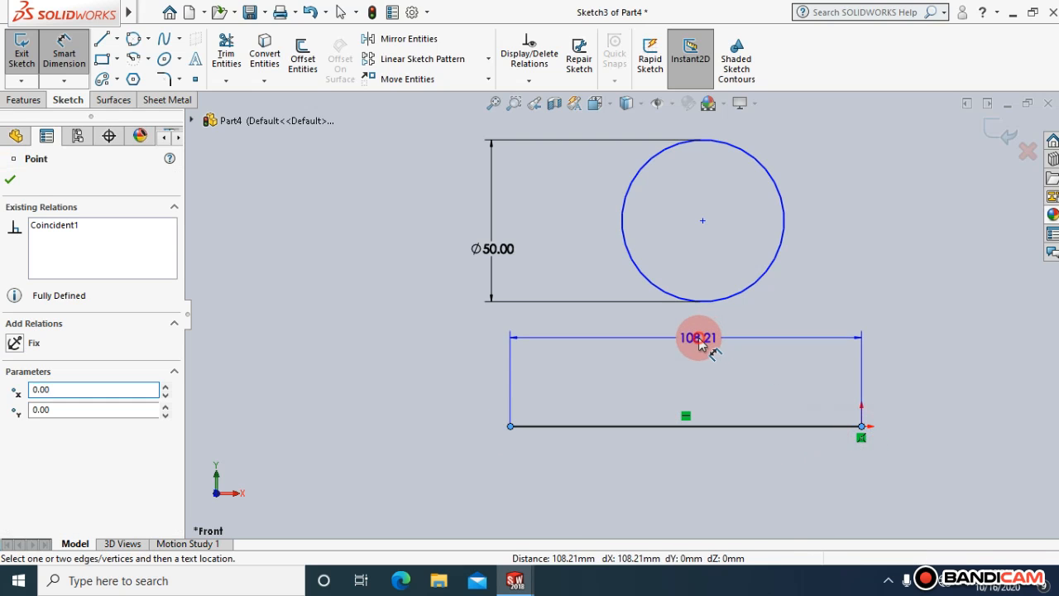
{"action": "left_click", "coordinate": [698, 339]}
{"action": "type", "text": "100"}
{"action": "key", "text": "Return"}
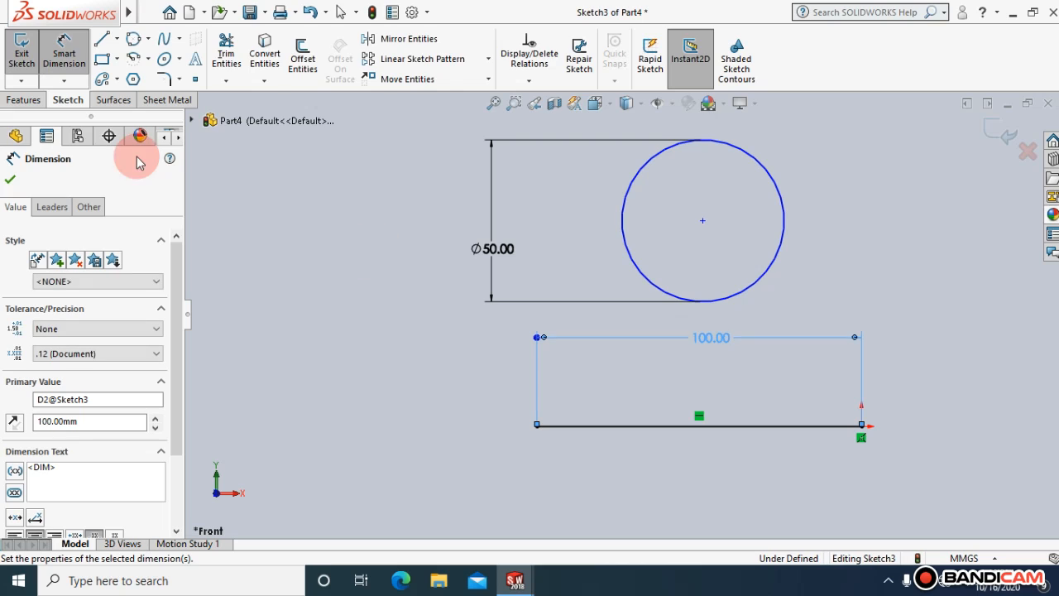
{"action": "left_click", "coordinate": [10, 179]}
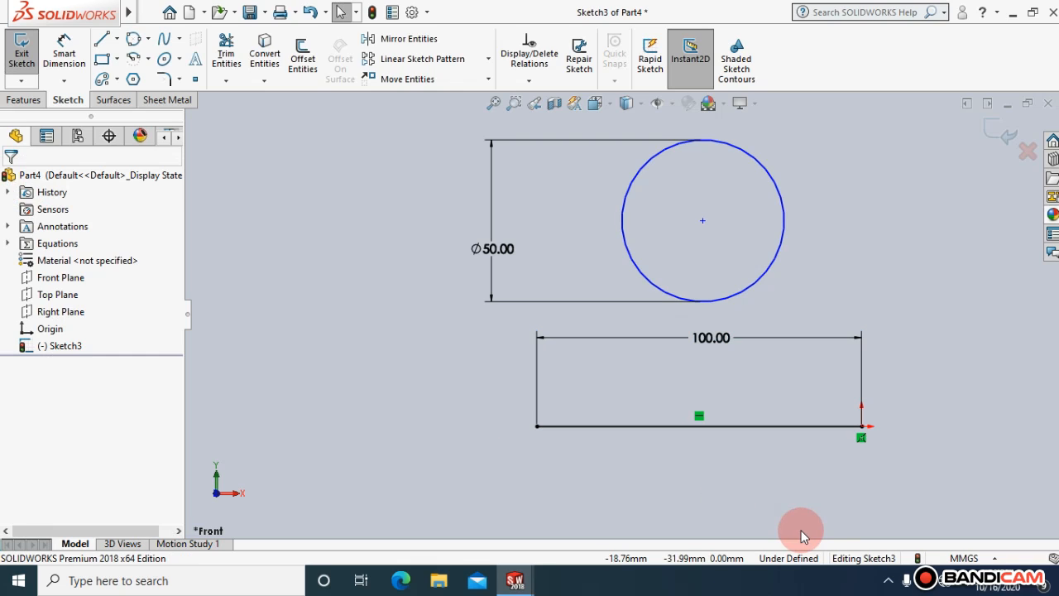
Undo the 100 mm dimension and the horizontal line.
{"action": "key", "text": "ctrl+z"}
{"action": "key", "text": "ctrl+z"}
{"action": "key", "text": "ctrl+z"}
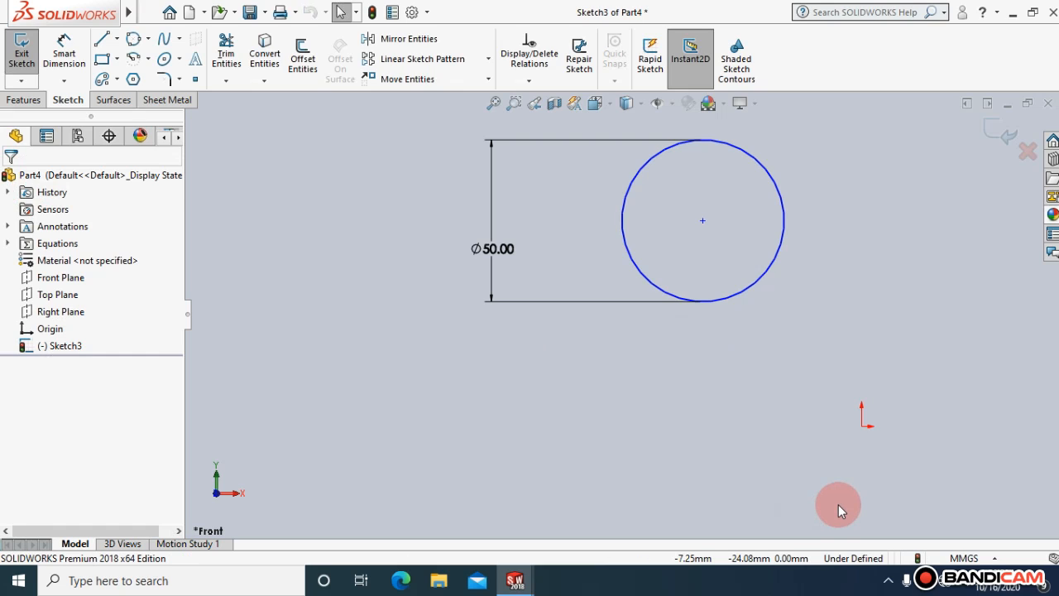
Try deleting the dimensioned circle, and undo the deletion.
{"action": "left_click_drag", "start_coordinate": [841, 469], "coordinate": [671, 220]}
{"action": "key", "text": "Delete"}
{"action": "key", "text": "ctrl+4"}
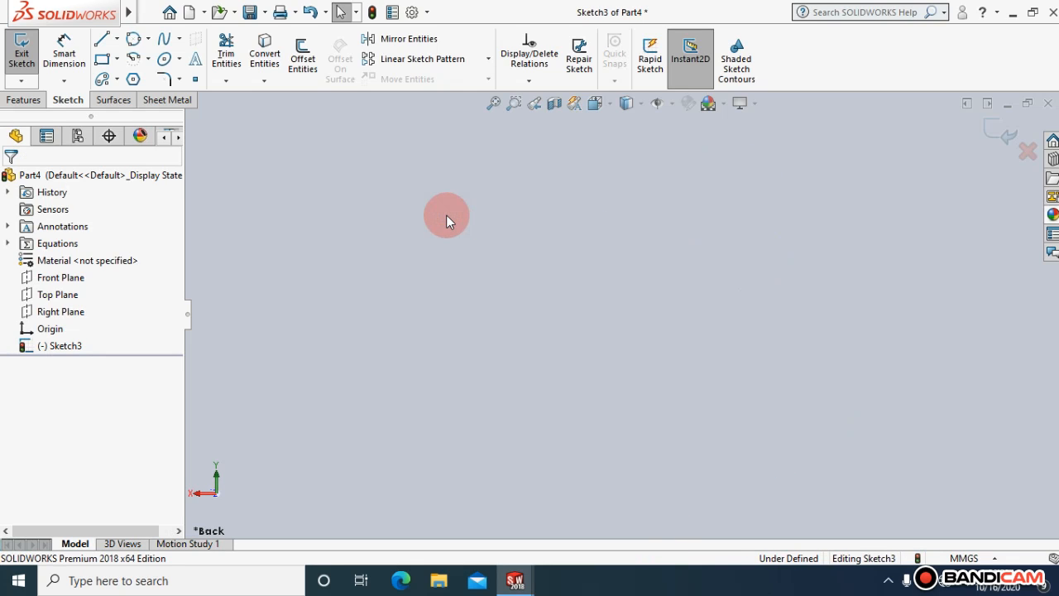
{"action": "key", "text": "ctrl+z"}
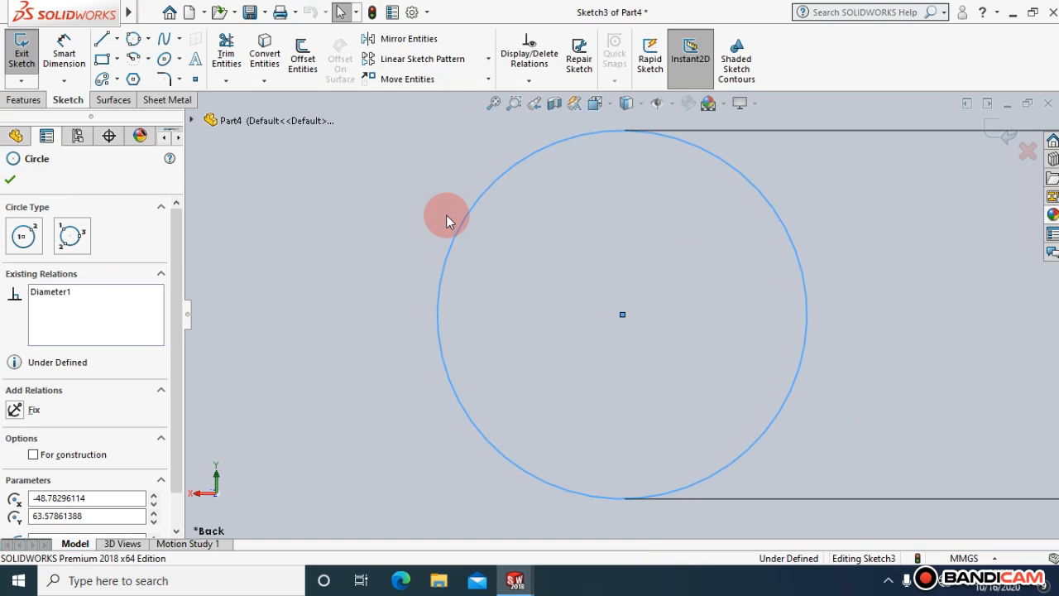
{"action": "left_click", "coordinate": [10, 178]}
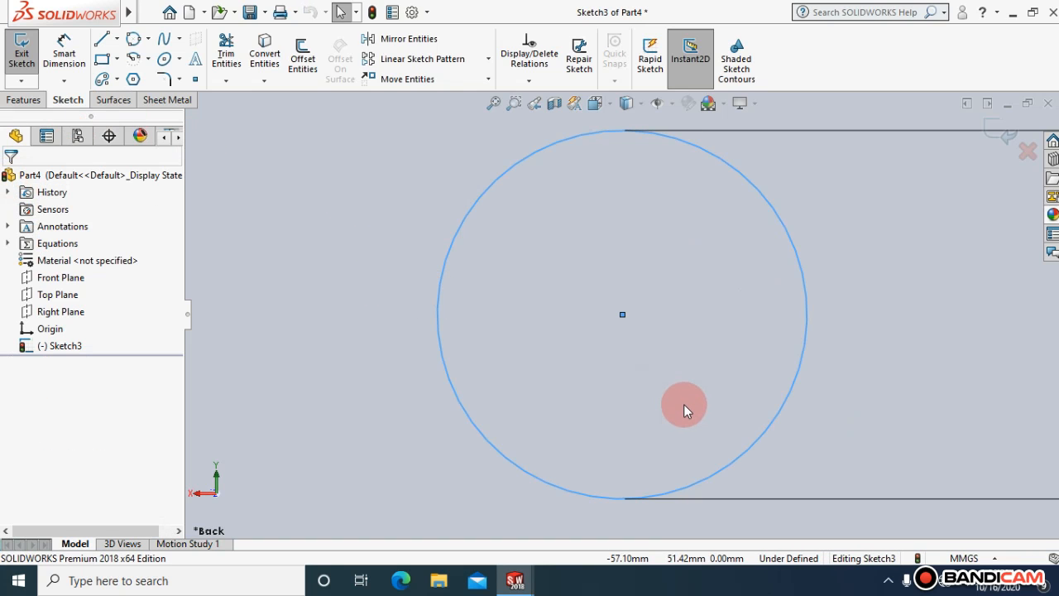
Create a new part document and orient the view normal to its Front Plane.
{"action": "key", "text": "ctrl+n"}
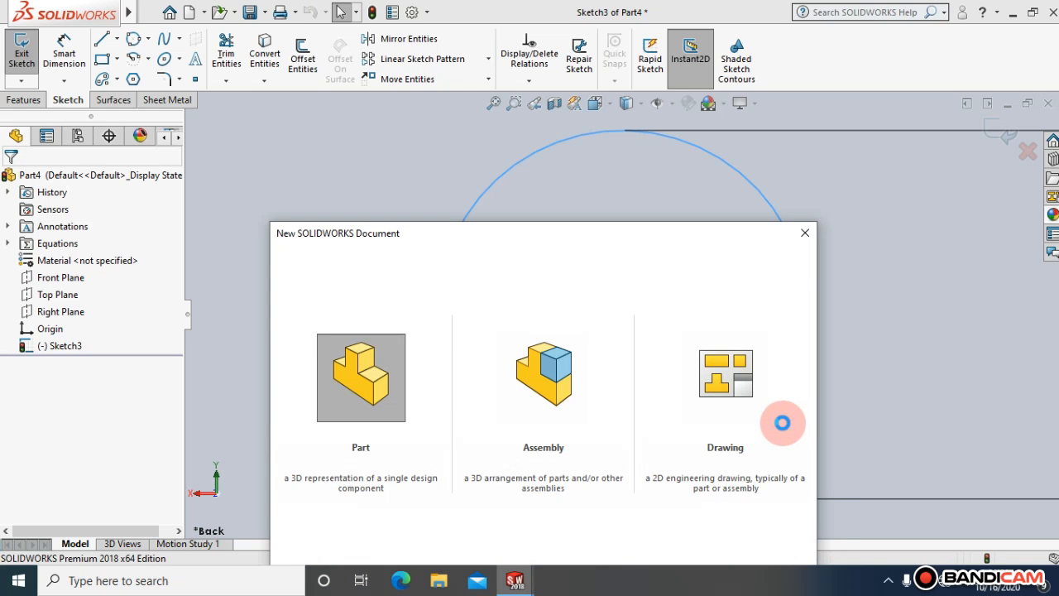
{"action": "key", "text": "Return"}
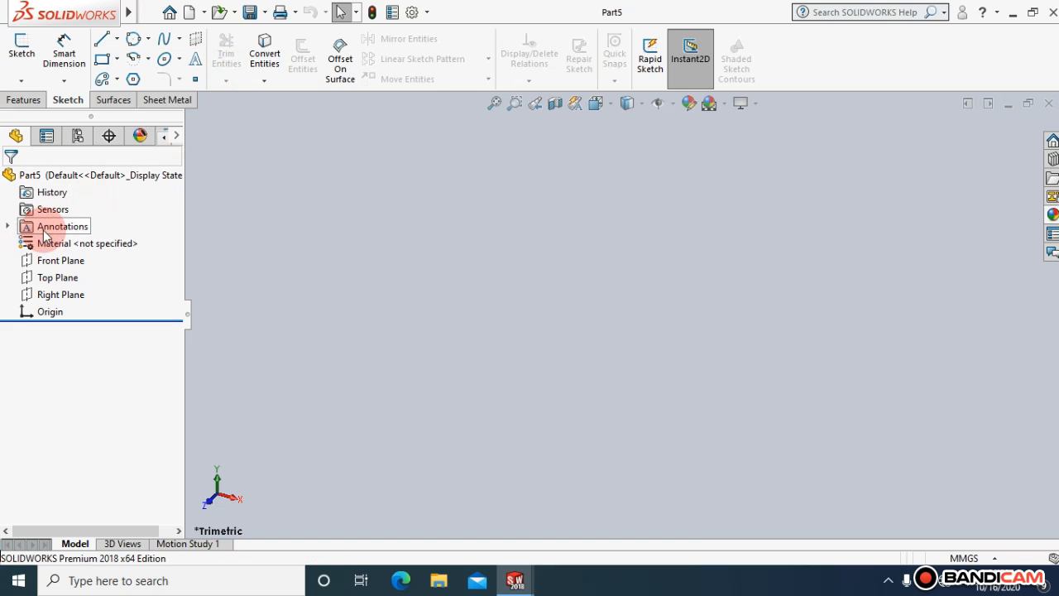
{"action": "left_click", "coordinate": [55, 259]}
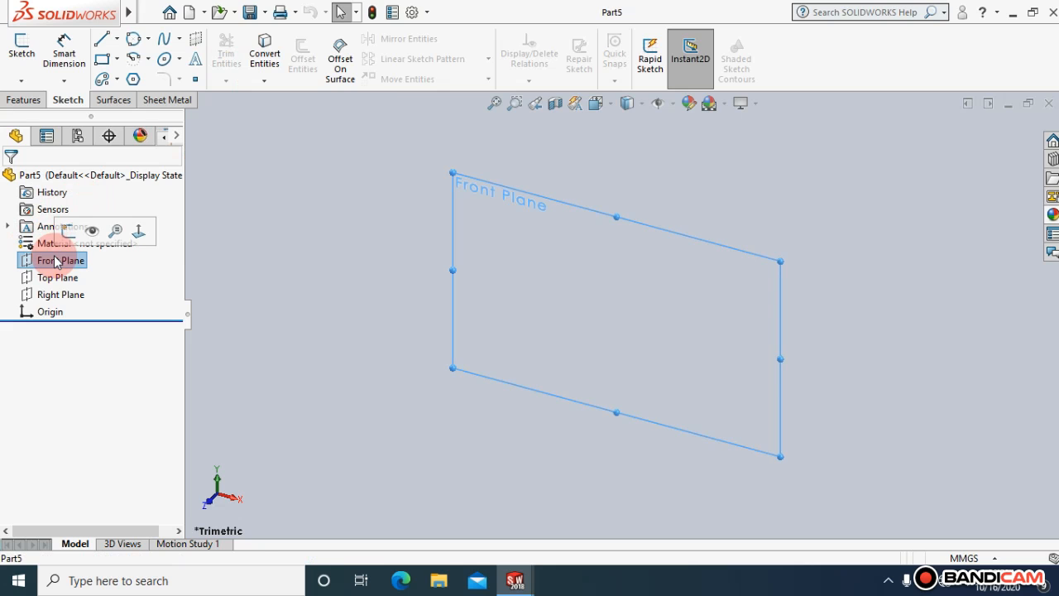
{"action": "left_click", "coordinate": [146, 232]}
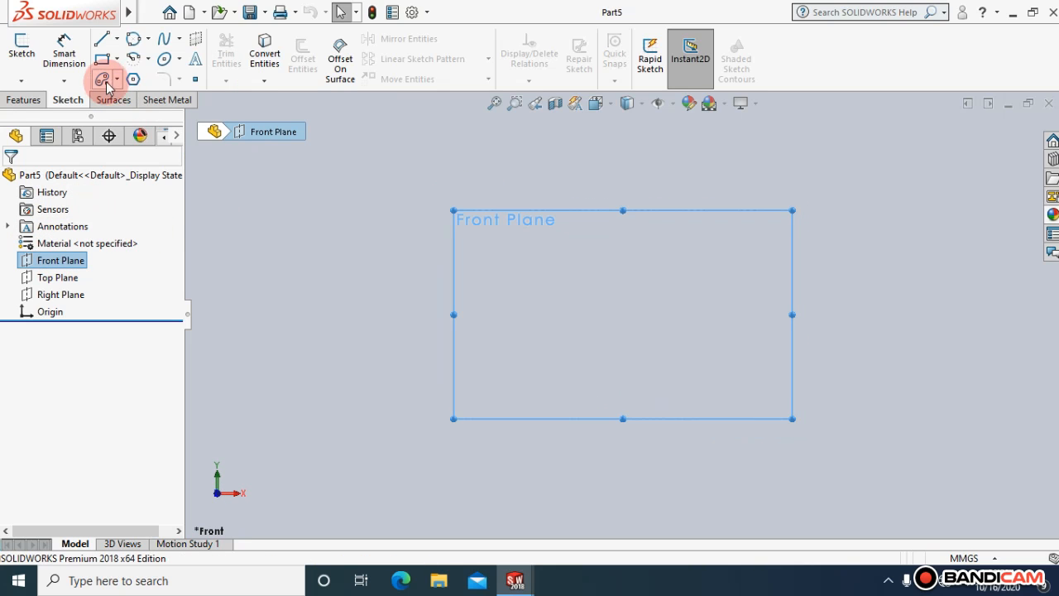
Sketch four connected lines on the Front Plane: about 85.5 mm left from the origin, vertically up, a slanted top, and a side crossing below the base.
{"action": "left_click", "coordinate": [103, 39]}
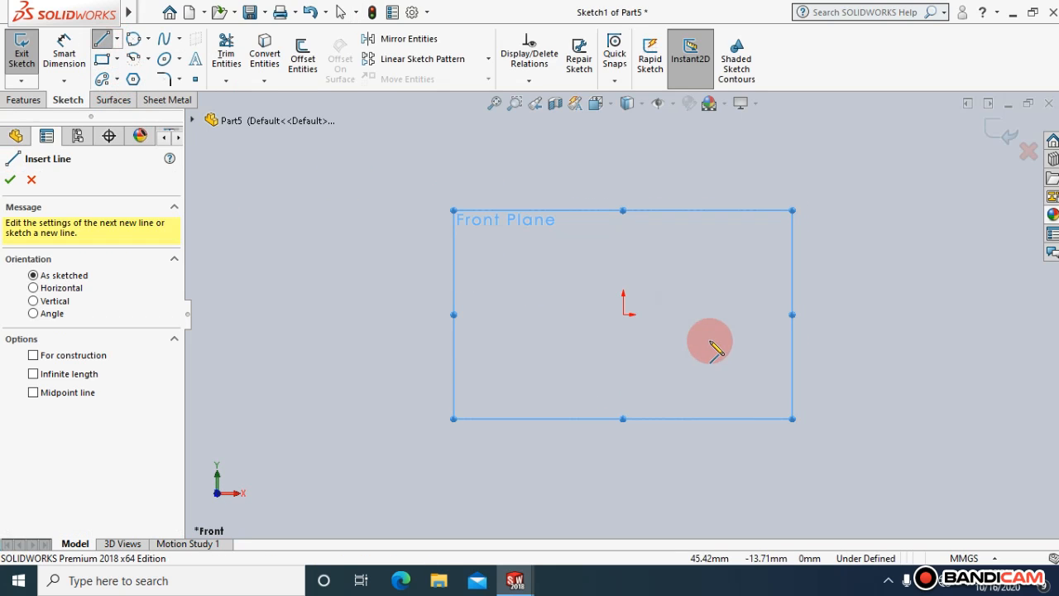
{"action": "left_click", "coordinate": [460, 315]}
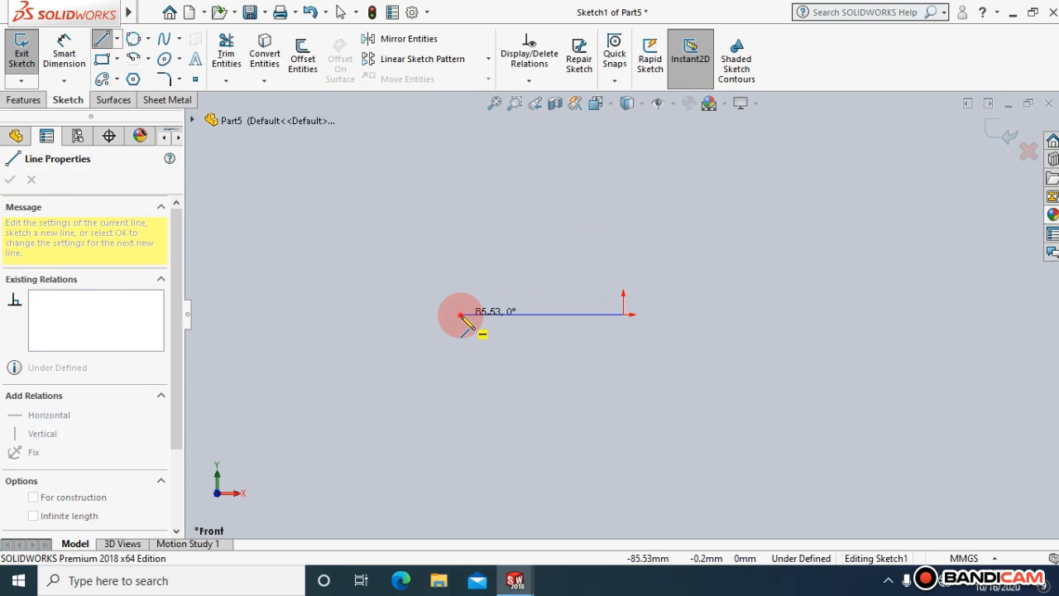
{"action": "left_click", "coordinate": [461, 182]}
{"action": "left_click", "coordinate": [595, 175]}
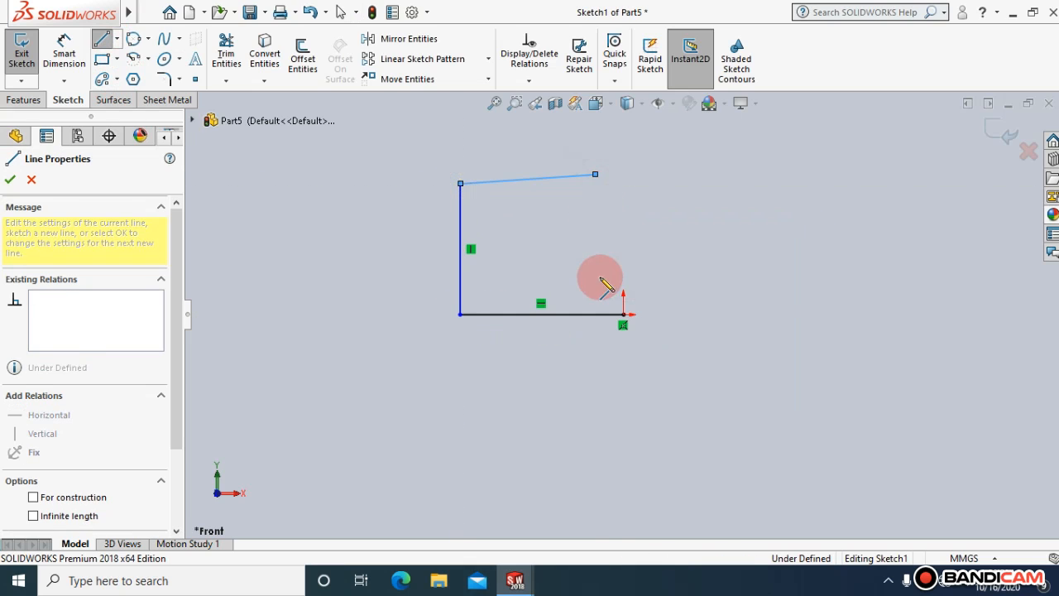
{"action": "double_click", "coordinate": [603, 365]}
{"action": "key", "text": "Escape"}
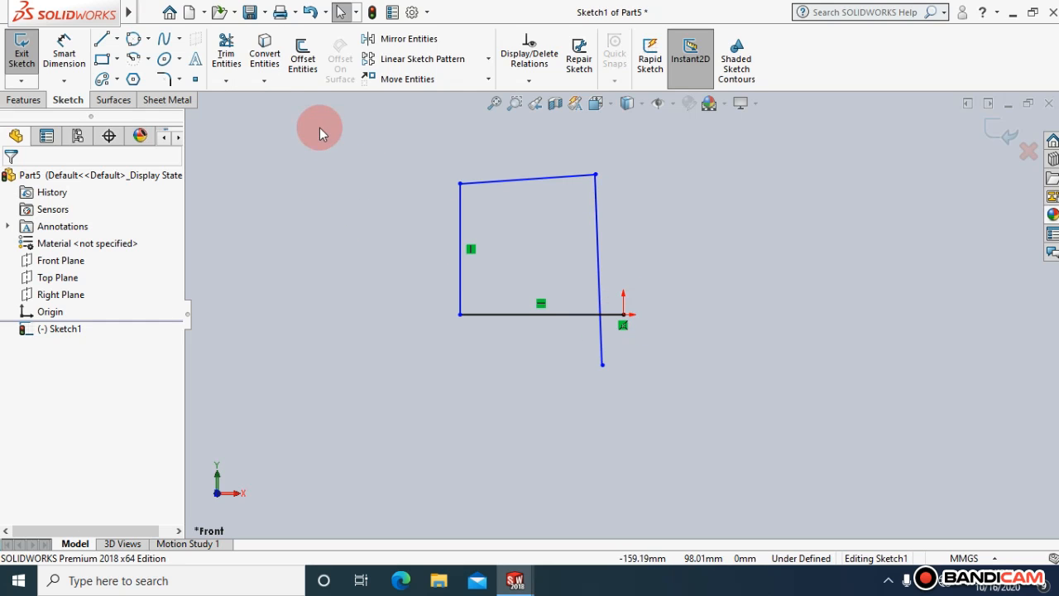
Use Power trim to remove the base line's end beyond the slanted side and that side's end below the base.
{"action": "left_click", "coordinate": [227, 81]}
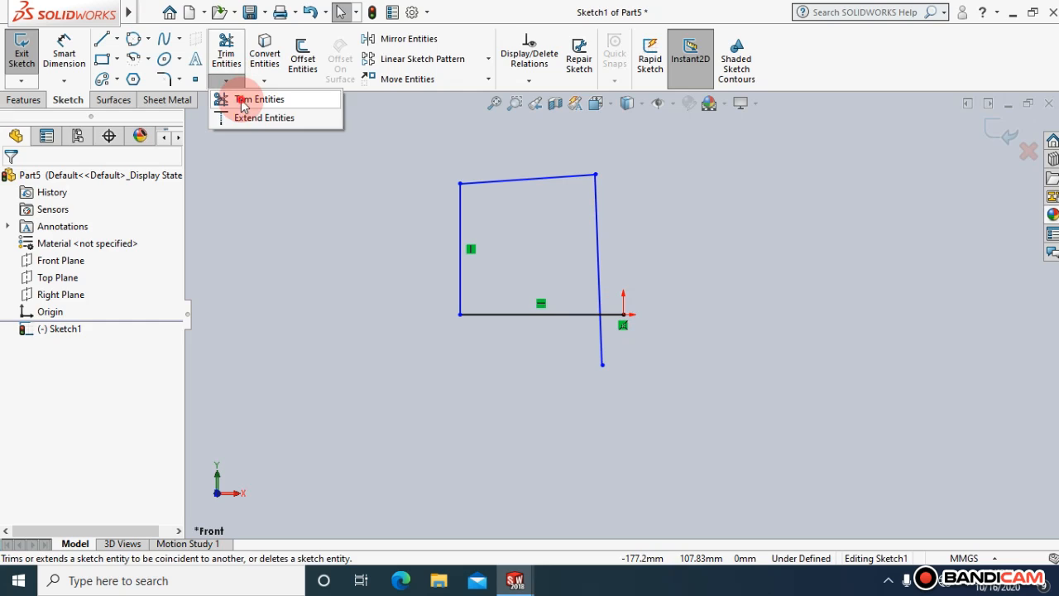
{"action": "left_click", "coordinate": [239, 99]}
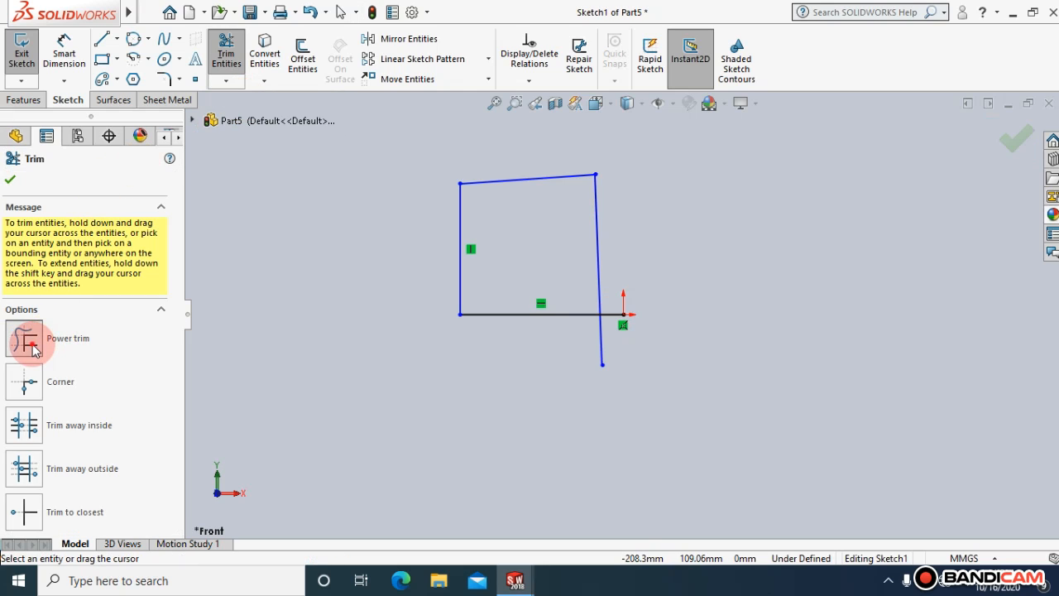
{"action": "mouse_move", "coordinate": [620, 323]}
{"action": "left_mouse_down"}
{"action": "mouse_move", "coordinate": [572, 350]}
{"action": "mouse_move", "coordinate": [605, 346]}
{"action": "mouse_move", "coordinate": [618, 290]}
{"action": "left_mouse_up"}
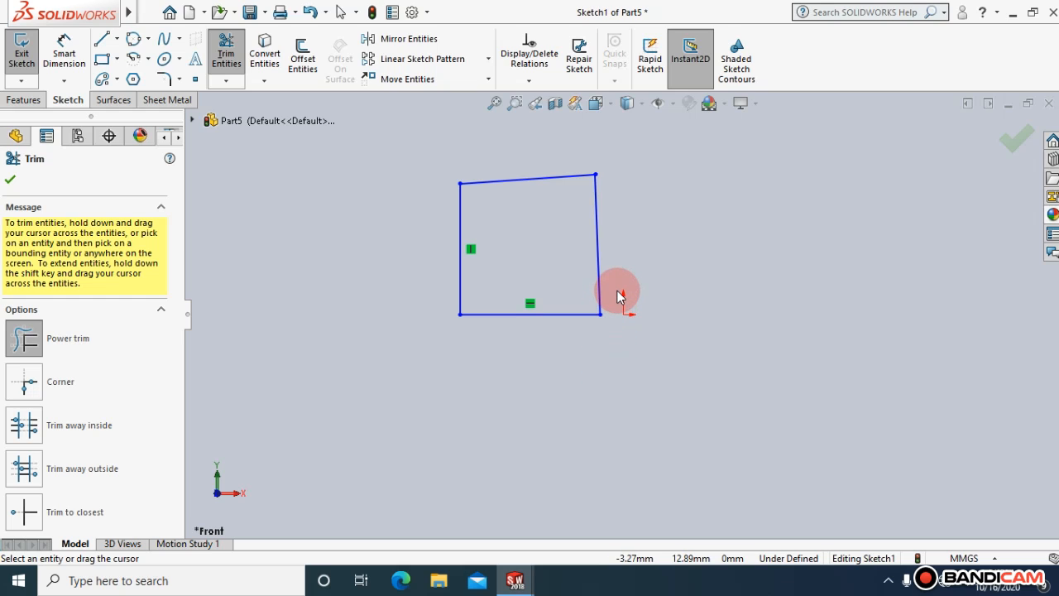
{"action": "left_click", "coordinate": [11, 179]}
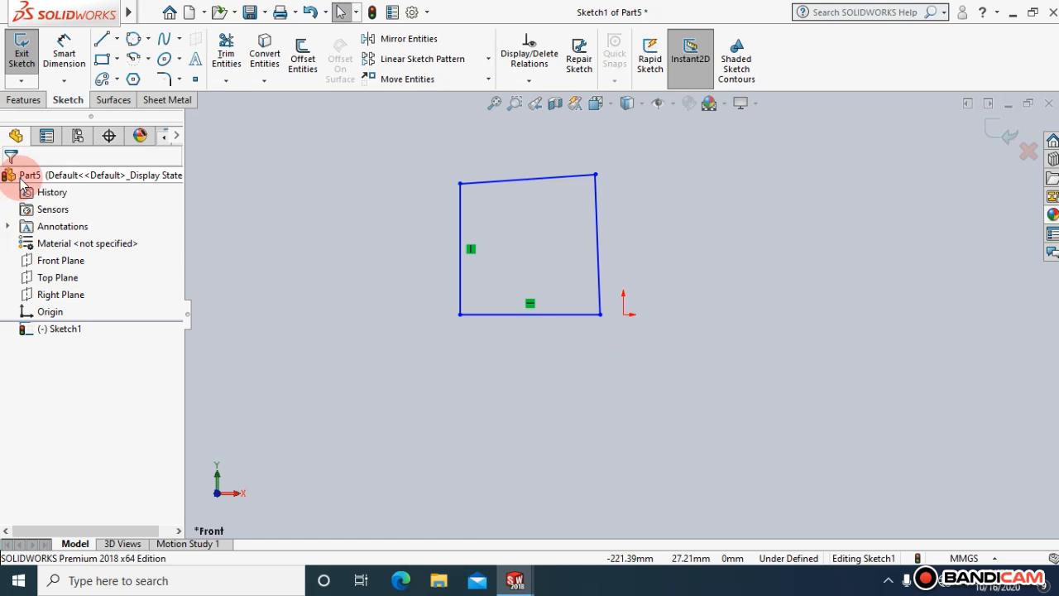
{"action": "left_click", "coordinate": [332, 334]}
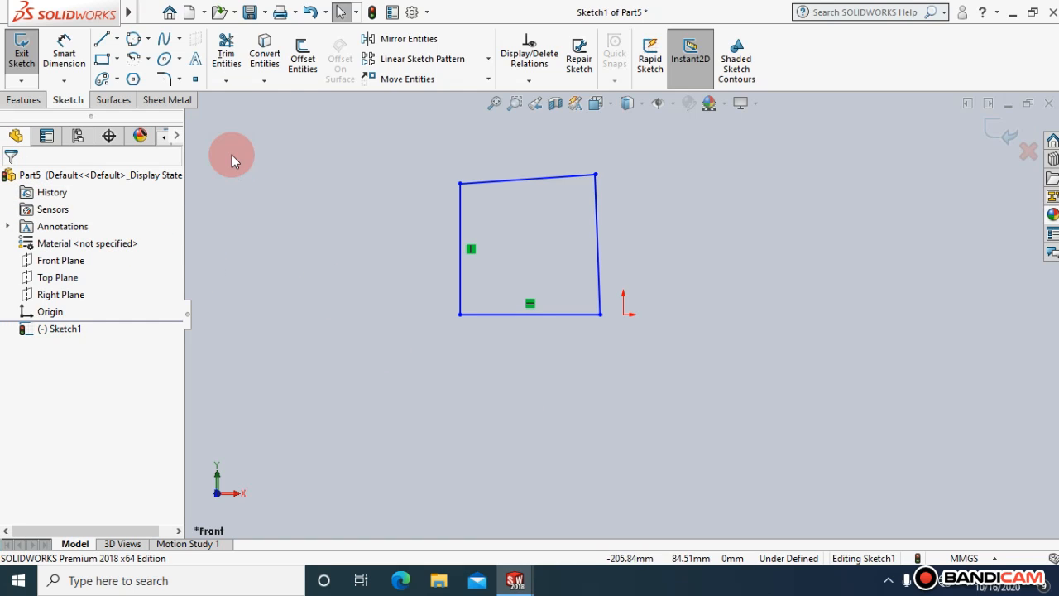
Delete the four-line profile and sketch a corner rectangle about 73 by 45 mm from the origin up and to the left.
{"action": "mouse_move", "coordinate": [719, 420]}
{"action": "left_mouse_down"}
{"action": "mouse_move", "coordinate": [510, 209]}
{"action": "mouse_move", "coordinate": [413, 173]}
{"action": "left_mouse_up"}
{"action": "key", "text": "Delete"}
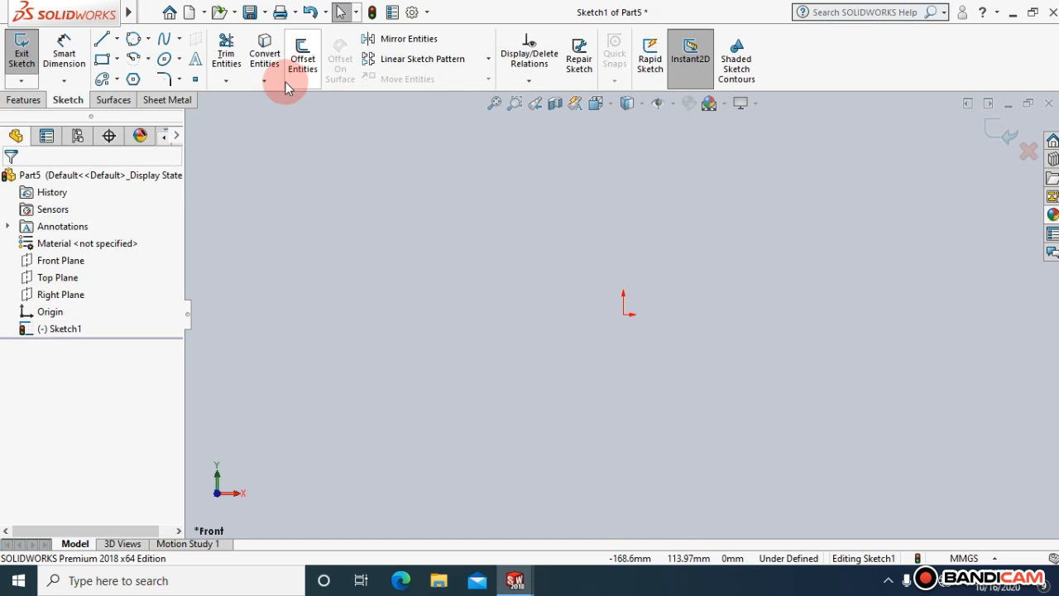
{"action": "left_click", "coordinate": [112, 67]}
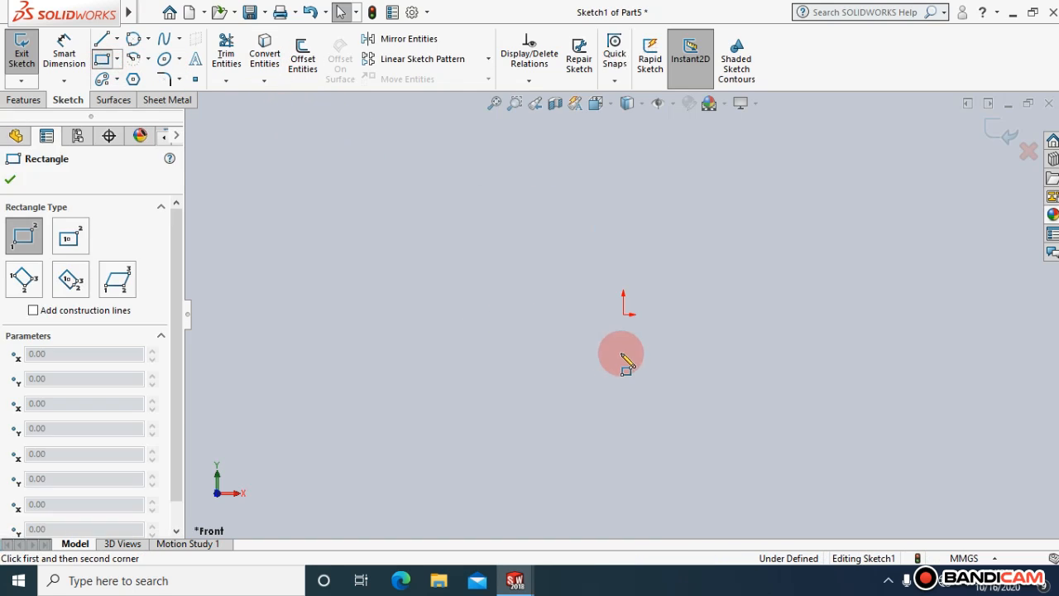
{"action": "left_click", "coordinate": [623, 315]}
{"action": "left_click", "coordinate": [486, 229]}
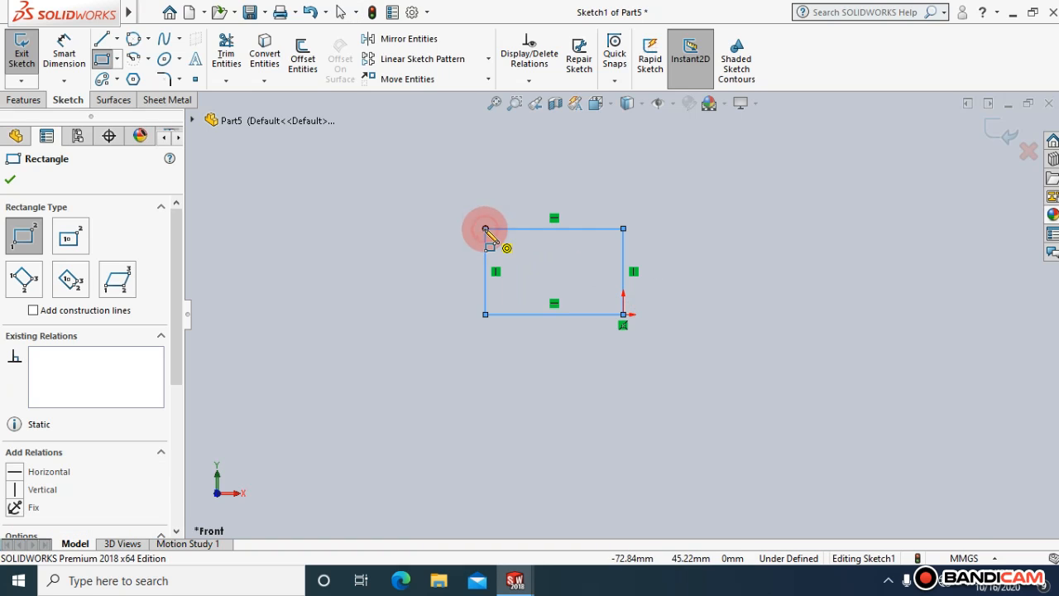
{"action": "left_click", "coordinate": [10, 179]}
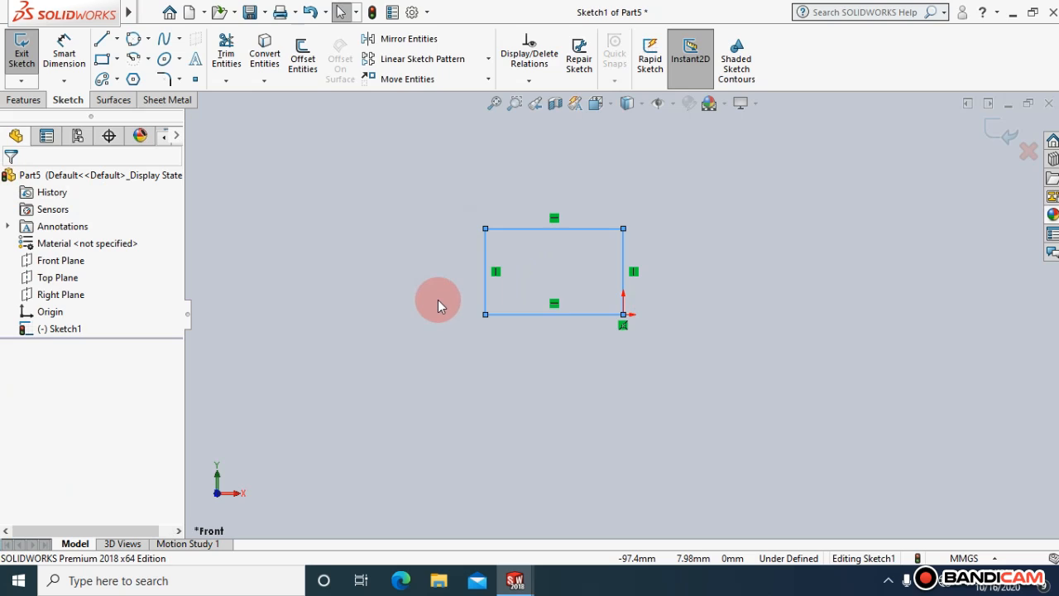
Set up a 5 mm Offset Entities operation on the rectangle with the offset on its outer side.
{"action": "left_click", "coordinate": [314, 76]}
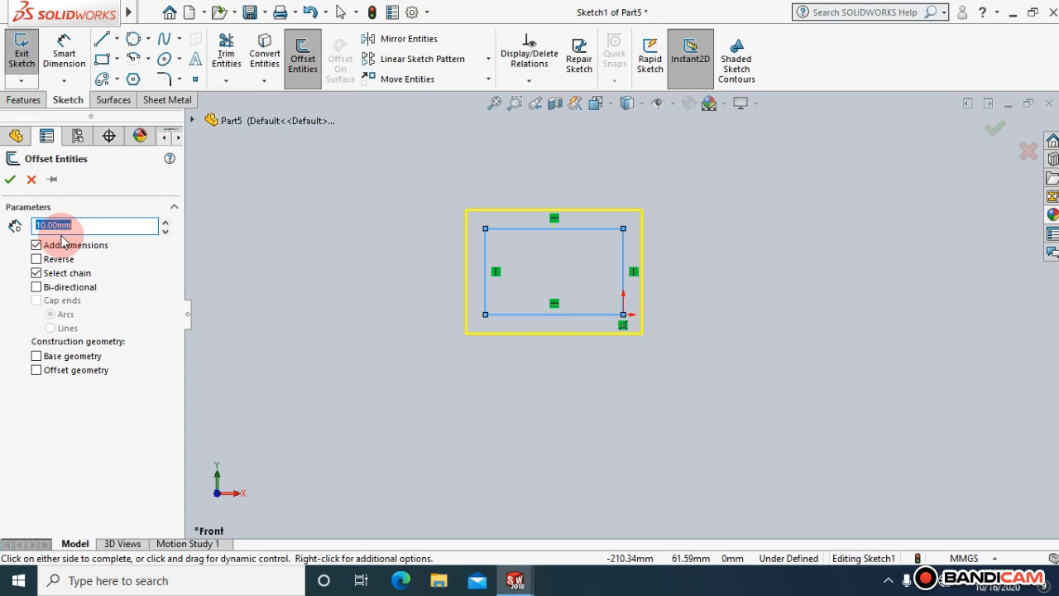
{"action": "type", "text": "5"}
{"action": "key", "text": "Return"}
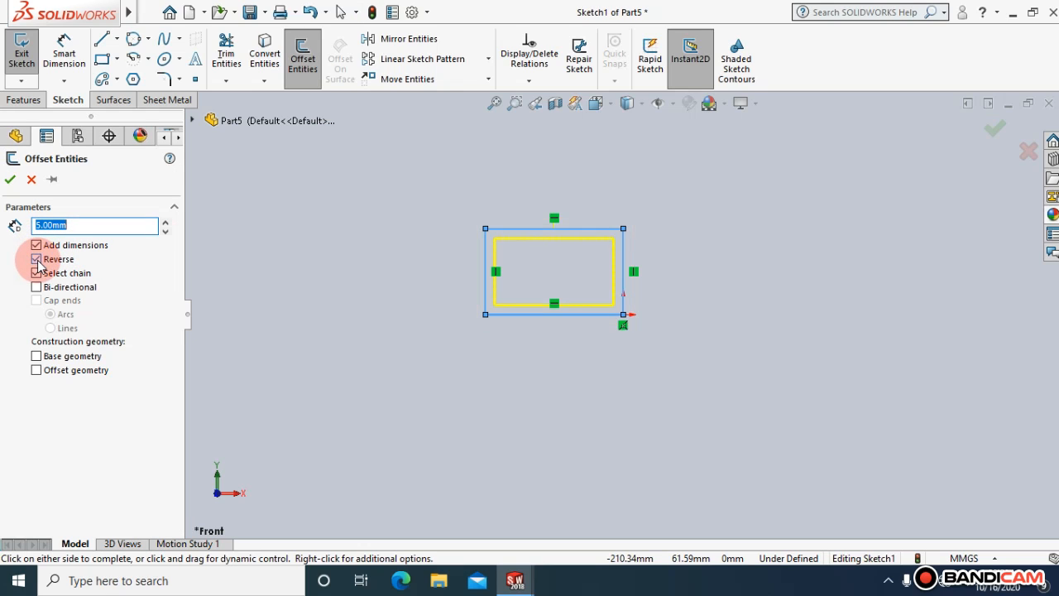
{"action": "left_click", "coordinate": [36, 259]}
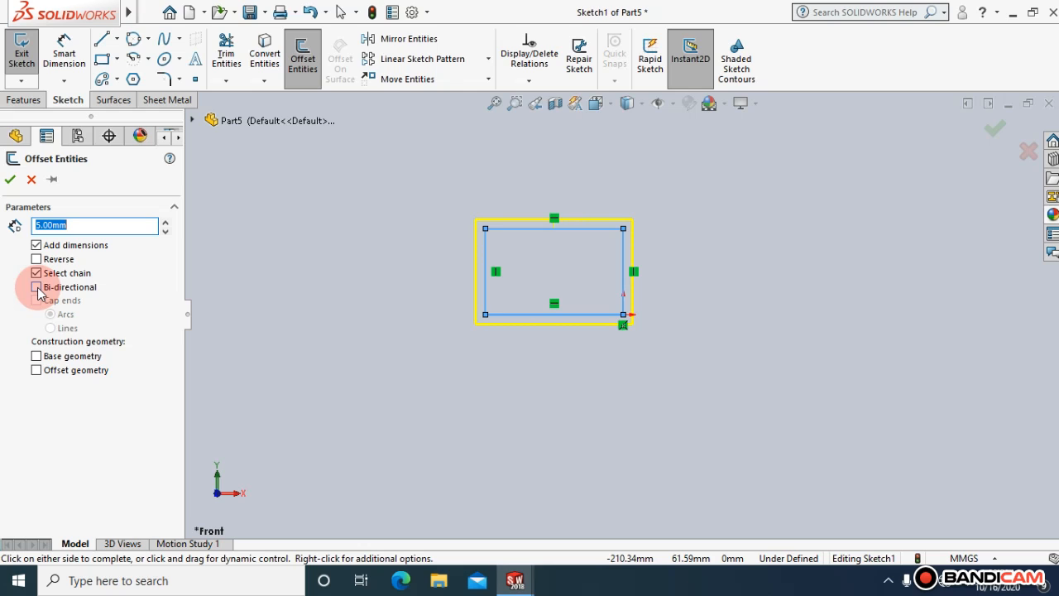
Try the Bi-directional and Reverse options on the rectangle's offset, switching each off again.
{"action": "left_click", "coordinate": [38, 291]}
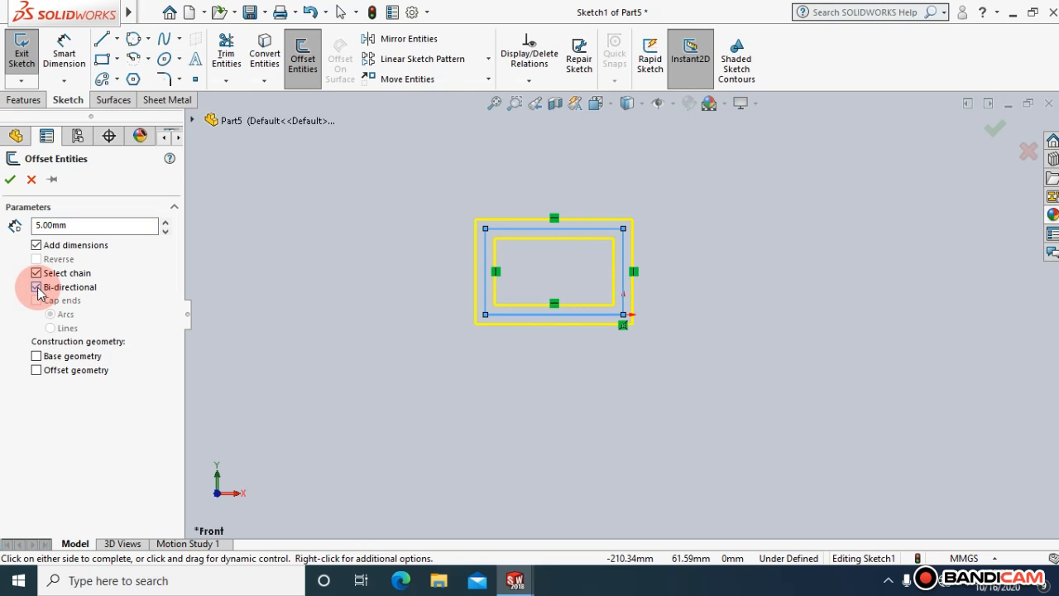
{"action": "left_click", "coordinate": [37, 287]}
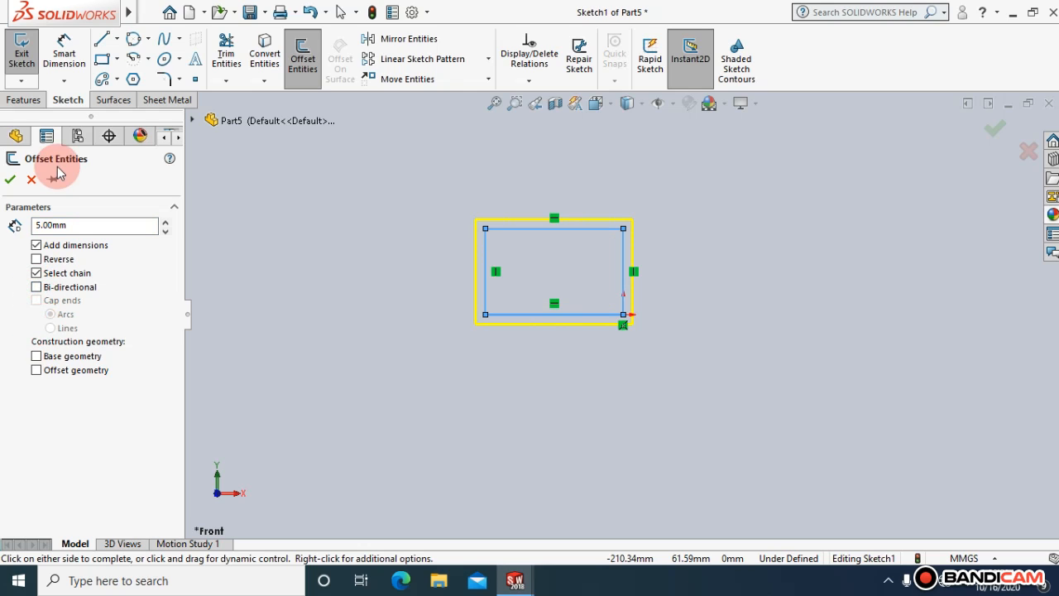
{"action": "left_click", "coordinate": [37, 259]}
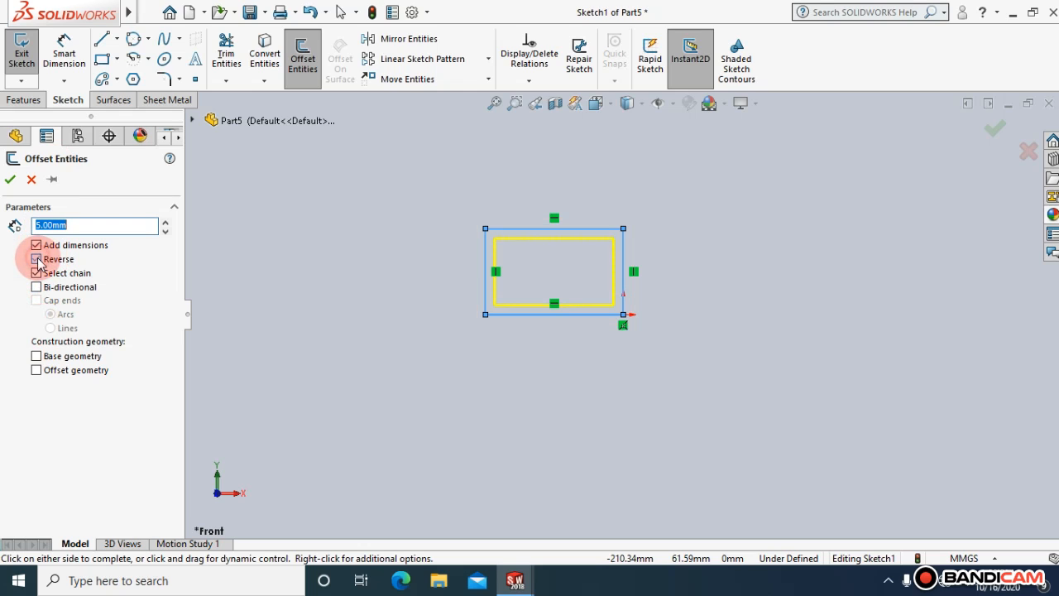
{"action": "left_click", "coordinate": [37, 260]}
Try the Add dimensions and Select chain options off and on again, and reverse the 5 mm offset to the rectangle's inner side.
{"action": "left_click", "coordinate": [38, 246]}
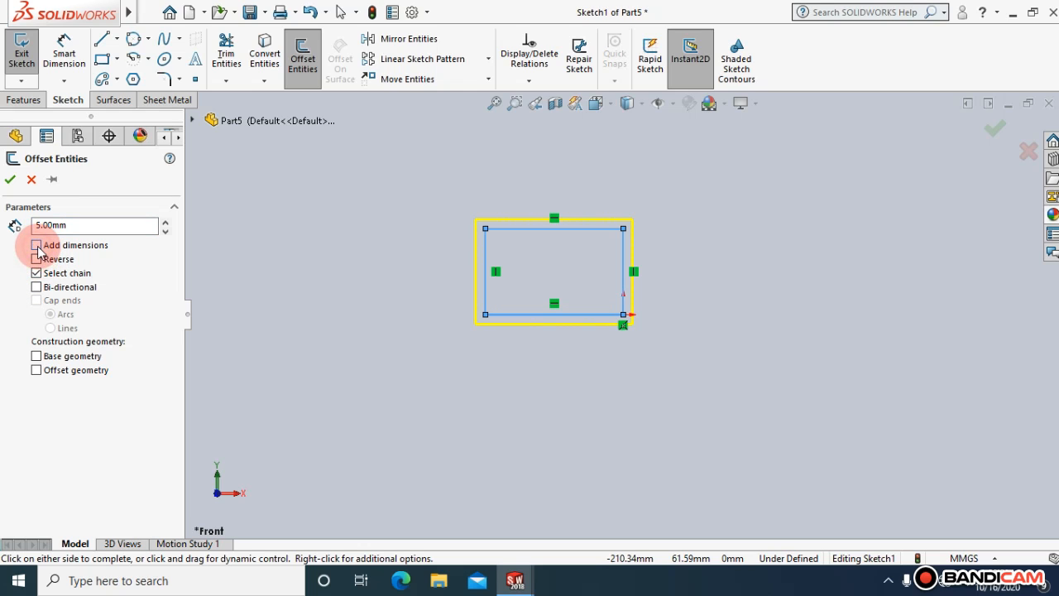
{"action": "left_click", "coordinate": [36, 258]}
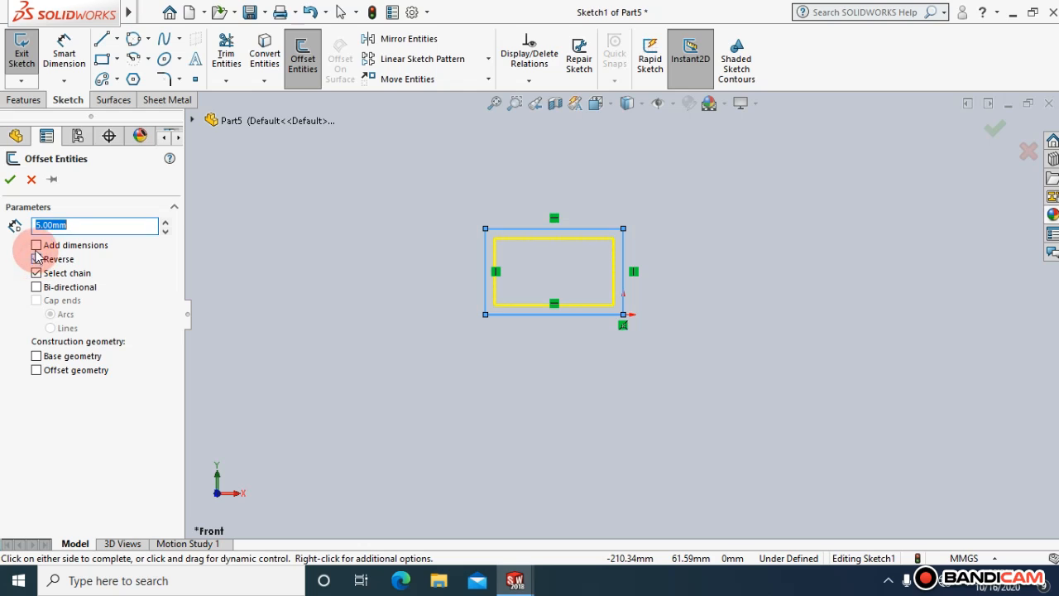
{"action": "left_click", "coordinate": [37, 246]}
{"action": "left_click", "coordinate": [36, 276]}
{"action": "left_click", "coordinate": [37, 276]}
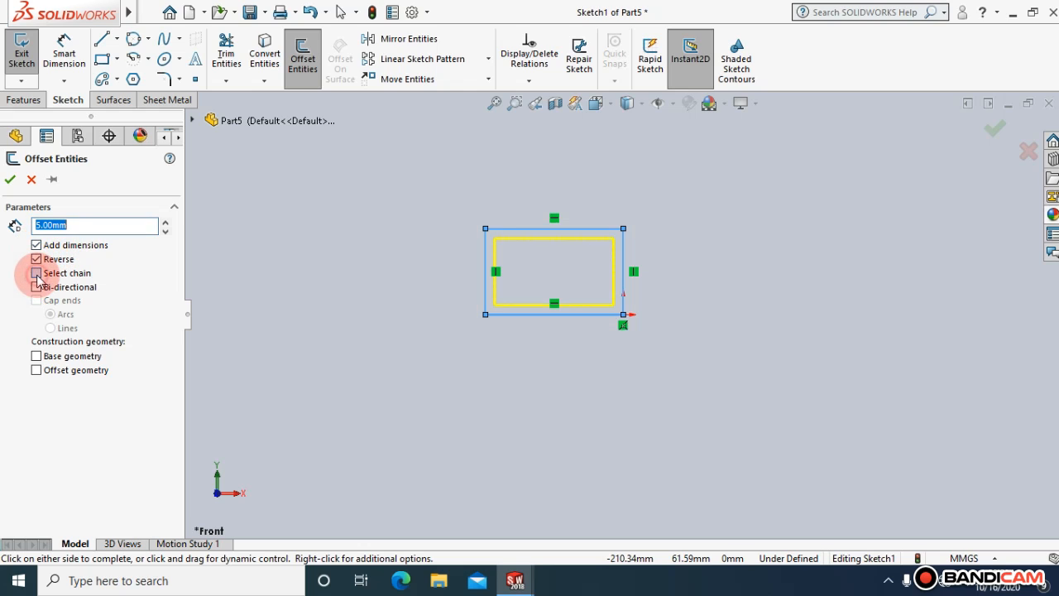
Try the Base geometry and Offset geometry construction options, switch both off, and apply the 5 mm inward offset to the rectangle.
{"action": "left_click", "coordinate": [38, 358]}
{"action": "left_click", "coordinate": [36, 372]}
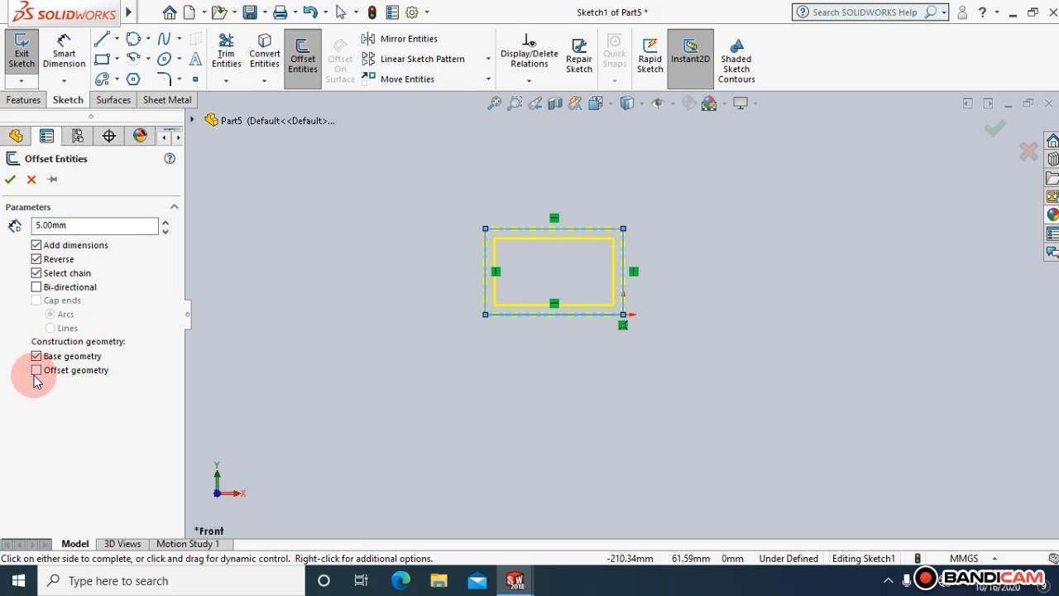
{"action": "left_click", "coordinate": [36, 356]}
{"action": "left_click", "coordinate": [37, 371]}
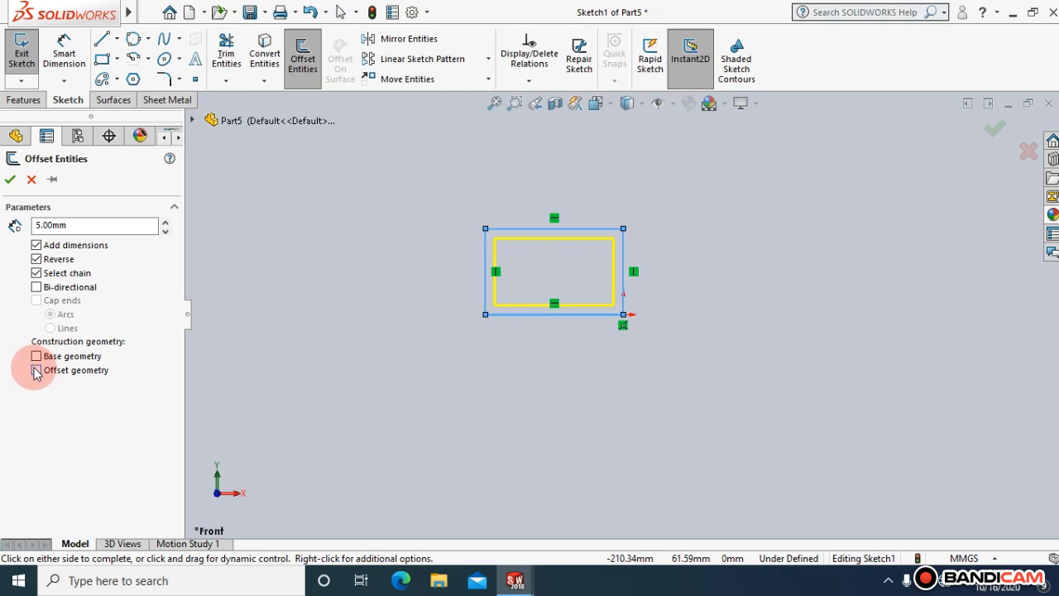
{"action": "left_click", "coordinate": [10, 179]}
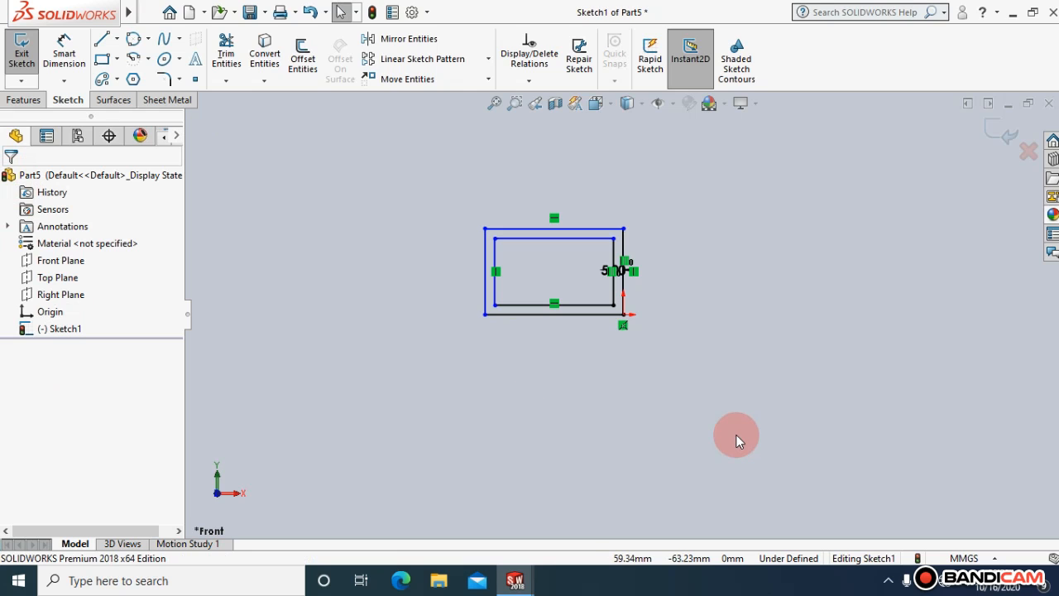
Delete the rectangle together with its inner offset and dimension.
{"action": "mouse_move", "coordinate": [737, 436]}
{"action": "left_mouse_down"}
{"action": "mouse_move", "coordinate": [444, 222]}
{"action": "mouse_move", "coordinate": [420, 190]}
{"action": "left_mouse_up"}
{"action": "key", "text": "Delete"}
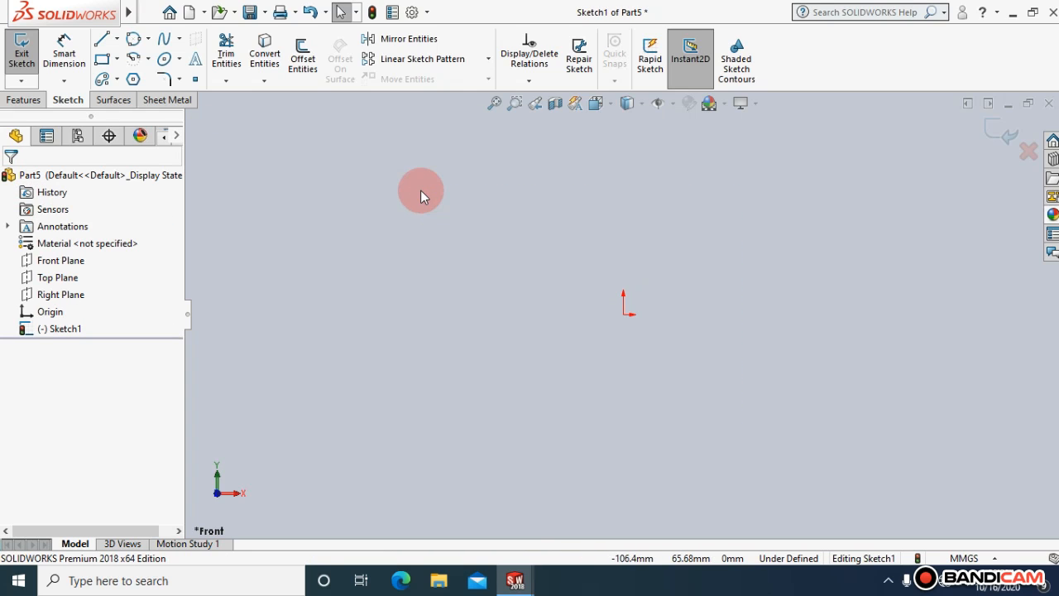
{"action": "left_click", "coordinate": [134, 38]}
{"action": "left_click", "coordinate": [623, 314]}
{"action": "left_click", "coordinate": [701, 383]}
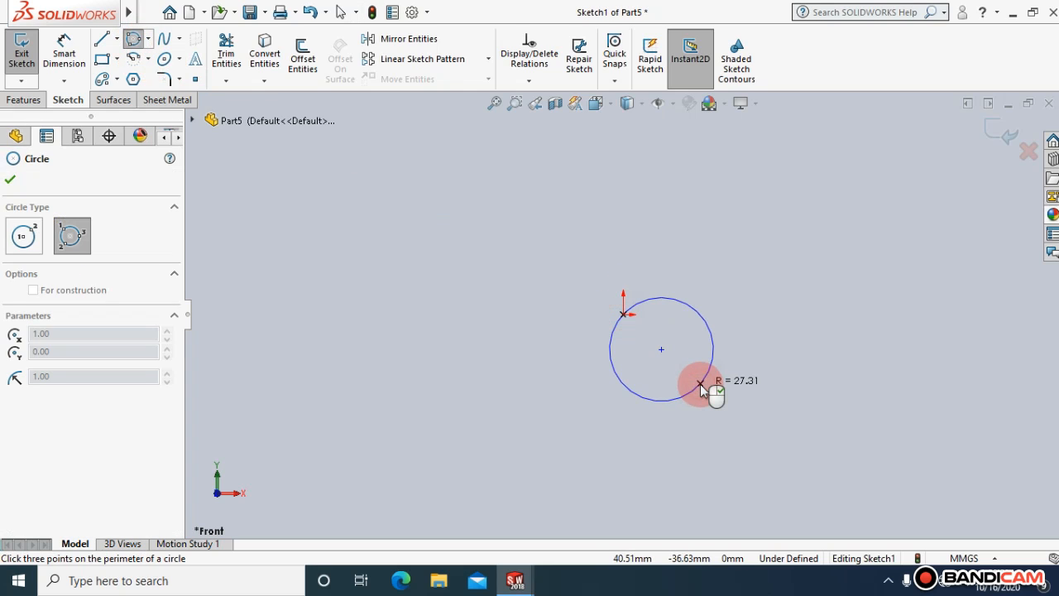
Sketch a center-point circle about 83 mm in diameter centred on the origin.
{"action": "left_click", "coordinate": [148, 38]}
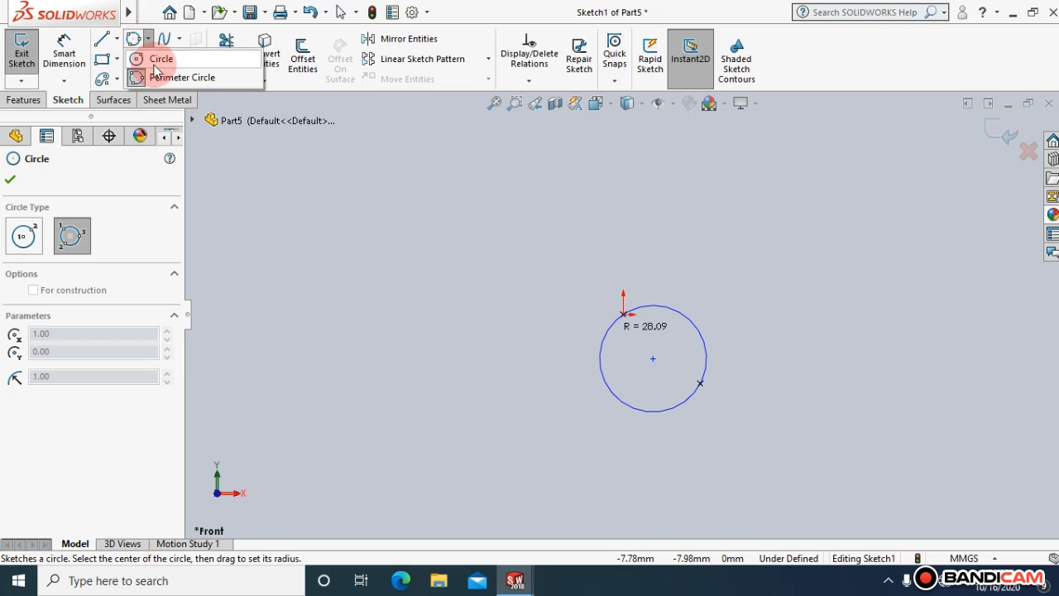
{"action": "left_click", "coordinate": [151, 60]}
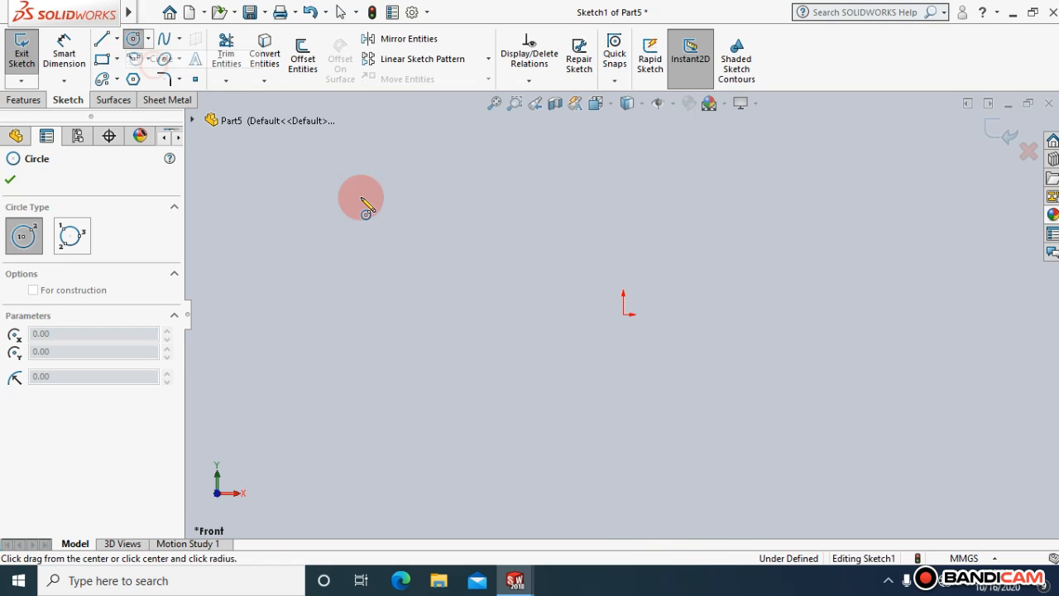
{"action": "left_click", "coordinate": [624, 314]}
{"action": "left_click", "coordinate": [680, 369]}
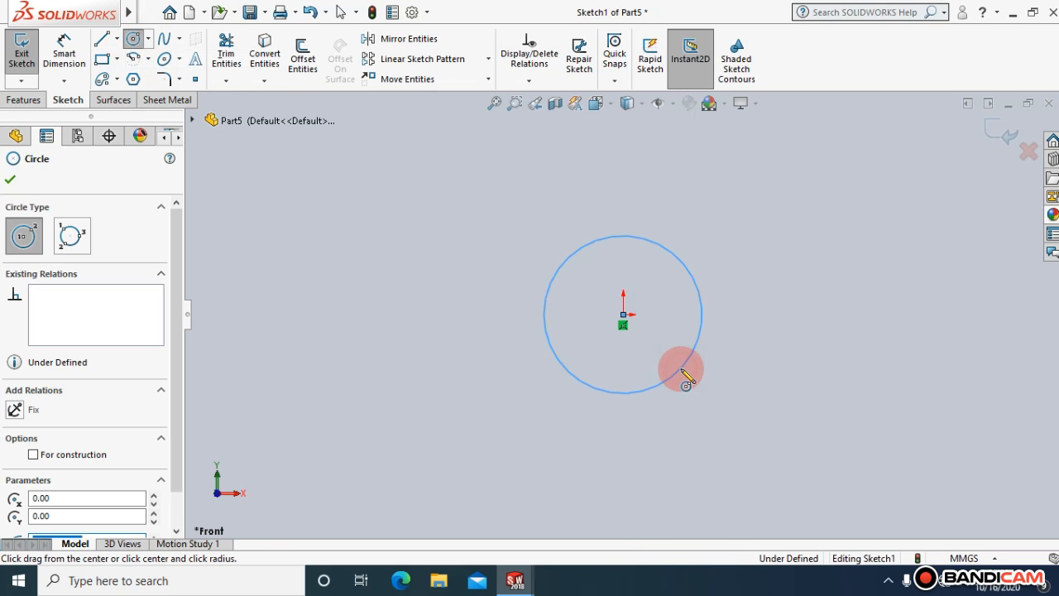
{"action": "left_click", "coordinate": [11, 180]}
Offset the circle 10 mm outward with Offset Entities, adding the offset dimension.
{"action": "left_click", "coordinate": [305, 65]}
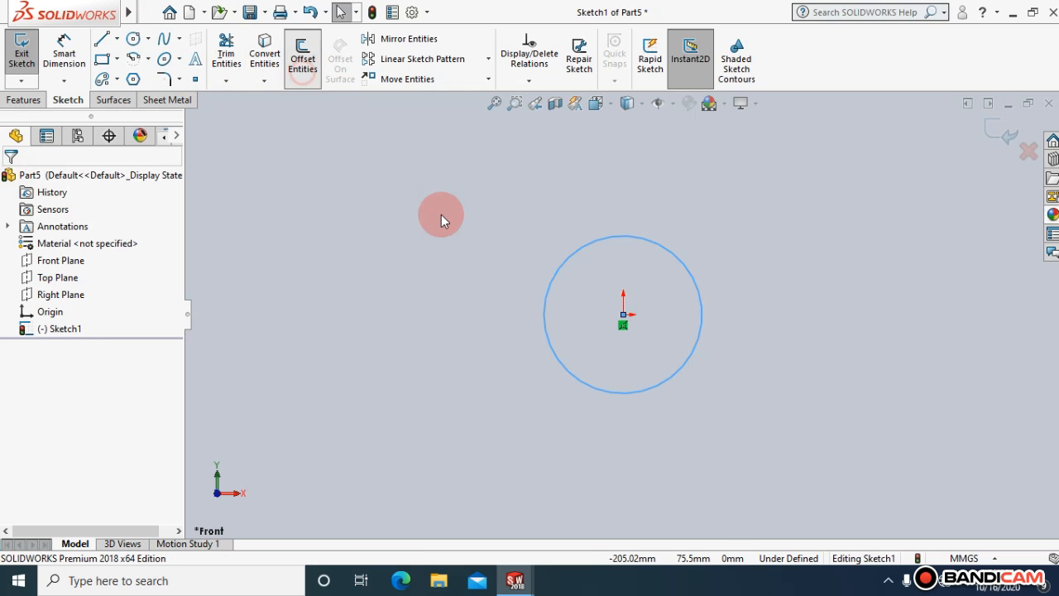
{"action": "left_click", "coordinate": [98, 221]}
{"action": "type", "text": "10"}
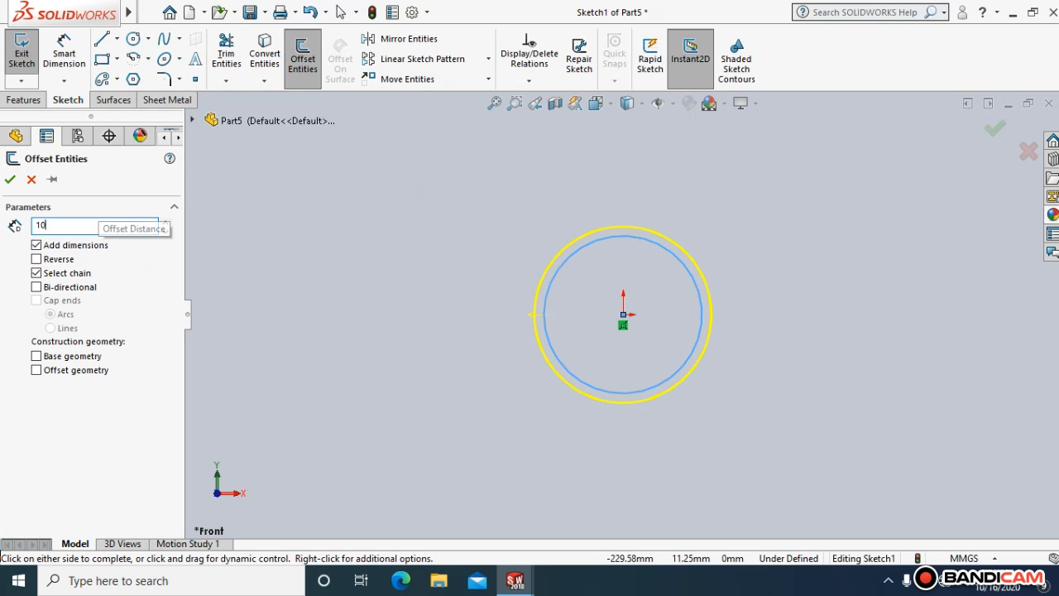
{"action": "left_click", "coordinate": [374, 301]}
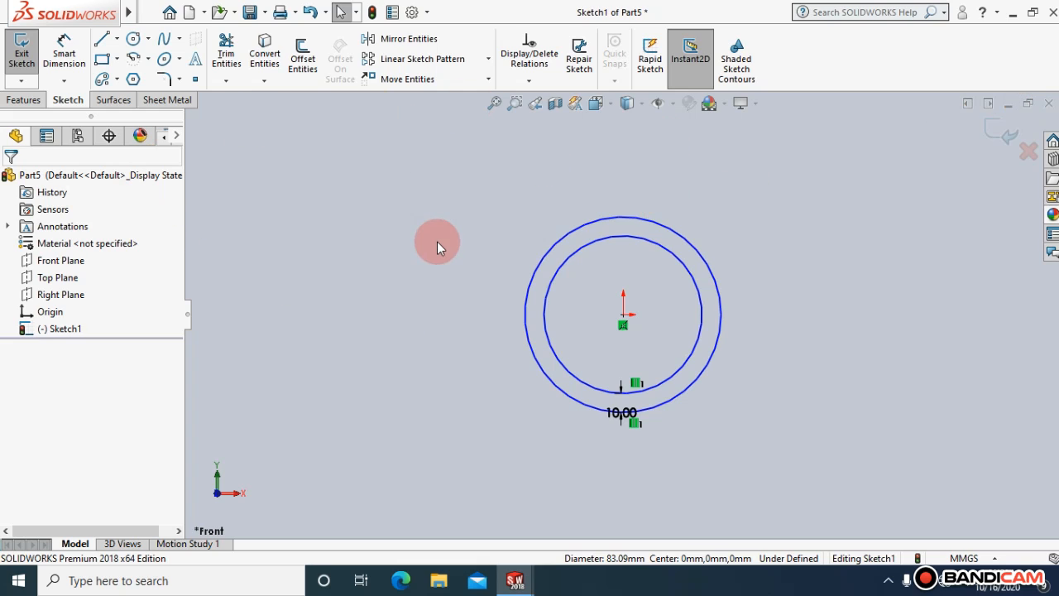
Delete both circles and sketch a corner rectangle about 28 mm wide and 62 mm tall from the origin up and to the left.
{"action": "left_click_drag", "start_coordinate": [837, 443], "coordinate": [643, 317]}
{"action": "key", "text": "Delete"}
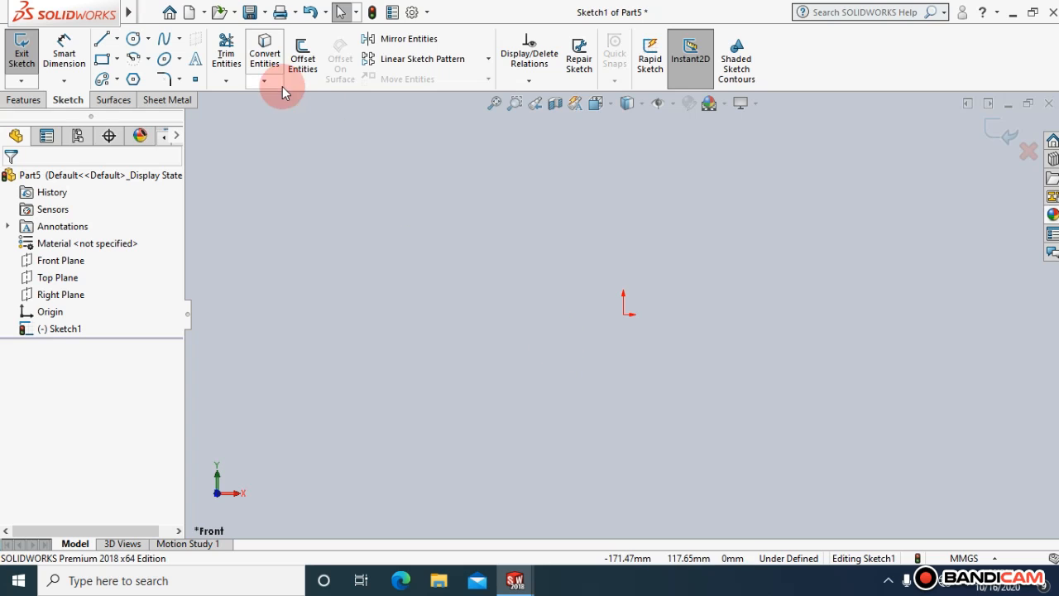
{"action": "left_click", "coordinate": [102, 58]}
{"action": "mouse_move", "coordinate": [623, 314]}
{"action": "left_mouse_down"}
{"action": "mouse_move", "coordinate": [601, 218]}
{"action": "mouse_move", "coordinate": [571, 196]}
{"action": "left_mouse_up"}
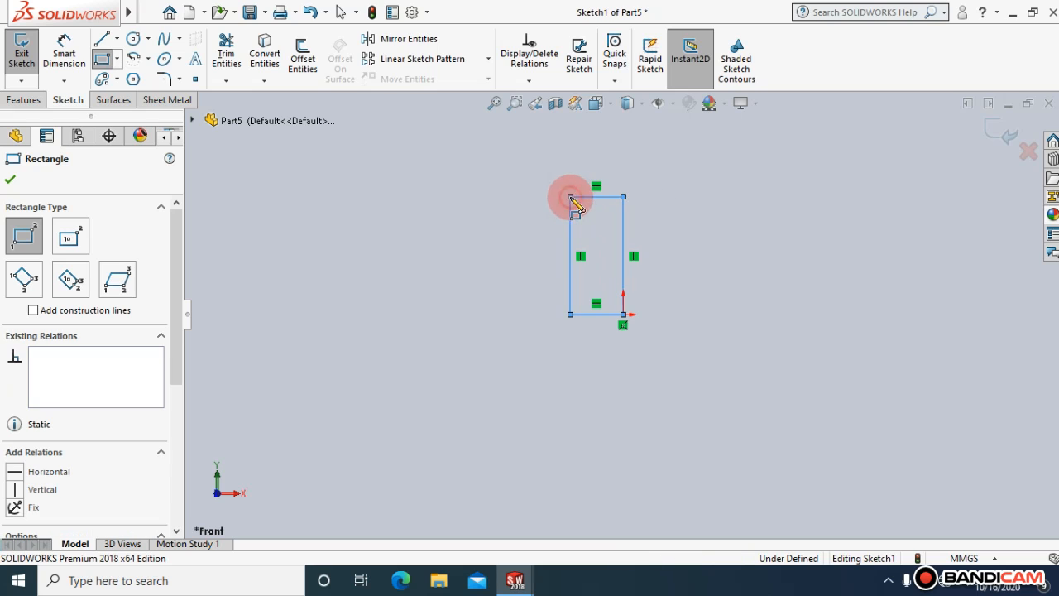
{"action": "left_click", "coordinate": [10, 179]}
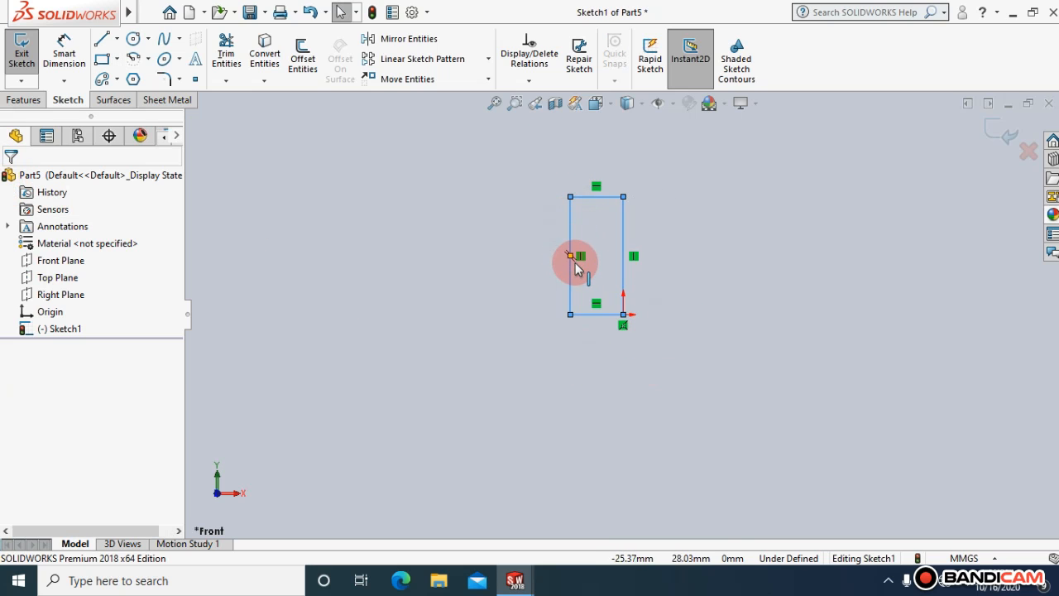
Mirror the rectangle's lines as a copy about its left vertical side with Mirror Entities.
{"action": "left_click", "coordinate": [409, 40]}
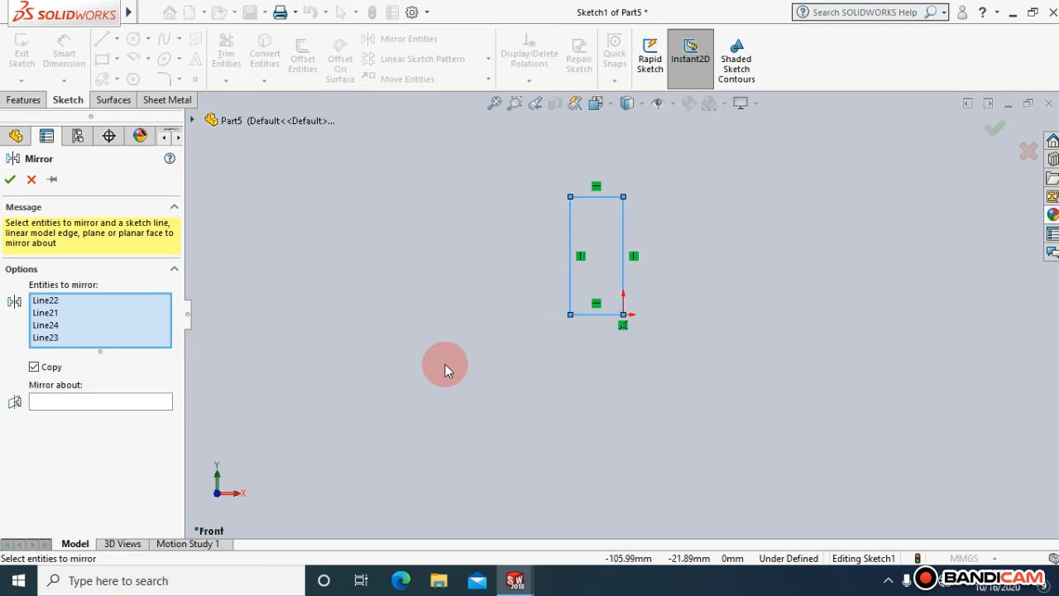
{"action": "left_click_drag", "start_coordinate": [674, 402], "coordinate": [550, 255]}
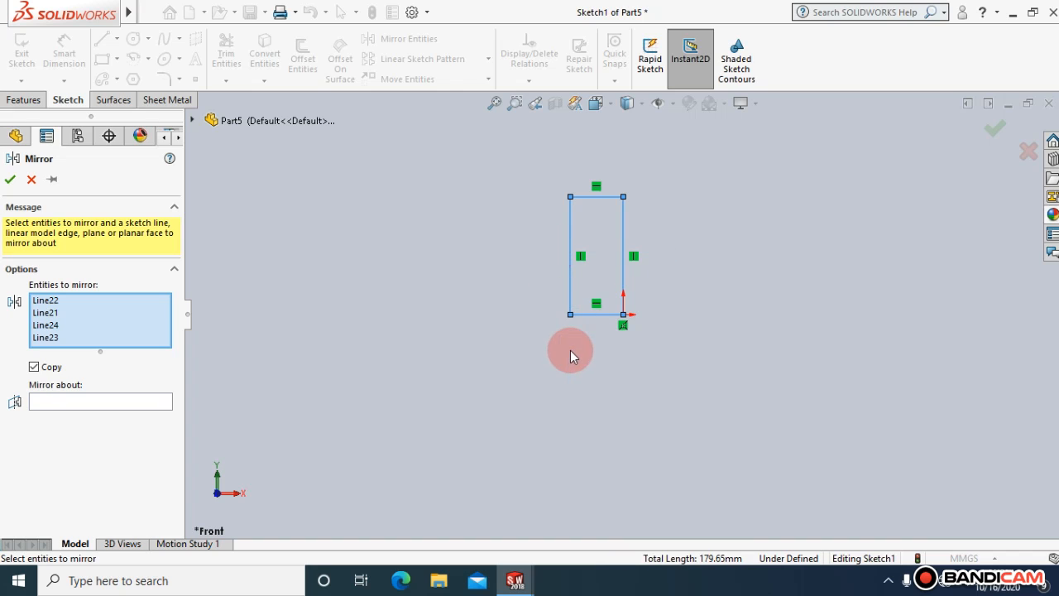
{"action": "right_click", "coordinate": [121, 313]}
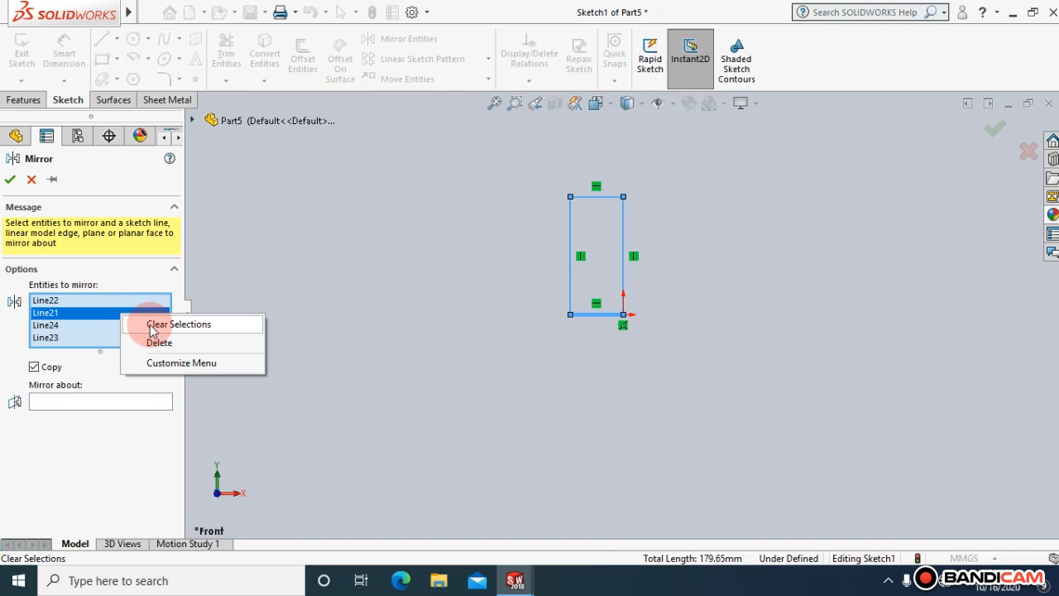
{"action": "left_click", "coordinate": [150, 324]}
{"action": "left_click_drag", "start_coordinate": [812, 394], "coordinate": [529, 187]}
{"action": "left_click", "coordinate": [150, 318]}
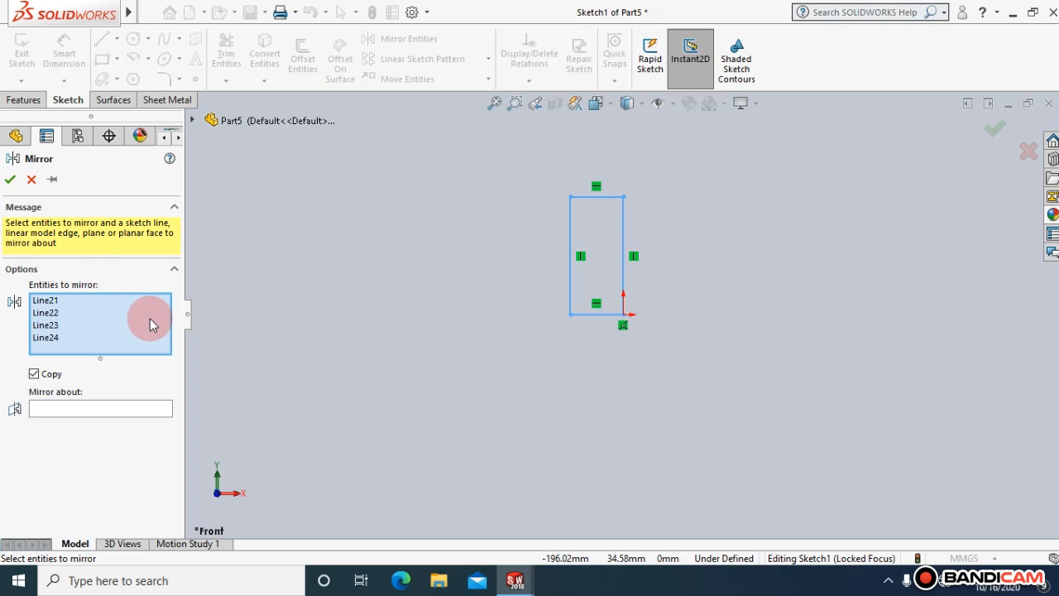
{"action": "left_click", "coordinate": [86, 419]}
{"action": "left_click", "coordinate": [86, 409]}
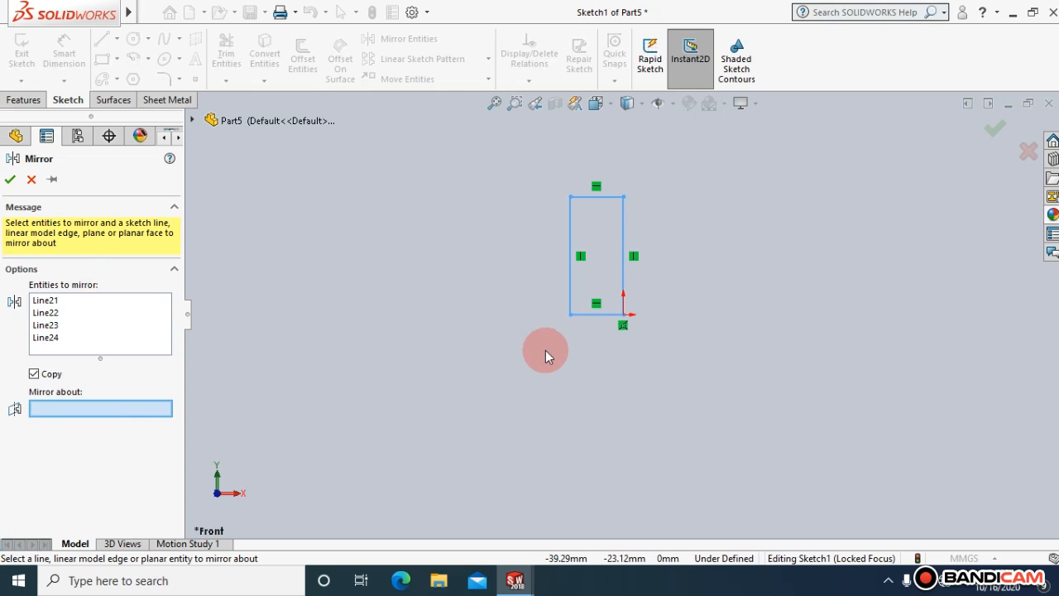
{"action": "left_click", "coordinate": [568, 289]}
{"action": "left_click", "coordinate": [10, 179]}
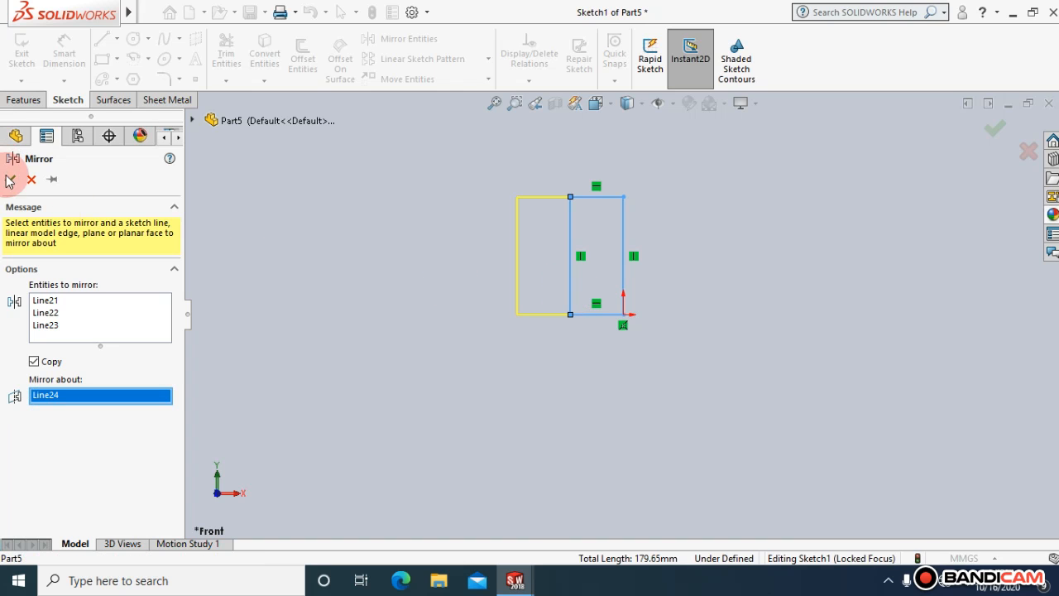
{"action": "left_click", "coordinate": [532, 325]}
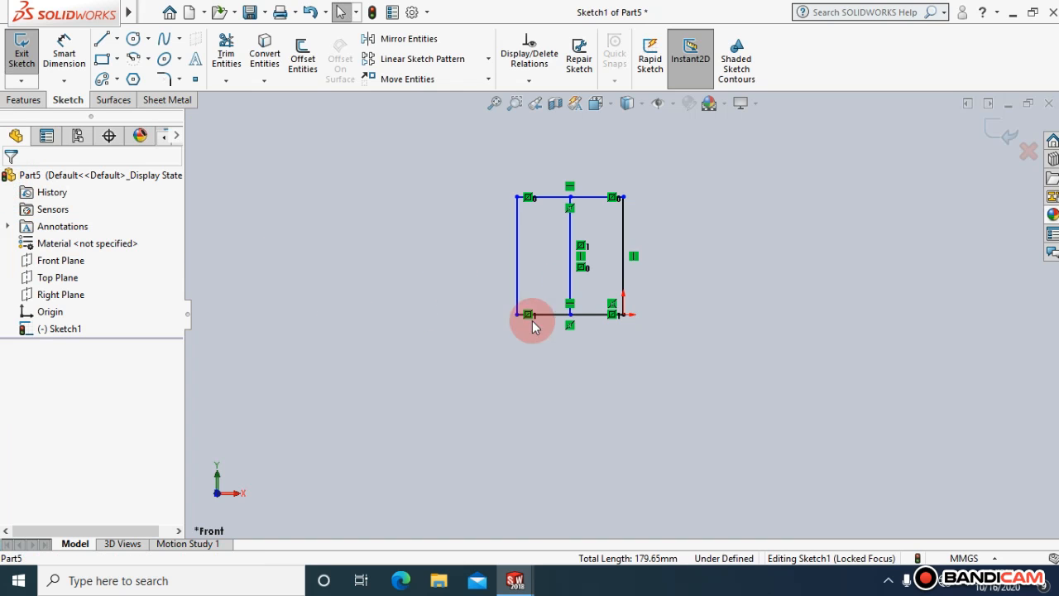
Delete the vertical line between the original and mirrored halves, and delete the remaining outline.
{"action": "left_click", "coordinate": [569, 279]}
{"action": "key", "text": "Delete"}
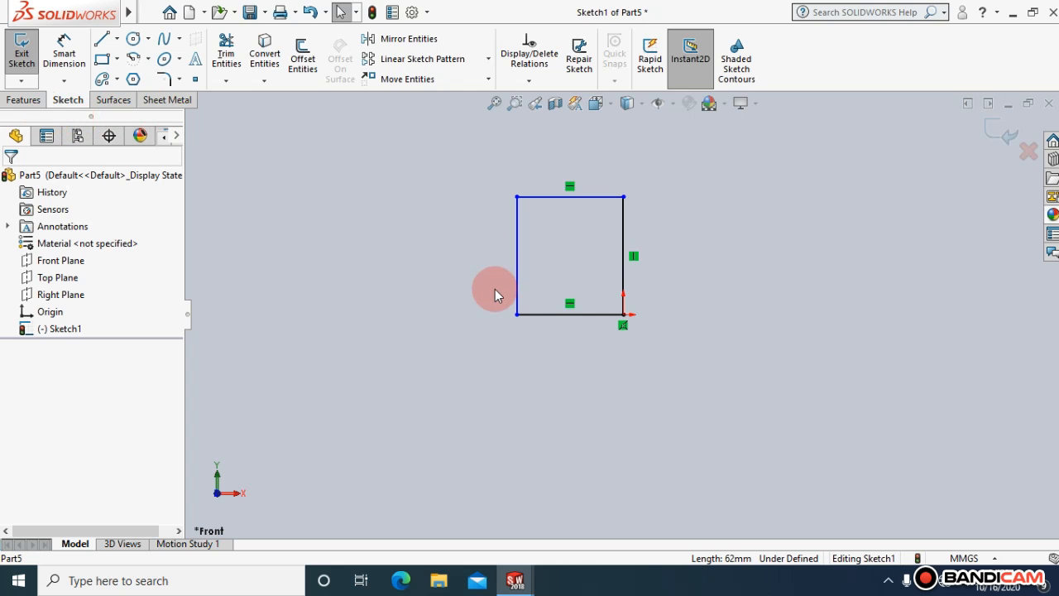
{"action": "left_click_drag", "start_coordinate": [698, 373], "coordinate": [461, 159]}
{"action": "key", "text": "Delete"}
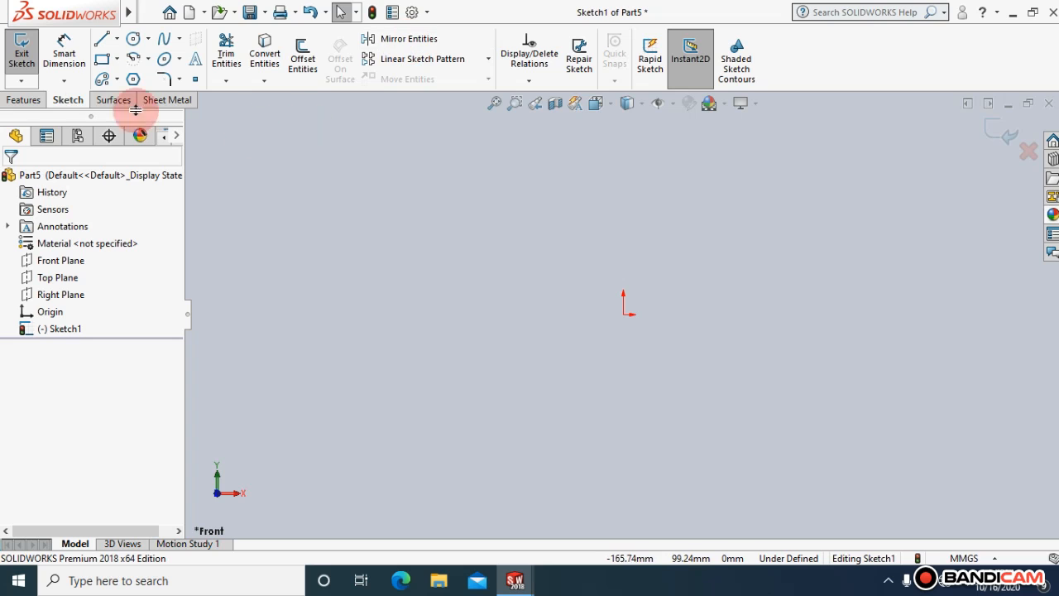
Sketch a closed three-line triangle around the area right of the origin, with a horizontal base and a long slanted right side.
{"action": "left_click", "coordinate": [117, 39]}
{"action": "left_click", "coordinate": [124, 59]}
{"action": "left_click", "coordinate": [809, 410]}
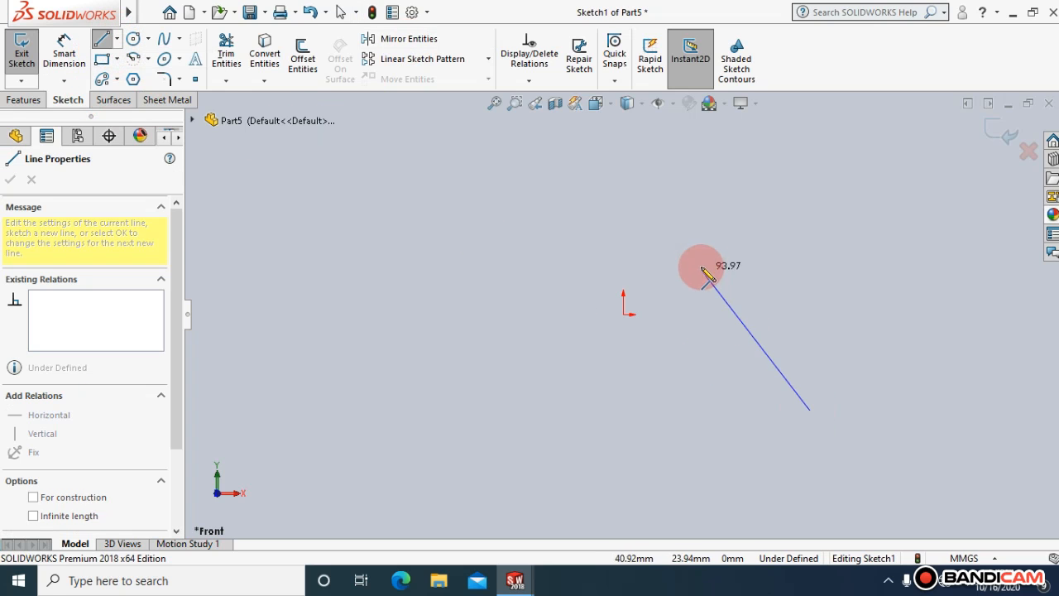
{"action": "left_click", "coordinate": [667, 187]}
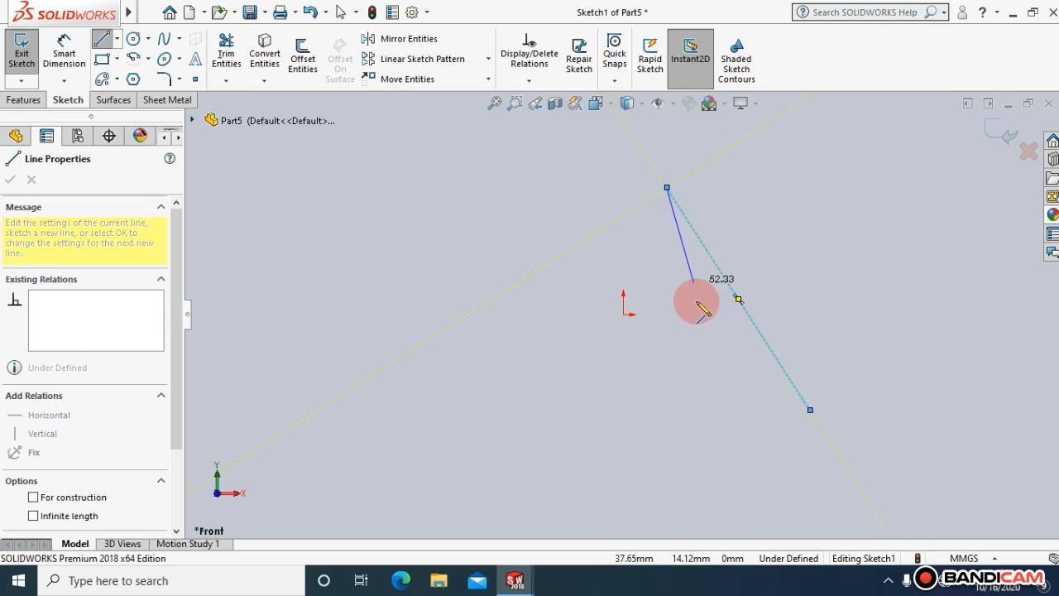
{"action": "left_click", "coordinate": [673, 410]}
{"action": "left_click", "coordinate": [811, 410]}
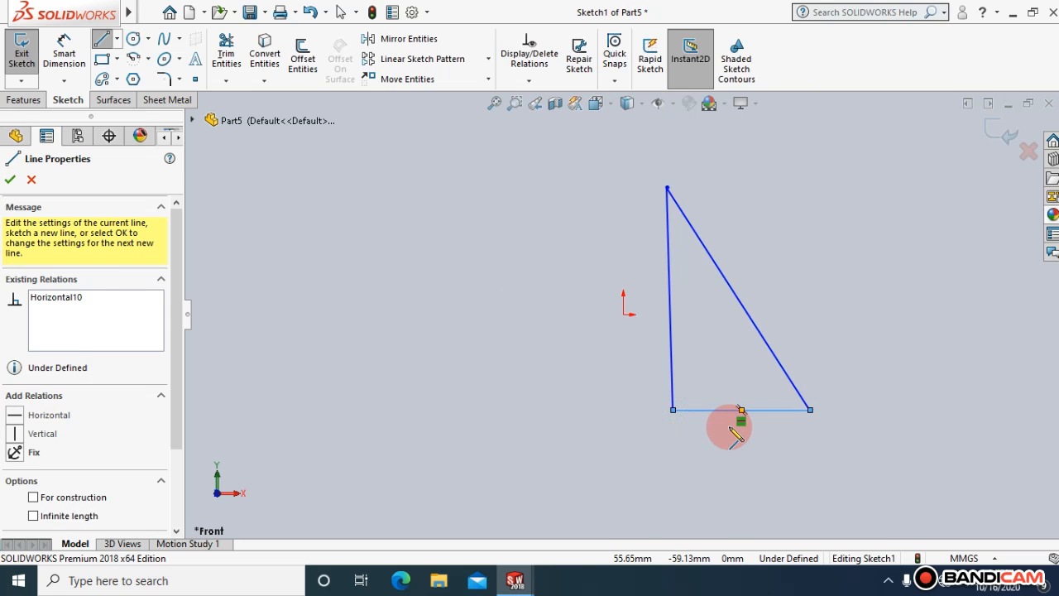
{"action": "left_click", "coordinate": [11, 179]}
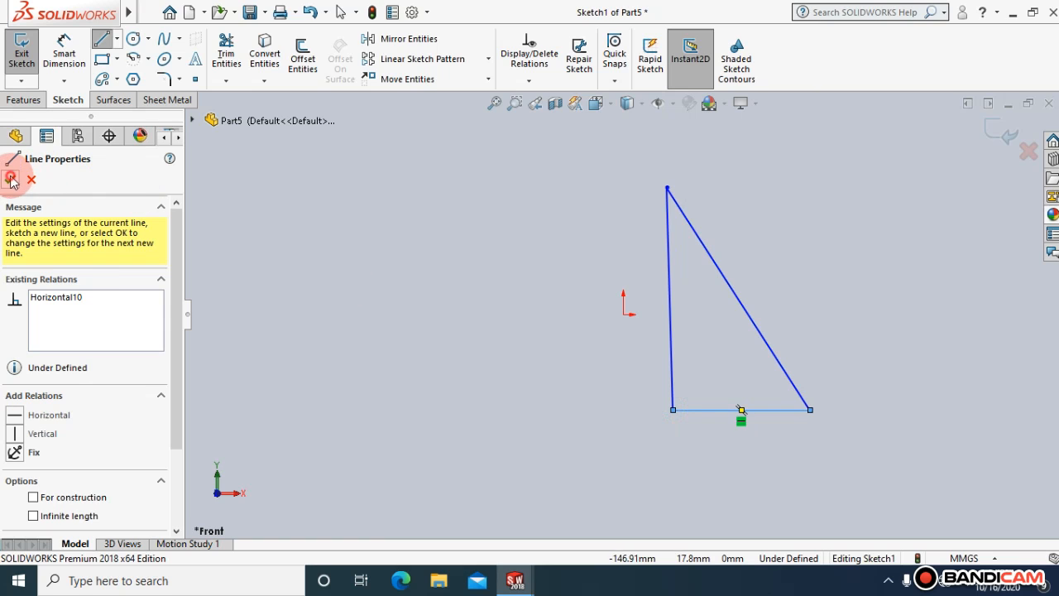
{"action": "left_click", "coordinate": [11, 180]}
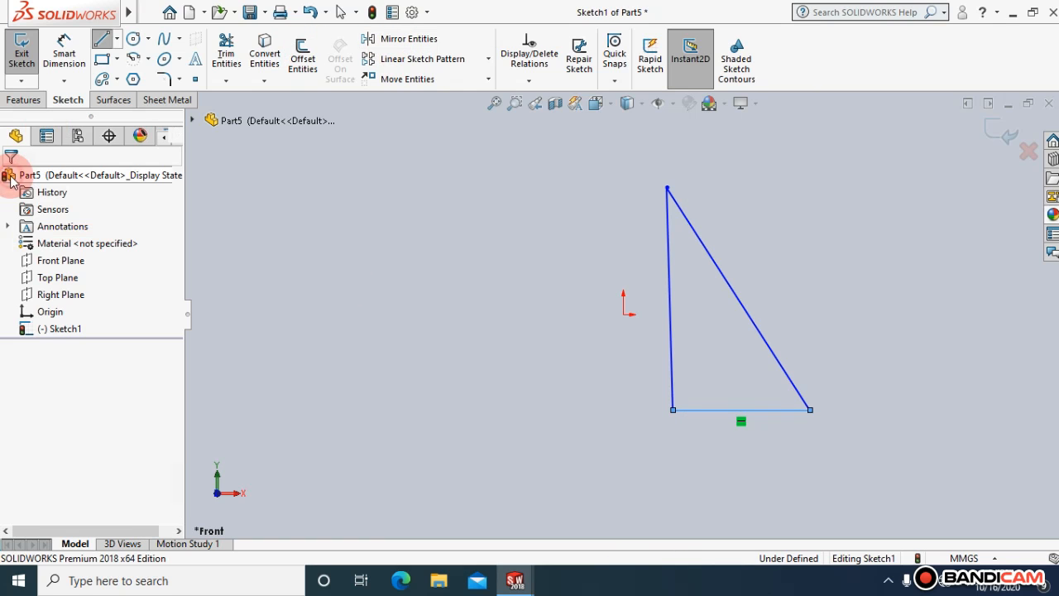
Mirror all of the triangle's lines as a copy about its steep left side with Mirror Entities.
{"action": "left_click", "coordinate": [387, 43]}
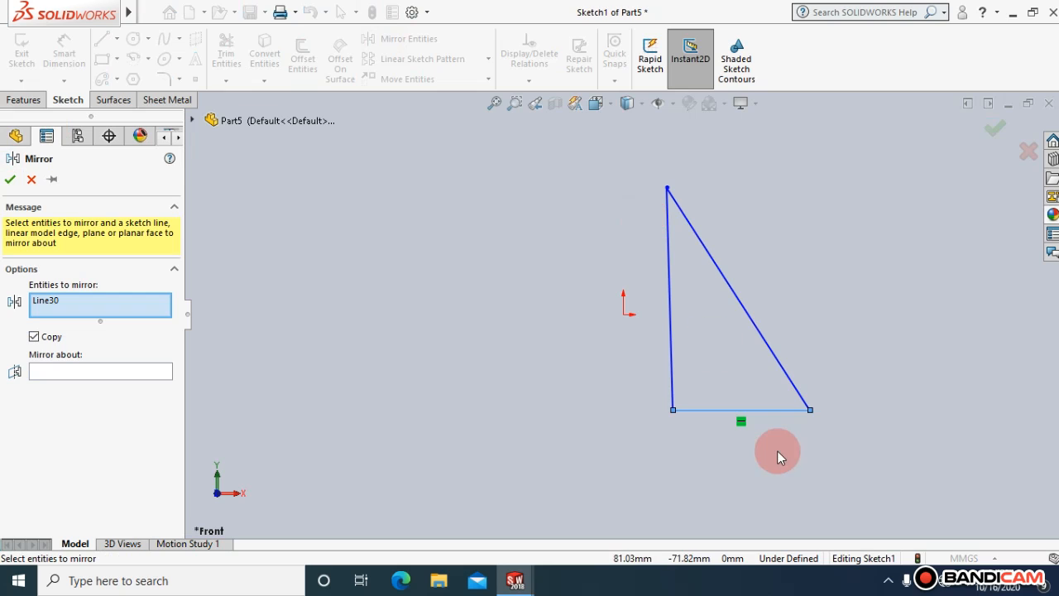
{"action": "right_click", "coordinate": [86, 308]}
{"action": "left_click", "coordinate": [100, 315]}
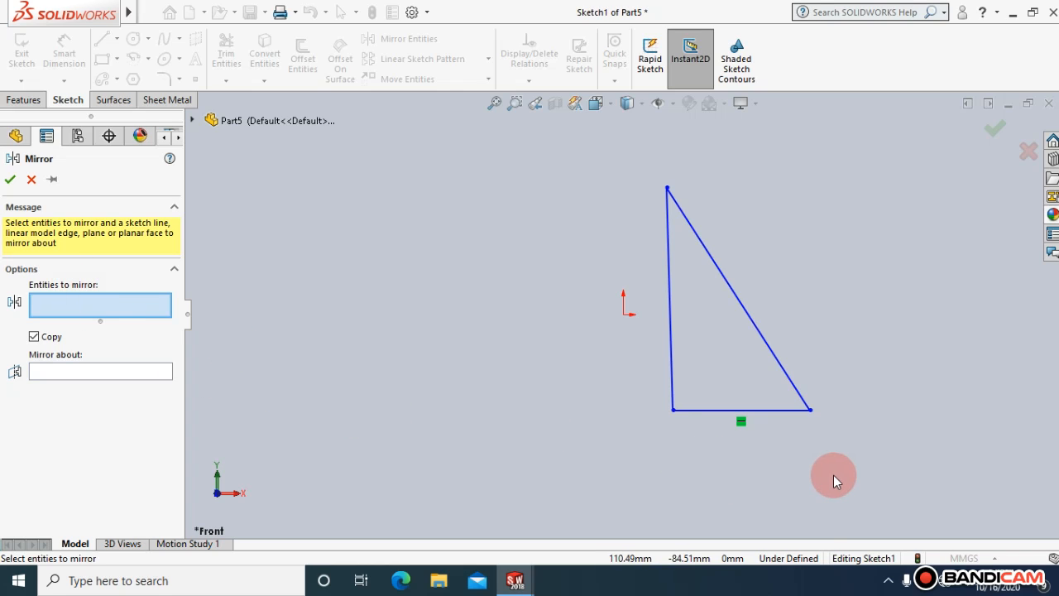
{"action": "left_click_drag", "start_coordinate": [834, 475], "coordinate": [593, 178]}
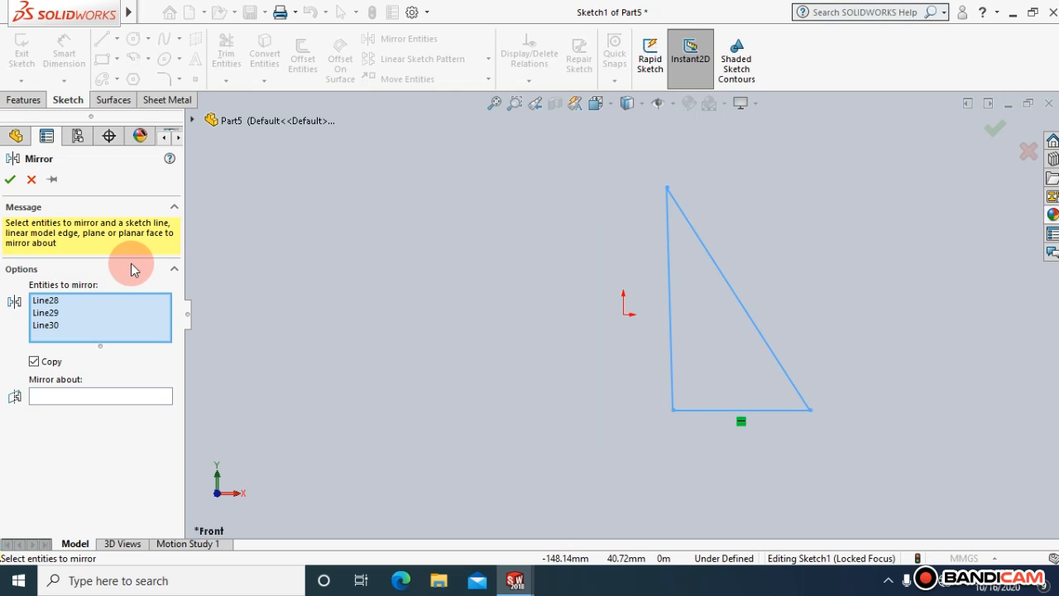
{"action": "left_click", "coordinate": [53, 396]}
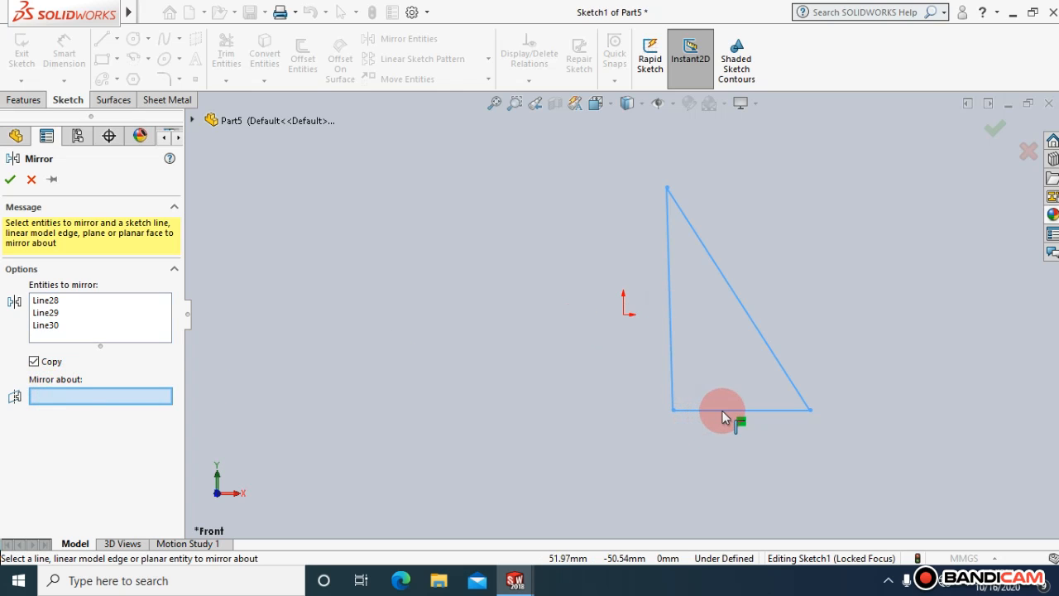
{"action": "left_click", "coordinate": [670, 354]}
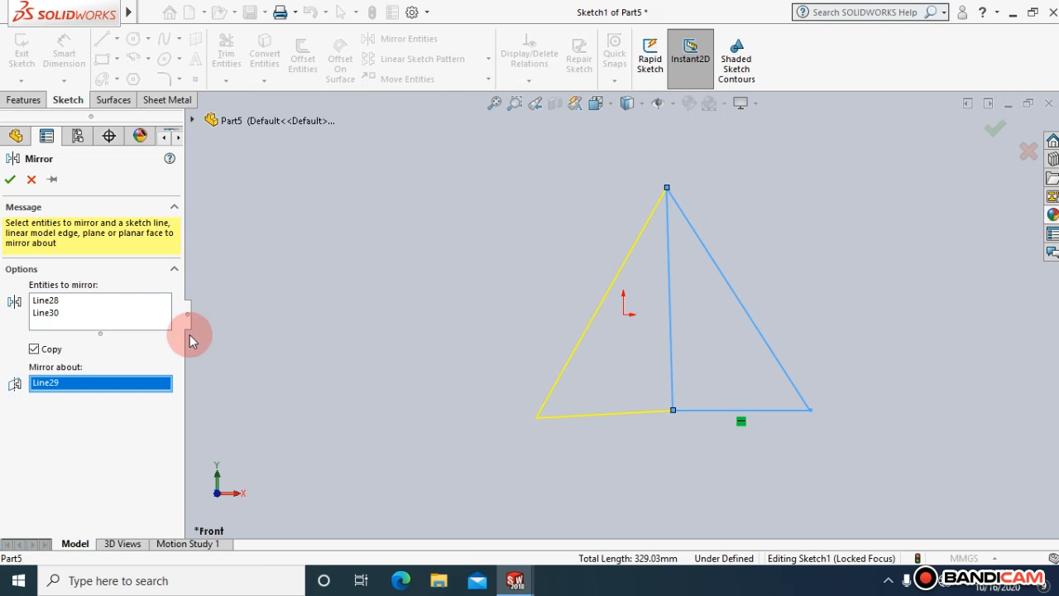
{"action": "left_click", "coordinate": [10, 179]}
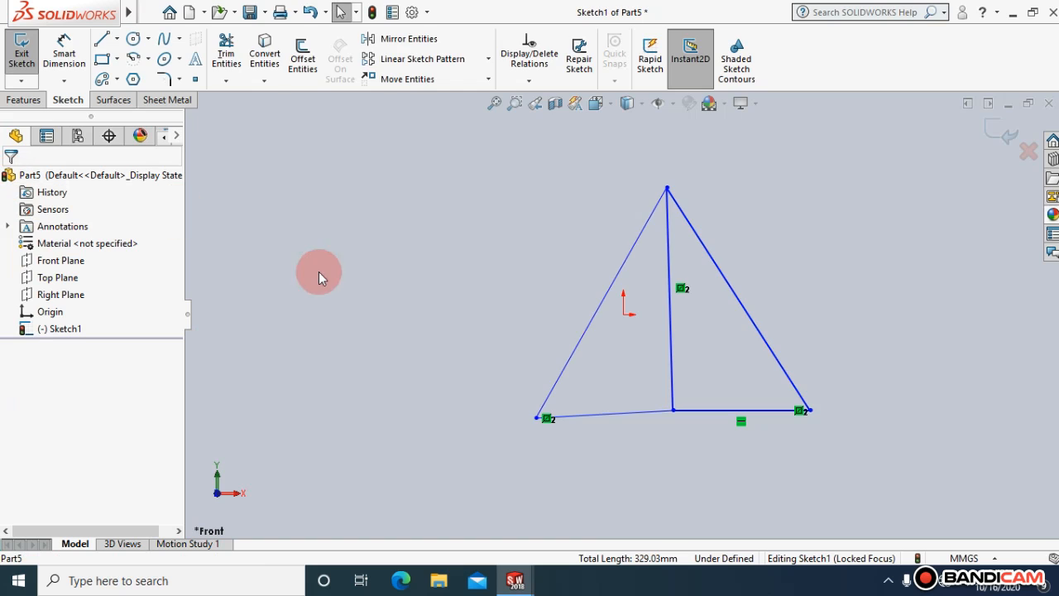
Delete the line shared by the original and mirrored triangles, and delete the remaining outline.
{"action": "left_click", "coordinate": [669, 339]}
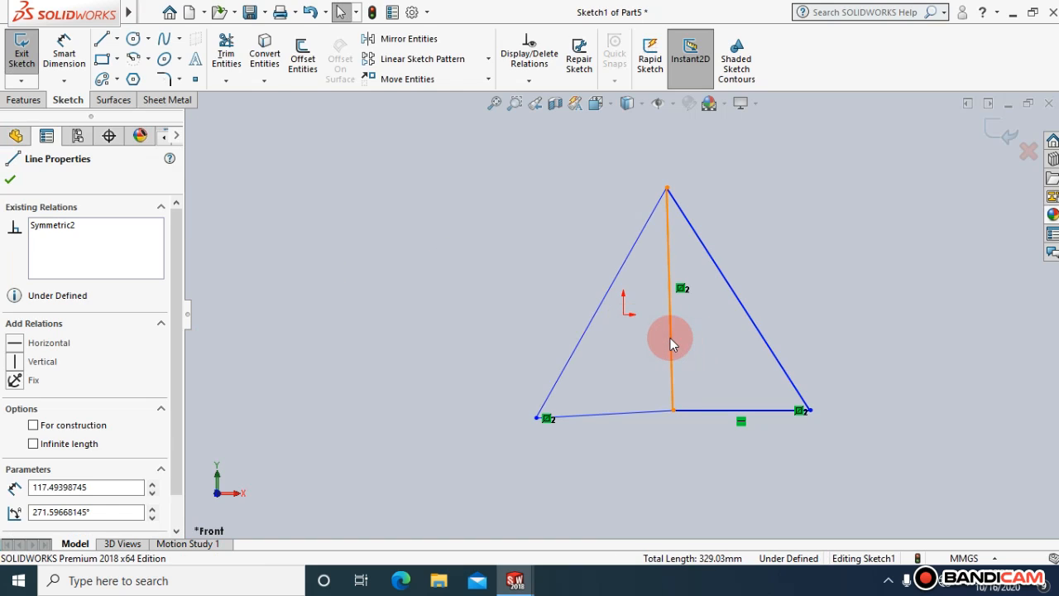
{"action": "key", "text": "Delete"}
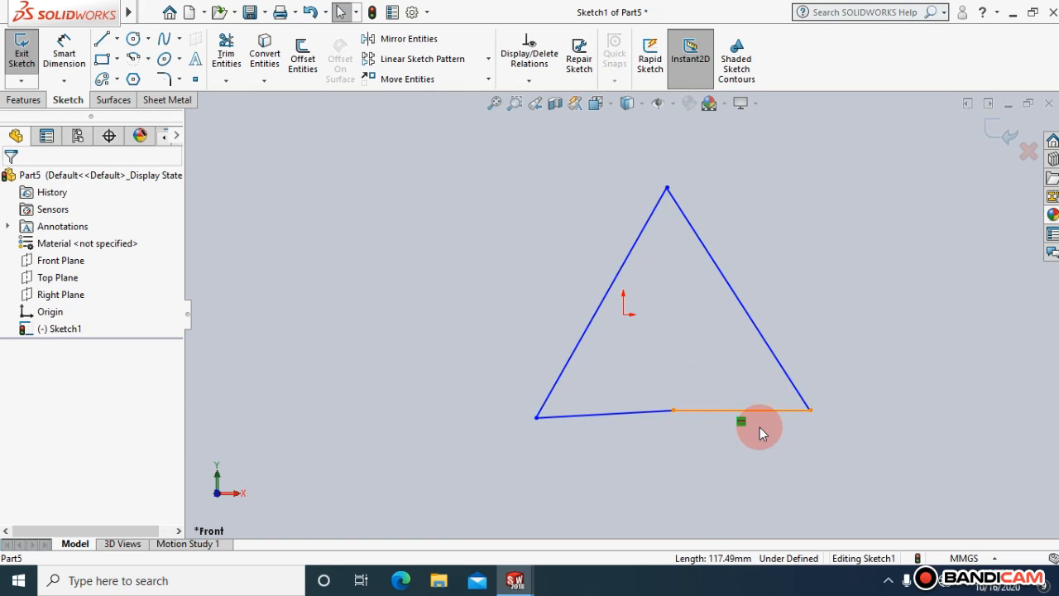
{"action": "left_click_drag", "start_coordinate": [809, 447], "coordinate": [537, 223]}
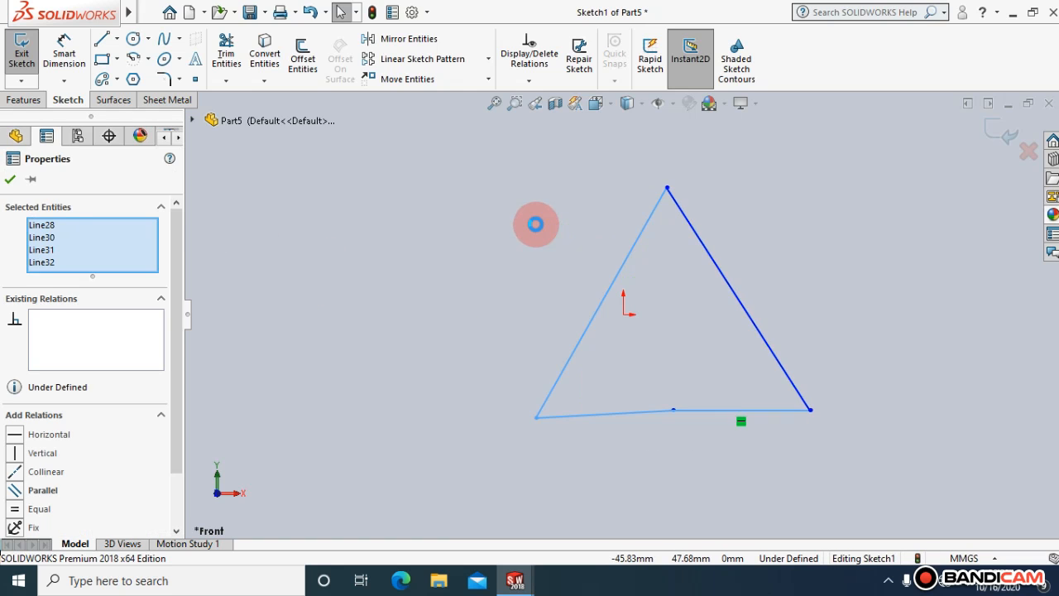
{"action": "key", "text": "Delete"}
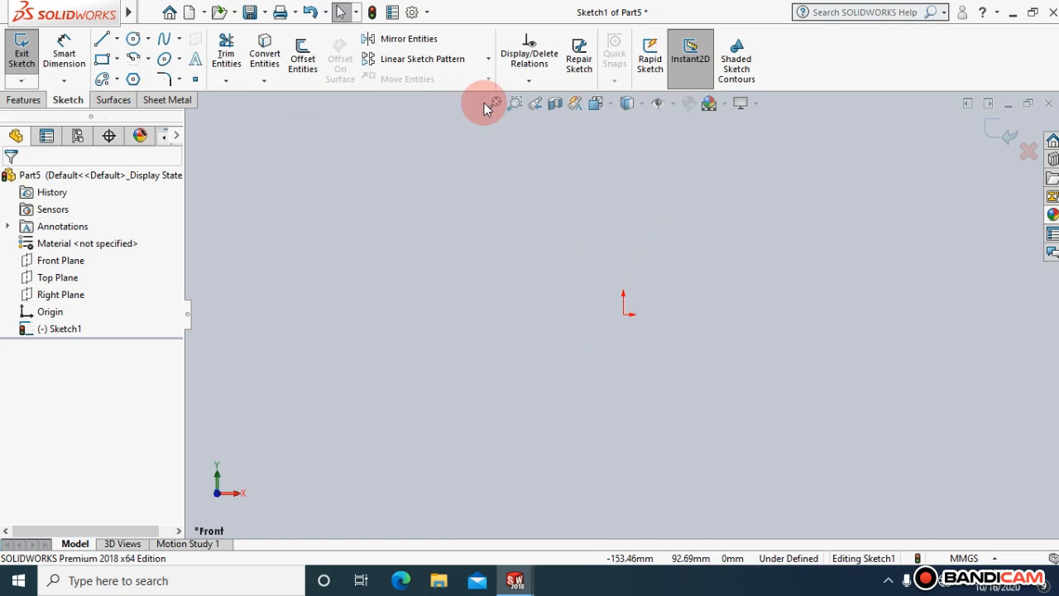
{"action": "left_click", "coordinate": [487, 60]}
{"action": "left_click", "coordinate": [488, 60]}
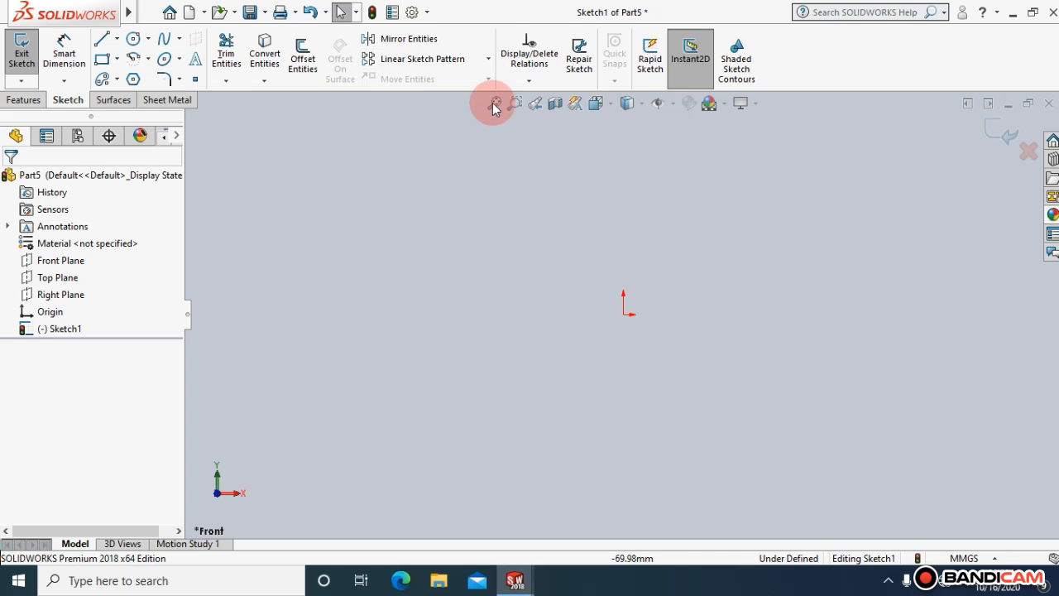
{"action": "left_click", "coordinate": [488, 59]}
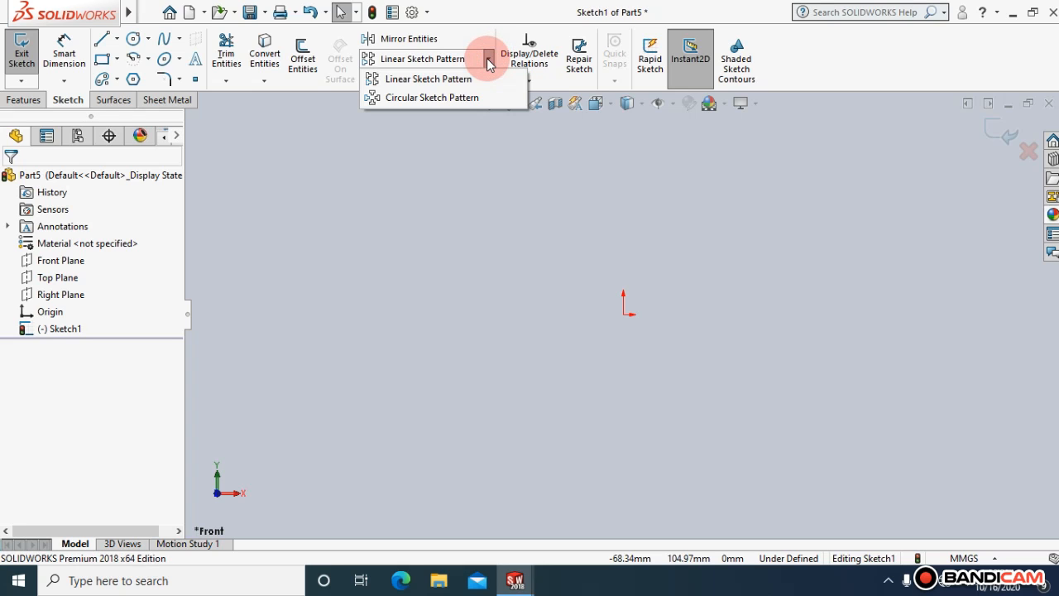
{"action": "left_click", "coordinate": [525, 187]}
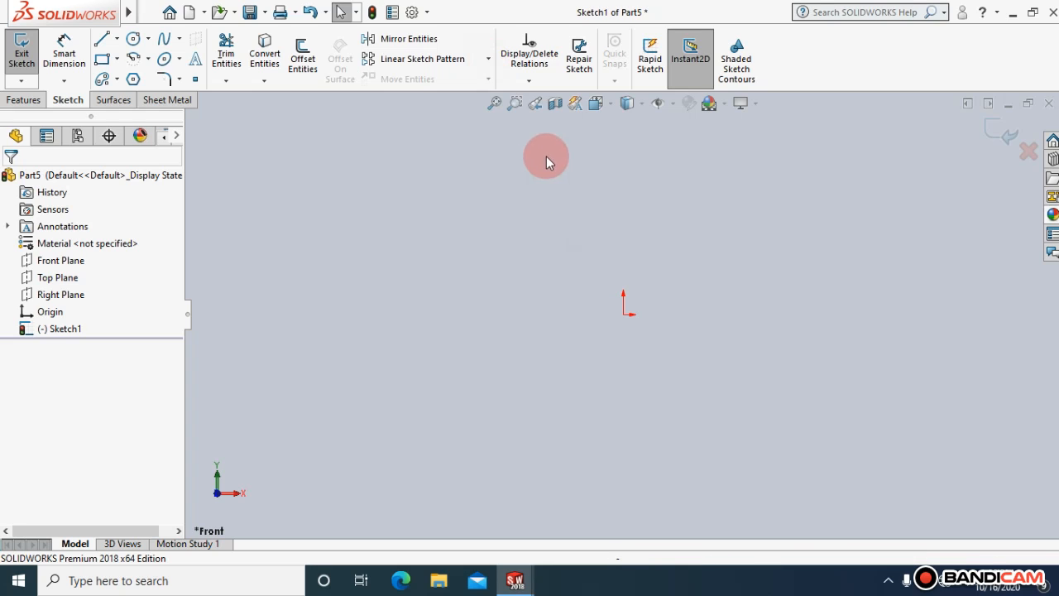
{"action": "left_click", "coordinate": [489, 59]}
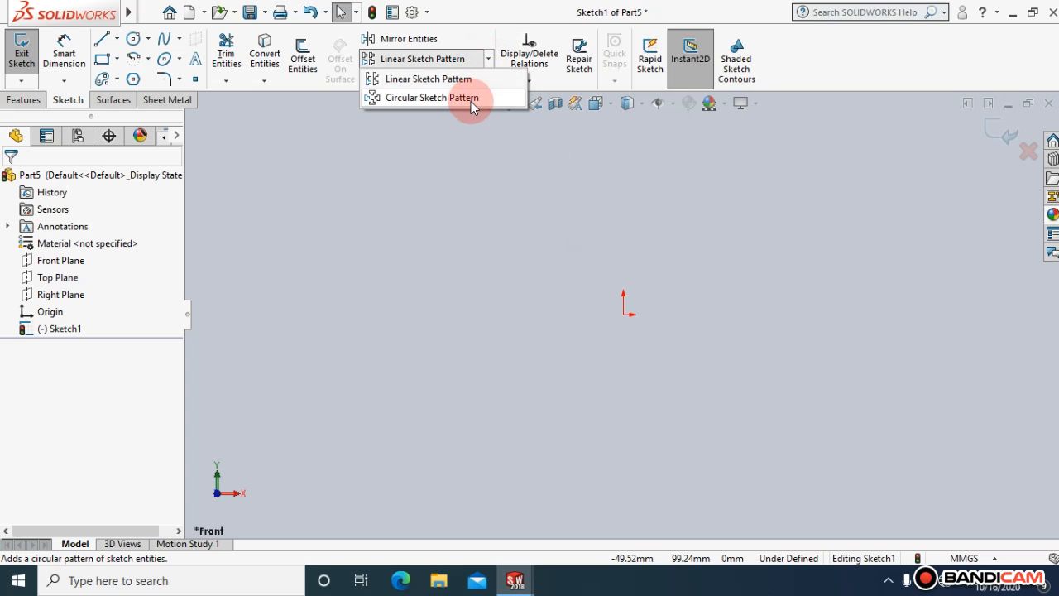
{"action": "left_click", "coordinate": [486, 64]}
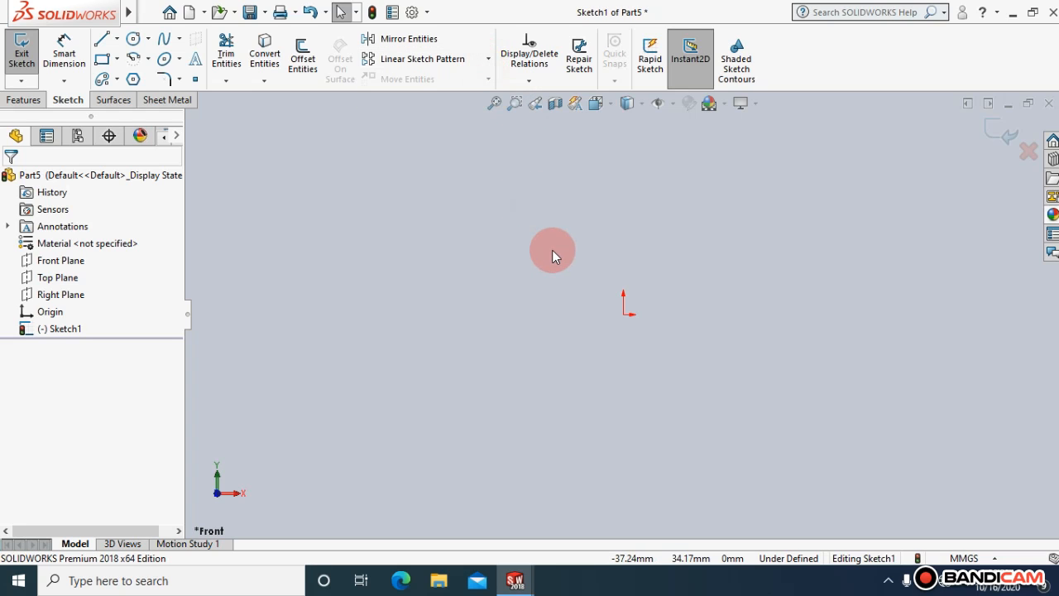
{"action": "left_click", "coordinate": [490, 62]}
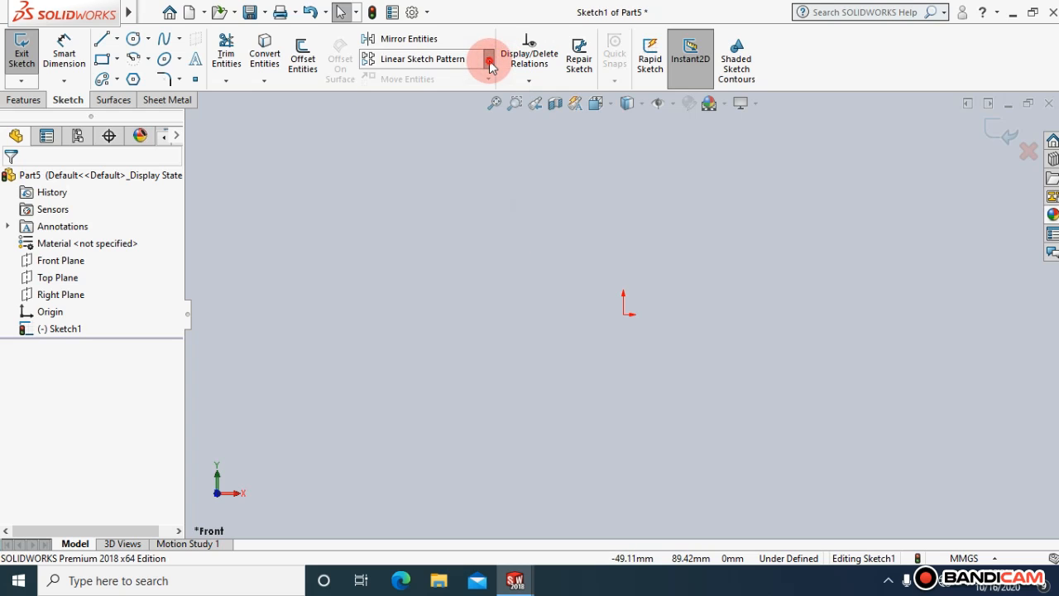
{"action": "left_click", "coordinate": [492, 224]}
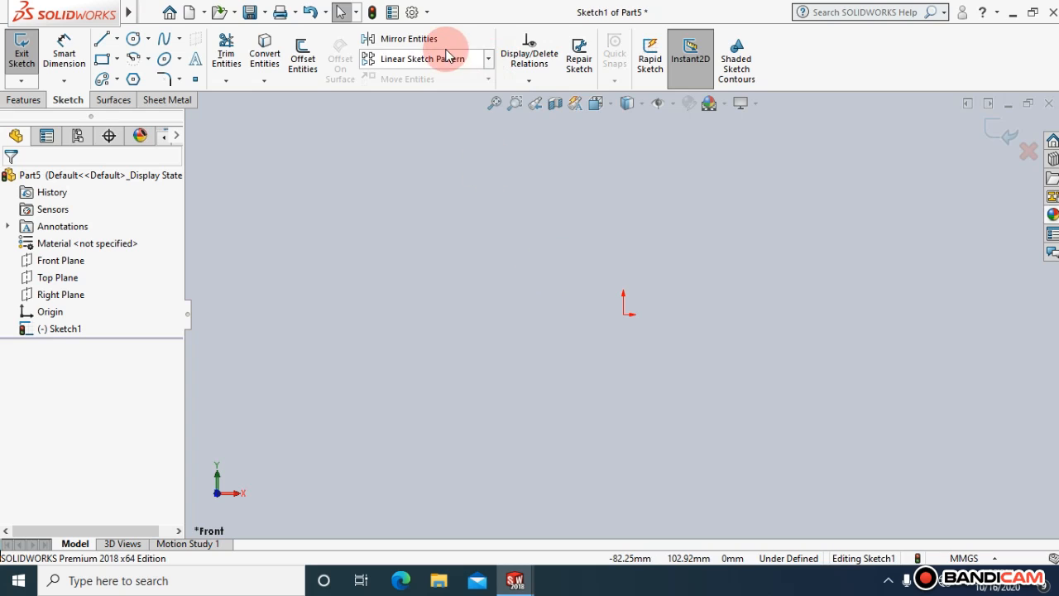
{"action": "left_click", "coordinate": [486, 62]}
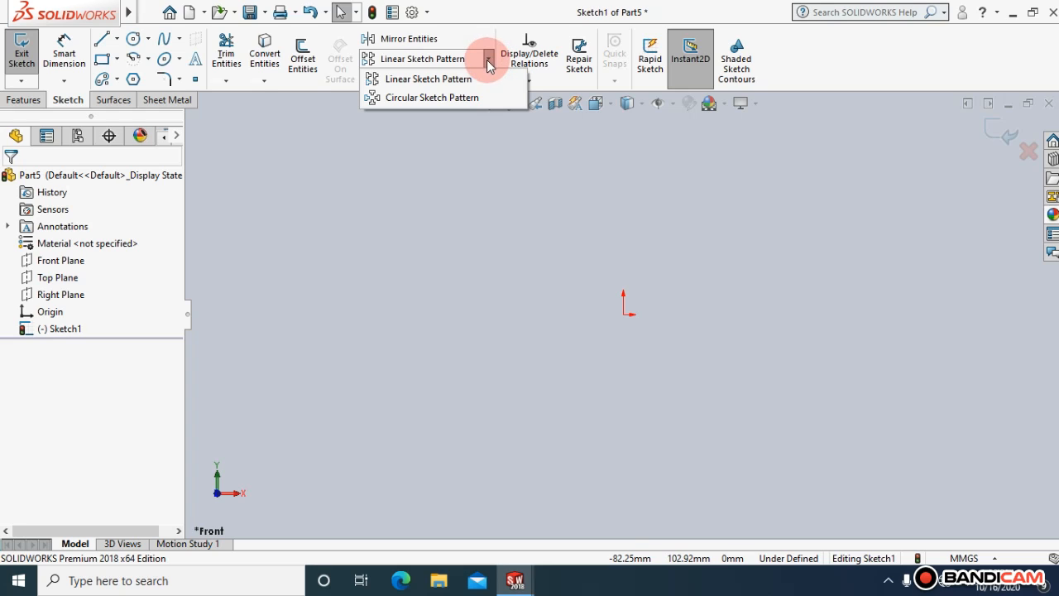
{"action": "left_click", "coordinate": [487, 58]}
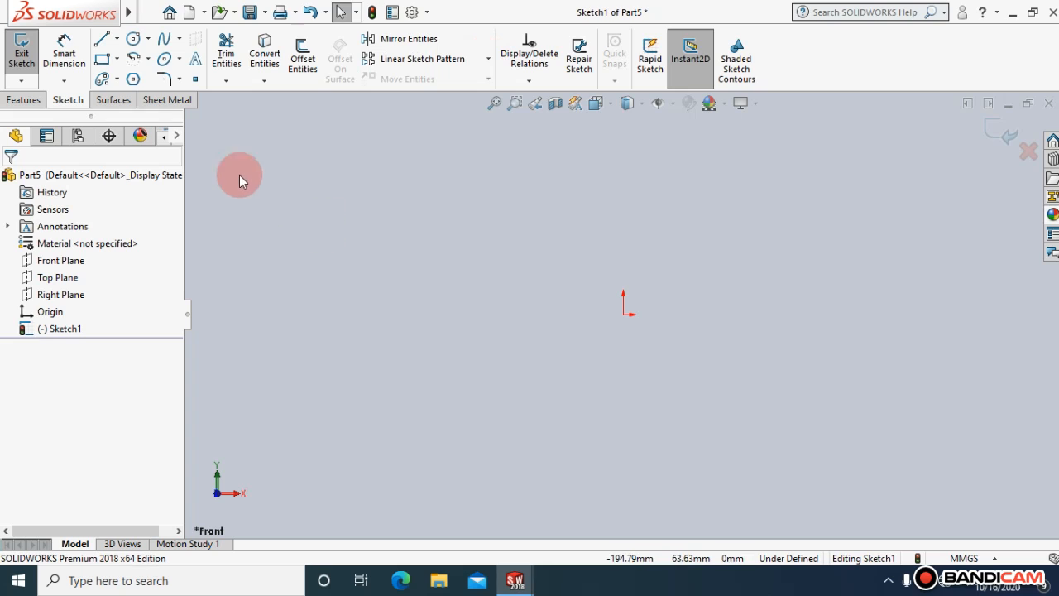
Sketch a large, wide corner rectangle that surrounds the origin.
{"action": "left_click", "coordinate": [117, 59]}
{"action": "left_click", "coordinate": [125, 79]}
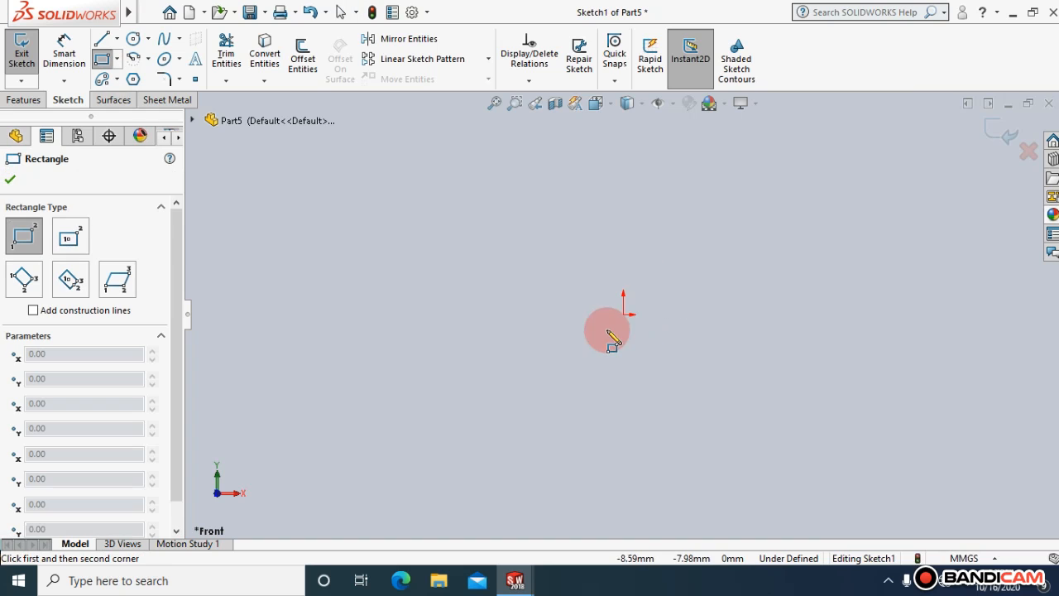
{"action": "left_click", "coordinate": [362, 177]}
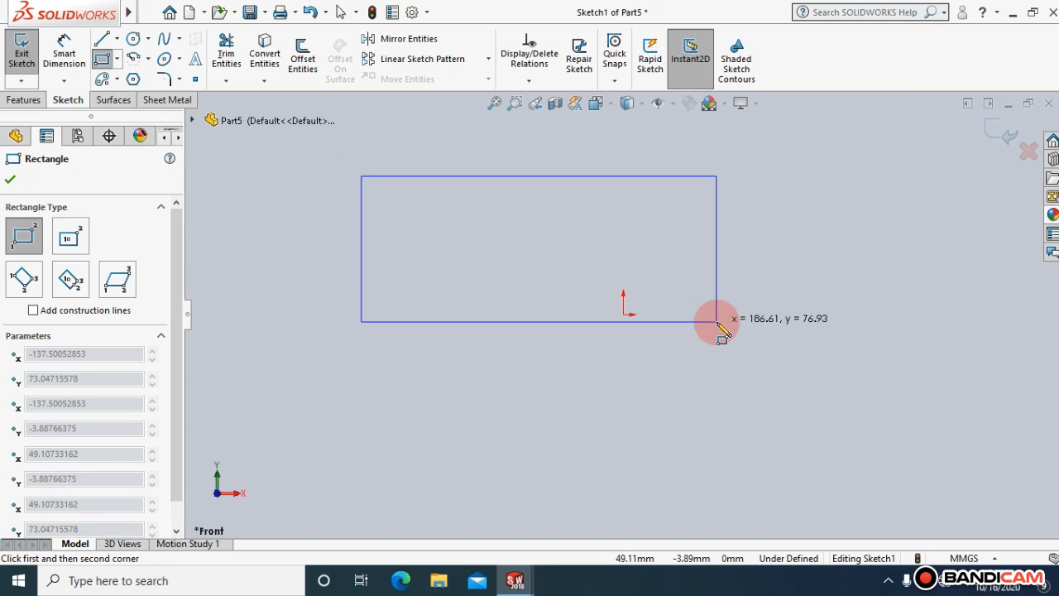
{"action": "left_click", "coordinate": [848, 453]}
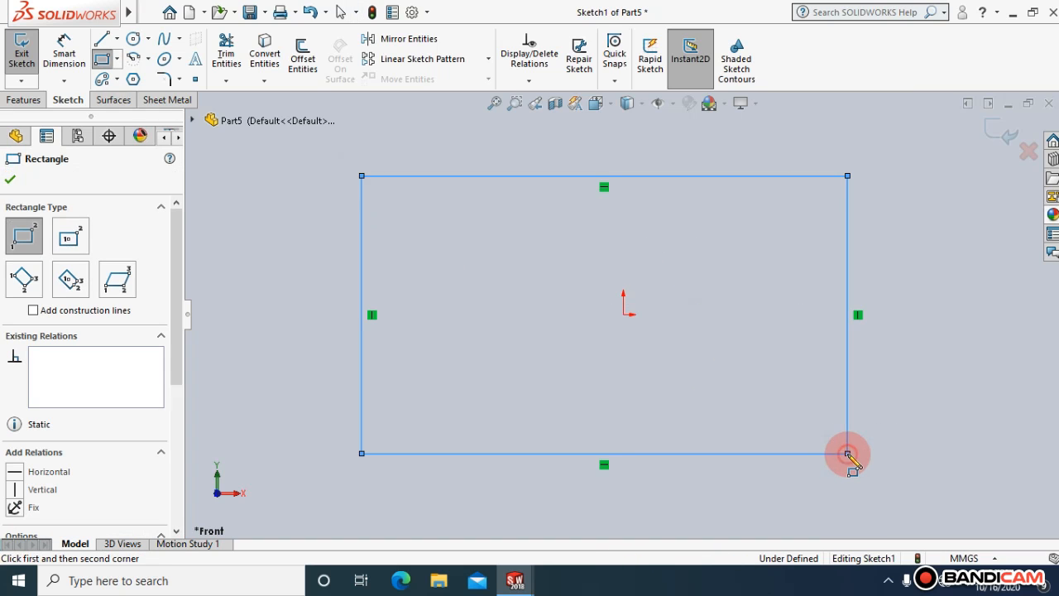
{"action": "left_click", "coordinate": [10, 179]}
Sketch a small corner rectangle inside the large one, starting from its upper-left corner.
{"action": "left_click", "coordinate": [99, 60]}
{"action": "left_click", "coordinate": [362, 177]}
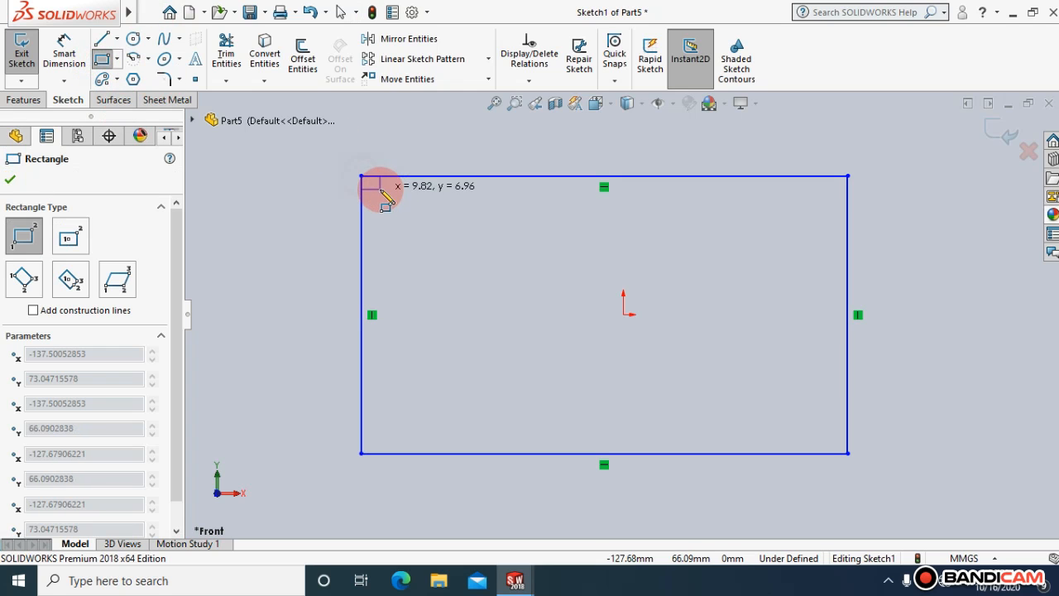
{"action": "left_click", "coordinate": [382, 197]}
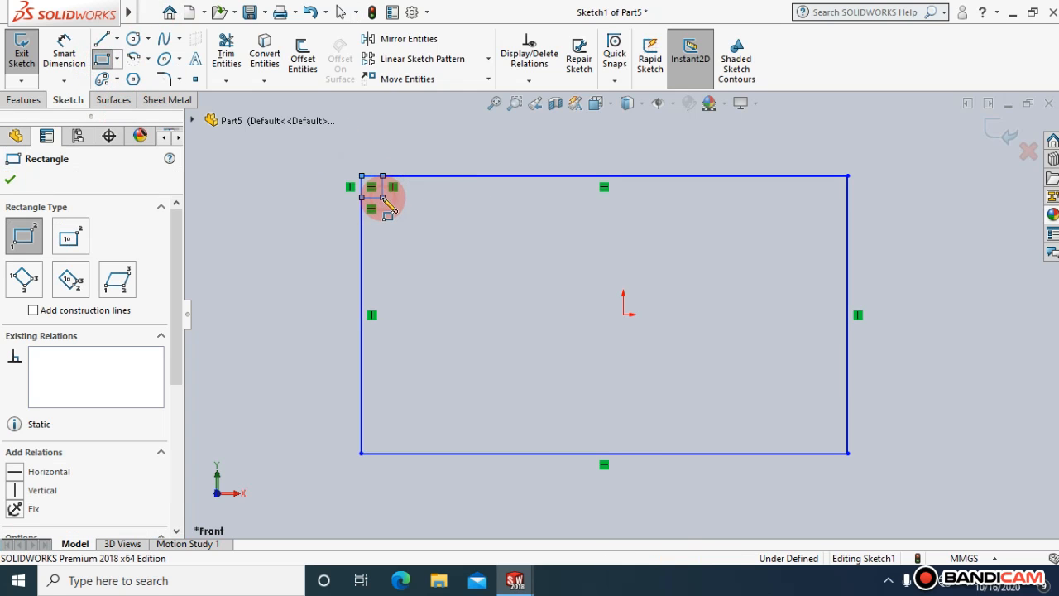
{"action": "left_click", "coordinate": [10, 180]}
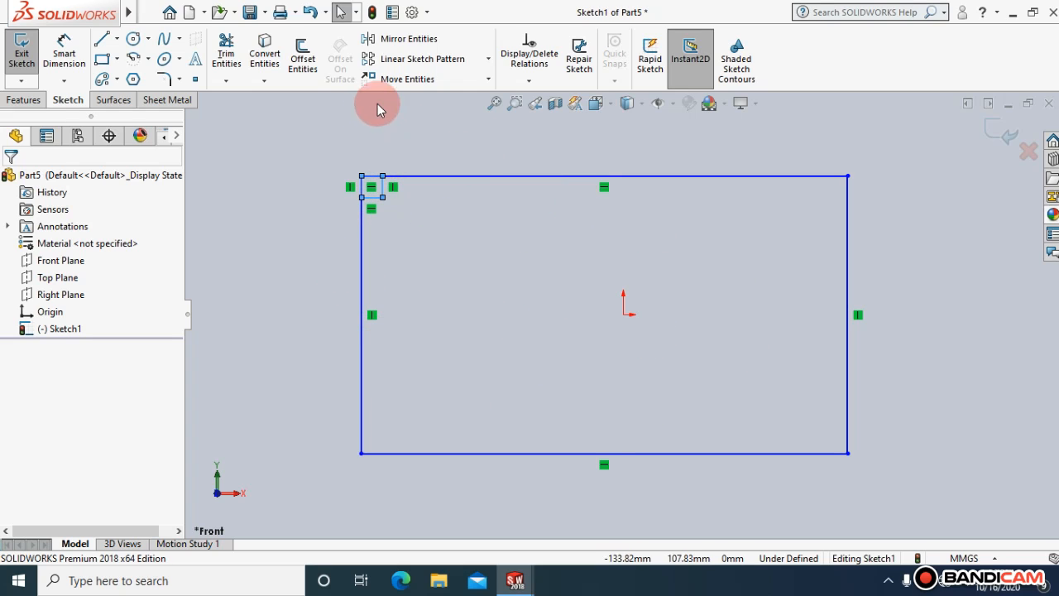
Try to set up a linear sketch pattern along the X-axis, clearing the preselected entities and picking the small corner rectangle's lines again.
{"action": "left_click", "coordinate": [484, 61]}
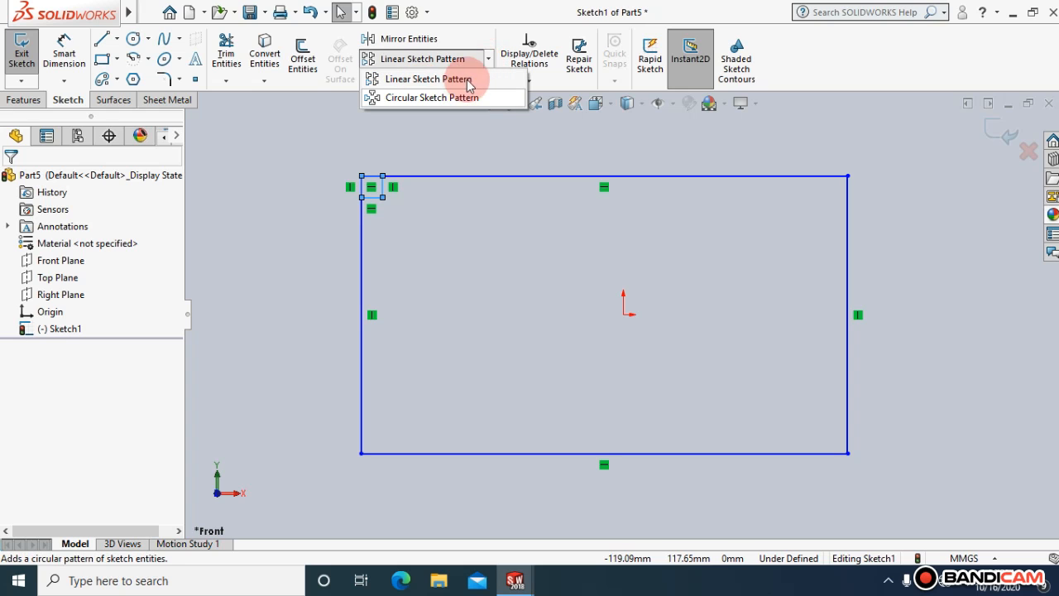
{"action": "left_click", "coordinate": [466, 77]}
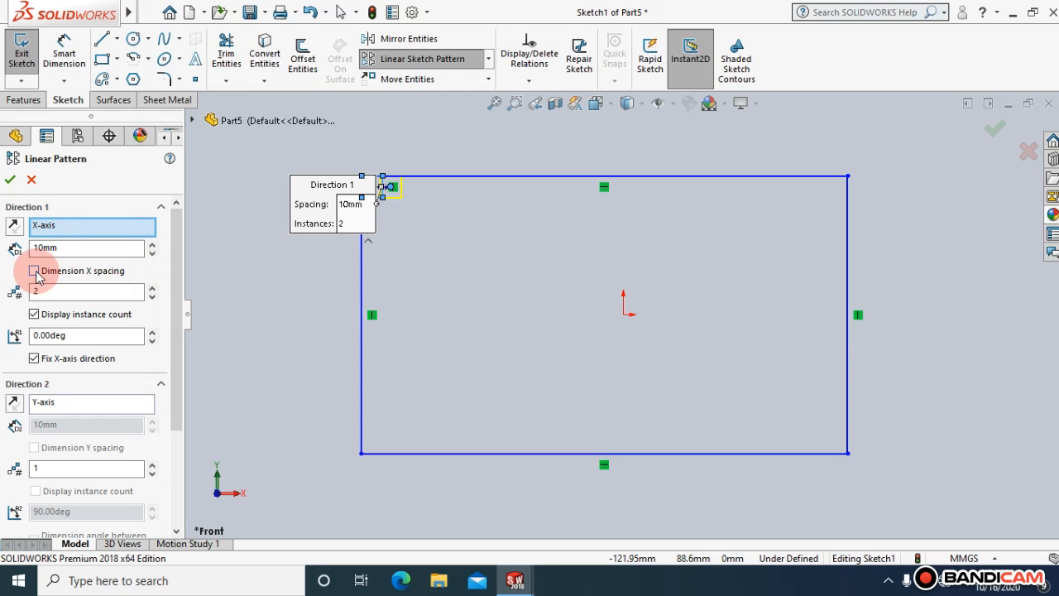
{"action": "left_click_drag", "start_coordinate": [183, 227], "coordinate": [194, 331]}
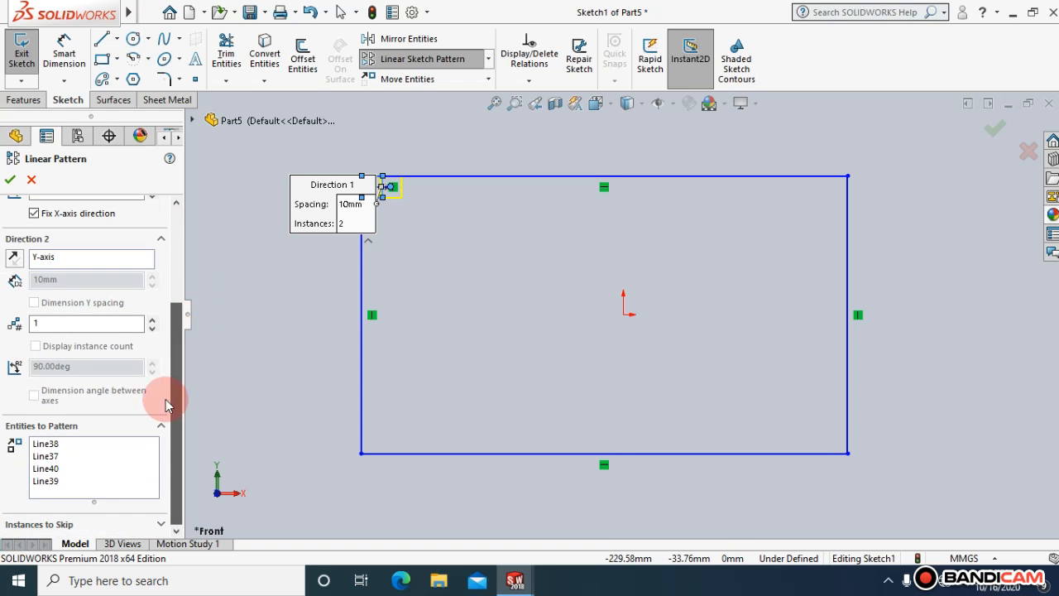
{"action": "right_click", "coordinate": [88, 468]}
{"action": "left_click", "coordinate": [107, 469]}
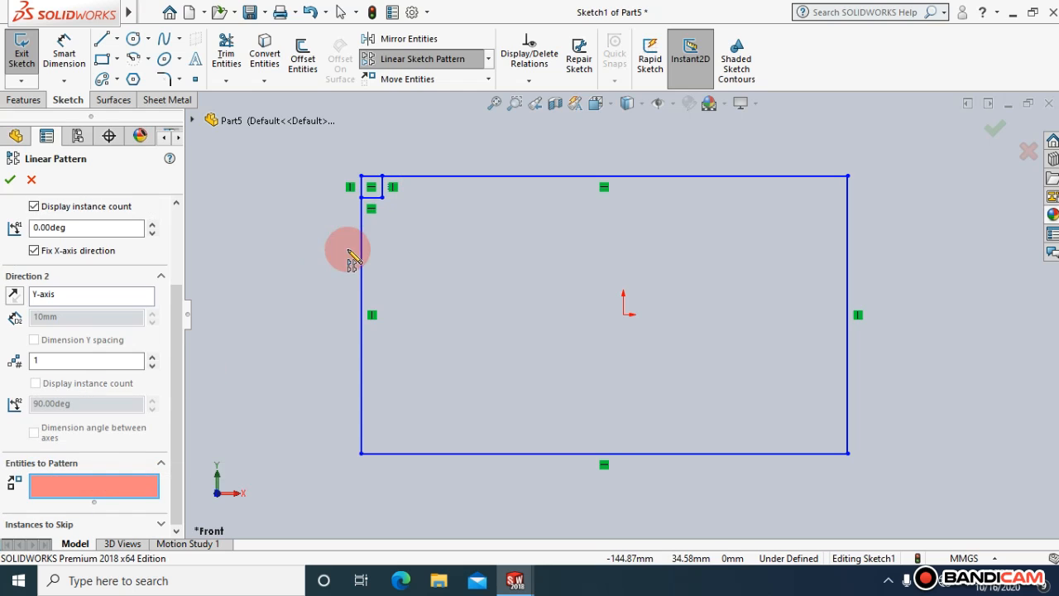
{"action": "left_click", "coordinate": [379, 197]}
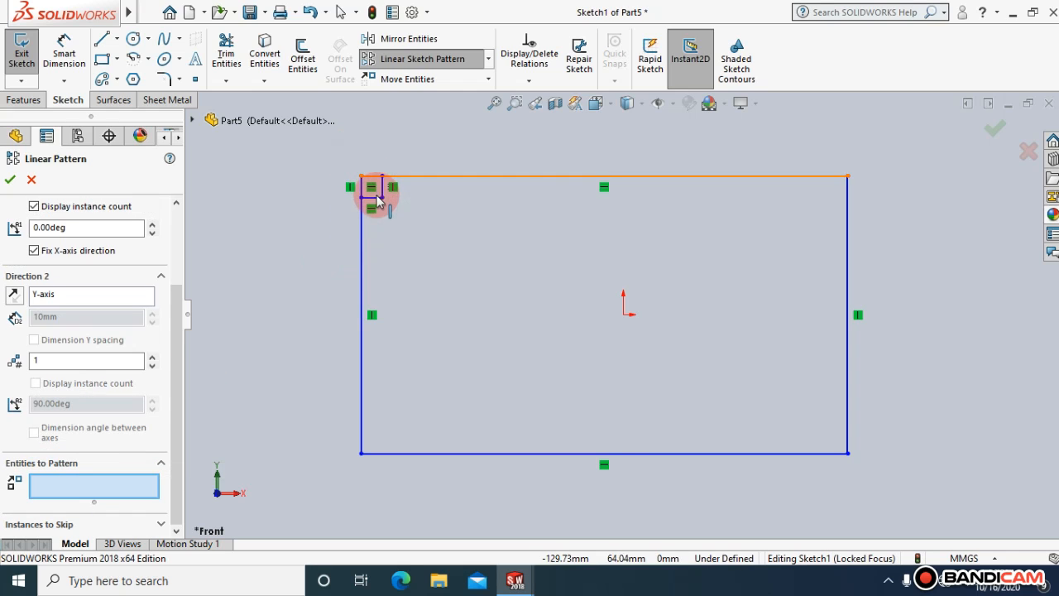
{"action": "left_click", "coordinate": [376, 177]}
{"action": "left_click", "coordinate": [382, 184]}
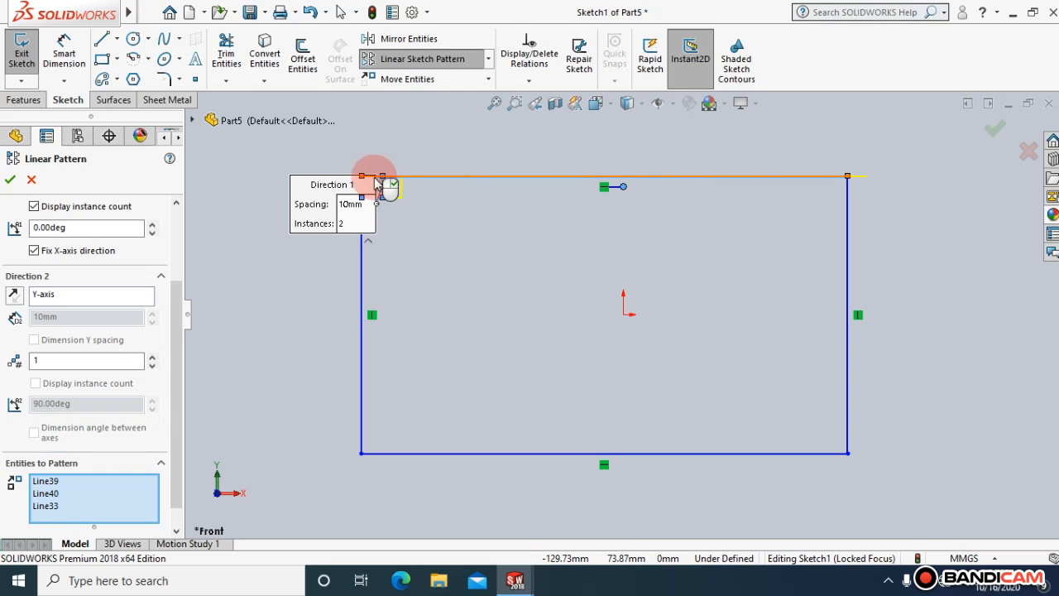
{"action": "left_click", "coordinate": [365, 186]}
{"action": "left_click", "coordinate": [372, 197]}
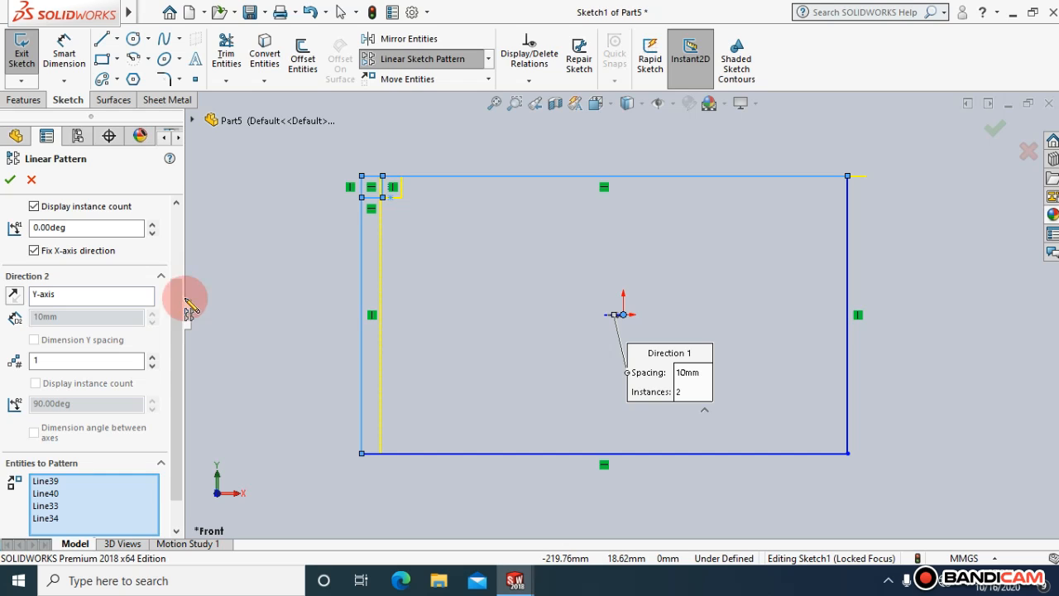
{"action": "scroll", "coordinate": [180, 341], "scroll_direction": "down", "scroll_amount": 1}
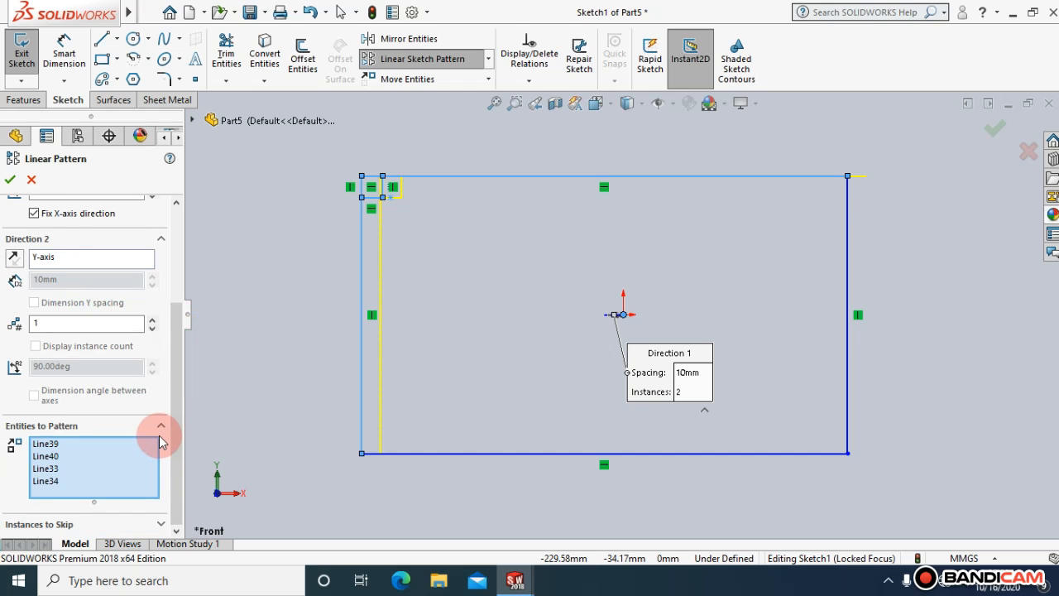
Undo the small corner rectangle and clear the selection of the large rectangle.
{"action": "key", "text": "ctrl+z"}
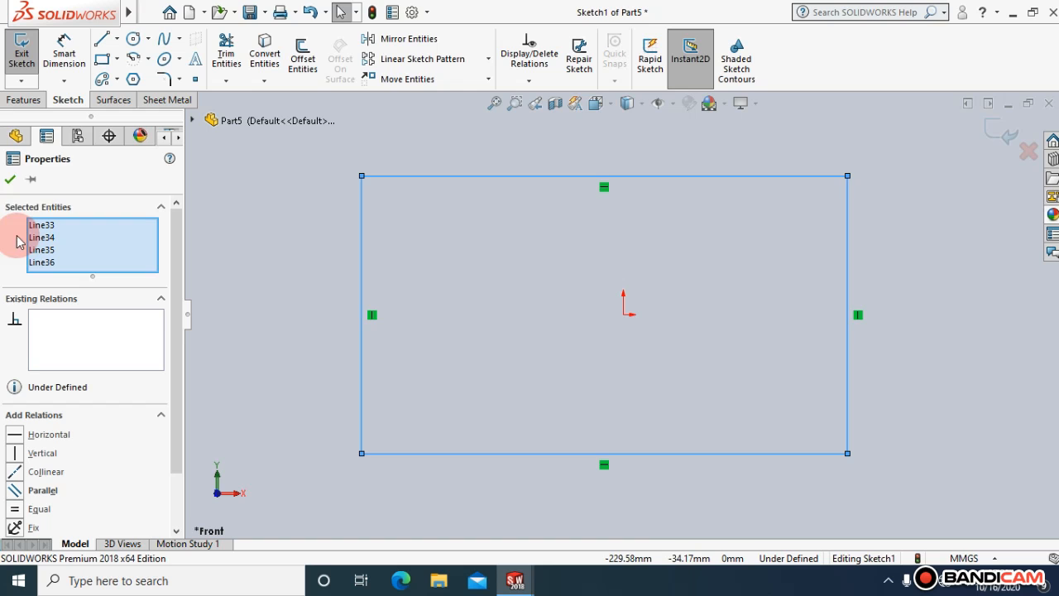
{"action": "left_click", "coordinate": [236, 209]}
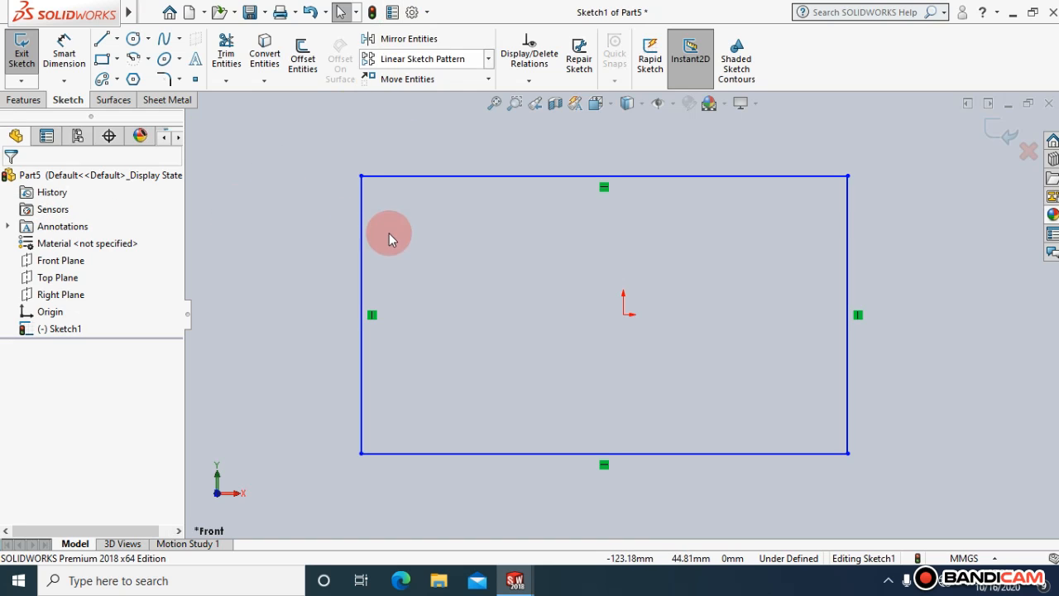
Sketch a small corner rectangle, about 18 by 16 mm, just inside the large rectangle's upper-left corner.
{"action": "left_click", "coordinate": [118, 59]}
{"action": "left_click", "coordinate": [111, 82]}
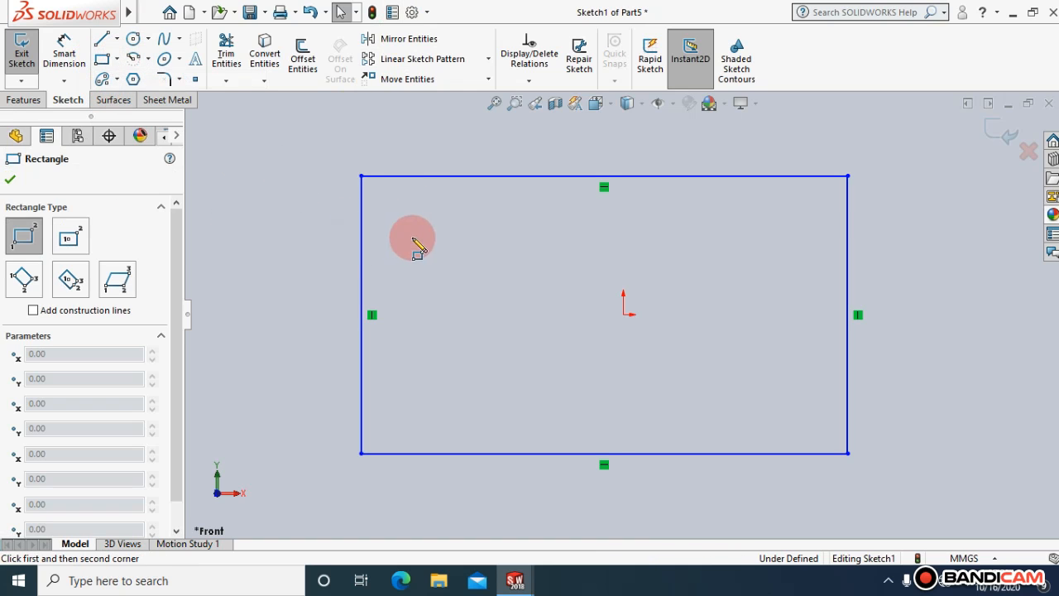
{"action": "left_click", "coordinate": [366, 185]}
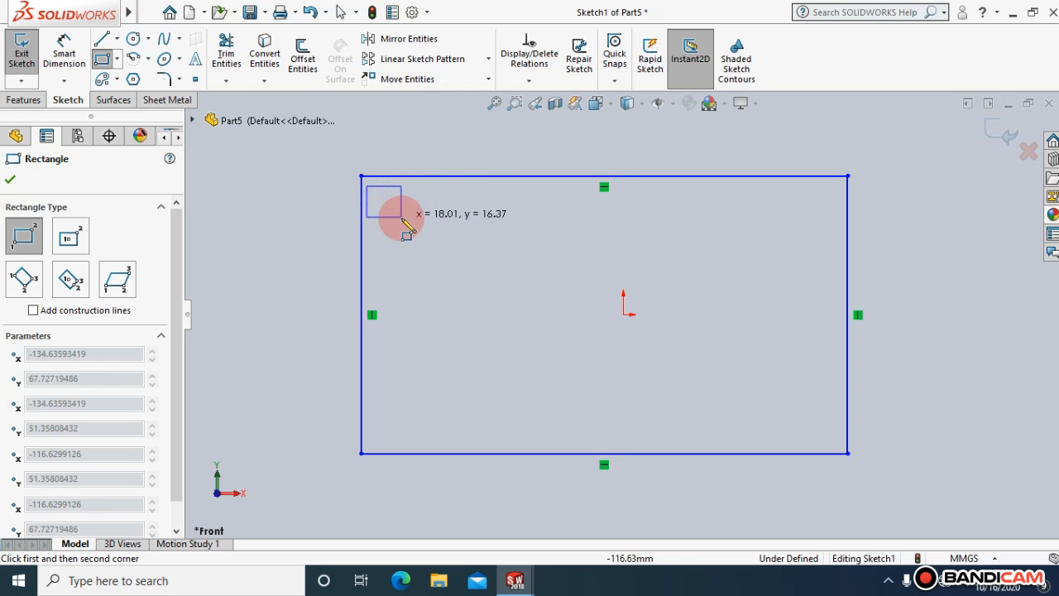
{"action": "left_click", "coordinate": [401, 217]}
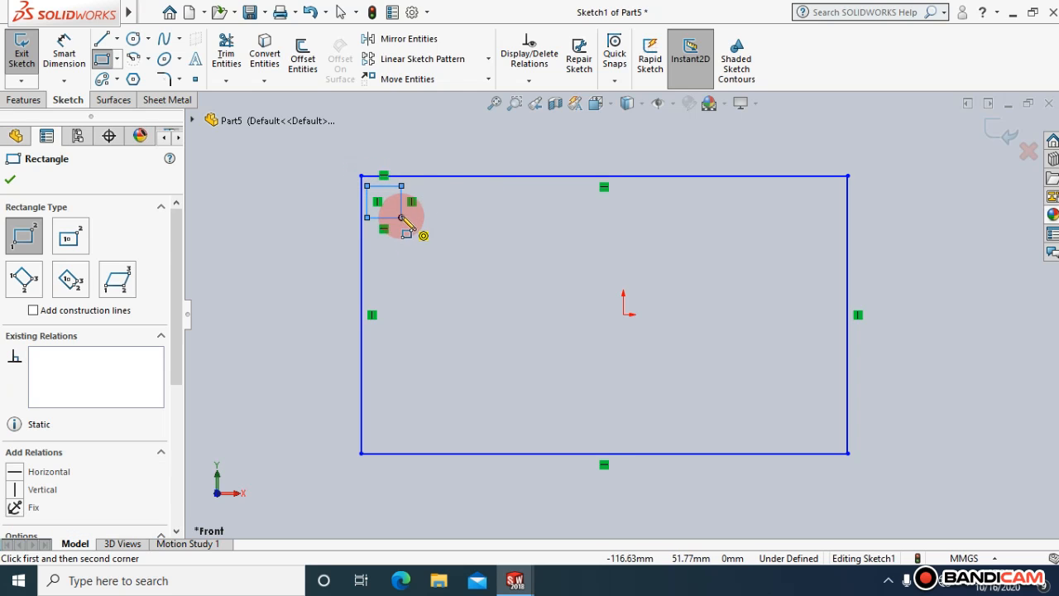
{"action": "left_click", "coordinate": [11, 182]}
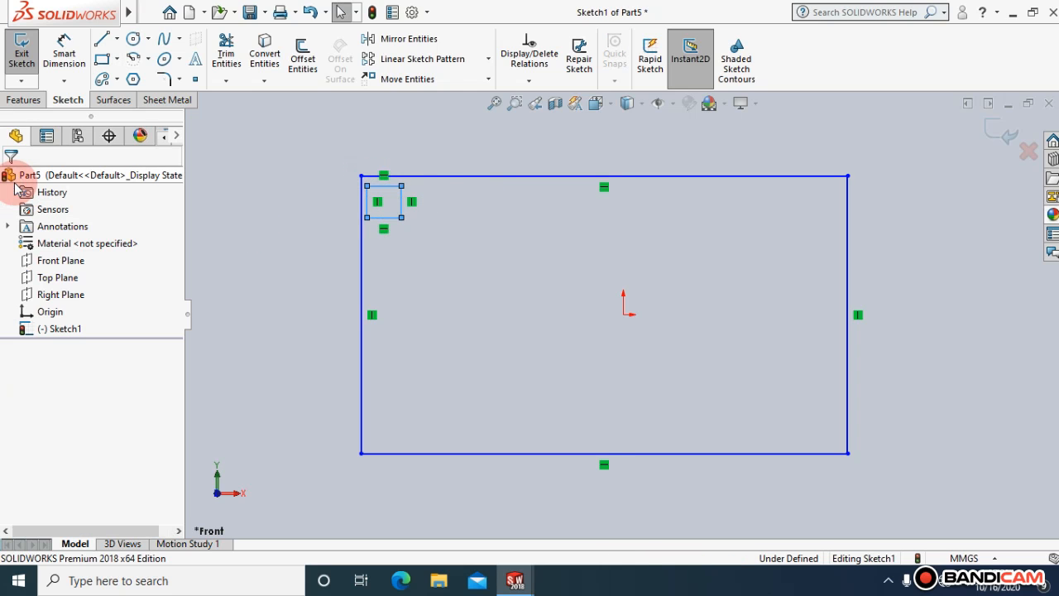
Try to set up a linear sketch pattern of the small rectangle, clearing the preselected entities and picking its lines again.
{"action": "left_click", "coordinate": [464, 62]}
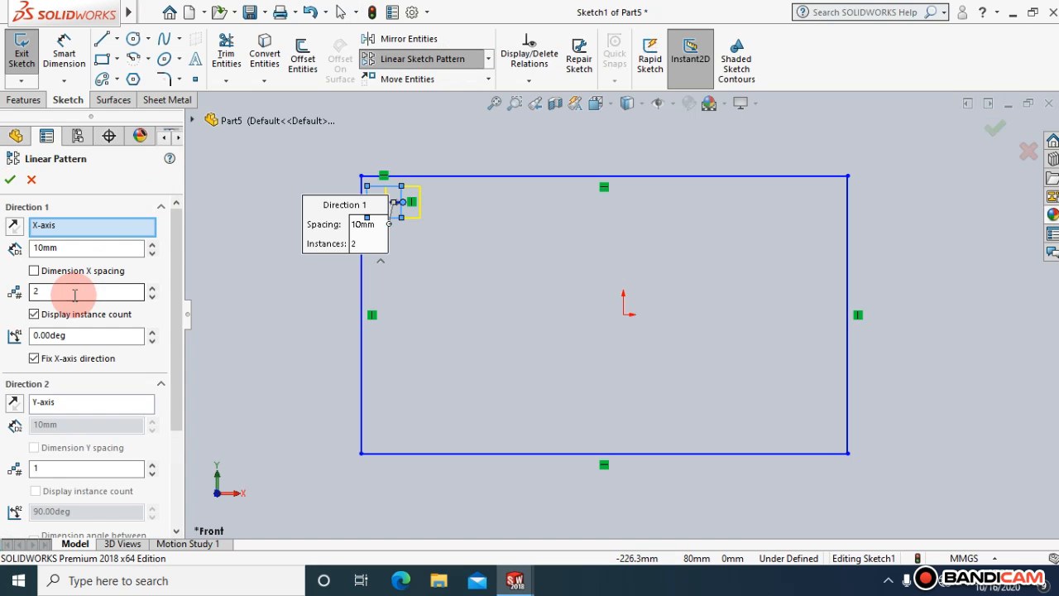
{"action": "left_click", "coordinate": [174, 306]}
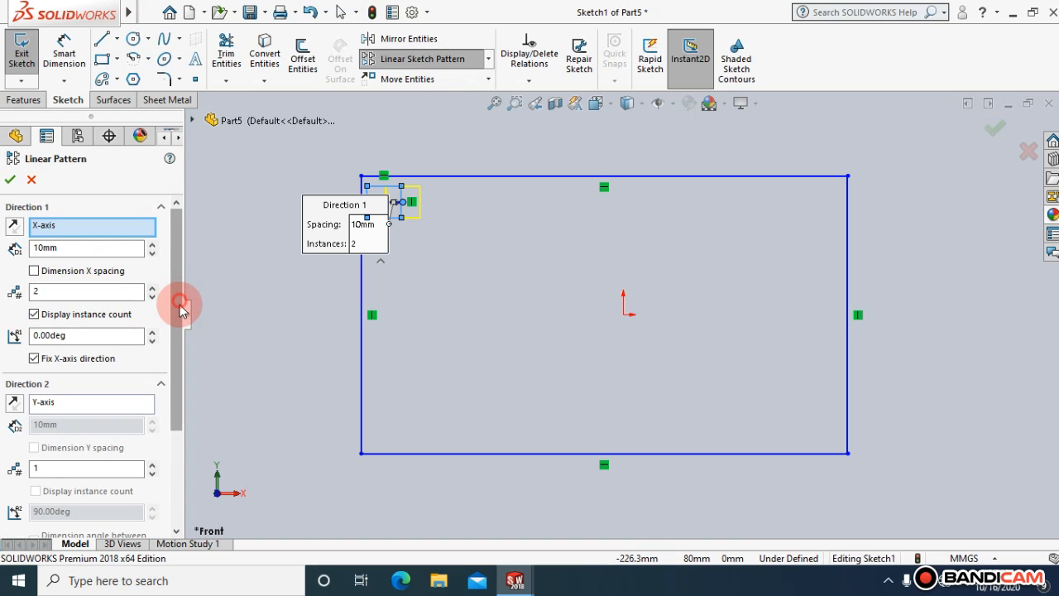
{"action": "left_click_drag", "start_coordinate": [182, 306], "coordinate": [189, 414]}
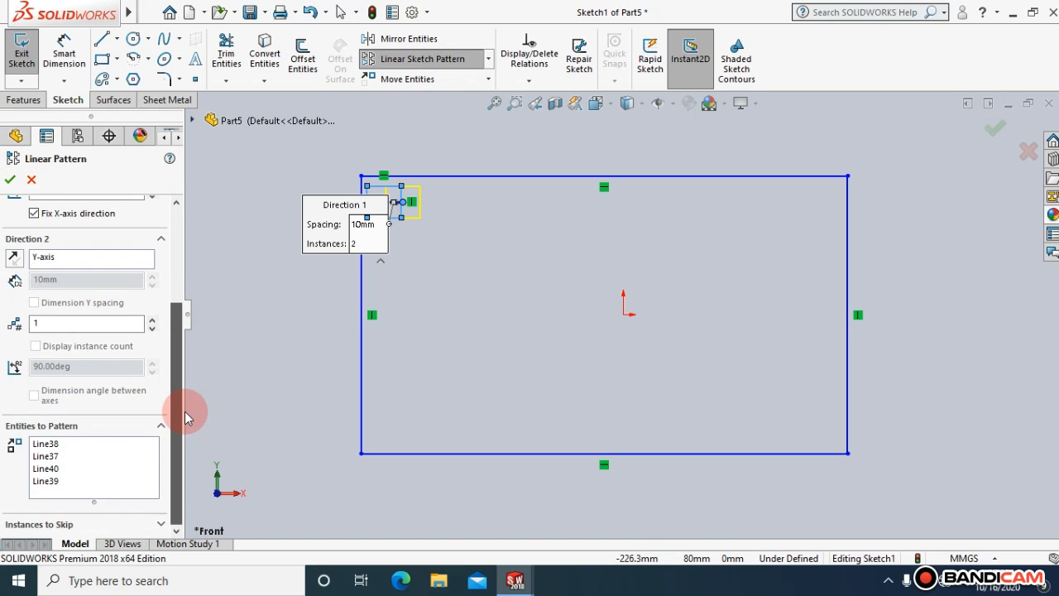
{"action": "right_click", "coordinate": [88, 466]}
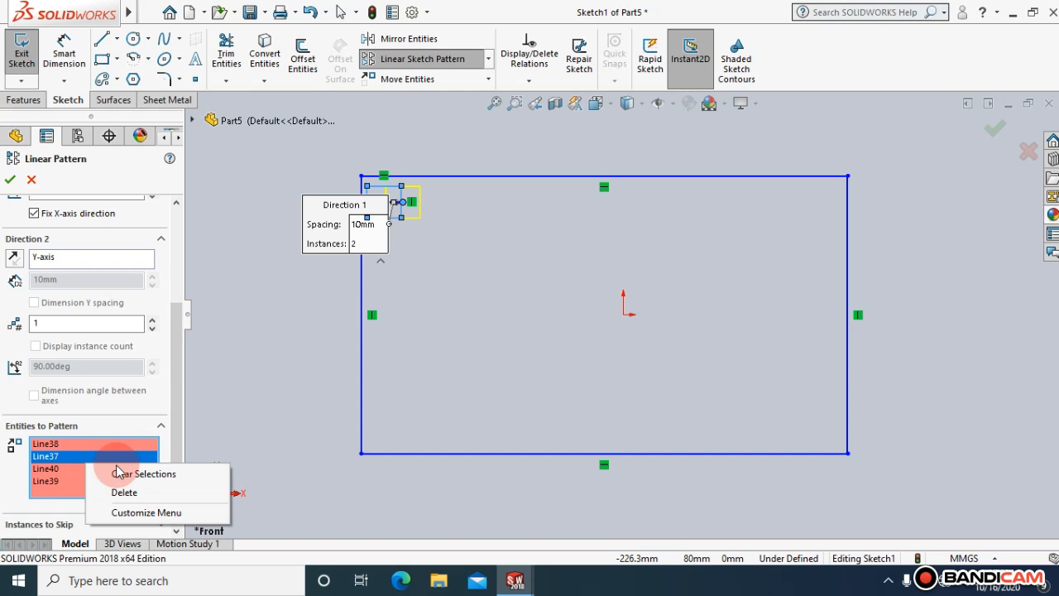
{"action": "left_click", "coordinate": [111, 472]}
{"action": "left_click", "coordinate": [421, 244]}
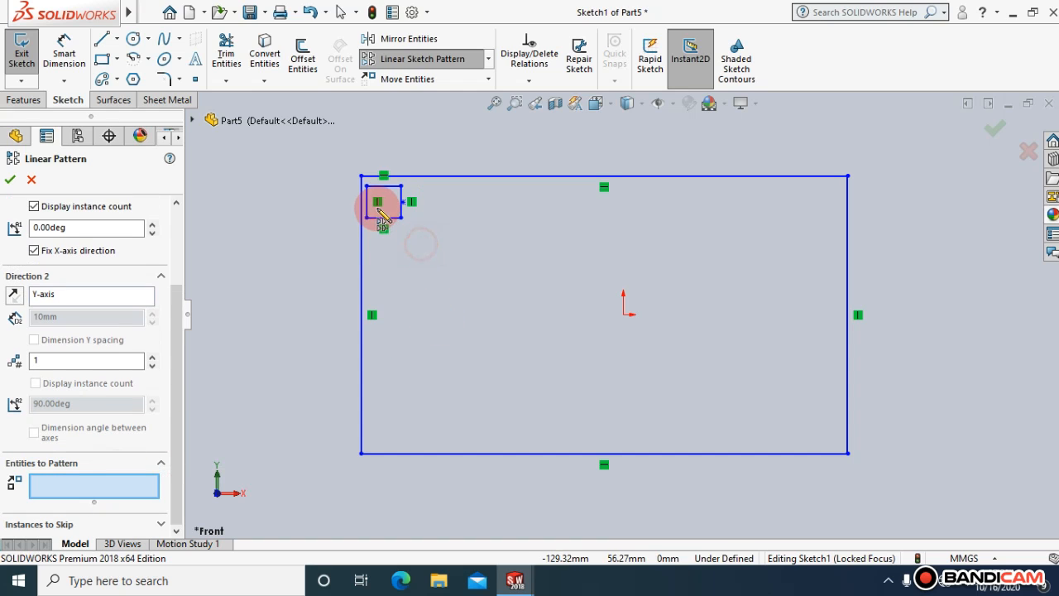
{"action": "left_click", "coordinate": [364, 194]}
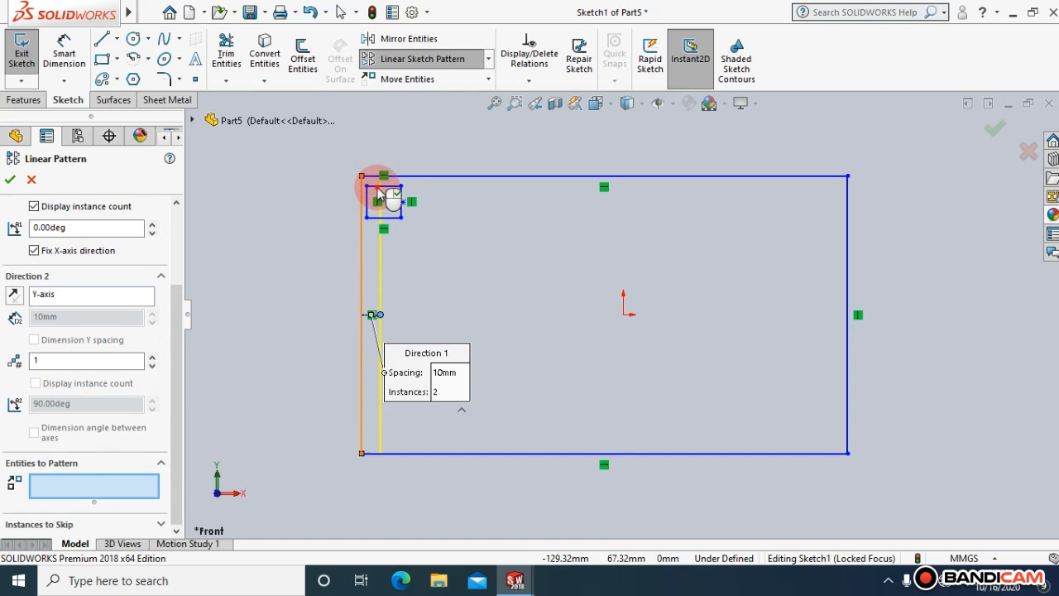
{"action": "left_click", "coordinate": [381, 187]}
{"action": "left_click", "coordinate": [401, 209]}
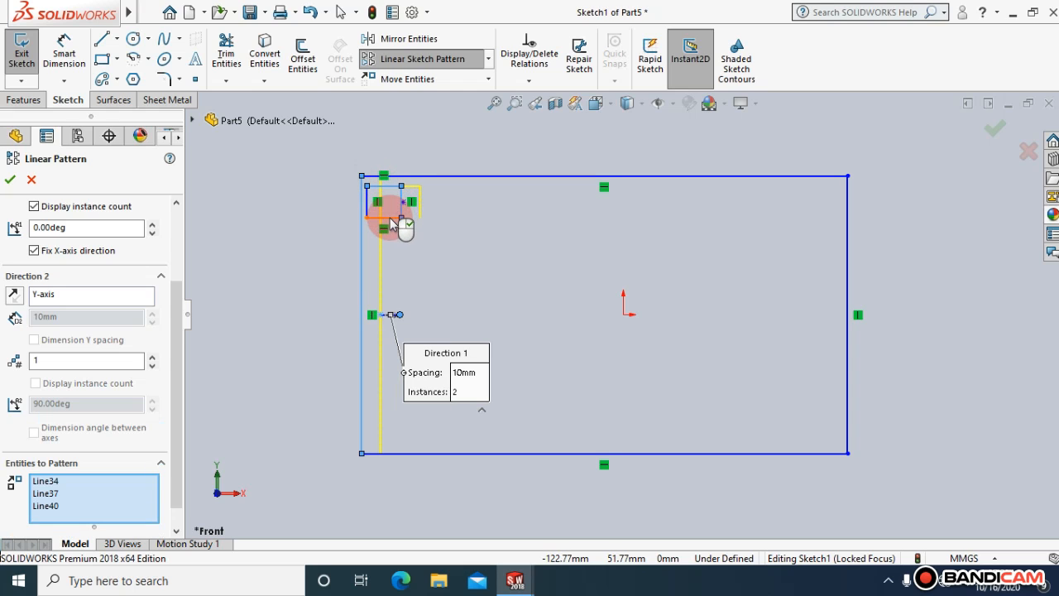
{"action": "left_click", "coordinate": [396, 217]}
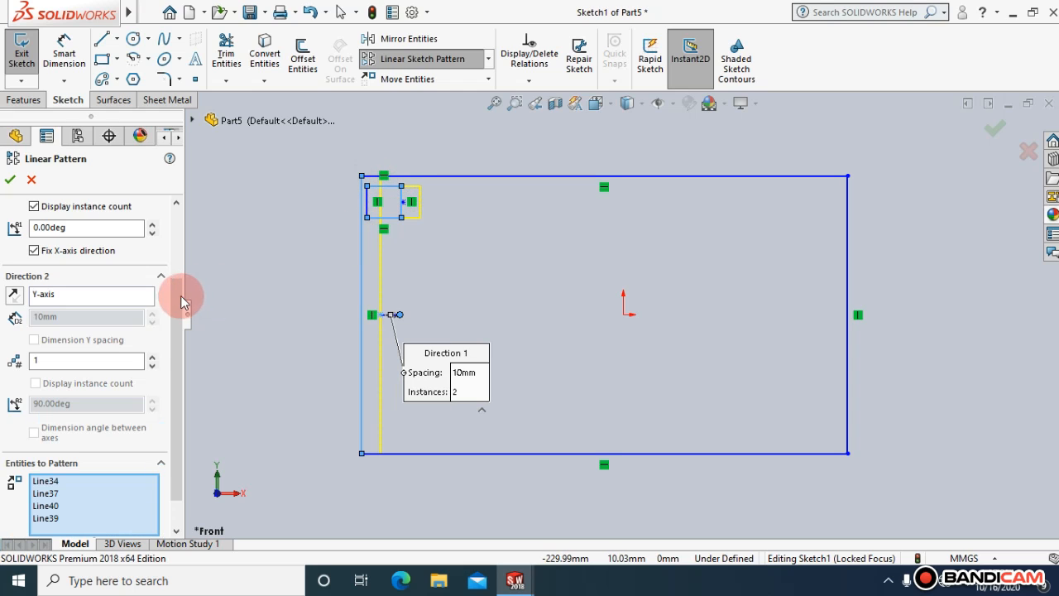
Try 5 instances in the pattern's X-axis direction, and discard the pattern together with the small rectangle.
{"action": "scroll", "coordinate": [177, 273], "scroll_direction": "up", "scroll_amount": 5}
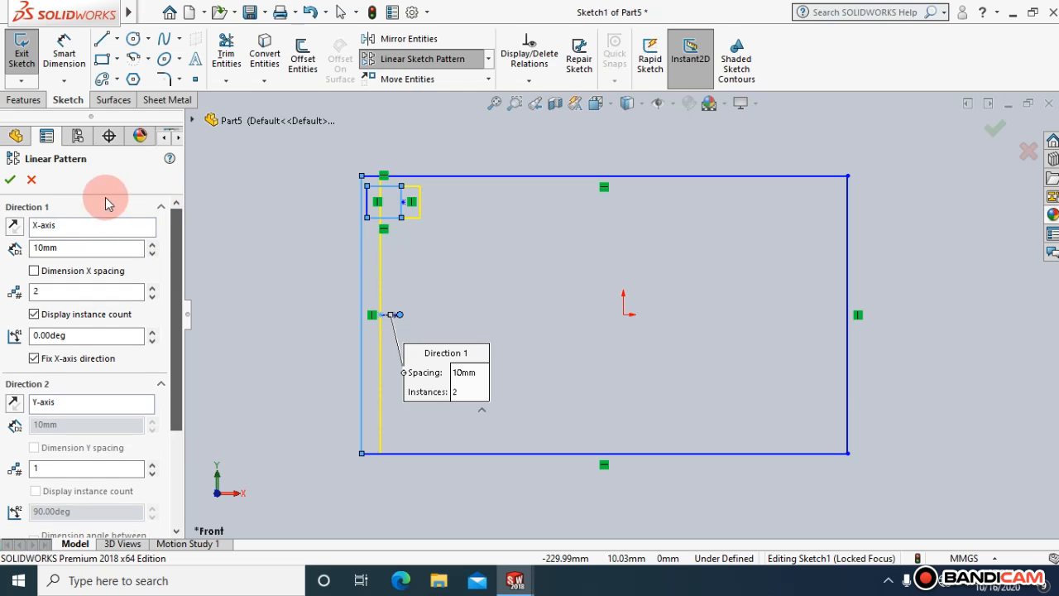
{"action": "left_click", "coordinate": [98, 233]}
{"action": "left_click", "coordinate": [94, 234]}
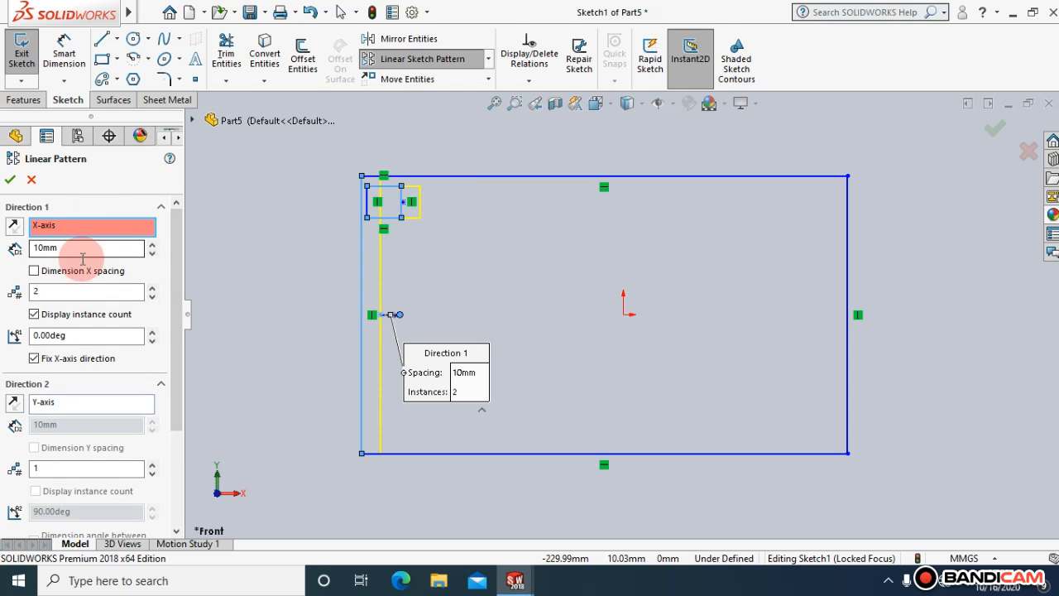
{"action": "left_click", "coordinate": [35, 292]}
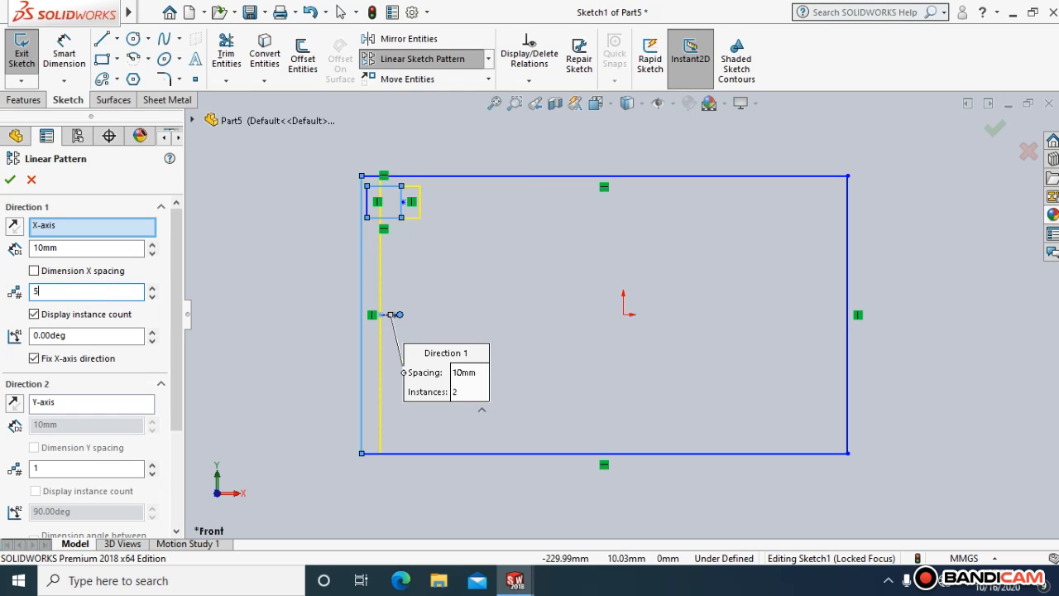
{"action": "left_click", "coordinate": [240, 287]}
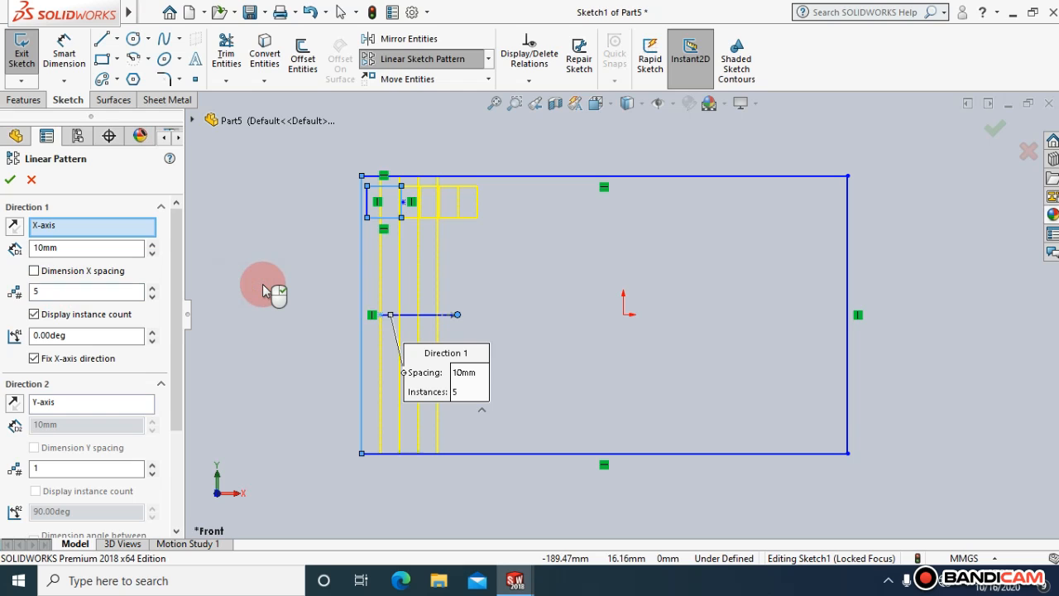
{"action": "right_click", "coordinate": [269, 287]}
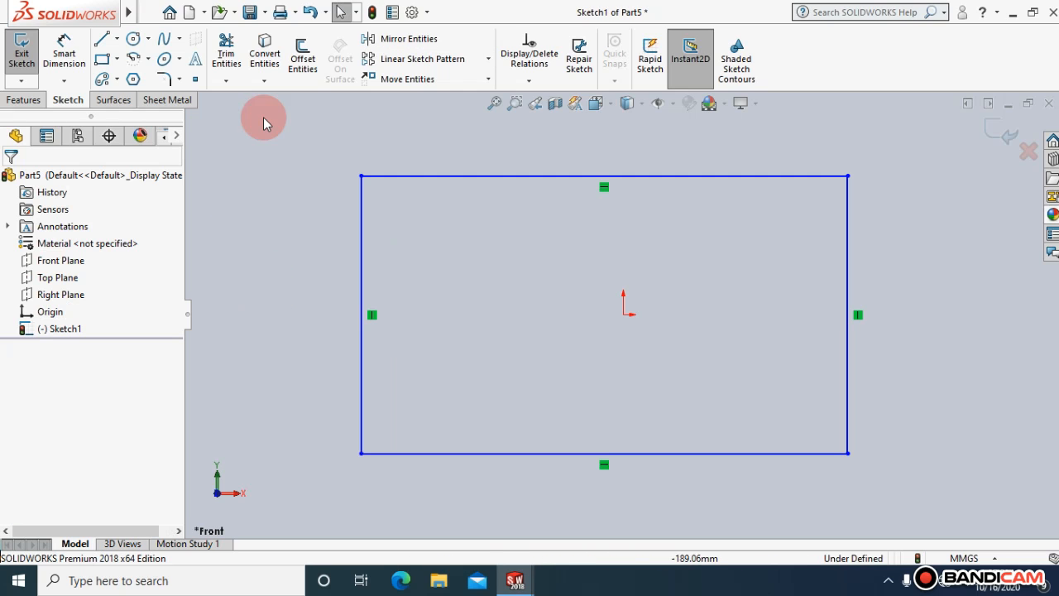
Sketch a small corner rectangle inside the large one, slightly inset from its upper-left corner.
{"action": "left_click", "coordinate": [102, 58]}
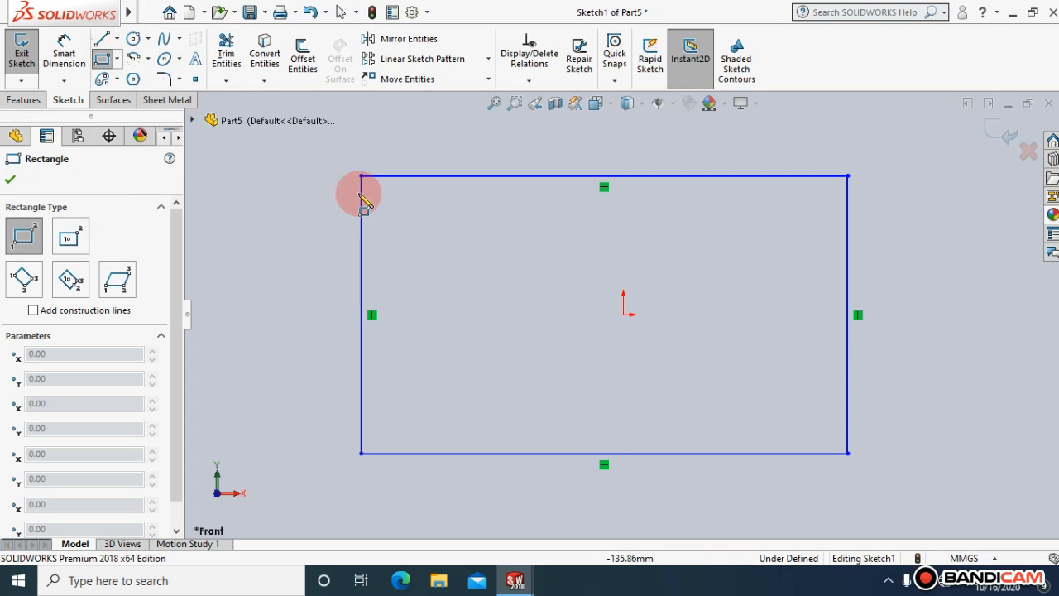
{"action": "left_click", "coordinate": [391, 195]}
{"action": "left_click", "coordinate": [431, 224]}
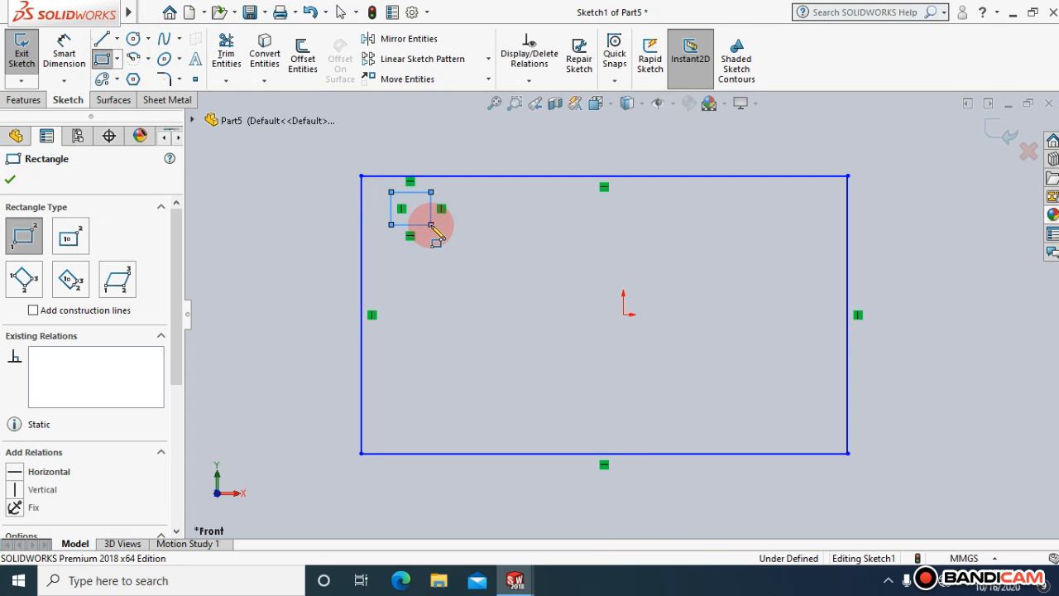
{"action": "left_click", "coordinate": [10, 179]}
Start a linear sketch pattern of the small rectangle along the X-axis with 6 instances.
{"action": "left_click", "coordinate": [422, 59]}
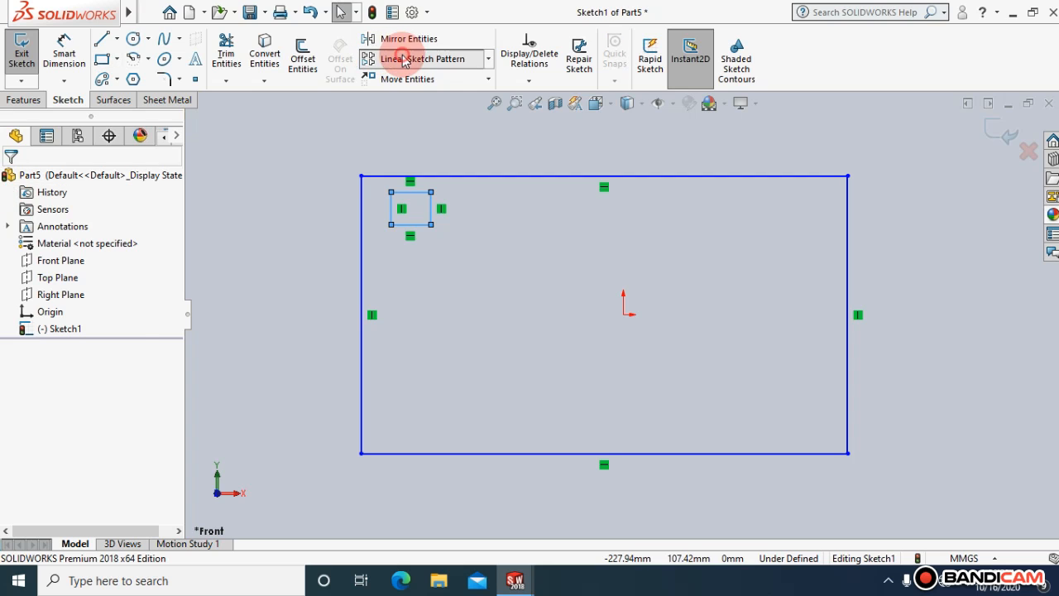
{"action": "double_click", "coordinate": [87, 291]}
{"action": "type", "text": "6"}
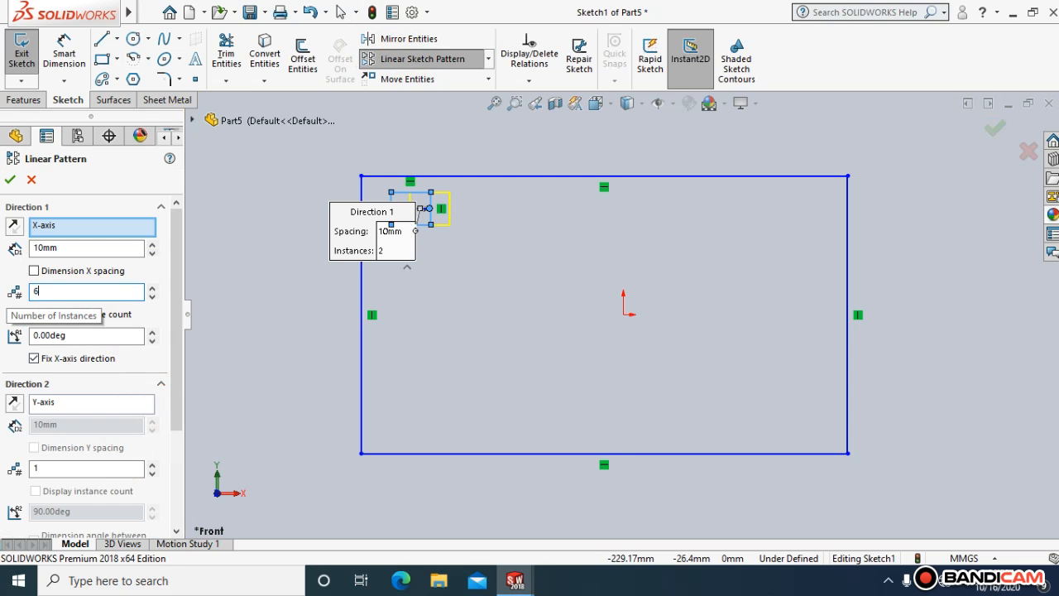
{"action": "left_click", "coordinate": [263, 288]}
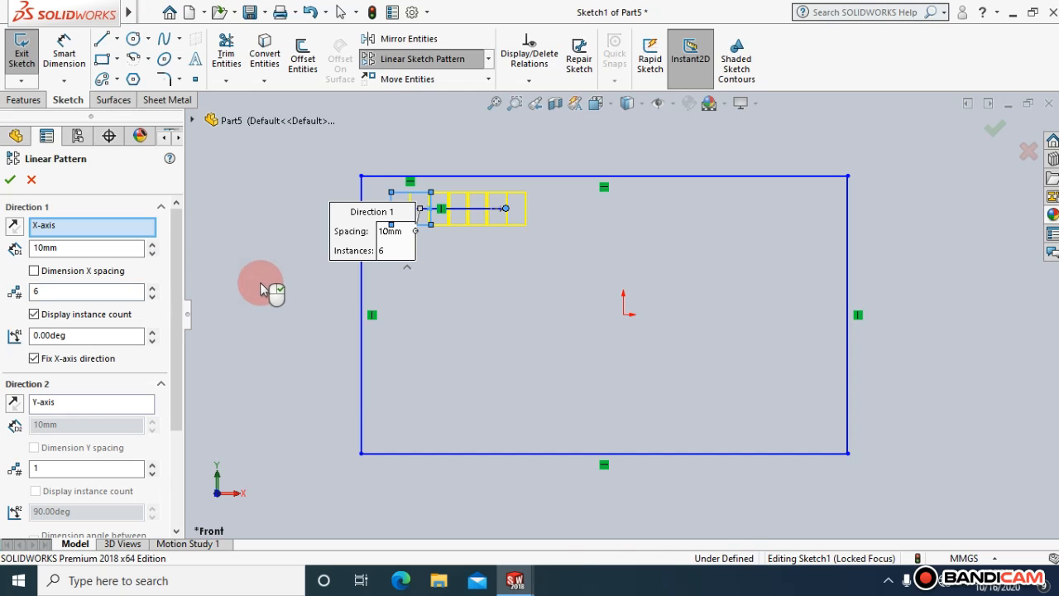
Try X-axis pattern spacings of 2 mm and 20 mm.
{"action": "left_click_drag", "start_coordinate": [79, 247], "coordinate": [33, 247]}
{"action": "type", "text": "2"}
{"action": "left_click", "coordinate": [212, 284]}
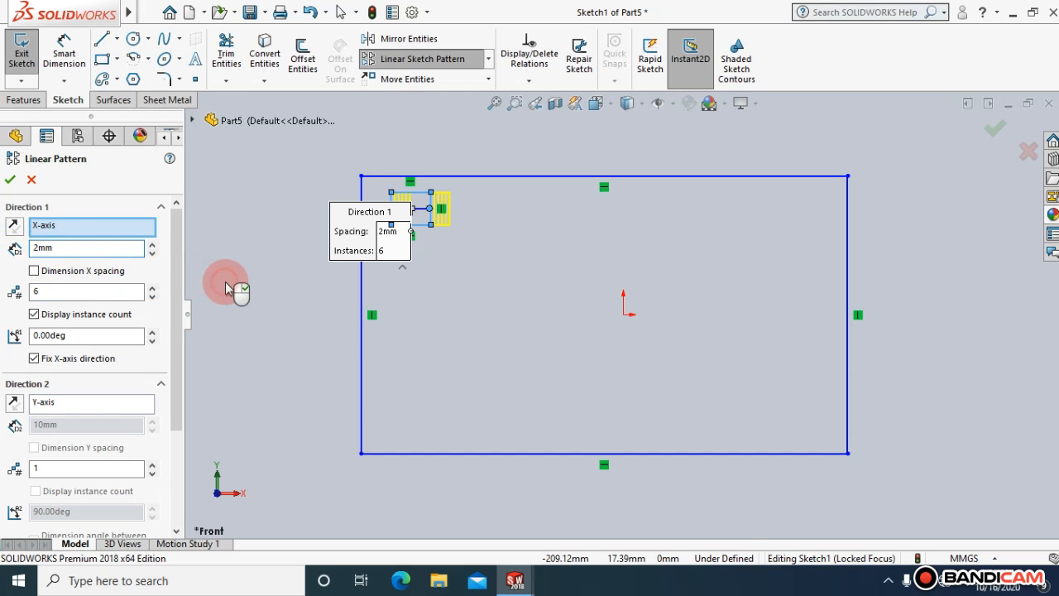
{"action": "left_click_drag", "start_coordinate": [134, 250], "coordinate": [2, 265]}
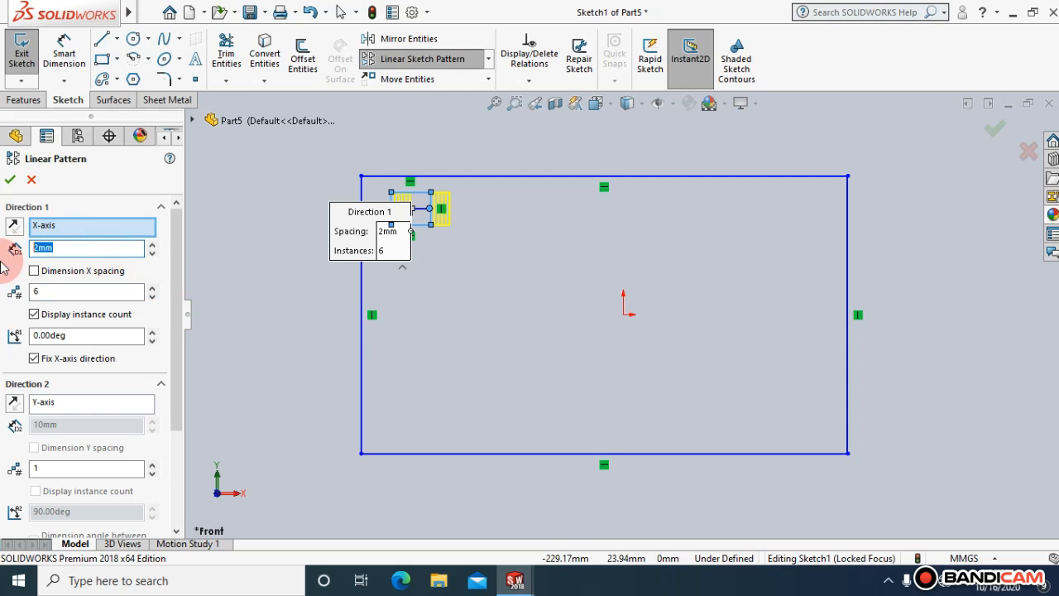
{"action": "left_click", "coordinate": [319, 267]}
{"action": "left_click_drag", "start_coordinate": [66, 249], "coordinate": [14, 252]}
{"action": "type", "text": "20"}
{"action": "left_click", "coordinate": [254, 266]}
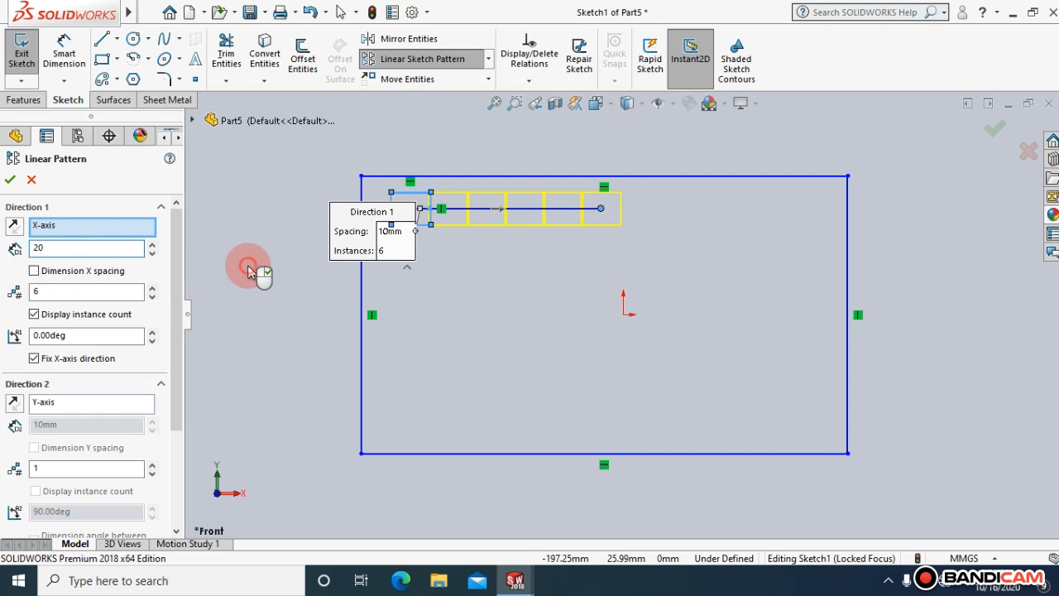
Set the pattern's X-axis spacing to 30 mm and its number of instances to 8.
{"action": "left_click_drag", "start_coordinate": [71, 248], "coordinate": [4, 260]}
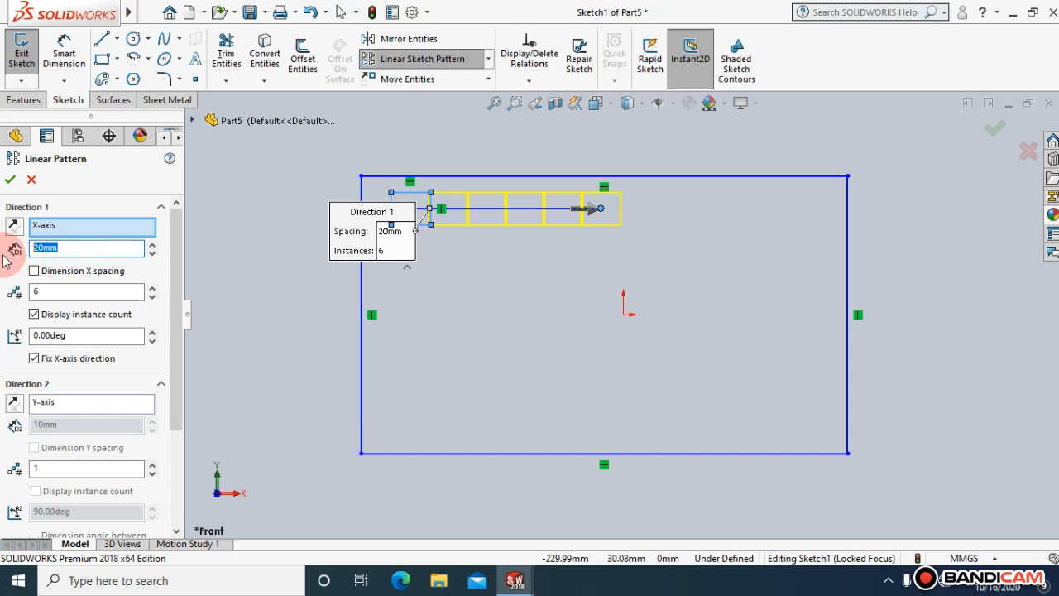
{"action": "type", "text": "30"}
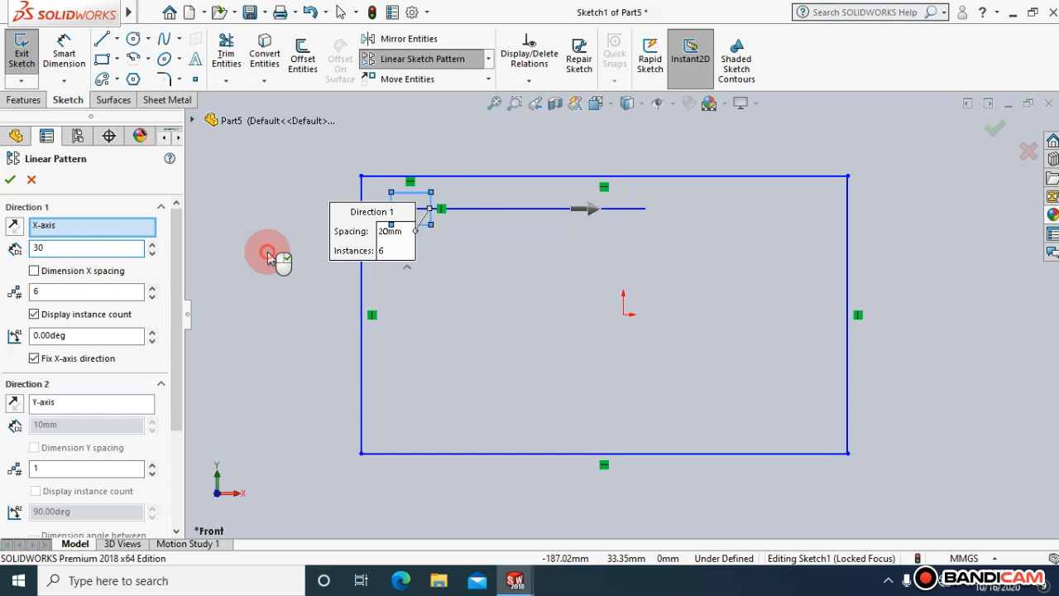
{"action": "left_click", "coordinate": [269, 253]}
{"action": "left_click_drag", "start_coordinate": [126, 292], "coordinate": [25, 295]}
{"action": "type", "text": "8"}
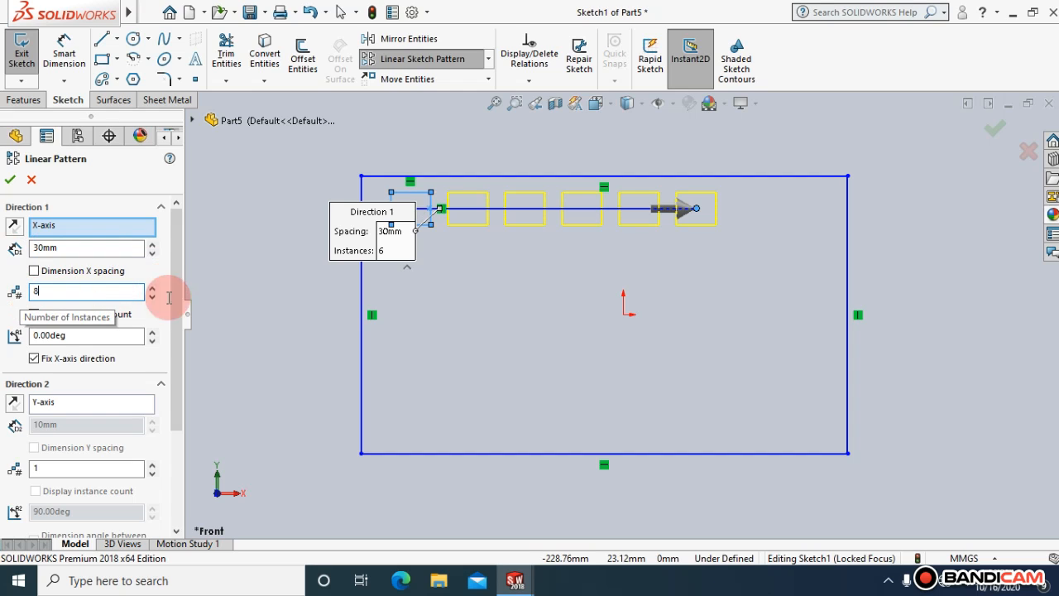
{"action": "left_click", "coordinate": [272, 318]}
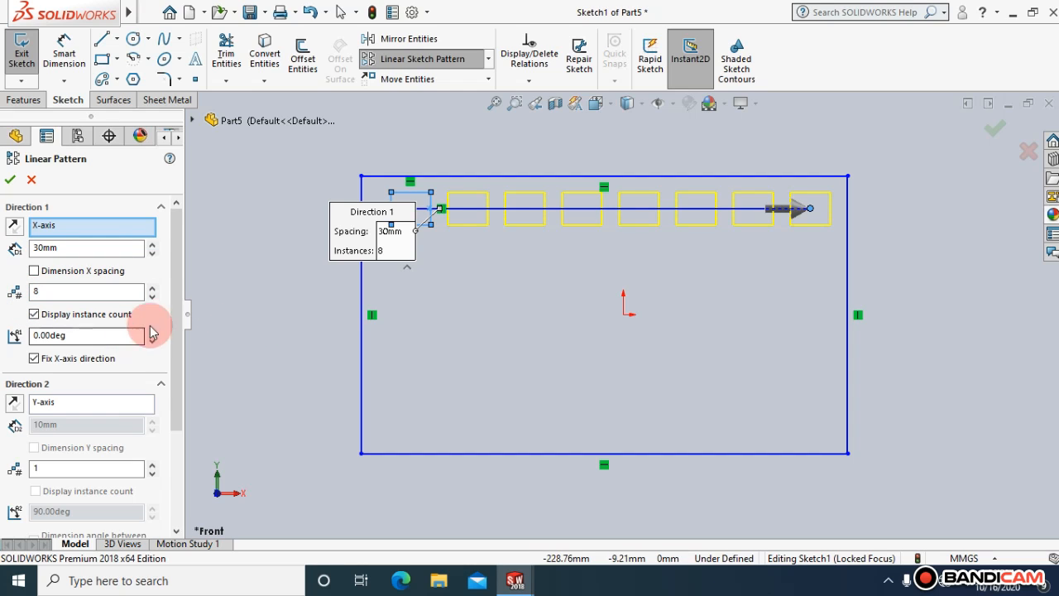
Pick the large rectangle's left edge while editing the pattern's Y-axis direction, and set that direction to 6 instances with the instance count displayed.
{"action": "left_click_drag", "start_coordinate": [177, 310], "coordinate": [173, 373]}
{"action": "left_click", "coordinate": [93, 399]}
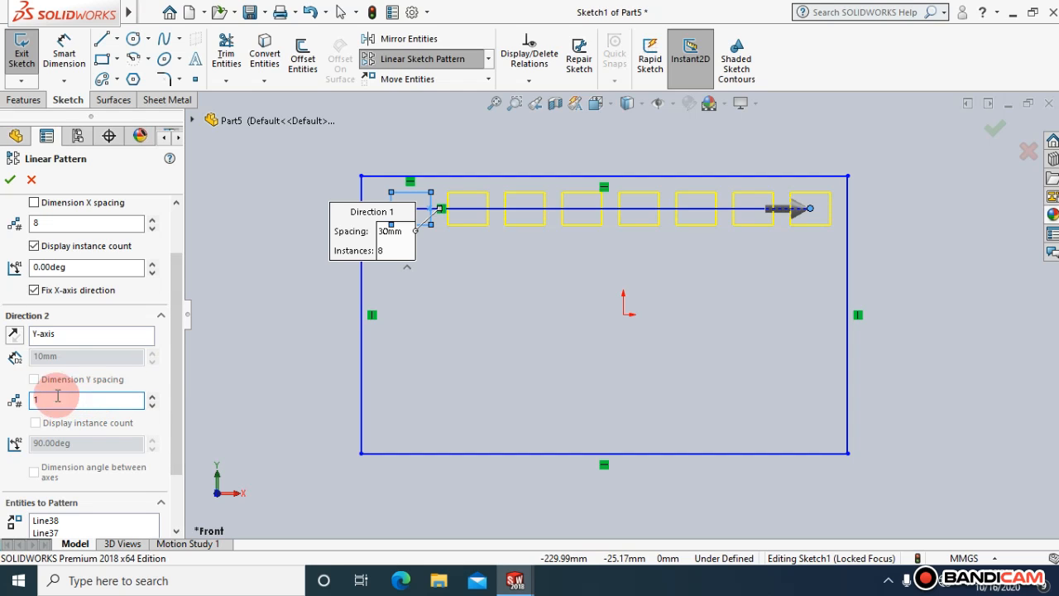
{"action": "left_click", "coordinate": [60, 336]}
{"action": "left_click", "coordinate": [361, 329]}
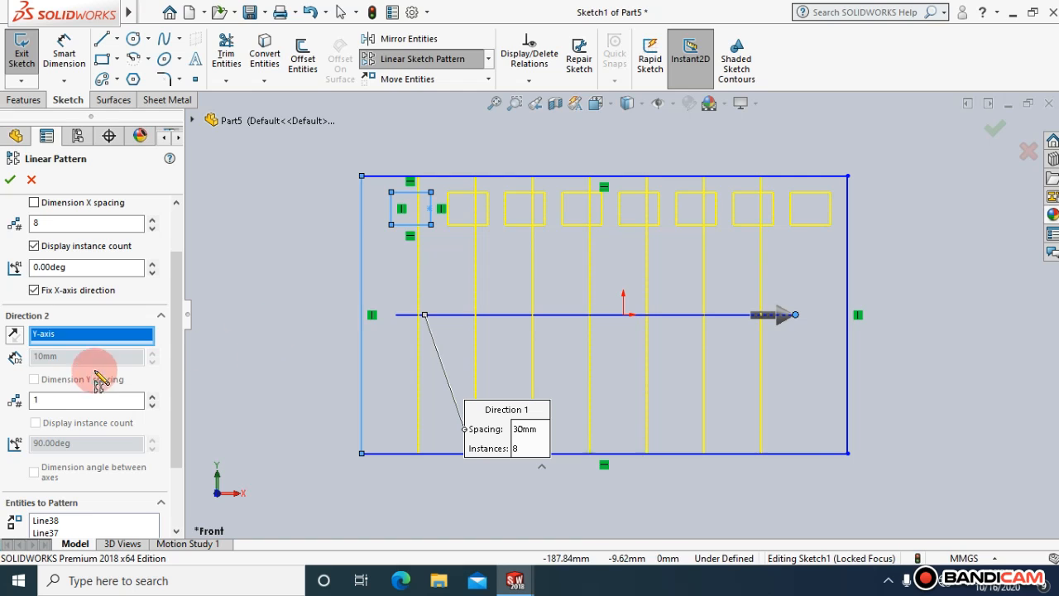
{"action": "left_click", "coordinate": [31, 402]}
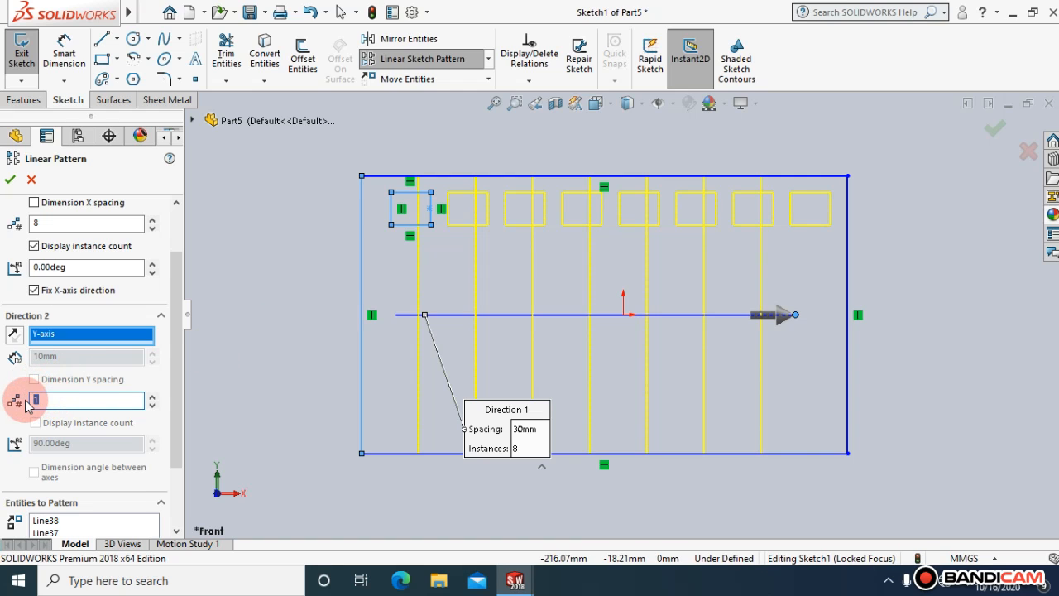
{"action": "type", "text": "6"}
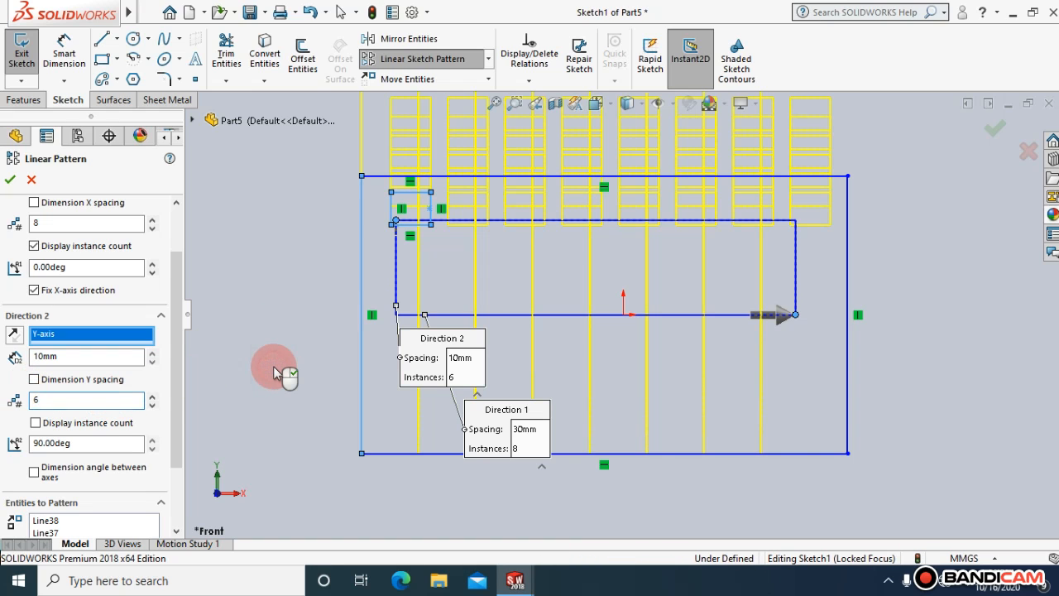
{"action": "left_click", "coordinate": [34, 380]}
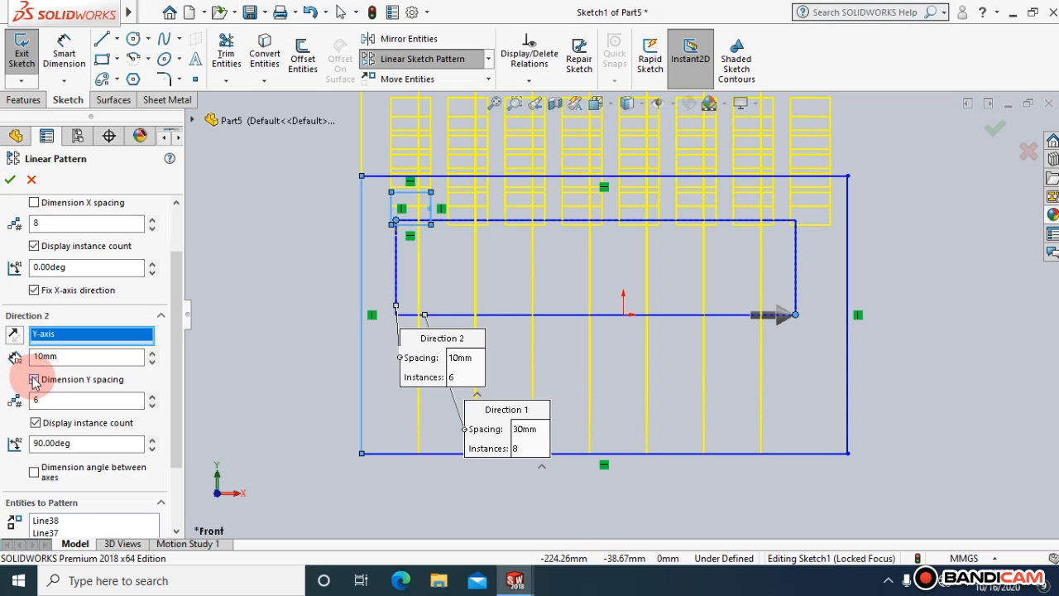
{"action": "left_click", "coordinate": [34, 379]}
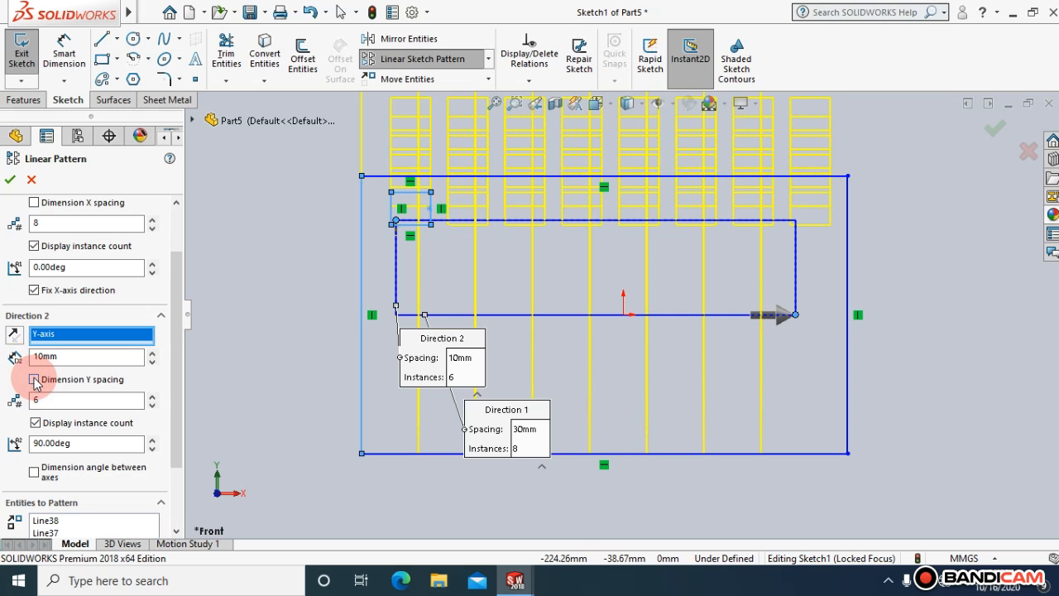
Reverse the linear pattern's Y-axis direction so it runs downward and set its spacing to 30 mm.
{"action": "left_click", "coordinate": [14, 335]}
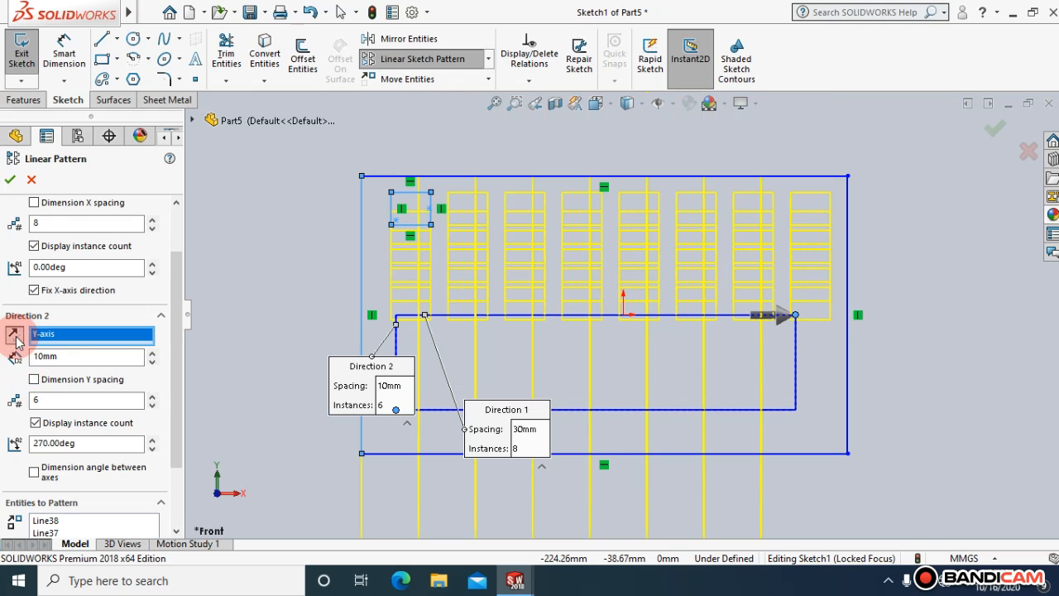
{"action": "double_click", "coordinate": [59, 356]}
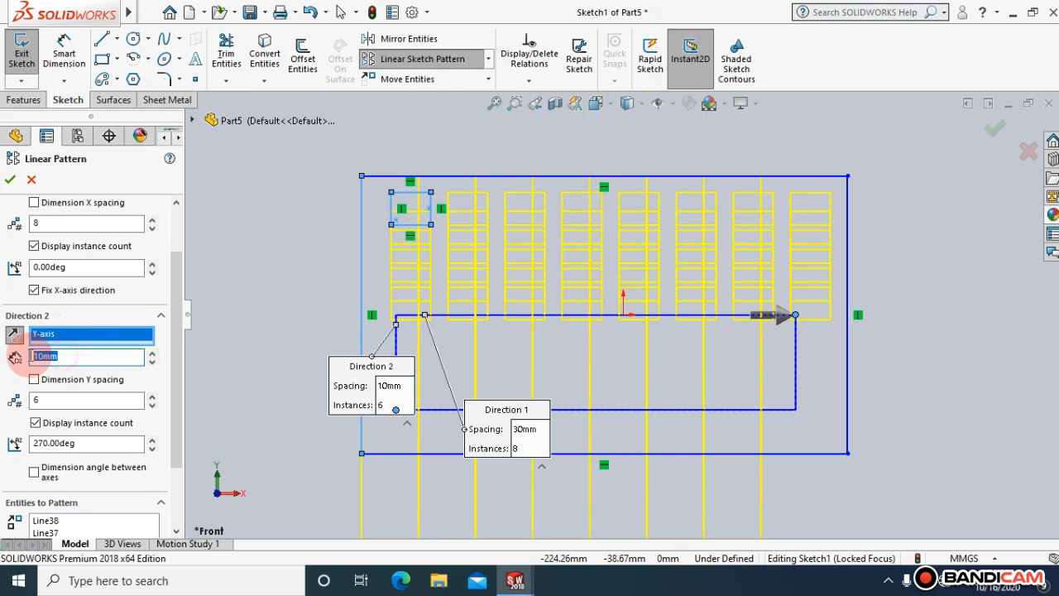
{"action": "type", "text": "30"}
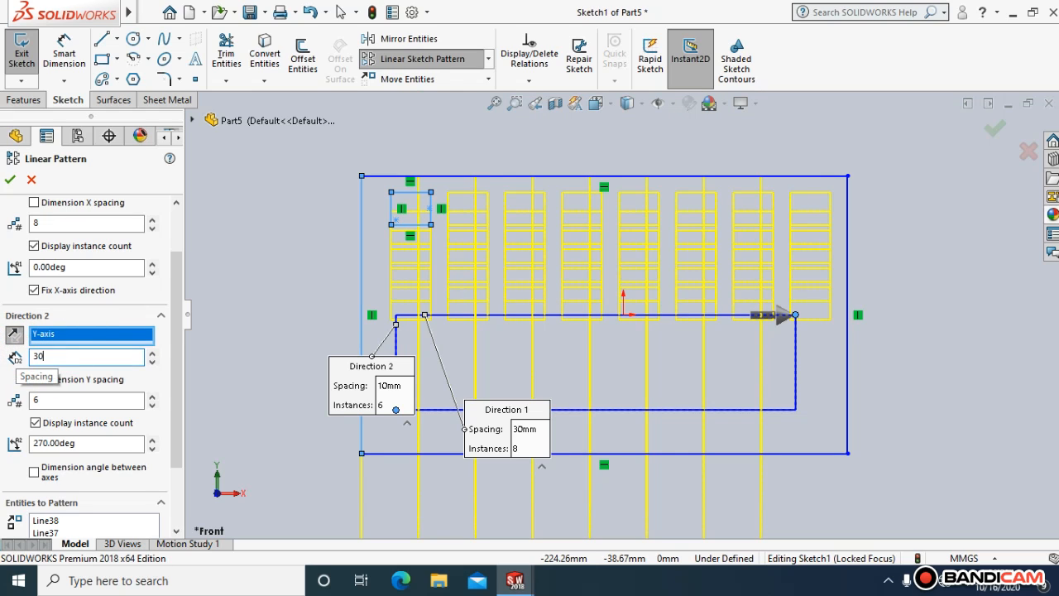
{"action": "left_click", "coordinate": [248, 327]}
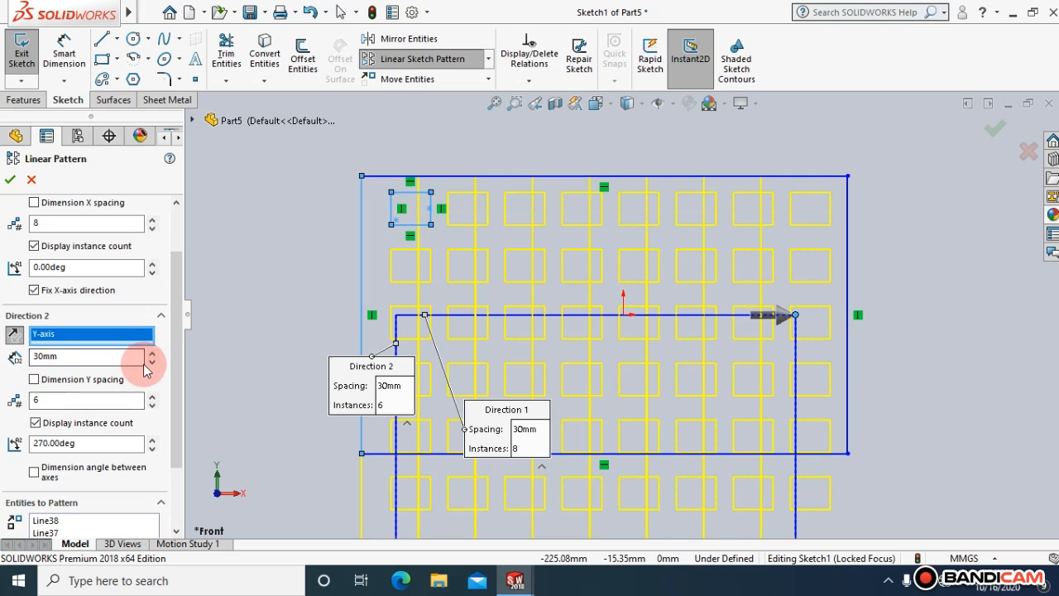
Set the Y-axis direction to 4 instances and accept the linear sketch pattern.
{"action": "left_click_drag", "start_coordinate": [49, 402], "coordinate": [15, 403]}
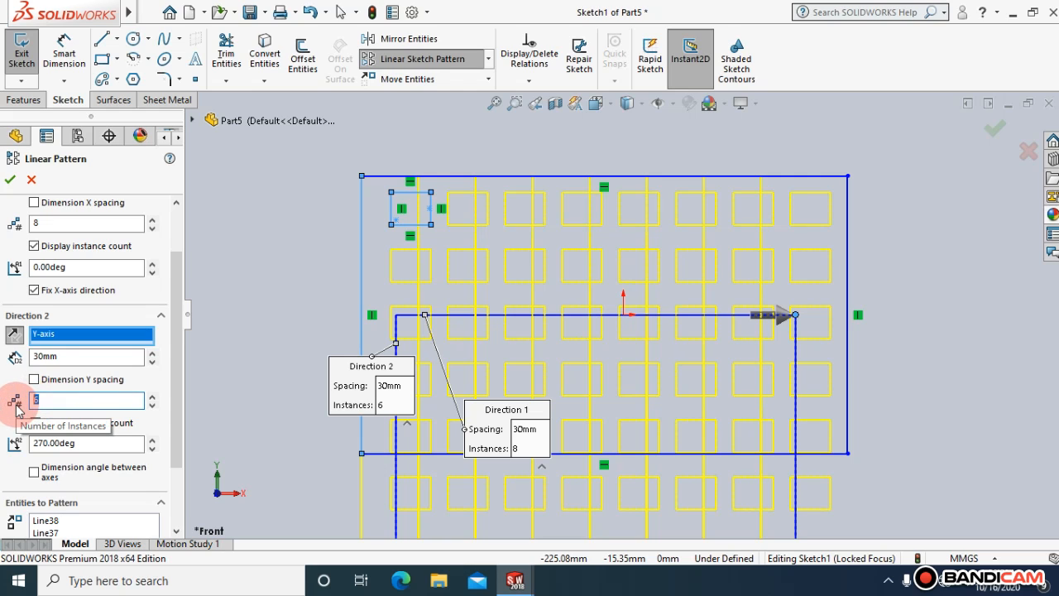
{"action": "type", "text": "4"}
{"action": "left_click", "coordinate": [229, 360]}
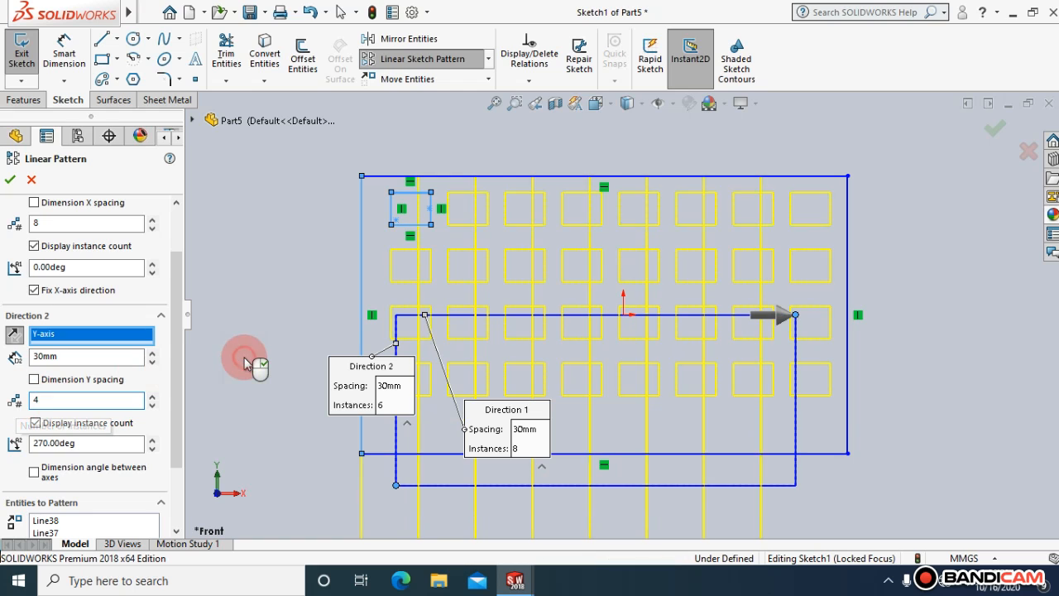
{"action": "left_click", "coordinate": [10, 179]}
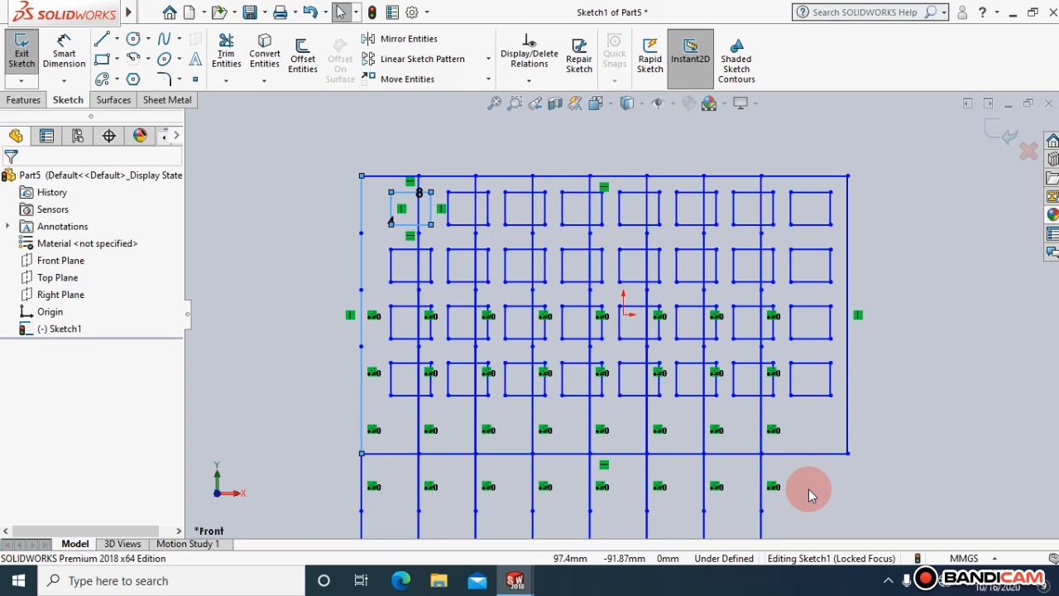
Delete the stray vertical lines patterned below and through the large rectangle, leaving the grid of small rectangles.
{"action": "left_click_drag", "start_coordinate": [809, 489], "coordinate": [318, 520]}
{"action": "key", "text": "Delete"}
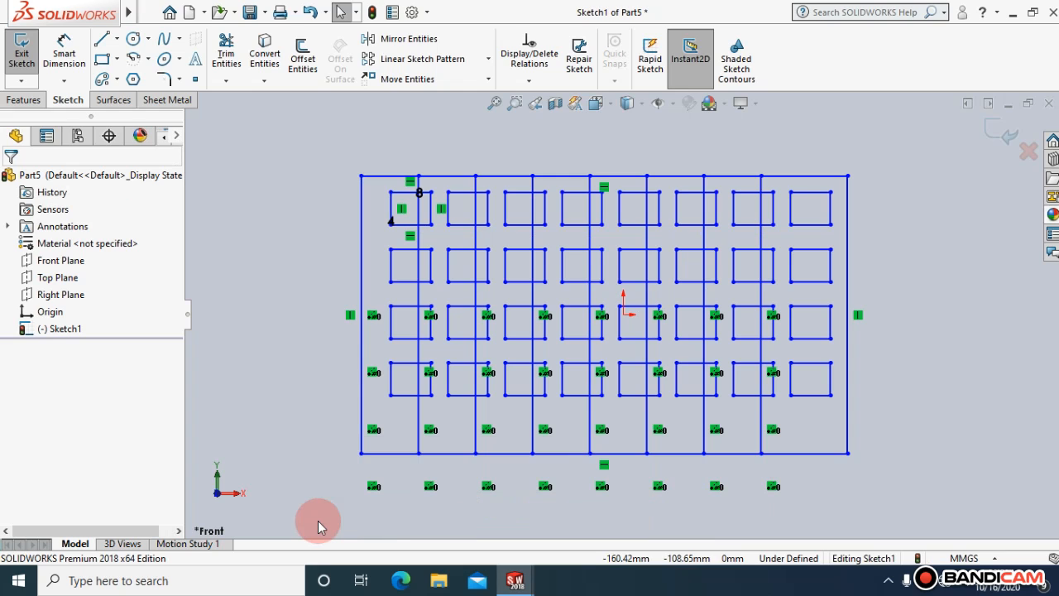
{"action": "mouse_move", "coordinate": [815, 420]}
{"action": "left_mouse_down"}
{"action": "mouse_move", "coordinate": [553, 426]}
{"action": "mouse_move", "coordinate": [406, 415]}
{"action": "left_mouse_up"}
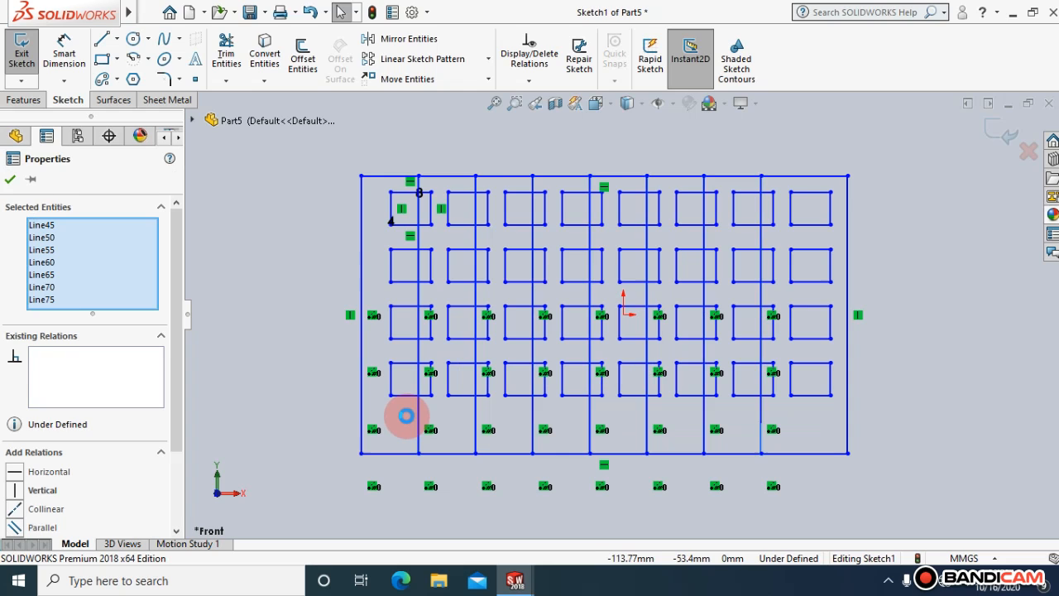
{"action": "key", "text": "Delete"}
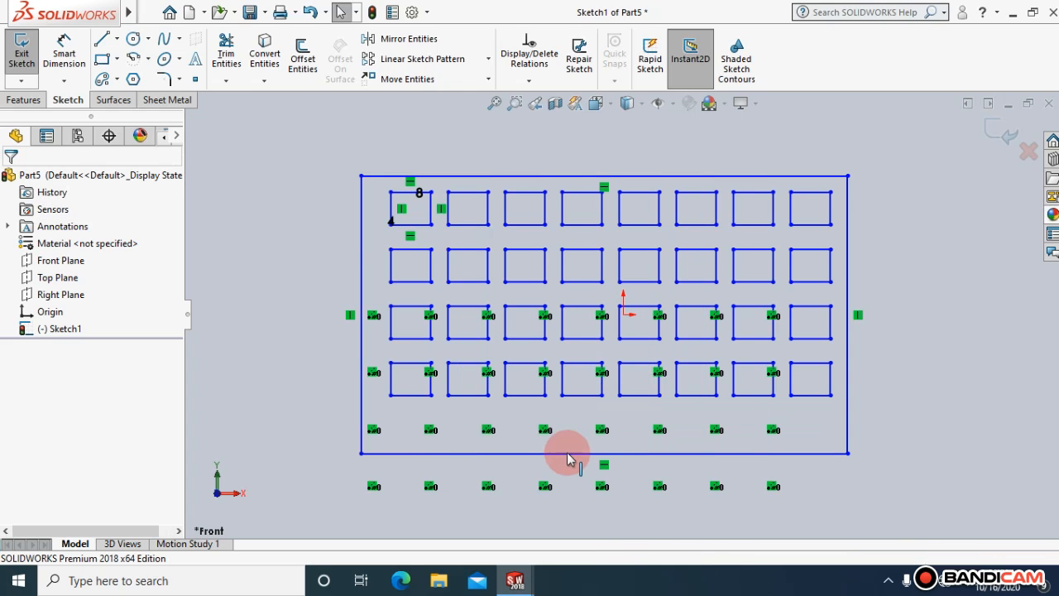
Delete the large rectangle and the grid of small rectangles, confirming removal of all referenced and seed entities.
{"action": "mouse_move", "coordinate": [886, 485]}
{"action": "left_mouse_down"}
{"action": "mouse_move", "coordinate": [505, 303]}
{"action": "mouse_move", "coordinate": [252, 168]}
{"action": "mouse_move", "coordinate": [261, 162]}
{"action": "left_mouse_up"}
{"action": "key", "text": "Delete"}
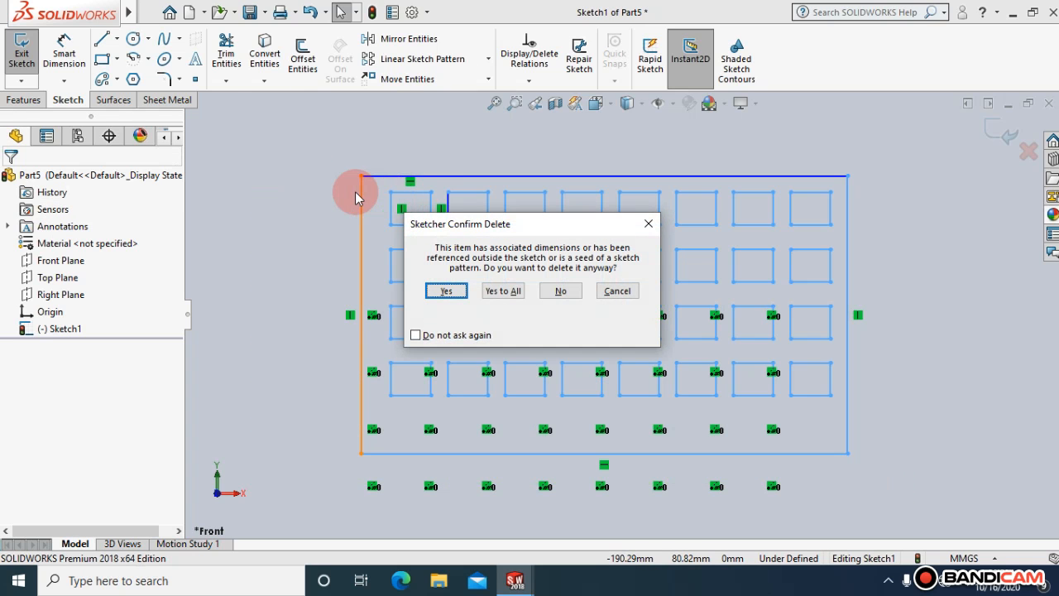
{"action": "key", "text": "Return"}
{"action": "mouse_move", "coordinate": [887, 508]}
{"action": "left_mouse_down"}
{"action": "mouse_move", "coordinate": [260, 211]}
{"action": "mouse_move", "coordinate": [281, 159]}
{"action": "left_mouse_up"}
{"action": "key", "text": "Delete"}
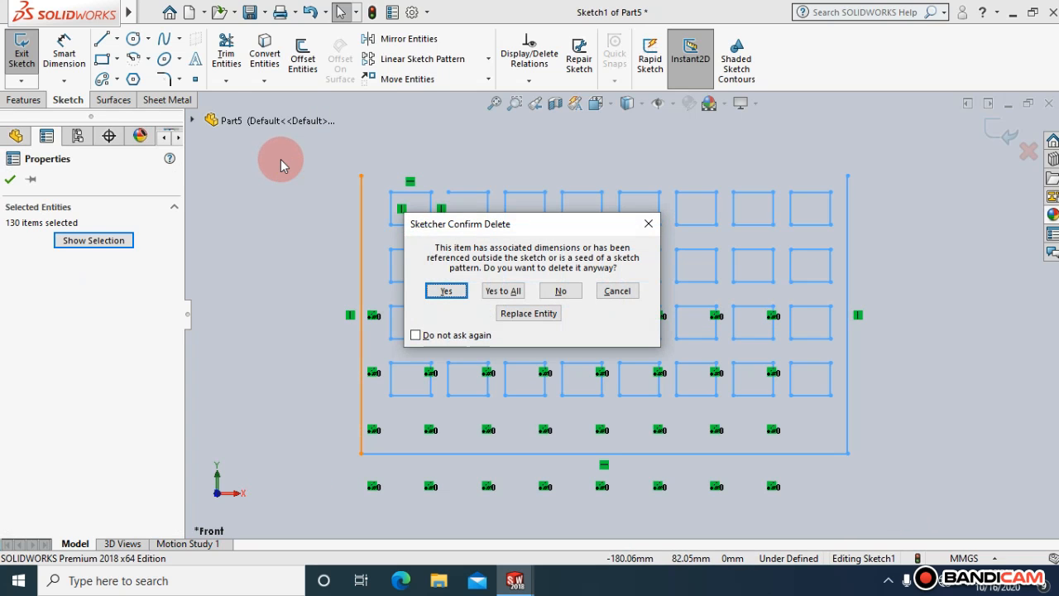
{"action": "left_click", "coordinate": [499, 294]}
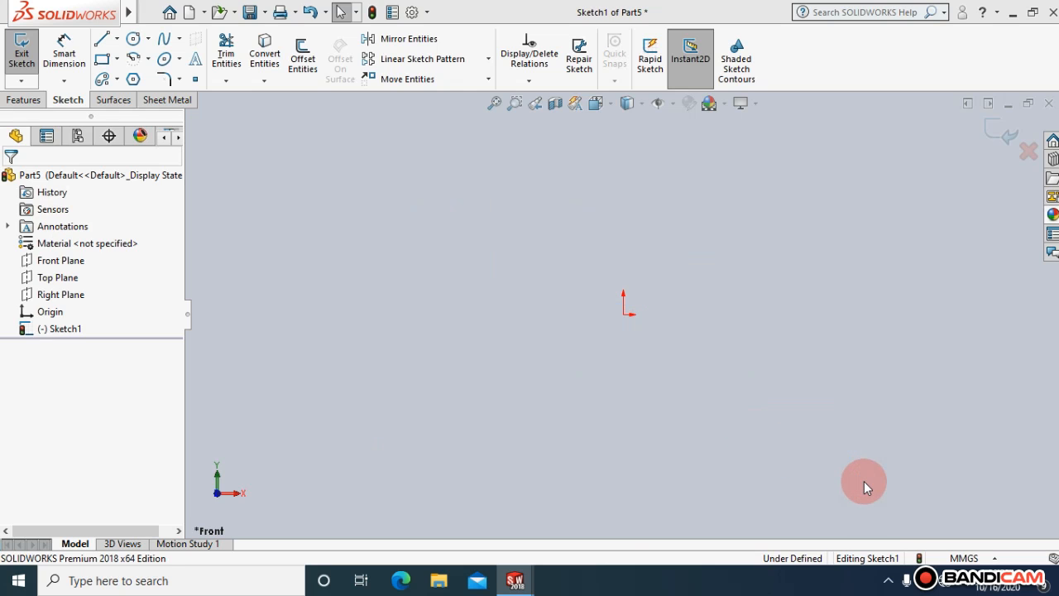
Clear the remaining small rectangles and the open outer lines from the sketch, accepting deletion of every item.
{"action": "left_click", "coordinate": [922, 366]}
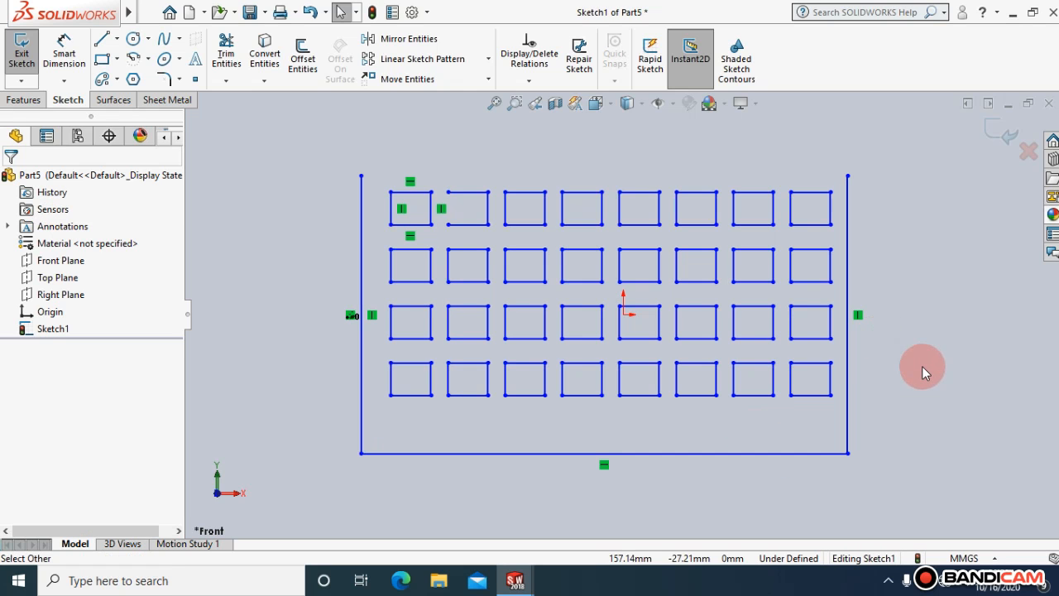
{"action": "left_click", "coordinate": [848, 442]}
{"action": "left_click", "coordinate": [877, 470]}
{"action": "mouse_move", "coordinate": [877, 470]}
{"action": "left_mouse_down"}
{"action": "mouse_move", "coordinate": [459, 253]}
{"action": "mouse_move", "coordinate": [313, 130]}
{"action": "mouse_move", "coordinate": [312, 140]}
{"action": "left_mouse_up"}
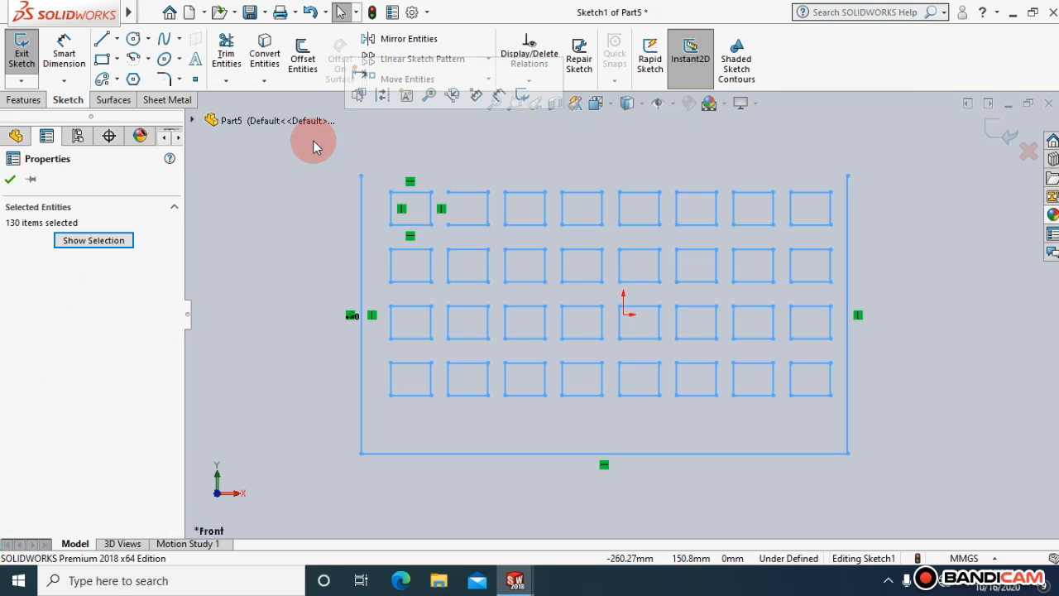
{"action": "key", "text": "Delete"}
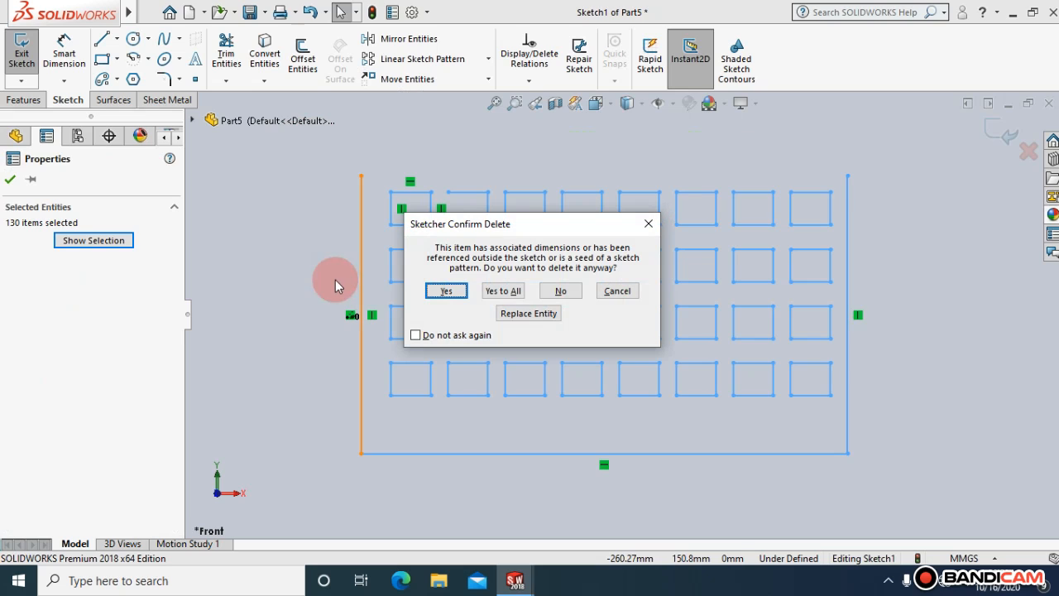
{"action": "left_click", "coordinate": [505, 291]}
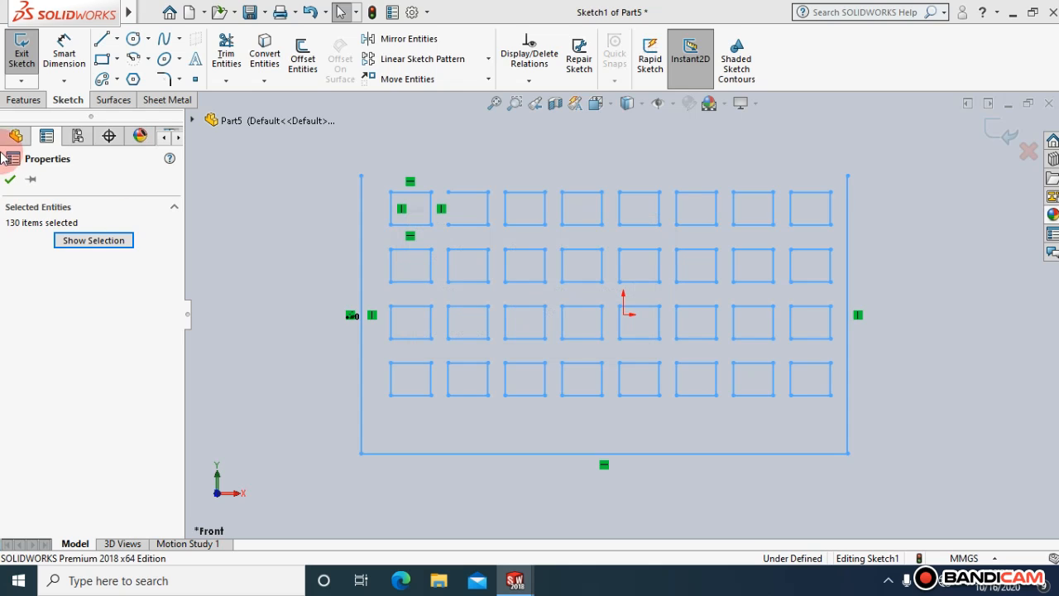
{"action": "left_click", "coordinate": [8, 179]}
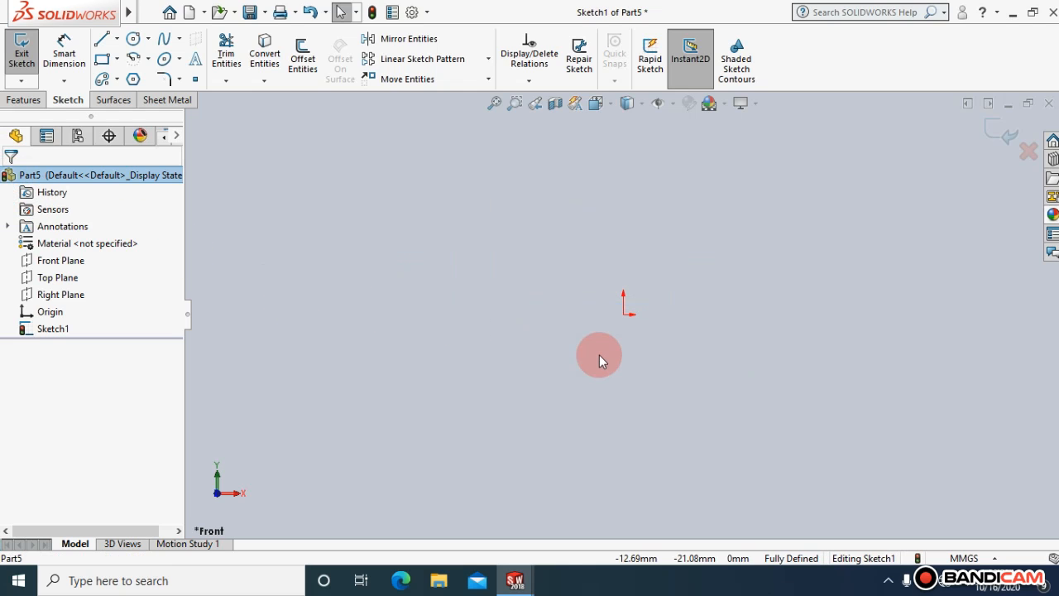
Sketch a circle centred on the origin with a radius of about 79 mm.
{"action": "left_click", "coordinate": [132, 43]}
{"action": "left_click", "coordinate": [625, 314]}
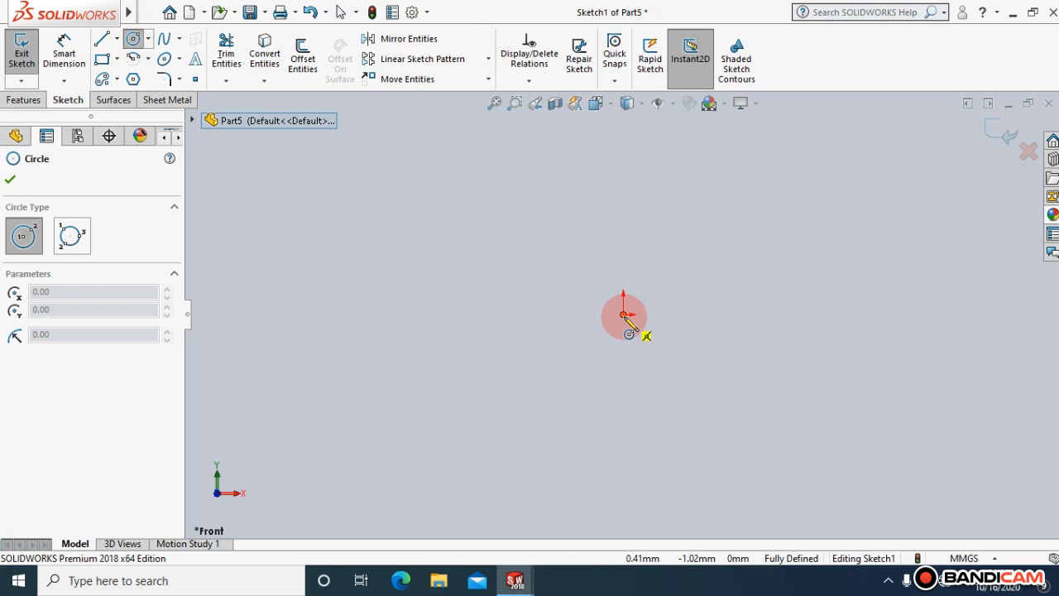
{"action": "left_click", "coordinate": [747, 397]}
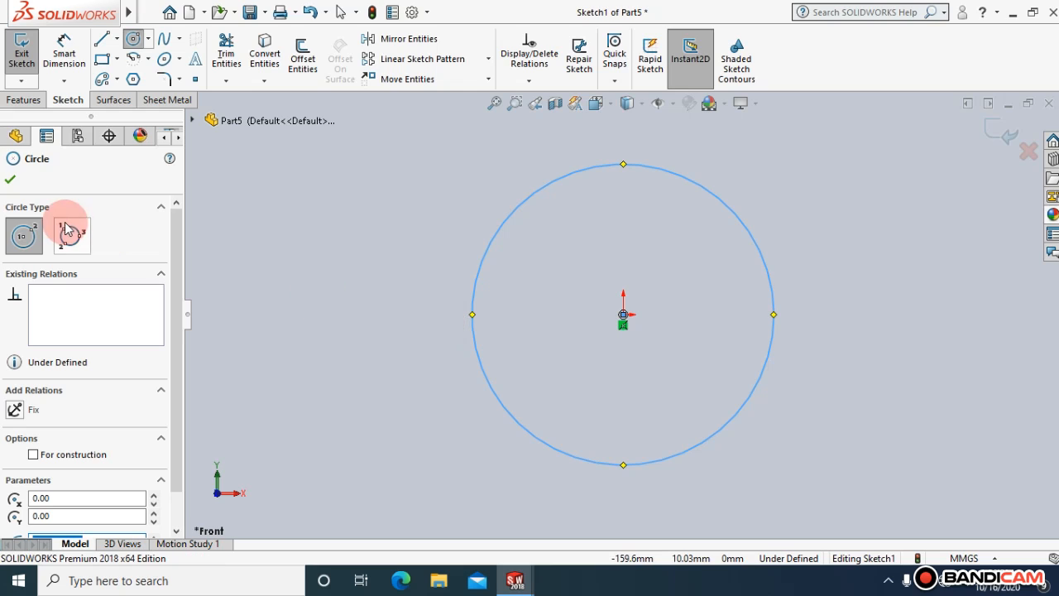
{"action": "left_click", "coordinate": [16, 179]}
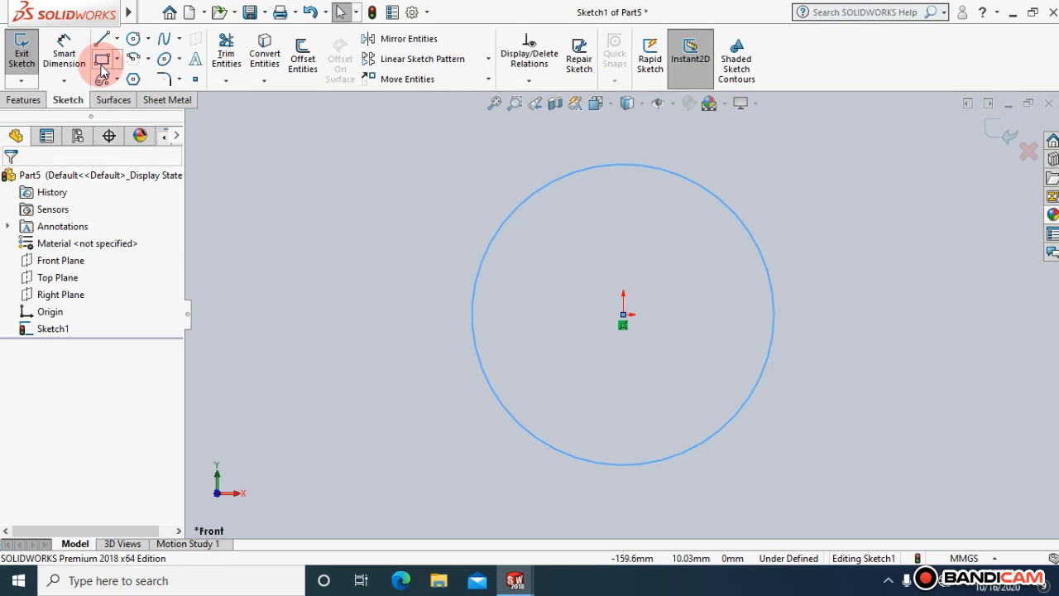
Sketch a small circle centred on the large circle's right quadrant point.
{"action": "left_click", "coordinate": [133, 39]}
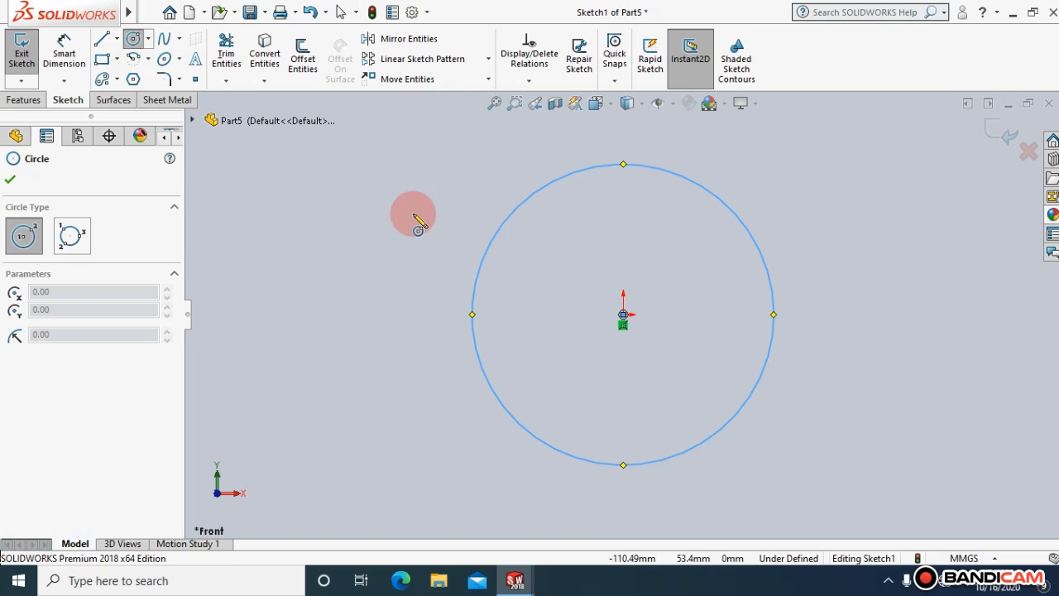
{"action": "left_click", "coordinate": [774, 315]}
{"action": "left_click", "coordinate": [774, 315]}
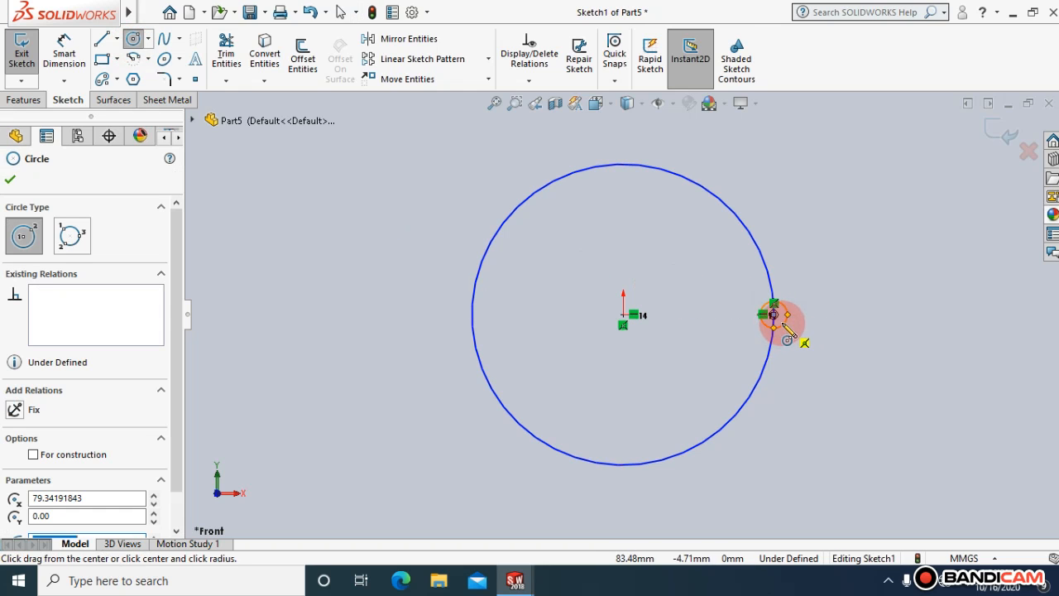
{"action": "left_click", "coordinate": [4, 193]}
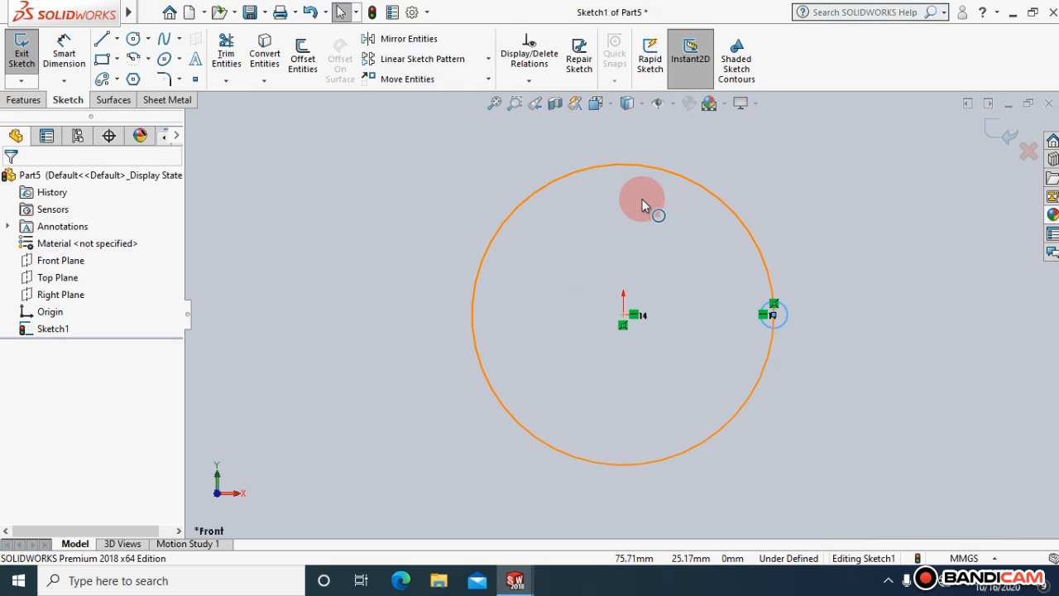
Start a circular sketch pattern of the small circle around the origin with 8 instances.
{"action": "left_click", "coordinate": [489, 62]}
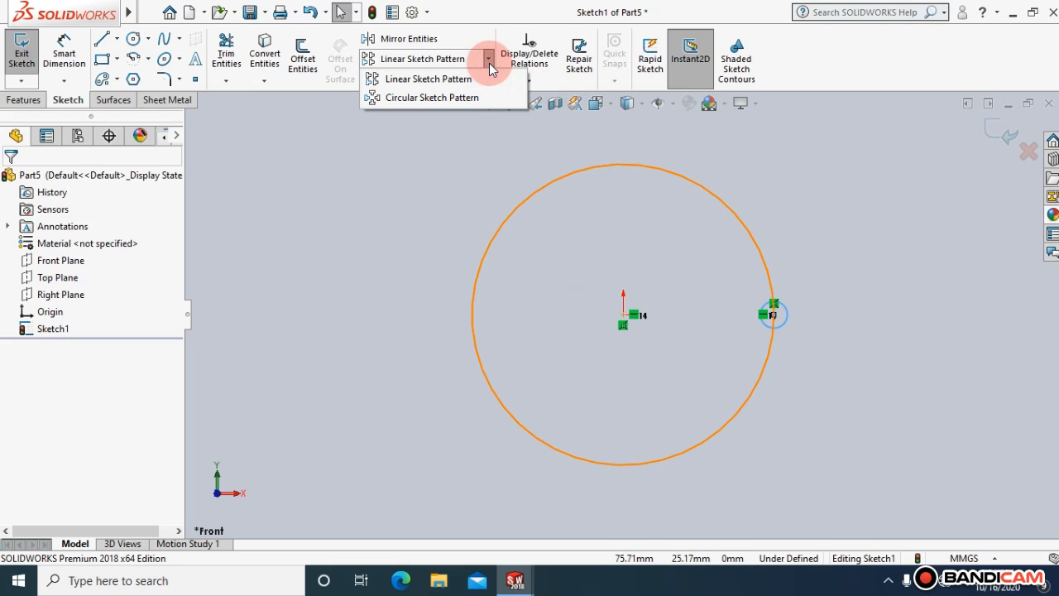
{"action": "left_click", "coordinate": [488, 97]}
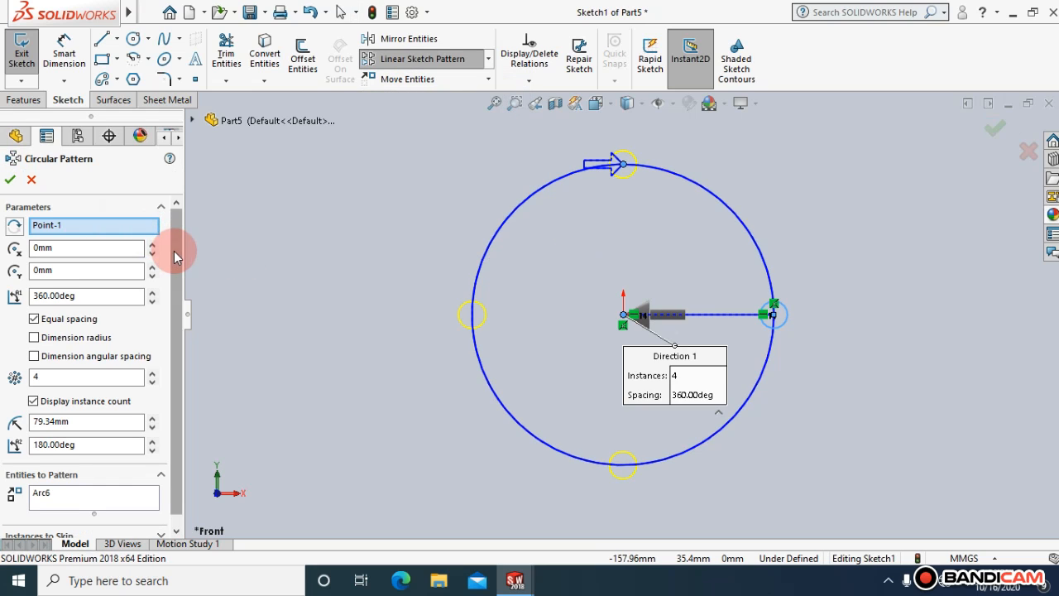
{"action": "scroll", "coordinate": [173, 250], "scroll_direction": "down", "scroll_amount": 1}
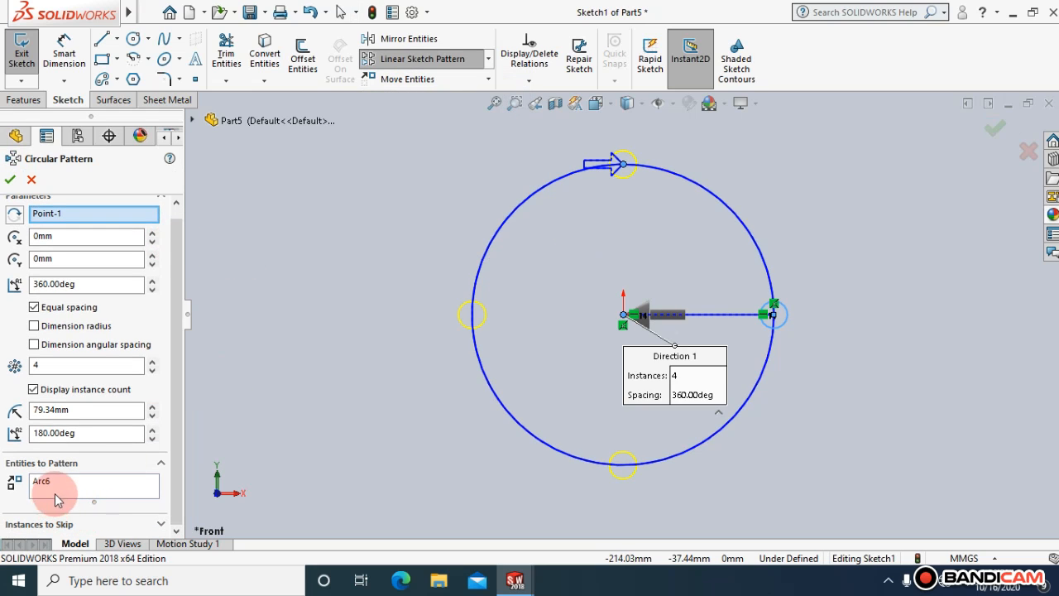
{"action": "scroll", "coordinate": [183, 340], "scroll_direction": "up", "scroll_amount": 1}
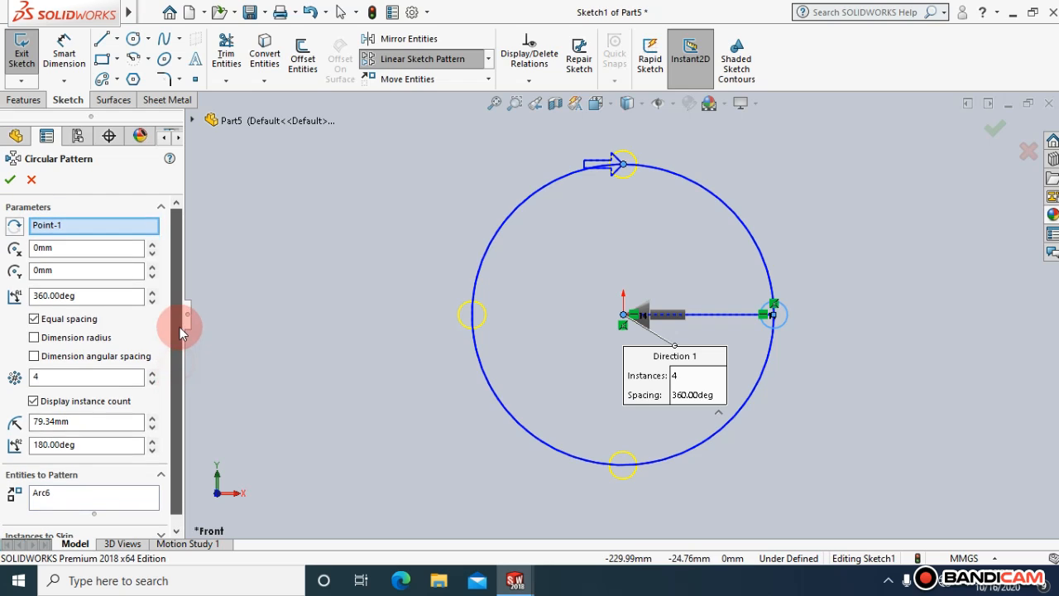
{"action": "left_click_drag", "start_coordinate": [69, 378], "coordinate": [18, 382]}
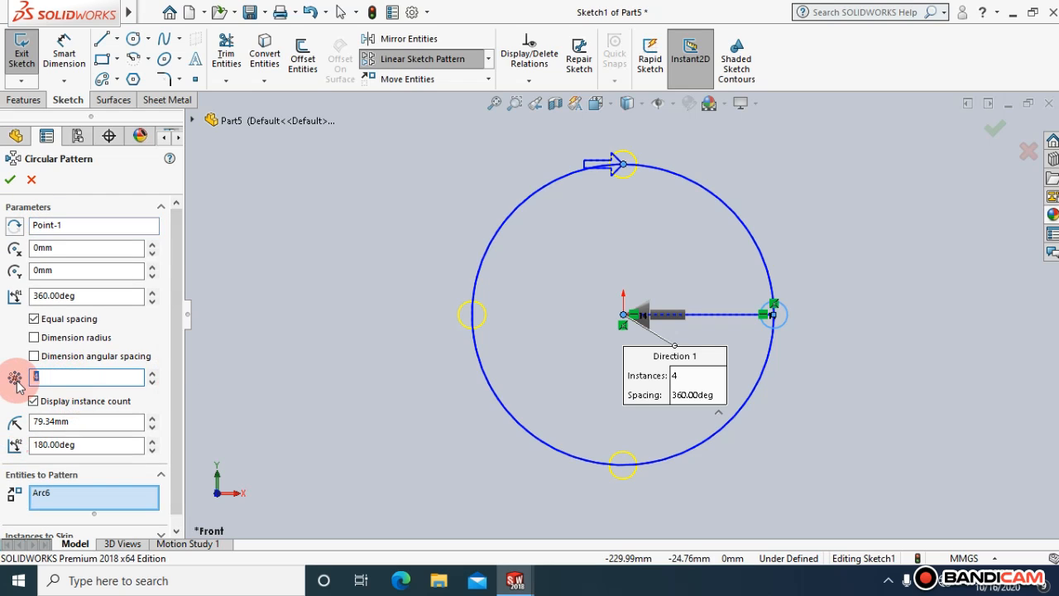
{"action": "type", "text": "8"}
{"action": "left_click", "coordinate": [370, 335]}
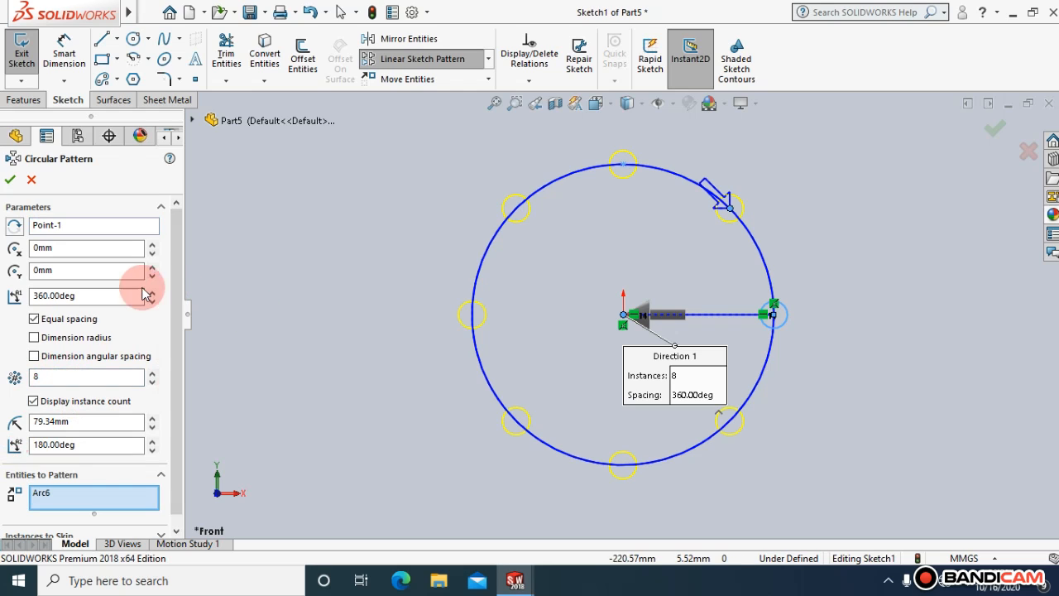
Set the circular pattern's total angle to 360 degrees with equal spacing.
{"action": "left_click", "coordinate": [67, 246]}
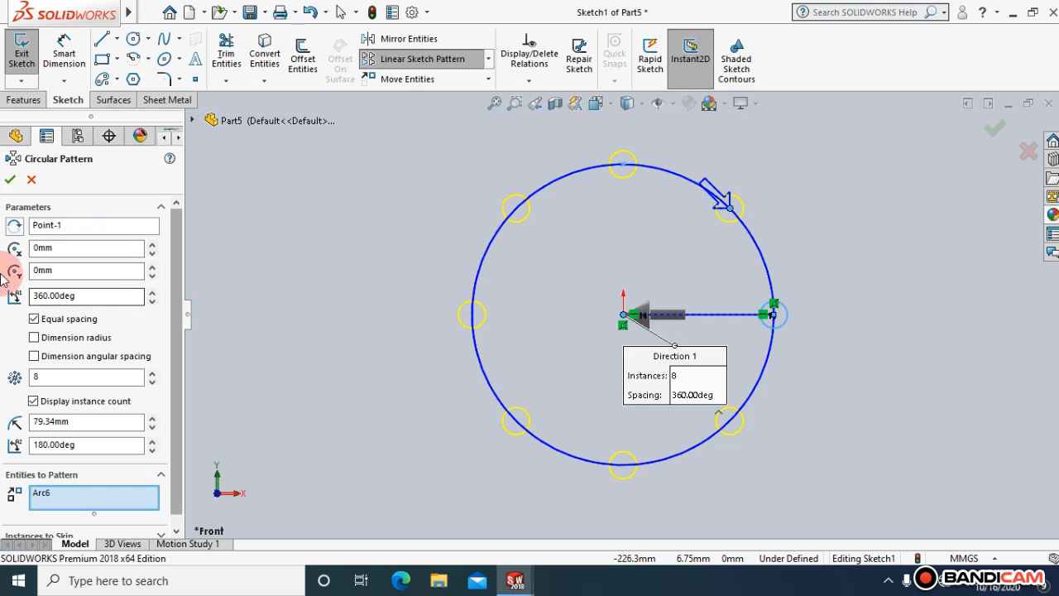
{"action": "left_click_drag", "start_coordinate": [104, 300], "coordinate": [33, 308]}
{"action": "type", "text": "360"}
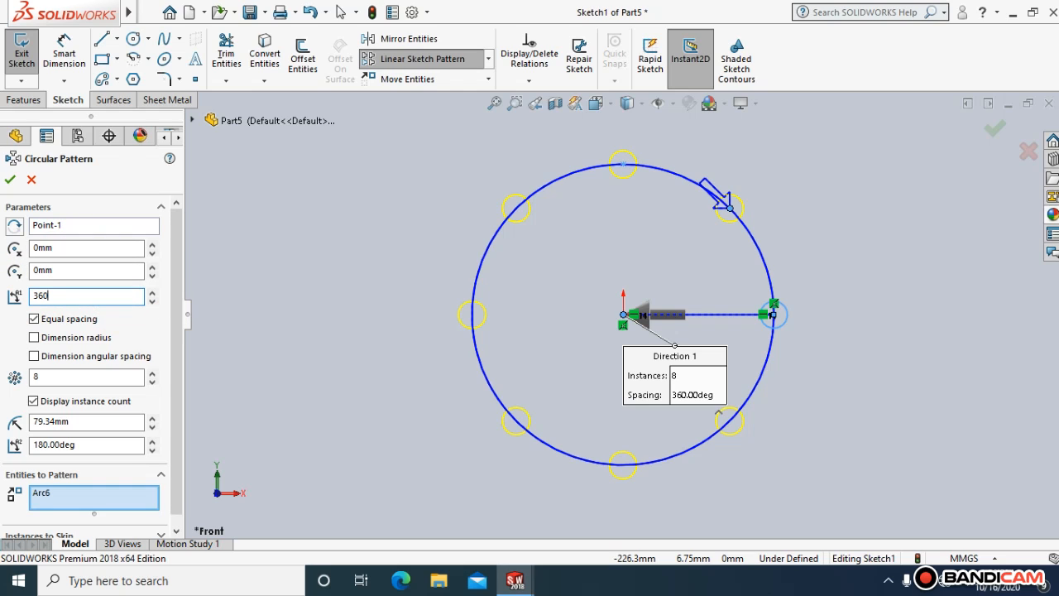
{"action": "left_click", "coordinate": [402, 263]}
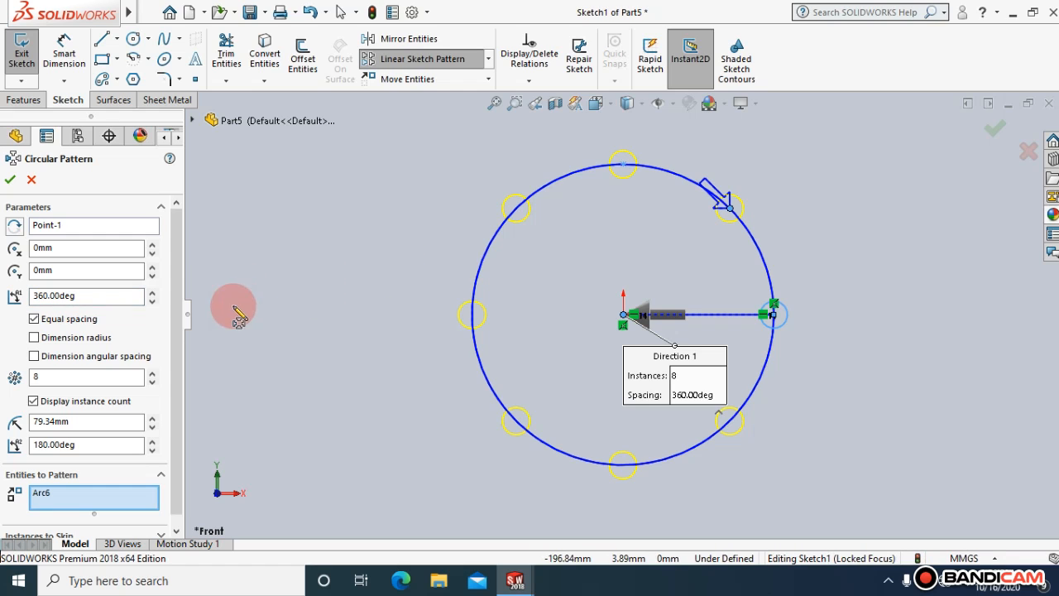
{"action": "scroll", "coordinate": [176, 346], "scroll_direction": "down", "scroll_amount": 1}
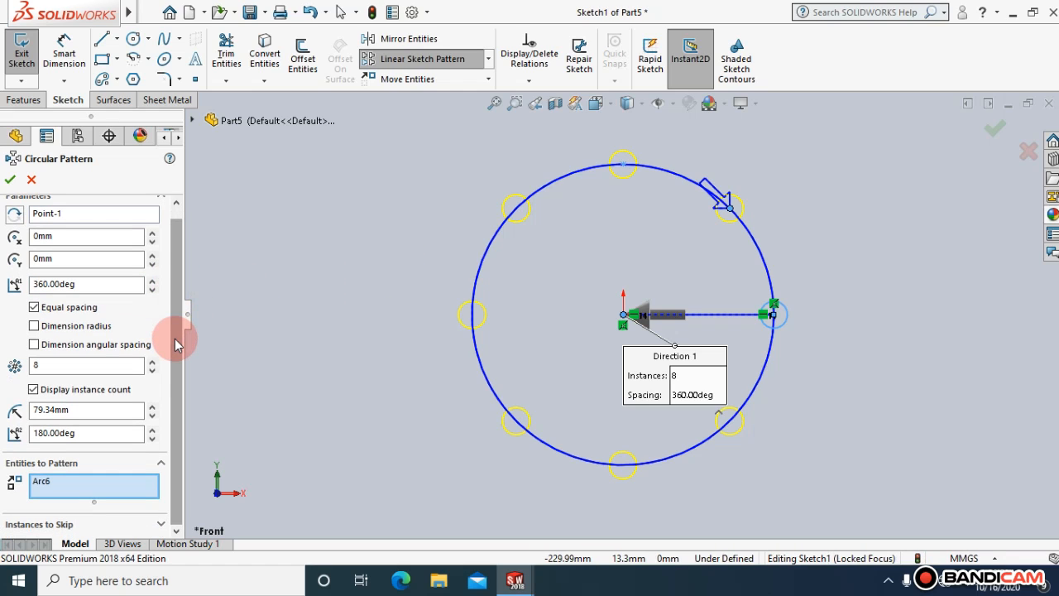
{"action": "left_click", "coordinate": [34, 307]}
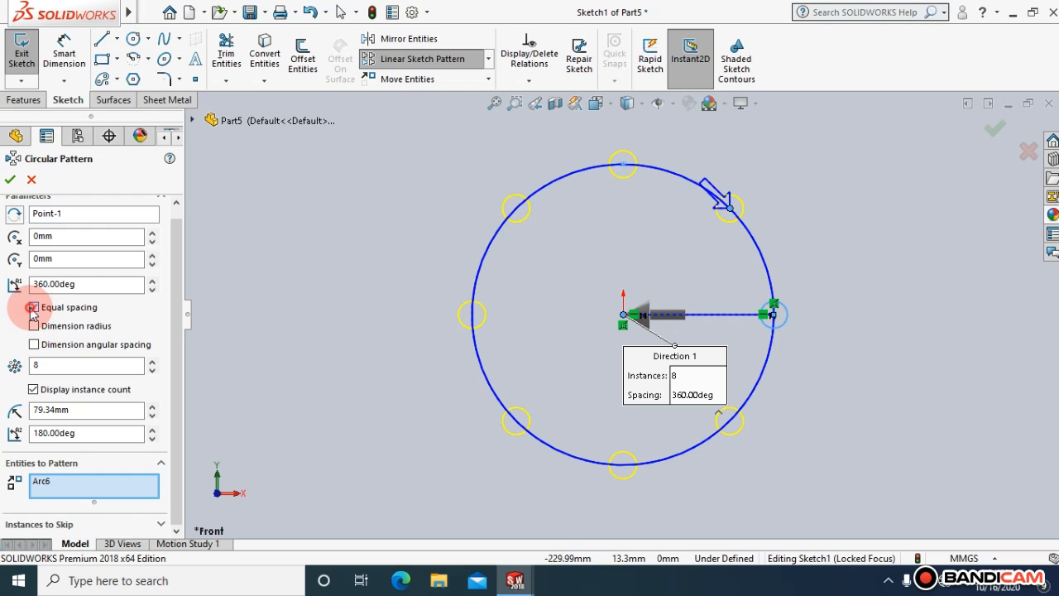
Skip the top and upper-left instances of the circular sketch pattern, keeping equal spacing, and finish the pattern.
{"action": "left_click", "coordinate": [34, 307]}
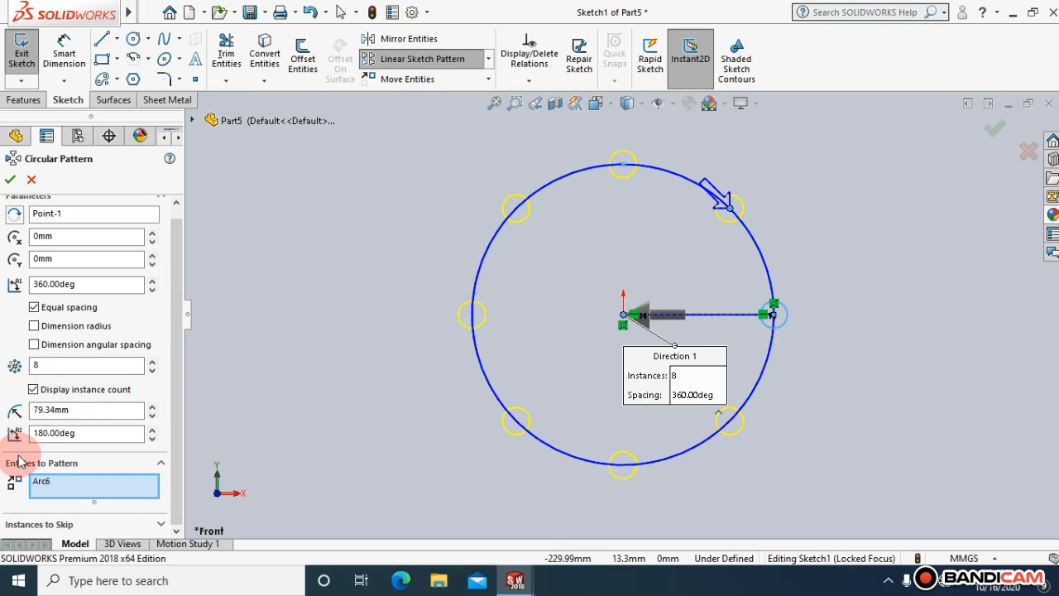
{"action": "left_click", "coordinate": [161, 524]}
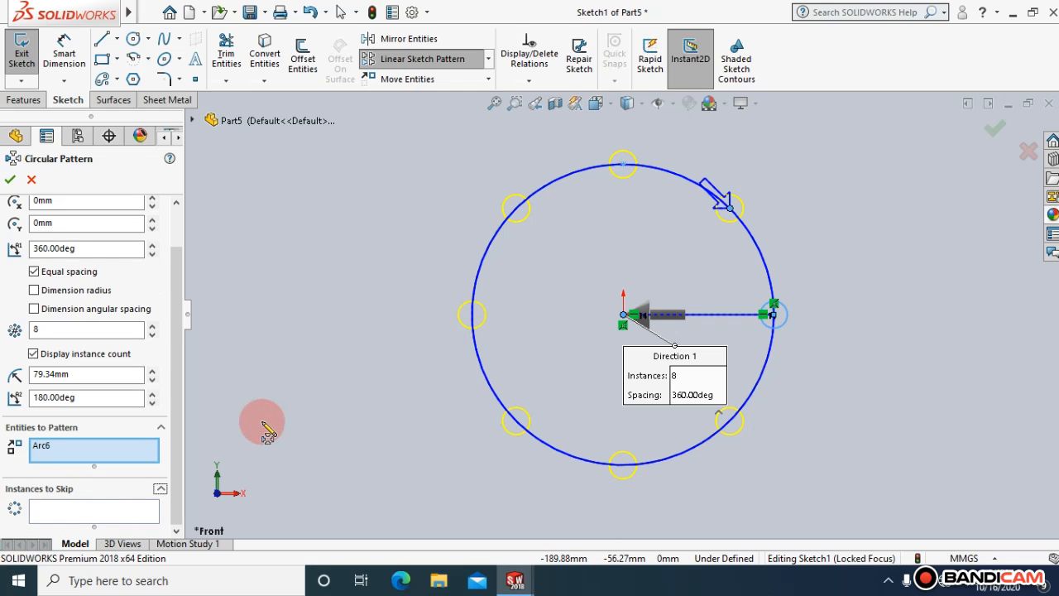
{"action": "left_click", "coordinate": [70, 513]}
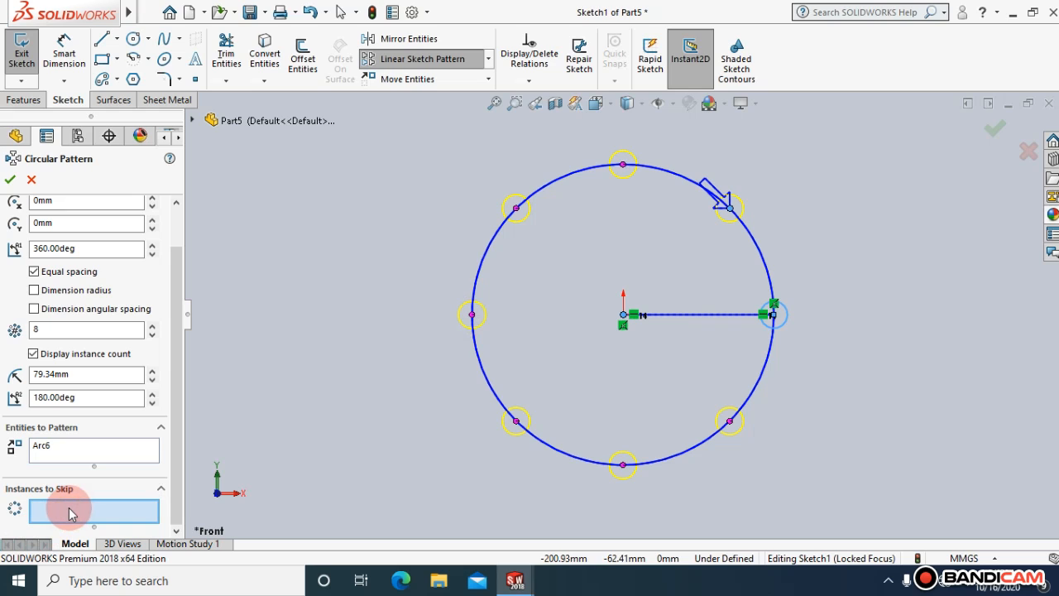
{"action": "left_click", "coordinate": [516, 209]}
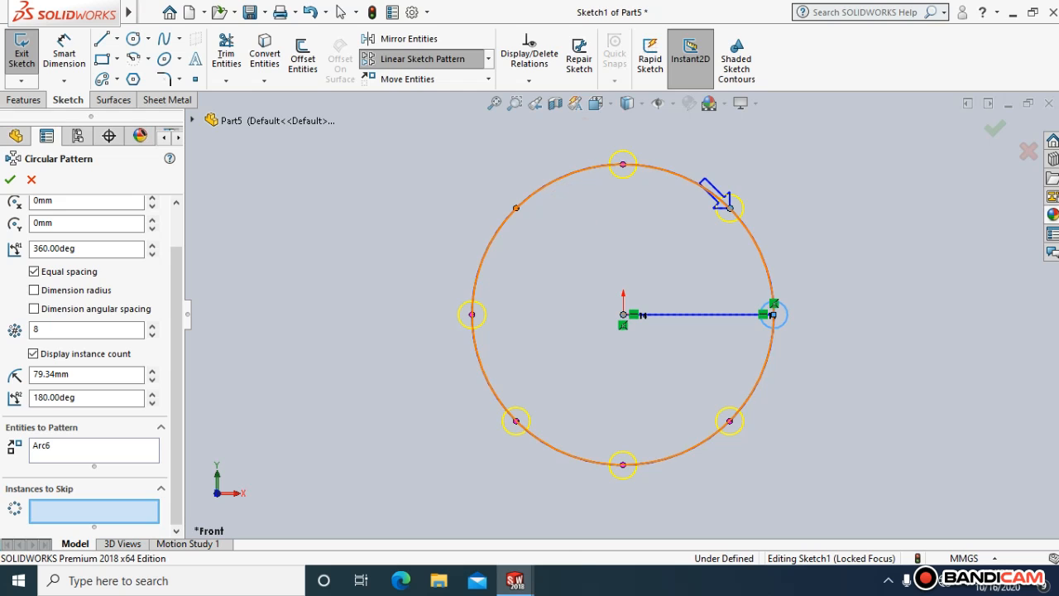
{"action": "left_click", "coordinate": [623, 166]}
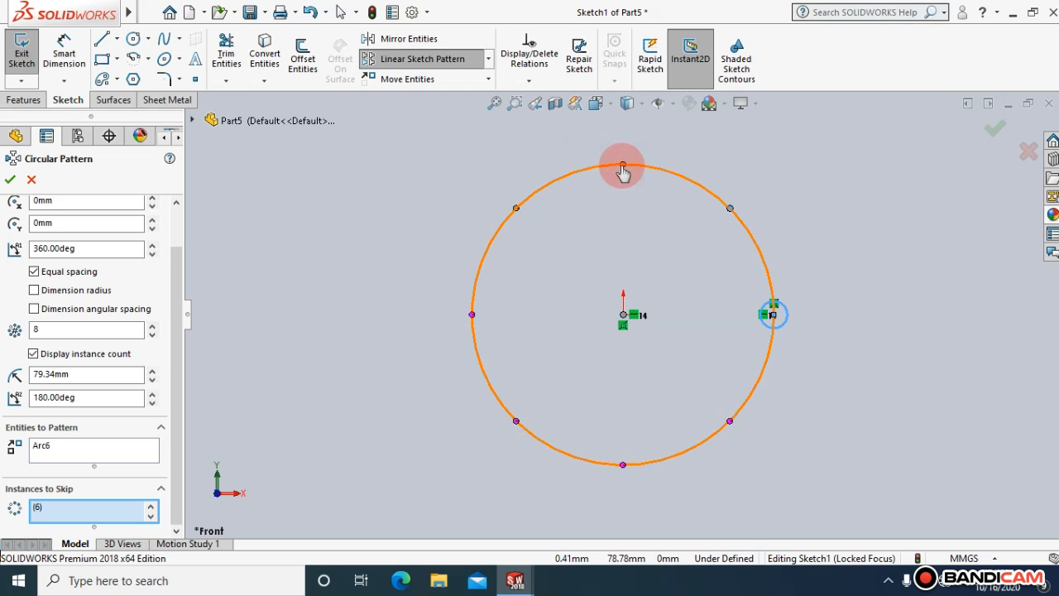
{"action": "left_click", "coordinate": [11, 180]}
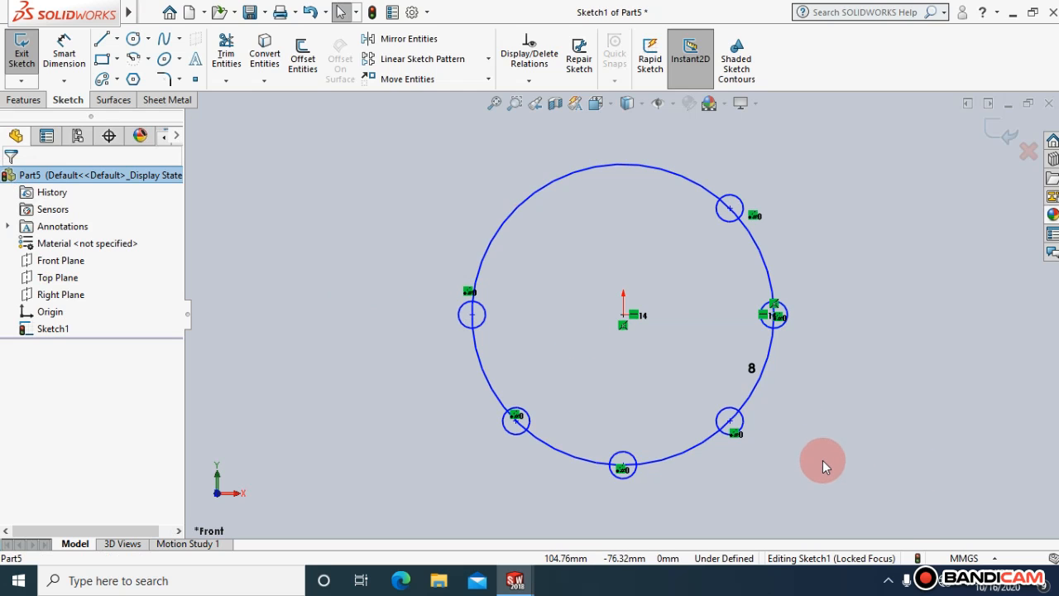
Delete all the circles and pattern instances in the sketch.
{"action": "mouse_move", "coordinate": [823, 468]}
{"action": "left_mouse_down"}
{"action": "mouse_move", "coordinate": [540, 272]}
{"action": "mouse_move", "coordinate": [417, 122]}
{"action": "mouse_move", "coordinate": [402, 155]}
{"action": "left_mouse_up"}
{"action": "key", "text": "Delete"}
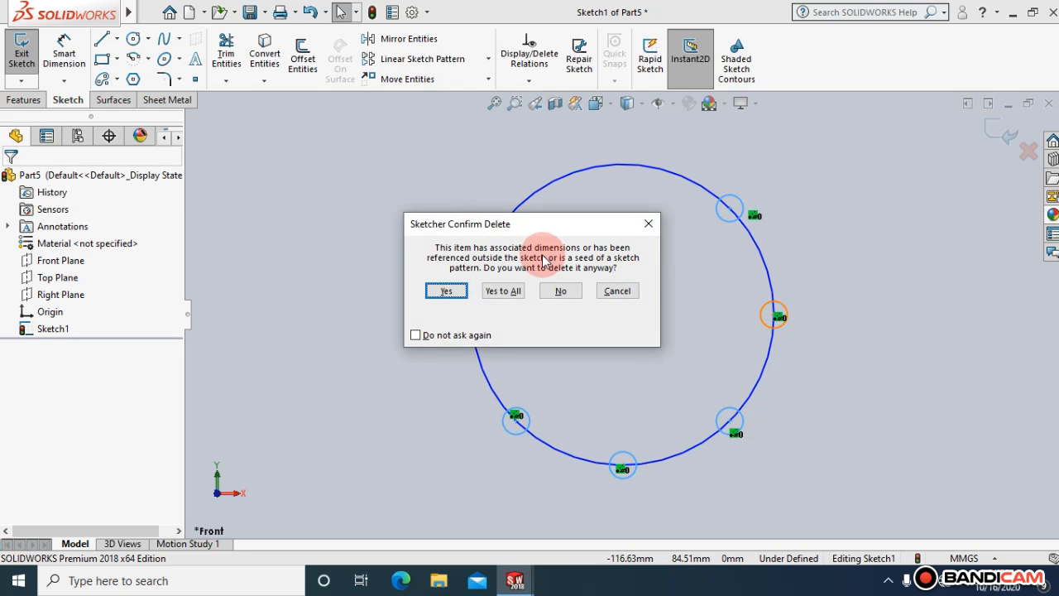
{"action": "left_click", "coordinate": [504, 291]}
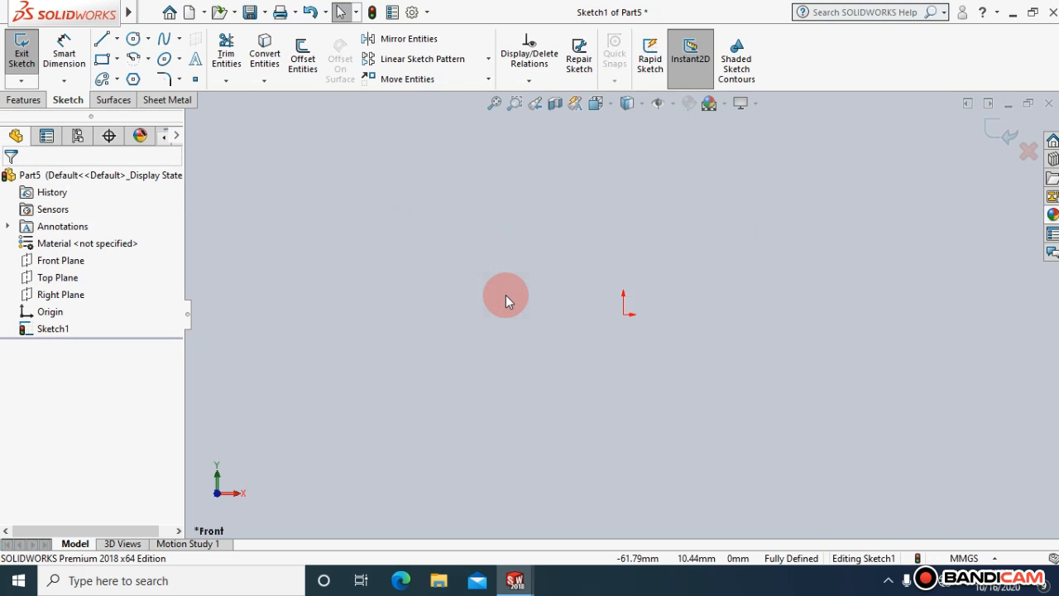
Sketch a circle centred on the origin with a diameter of about 148 mm.
{"action": "left_click", "coordinate": [135, 39]}
{"action": "left_click", "coordinate": [623, 314]}
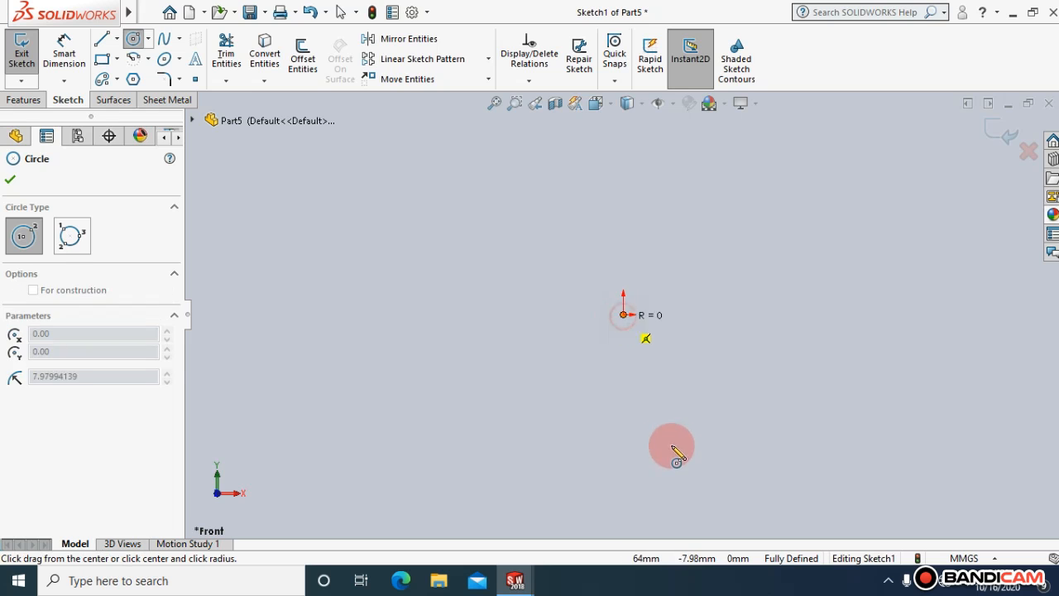
{"action": "left_click", "coordinate": [674, 447]}
{"action": "left_click", "coordinate": [10, 179]}
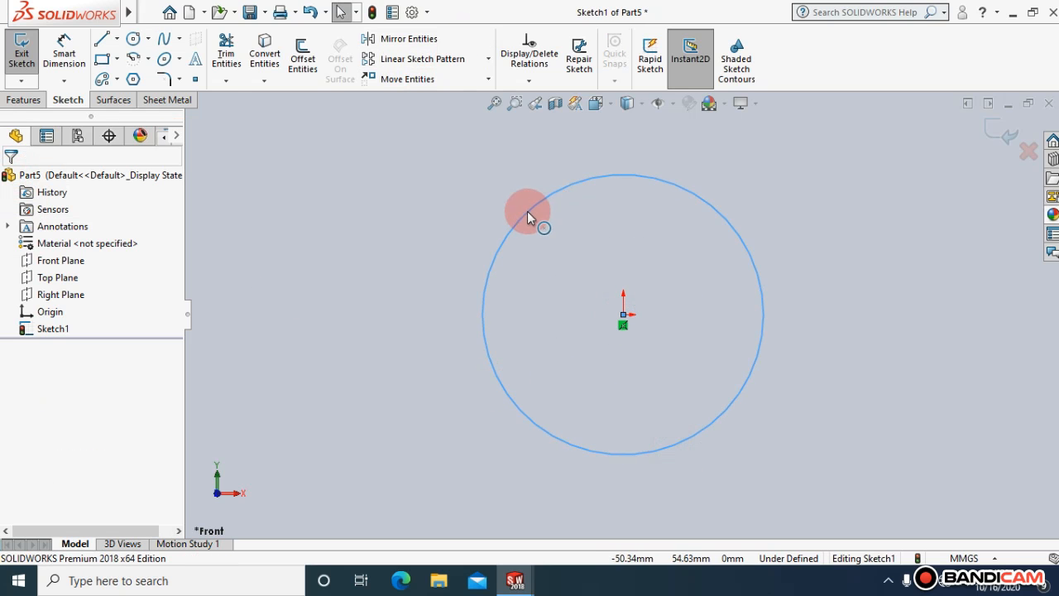
{"action": "left_click", "coordinate": [487, 80]}
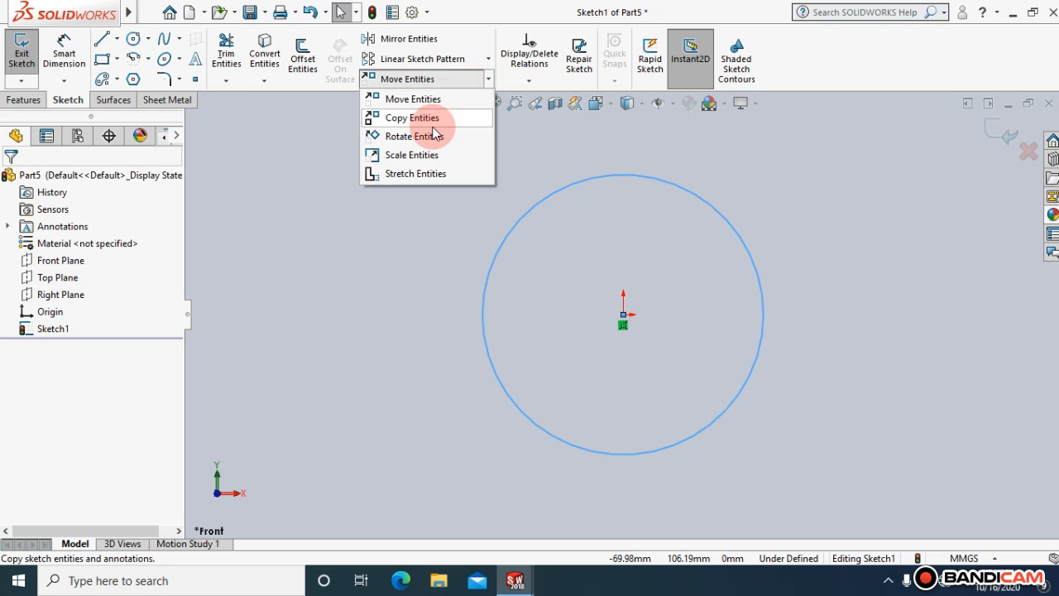
{"action": "left_click", "coordinate": [529, 81]}
{"action": "left_click", "coordinate": [525, 135]}
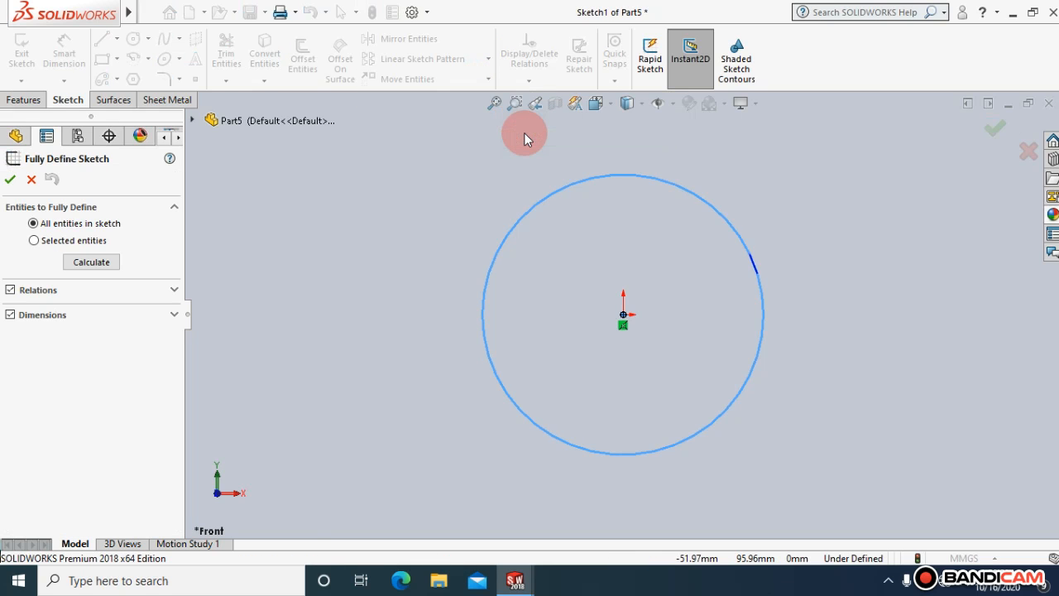
{"action": "key", "text": "Escape"}
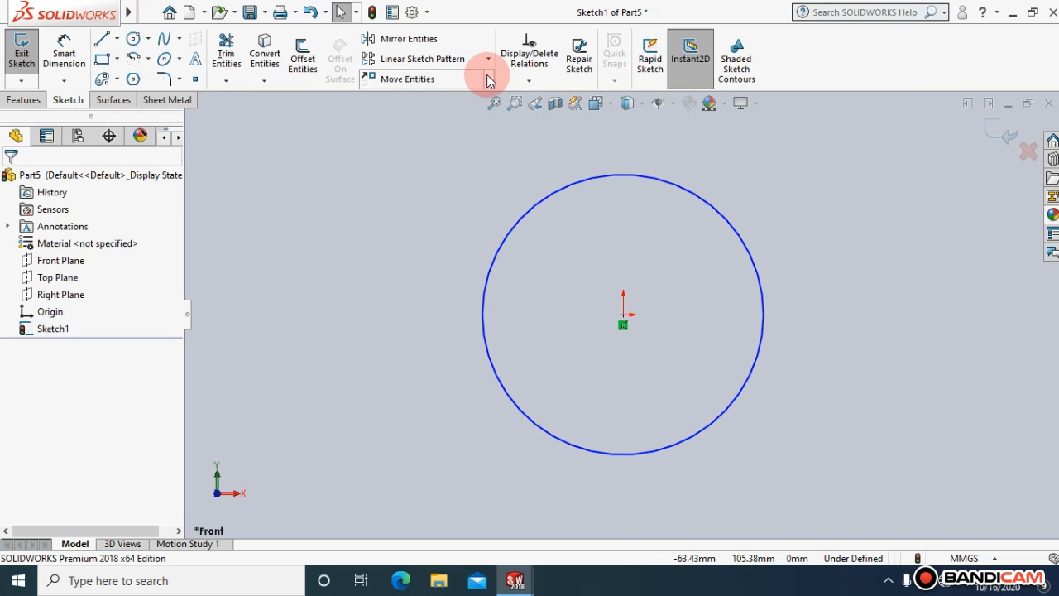
{"action": "left_click", "coordinate": [488, 79]}
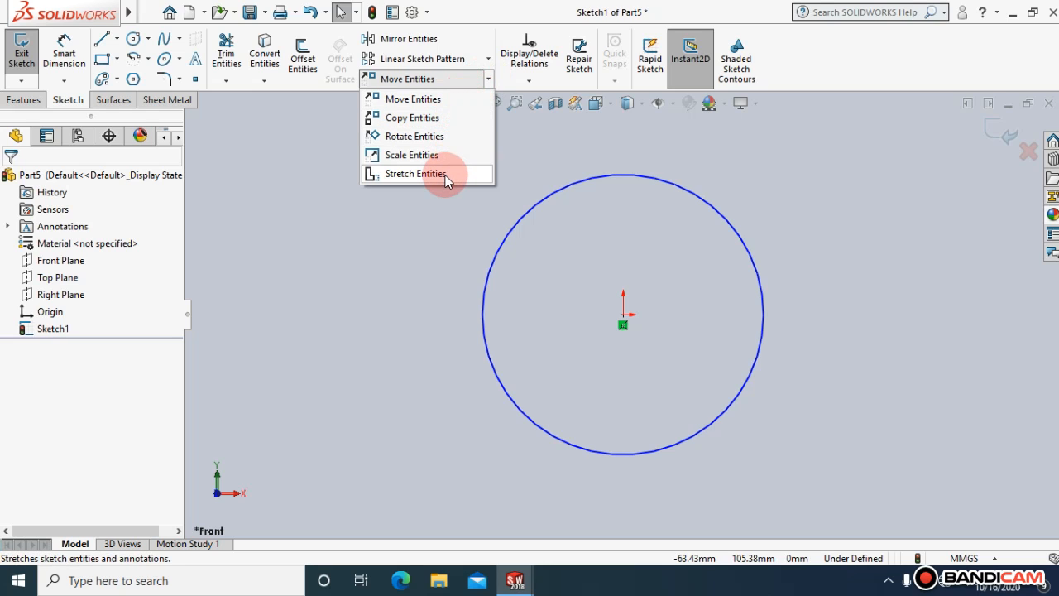
{"action": "left_click", "coordinate": [412, 232]}
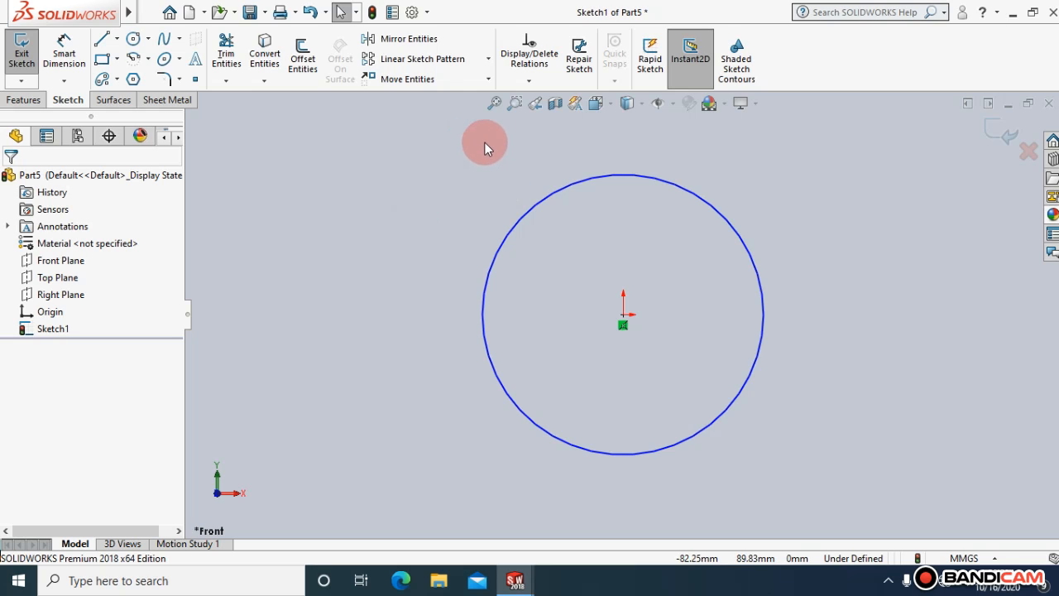
Try to move the circle with Move Entities, keeping relations and using its centre as the From/To start point.
{"action": "left_click", "coordinate": [490, 86]}
{"action": "left_click", "coordinate": [470, 102]}
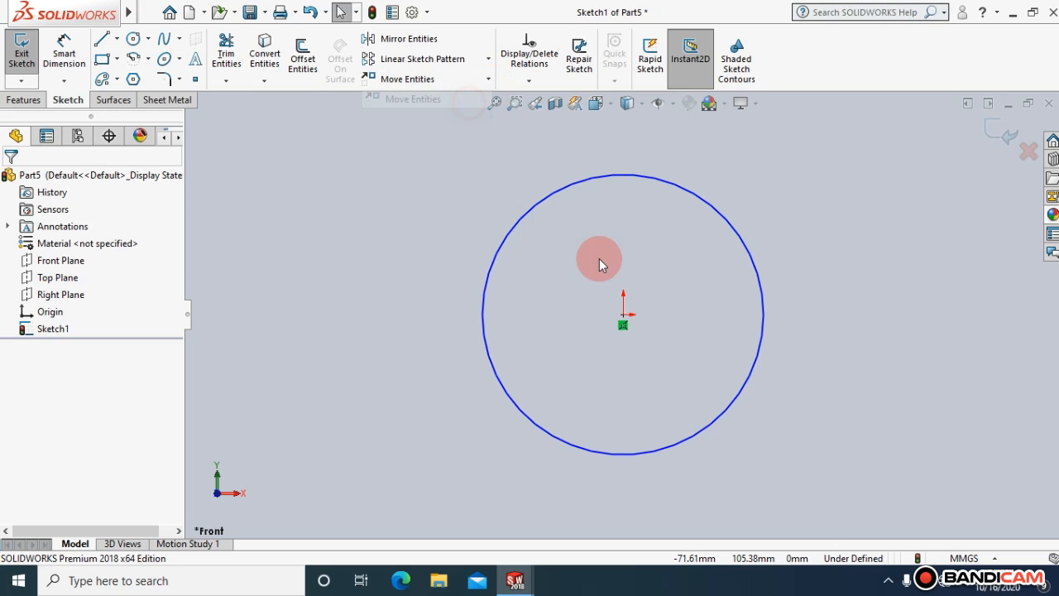
{"action": "left_click", "coordinate": [41, 231]}
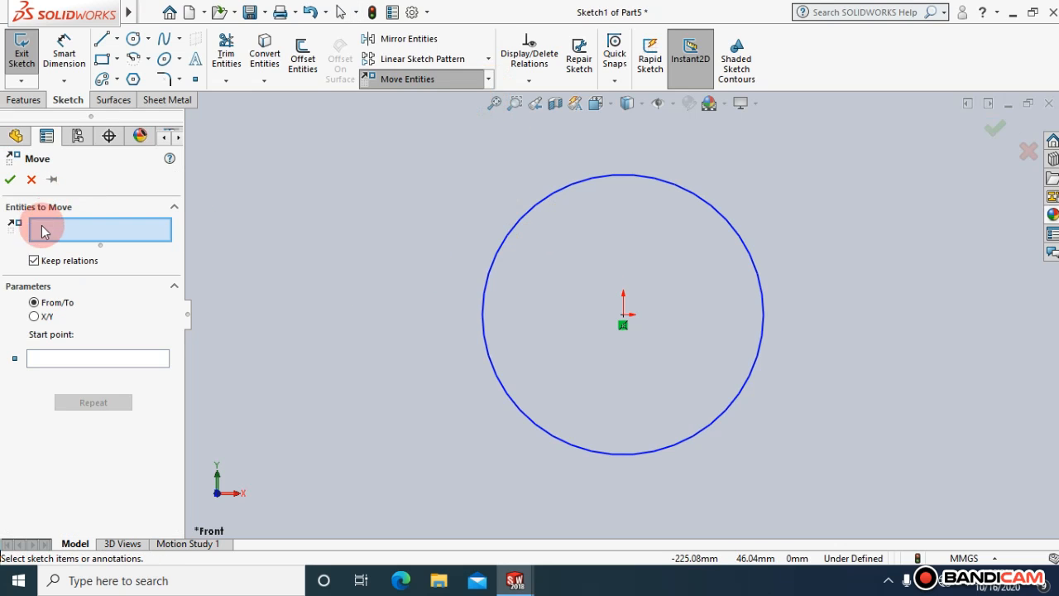
{"action": "left_click", "coordinate": [499, 253]}
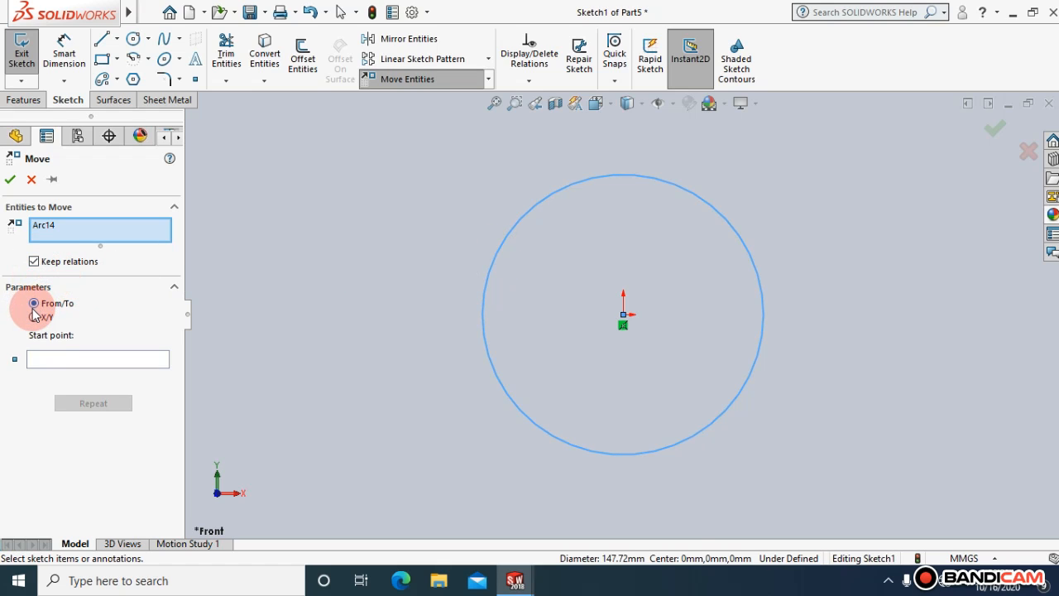
{"action": "left_click", "coordinate": [52, 365]}
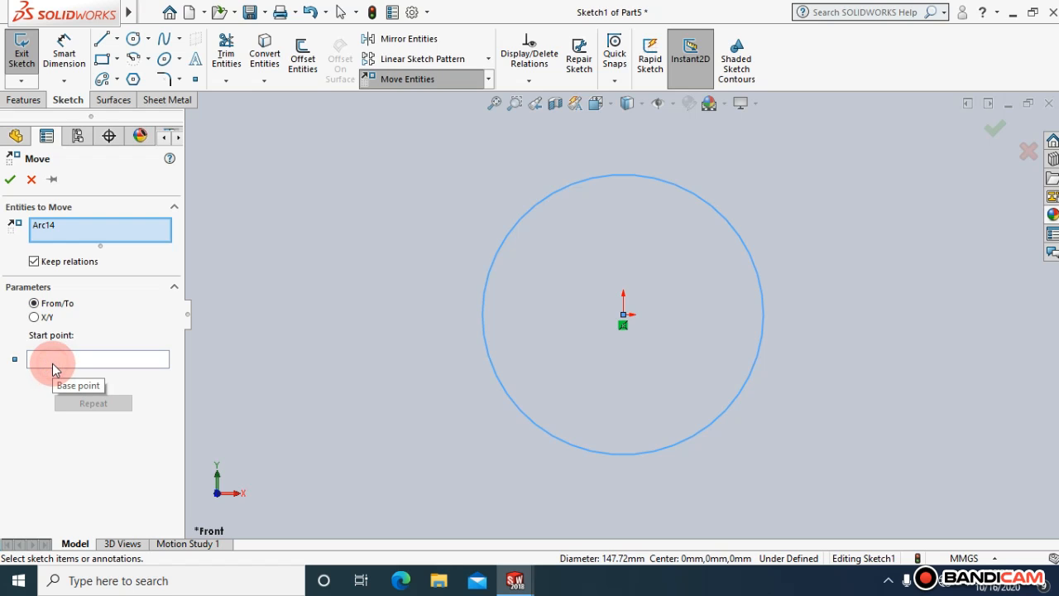
{"action": "left_click", "coordinate": [53, 364]}
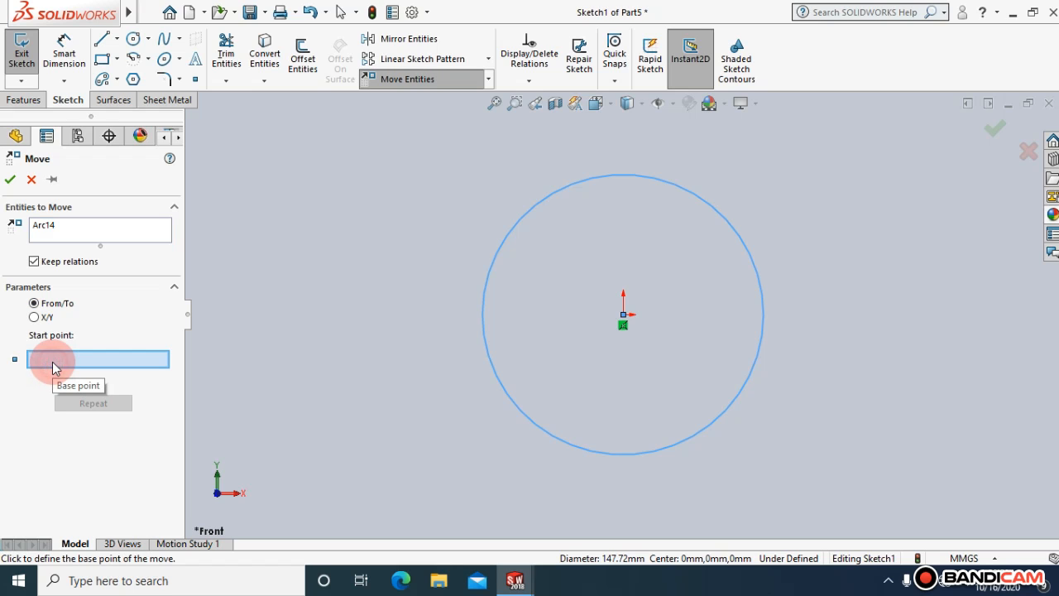
{"action": "left_click", "coordinate": [624, 316]}
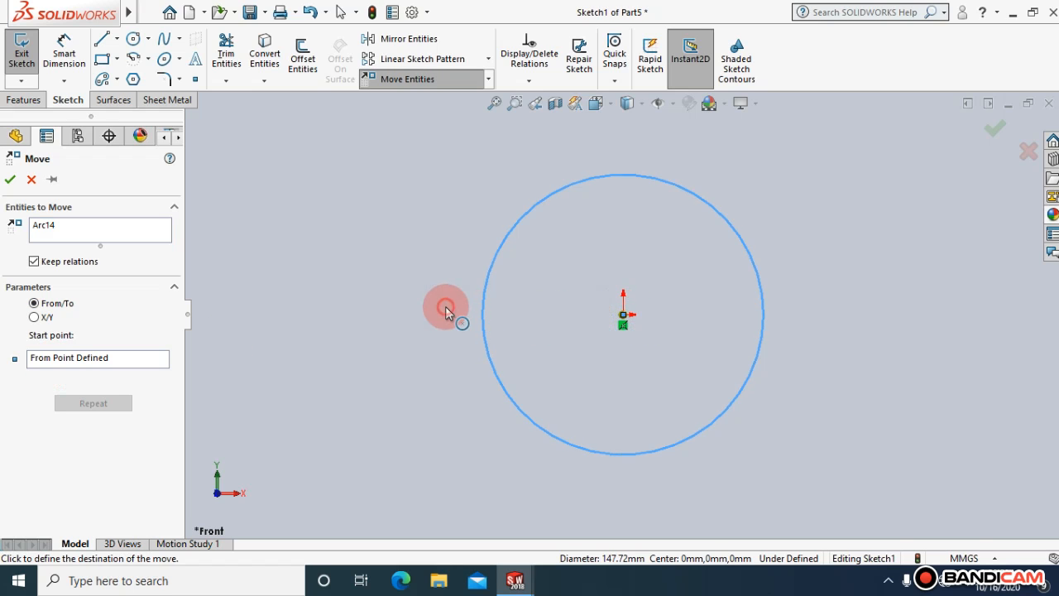
{"action": "key", "text": "Escape"}
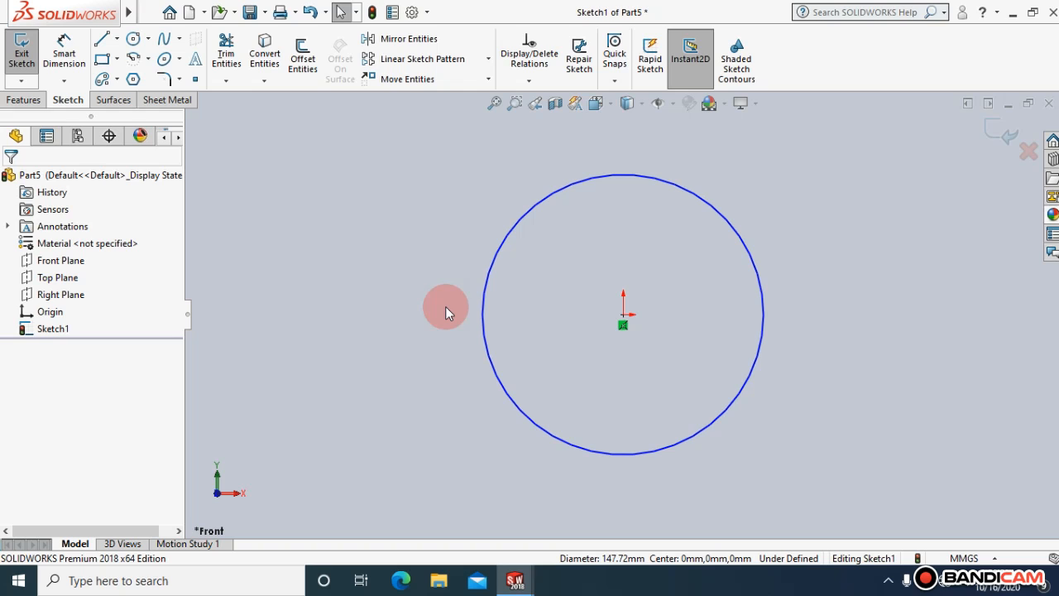
Try again to move the circle with the From/To option, using its centre as the start point.
{"action": "left_click", "coordinate": [473, 80]}
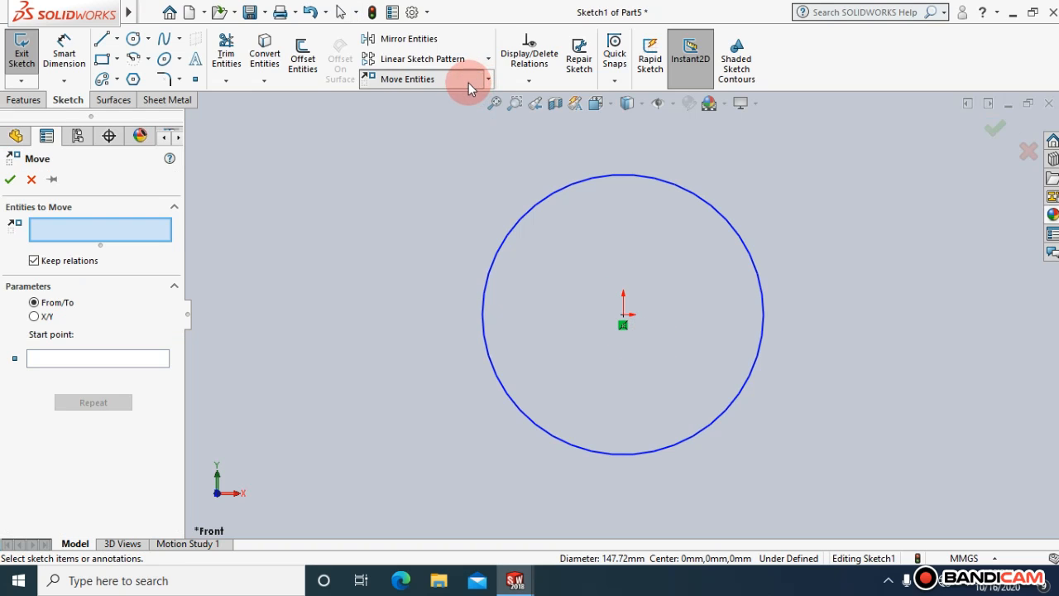
{"action": "left_click", "coordinate": [512, 232]}
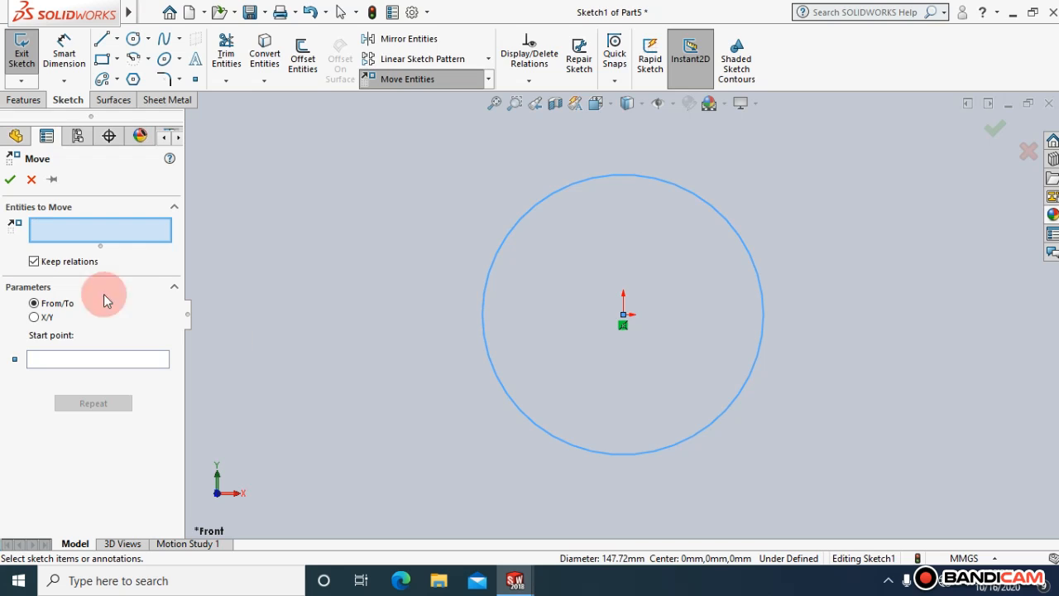
{"action": "left_click", "coordinate": [57, 360]}
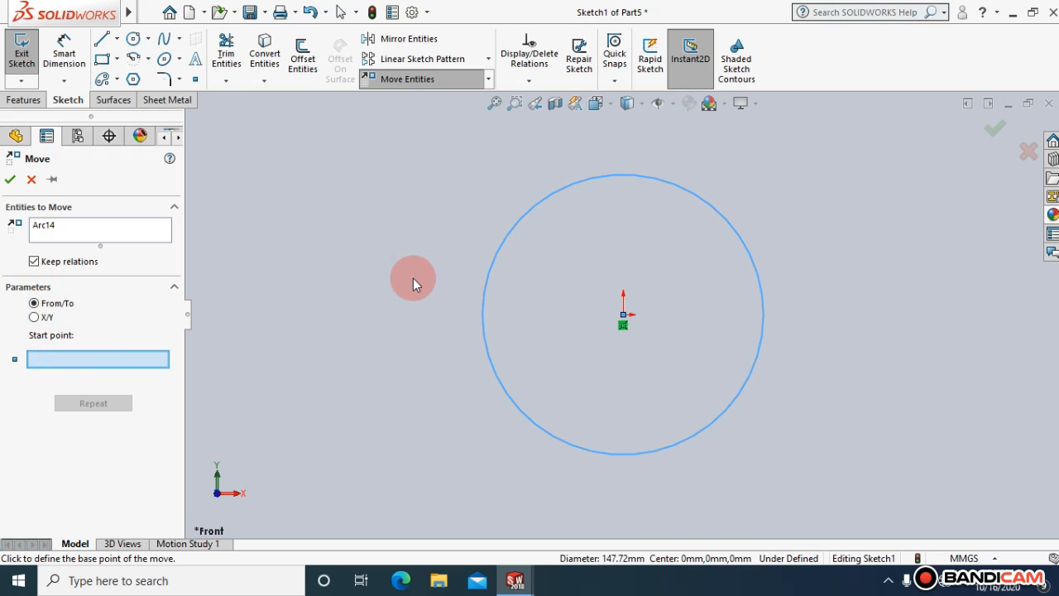
{"action": "left_click", "coordinate": [625, 316]}
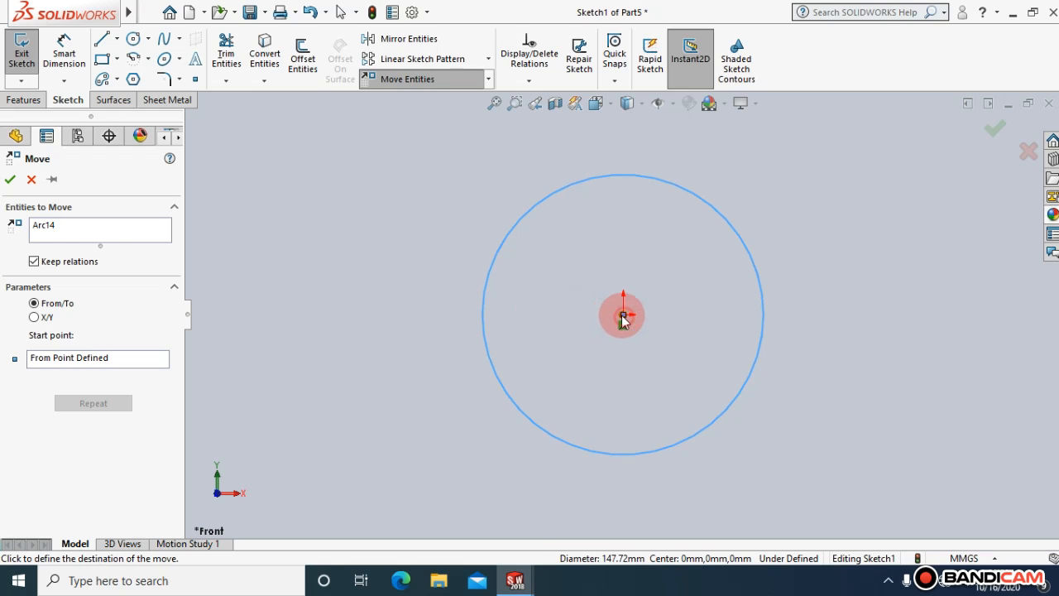
{"action": "left_click", "coordinate": [624, 318]}
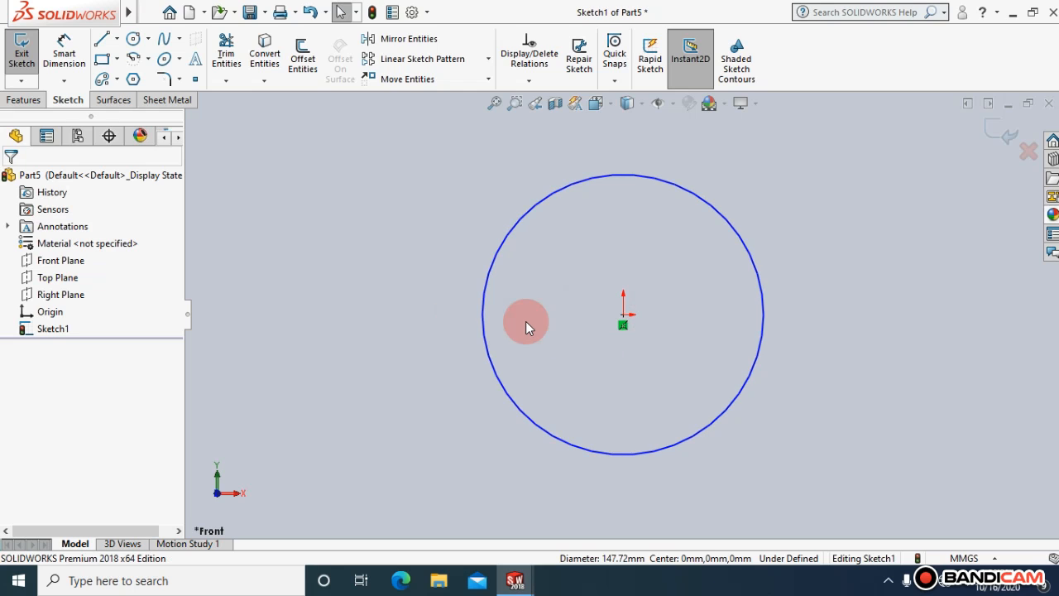
Try to move the circle with the From/To option, using a point on its left edge as the start point.
{"action": "left_click", "coordinate": [461, 80]}
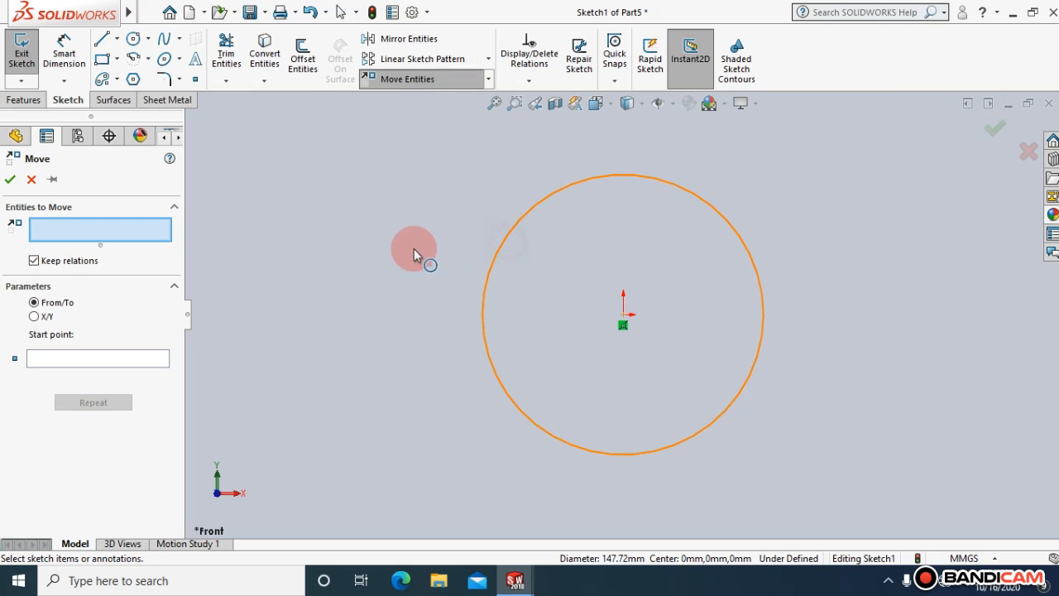
{"action": "left_click", "coordinate": [34, 317]}
{"action": "left_click", "coordinate": [43, 339]}
{"action": "left_click", "coordinate": [35, 303]}
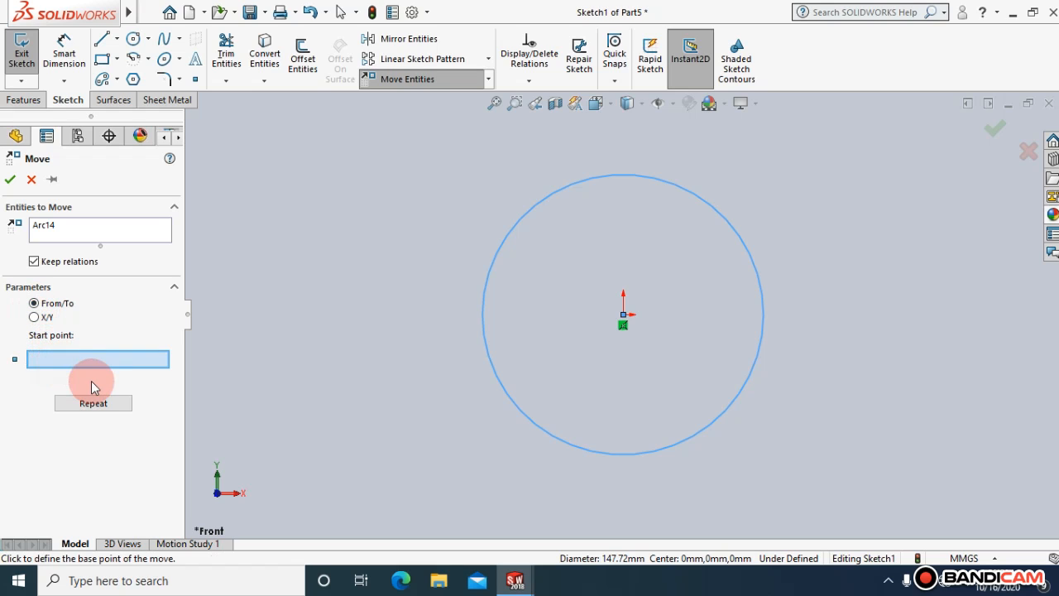
{"action": "left_click", "coordinate": [480, 303]}
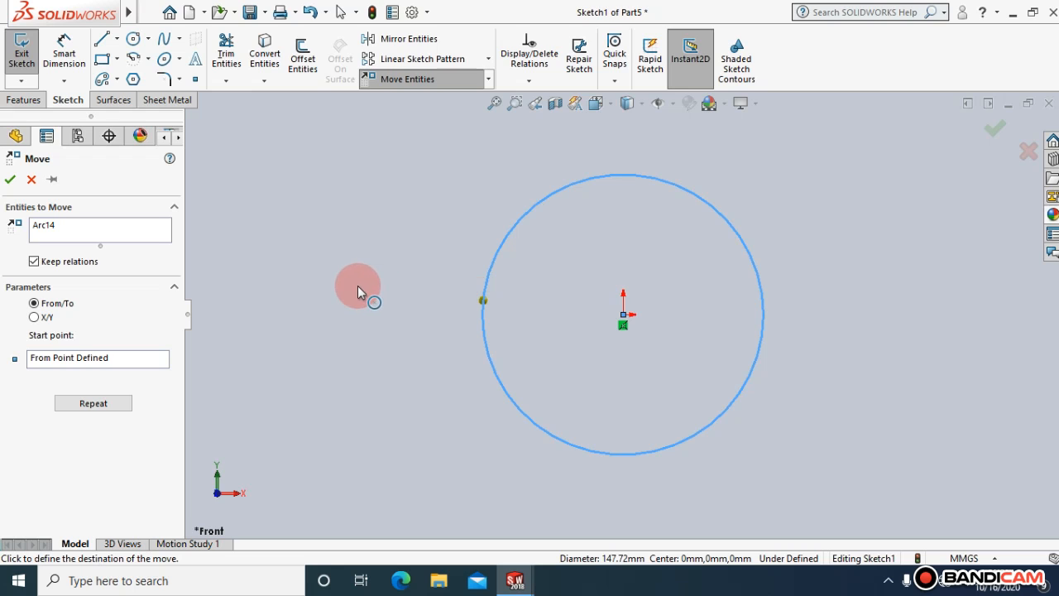
{"action": "left_click", "coordinate": [10, 180]}
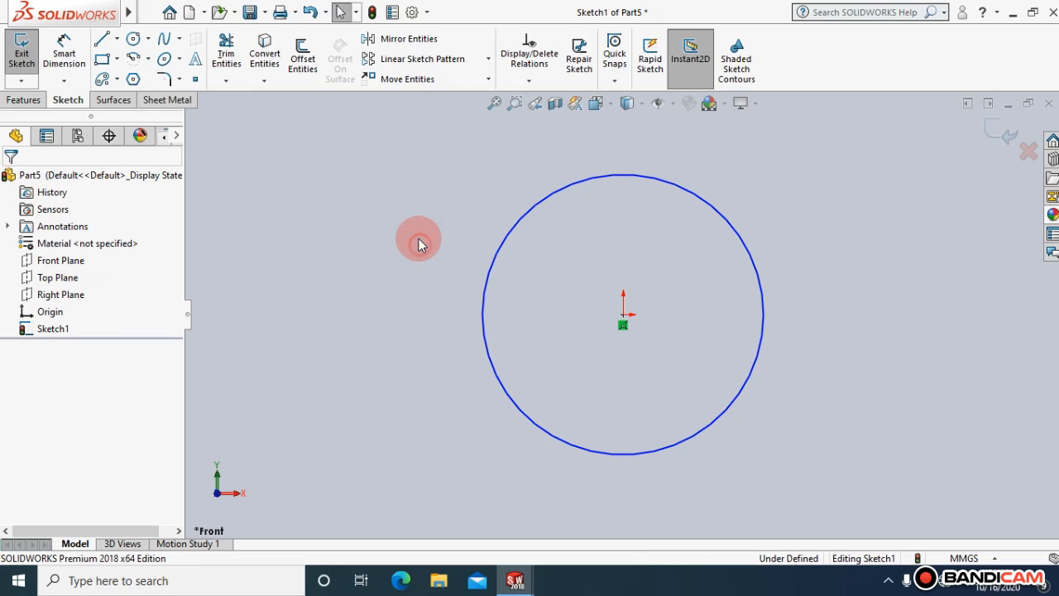
Try to move the circle with Move Entities, keeping relations and using its right quadrant point as the From/To start point.
{"action": "left_click", "coordinate": [463, 87]}
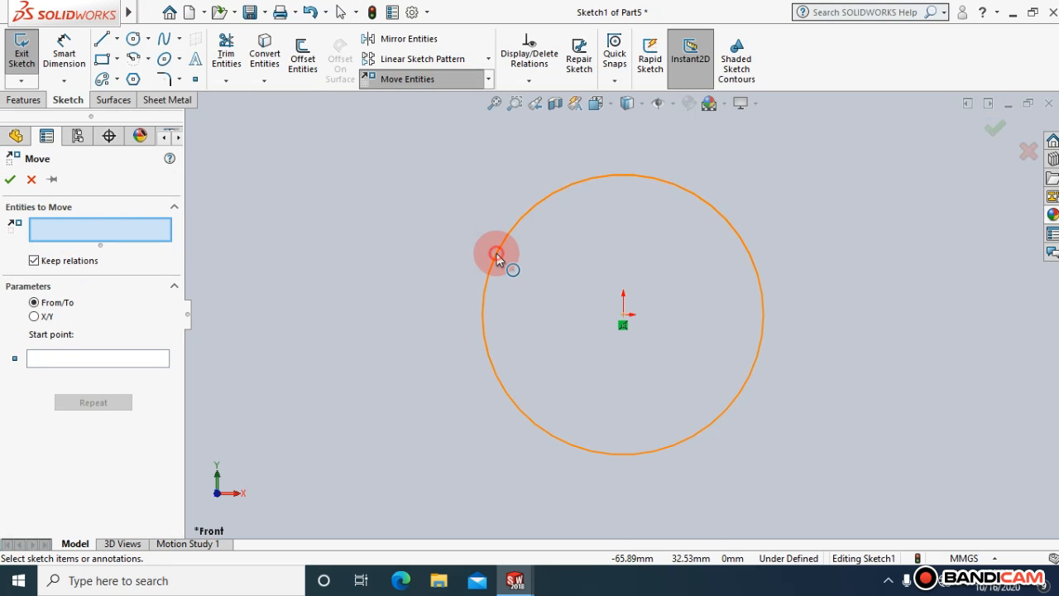
{"action": "left_click", "coordinate": [496, 255]}
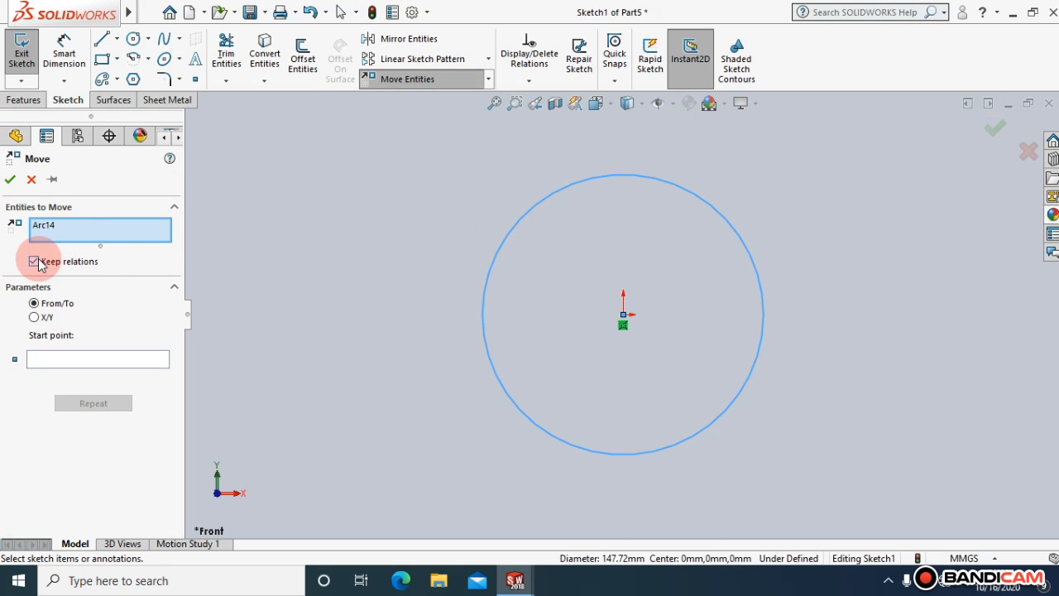
{"action": "left_click", "coordinate": [57, 359]}
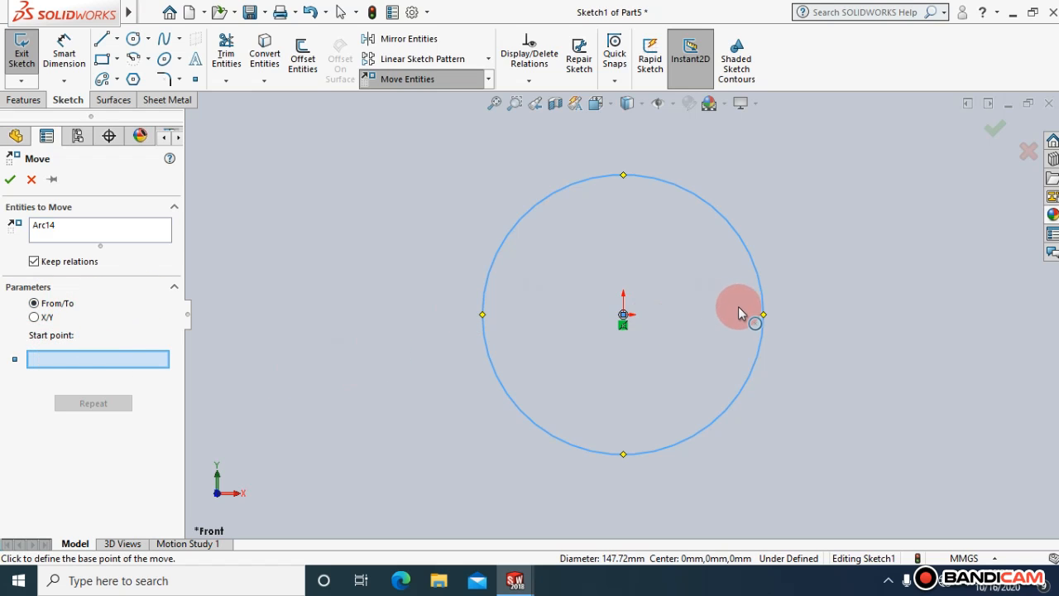
{"action": "left_click", "coordinate": [763, 314]}
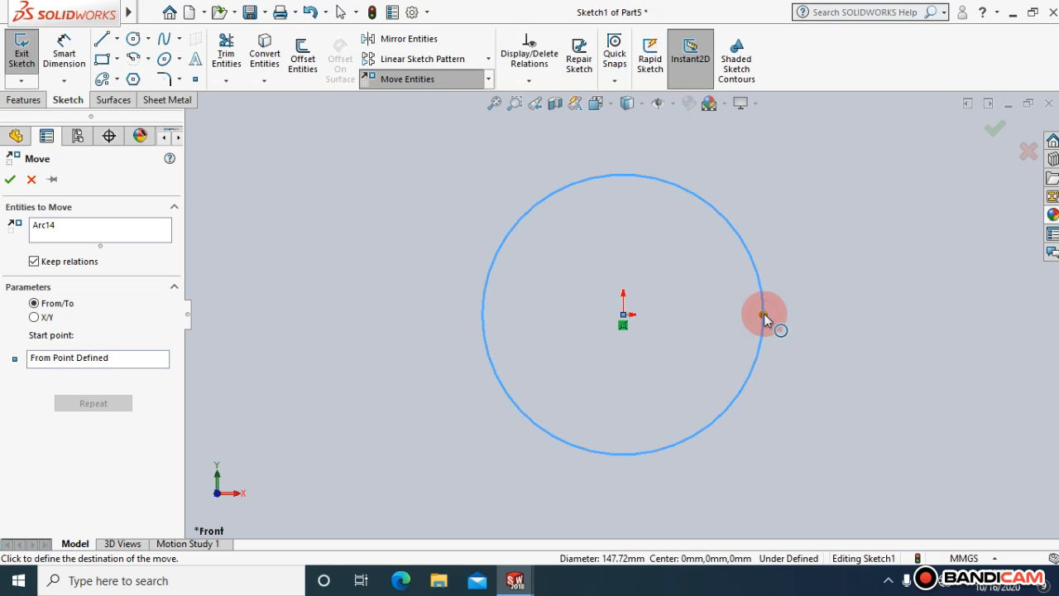
{"action": "left_click", "coordinate": [851, 314]}
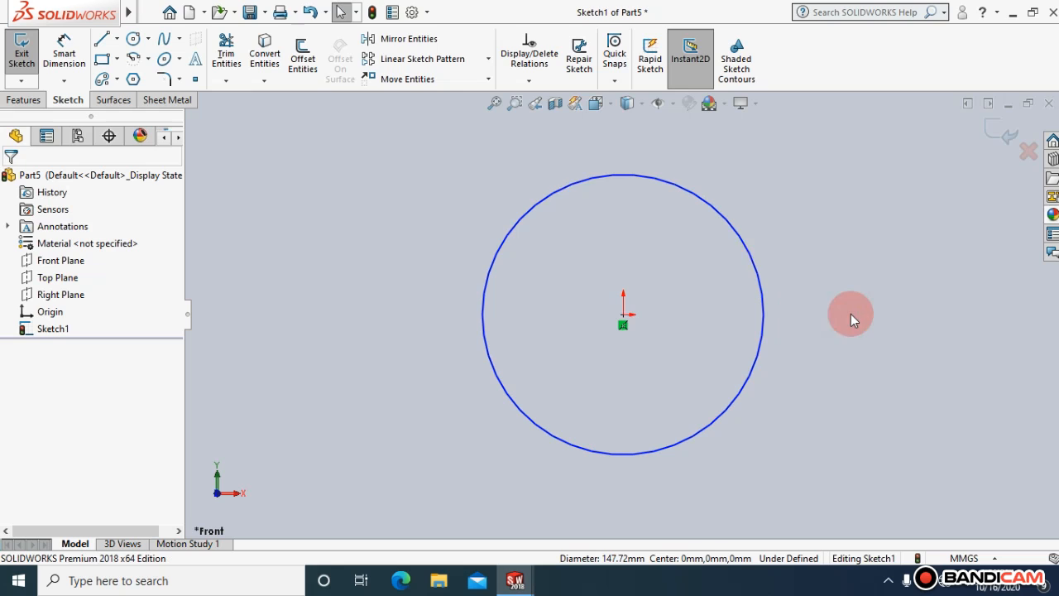
{"action": "right_click", "coordinate": [562, 187]}
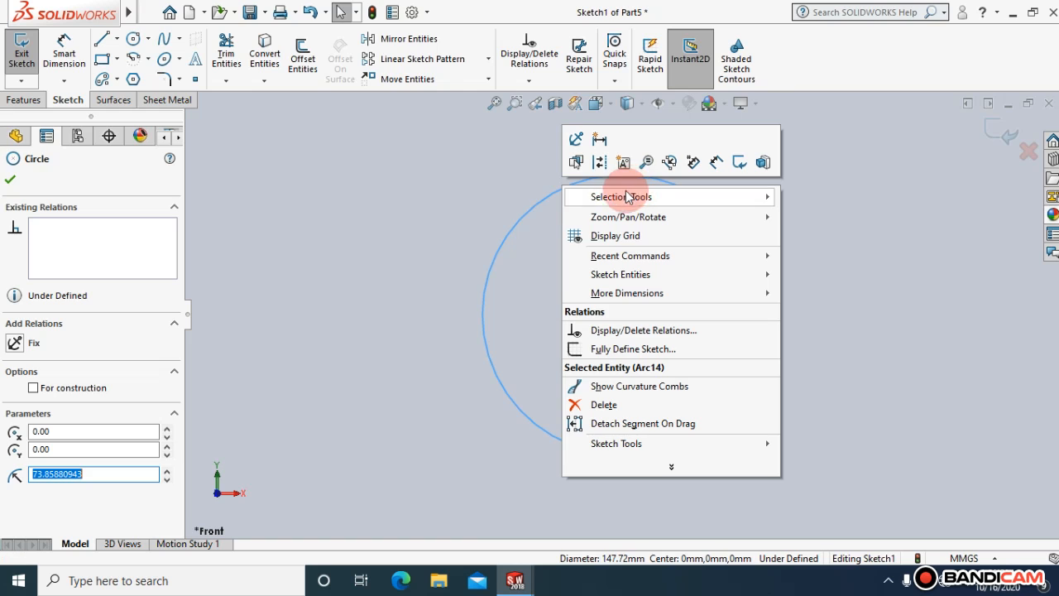
{"action": "left_click", "coordinate": [398, 217]}
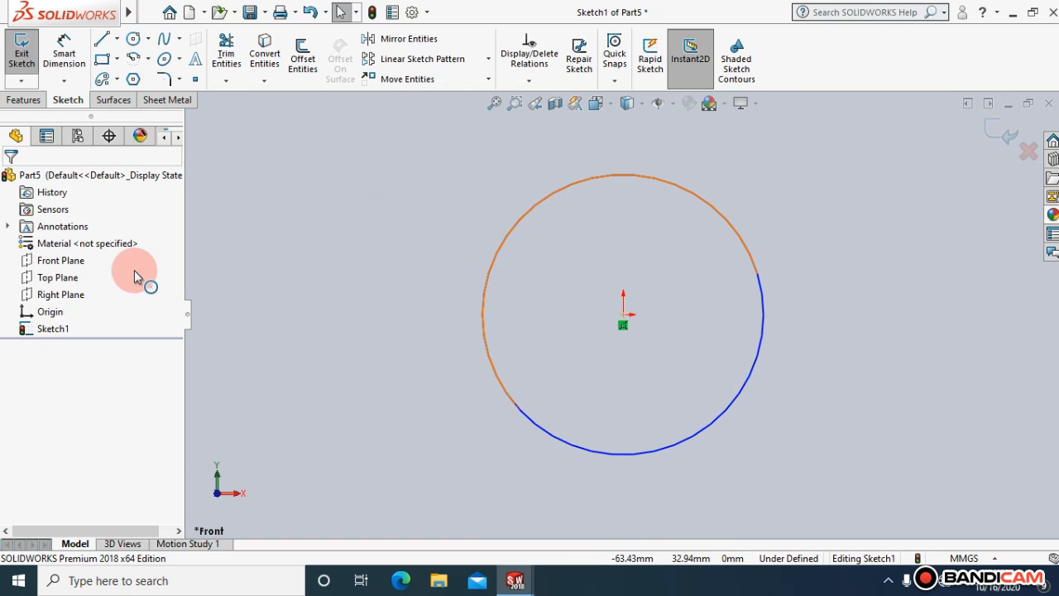
Apply Move Entities to the circle with Keep relations turned off, using its centre as the From/To start point.
{"action": "left_click", "coordinate": [457, 77]}
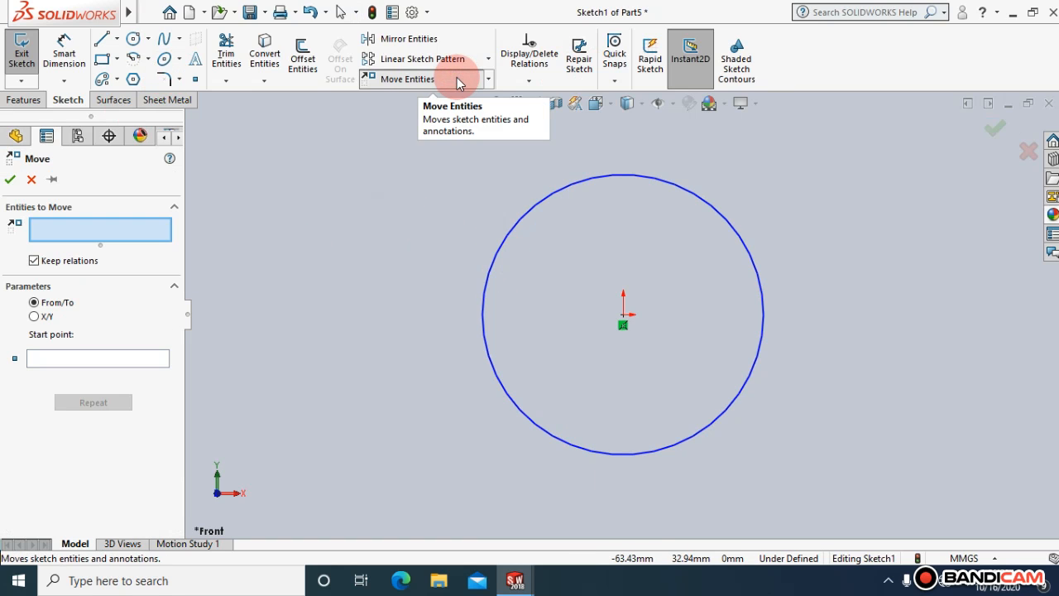
{"action": "right_click", "coordinate": [107, 223]}
{"action": "left_click", "coordinate": [132, 232]}
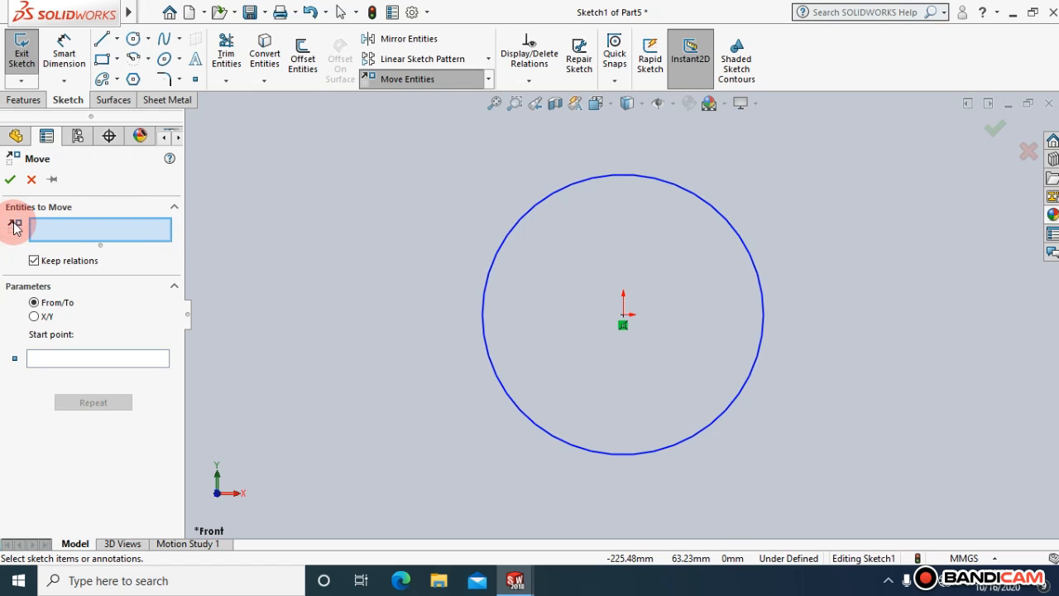
{"action": "left_click", "coordinate": [686, 191]}
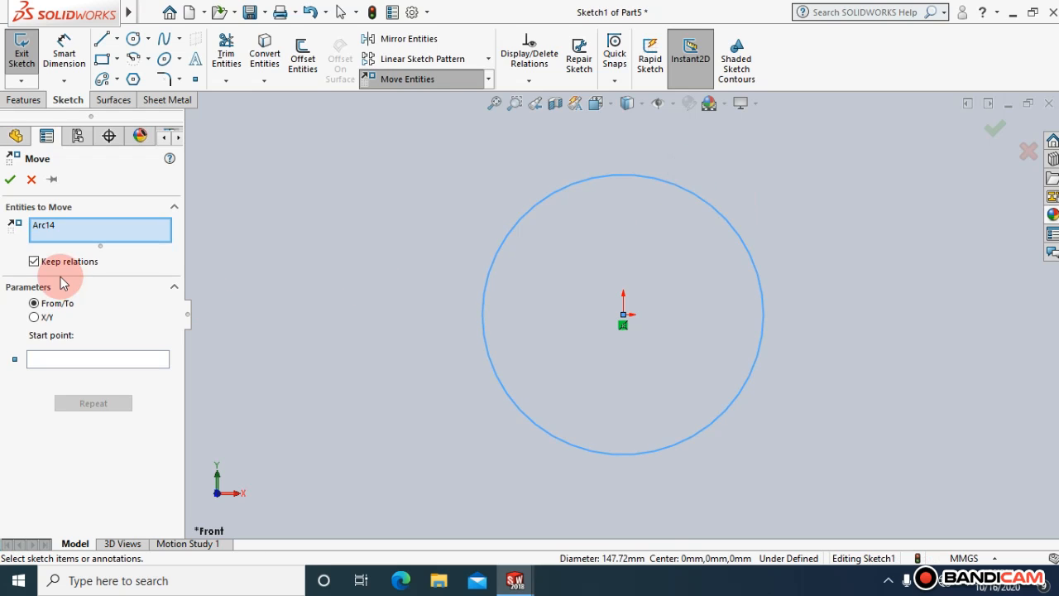
{"action": "left_click", "coordinate": [33, 263]}
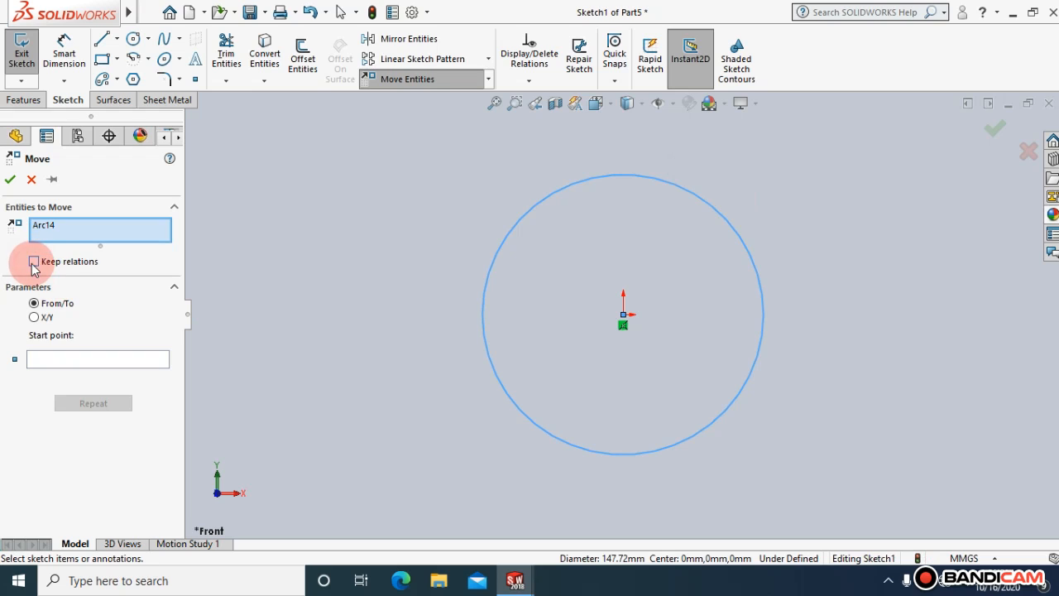
{"action": "left_click", "coordinate": [48, 360]}
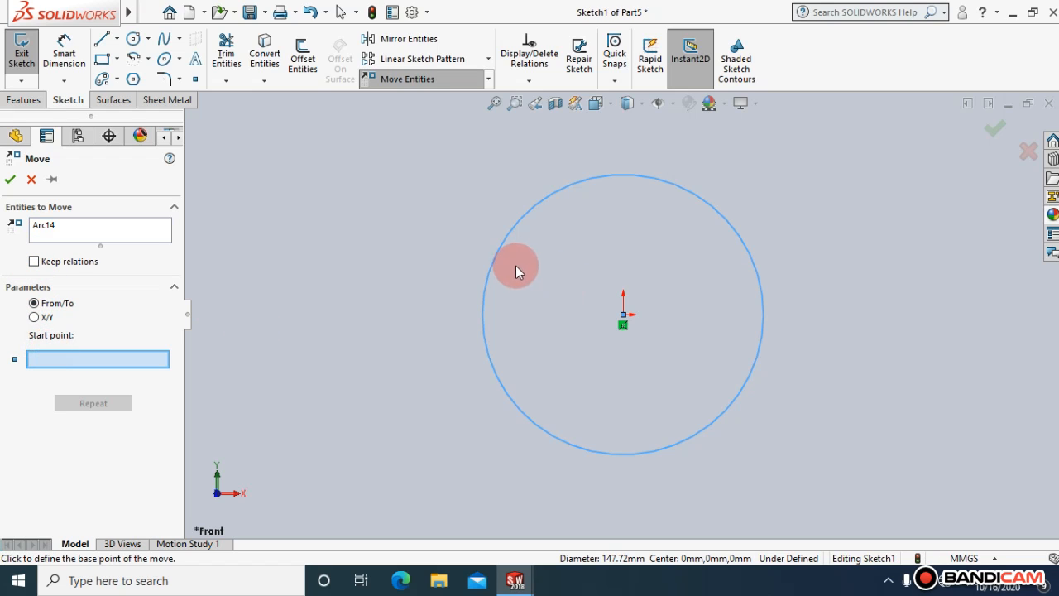
{"action": "left_click", "coordinate": [624, 316]}
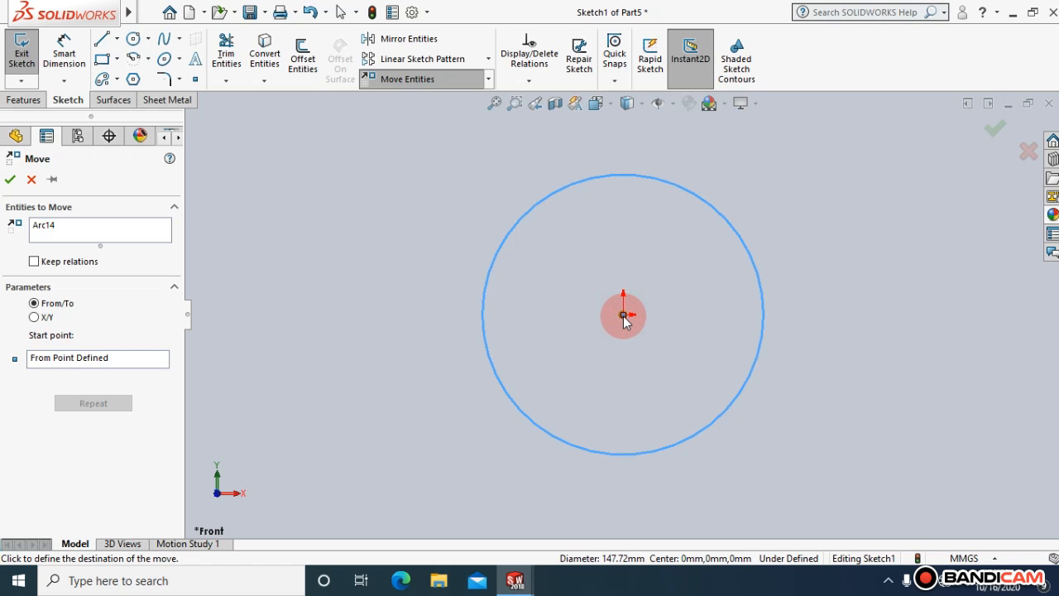
{"action": "left_click", "coordinate": [607, 317]}
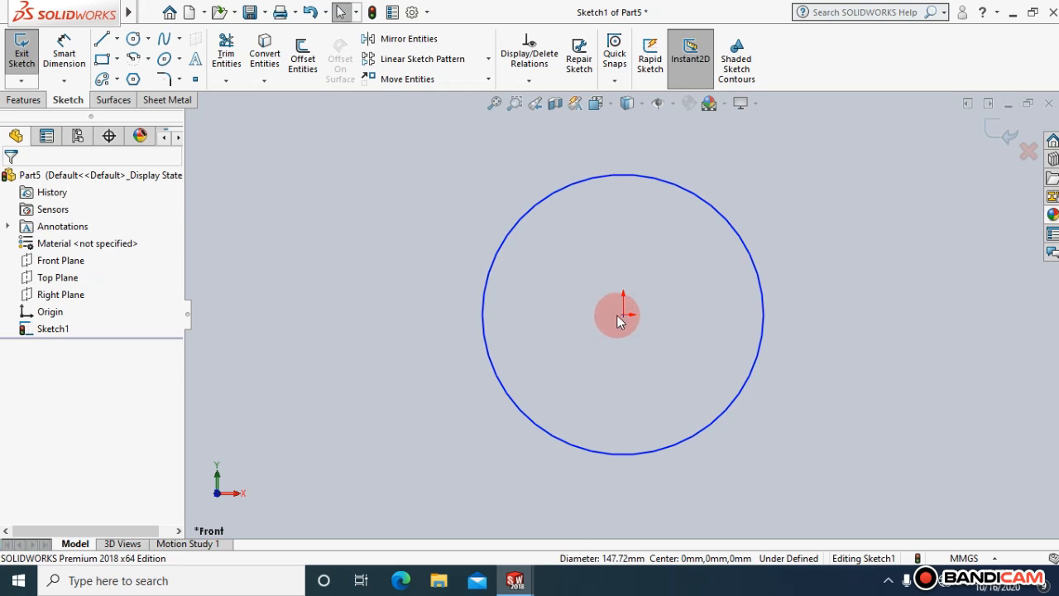
Reposition the circle freehand by its centre point to about X 63.8 mm, Y -8 mm.
{"action": "left_click_drag", "start_coordinate": [623, 315], "coordinate": [725, 335]}
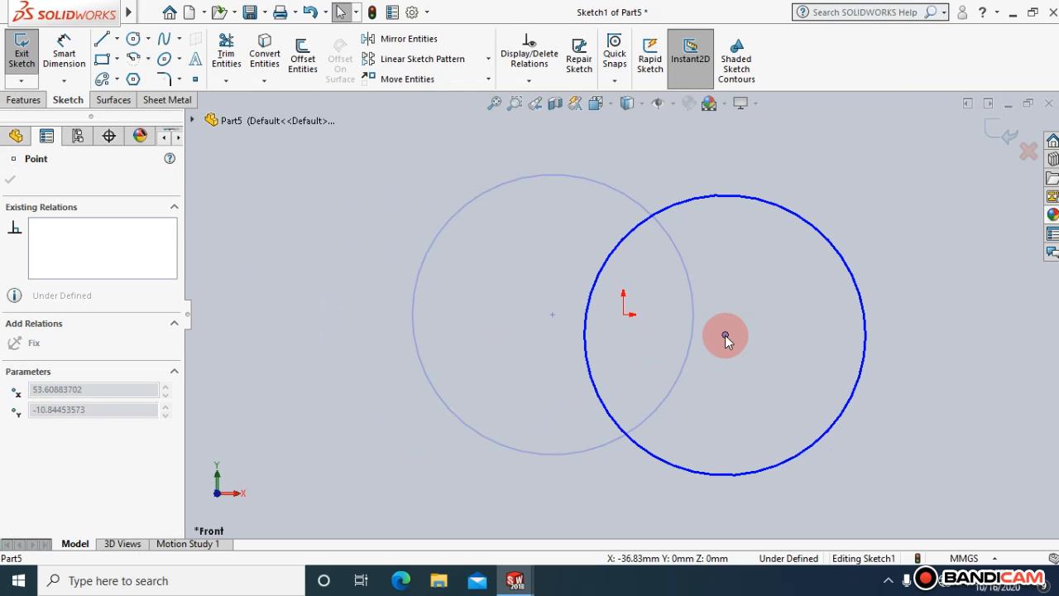
{"action": "left_click_drag", "start_coordinate": [725, 336], "coordinate": [745, 330]}
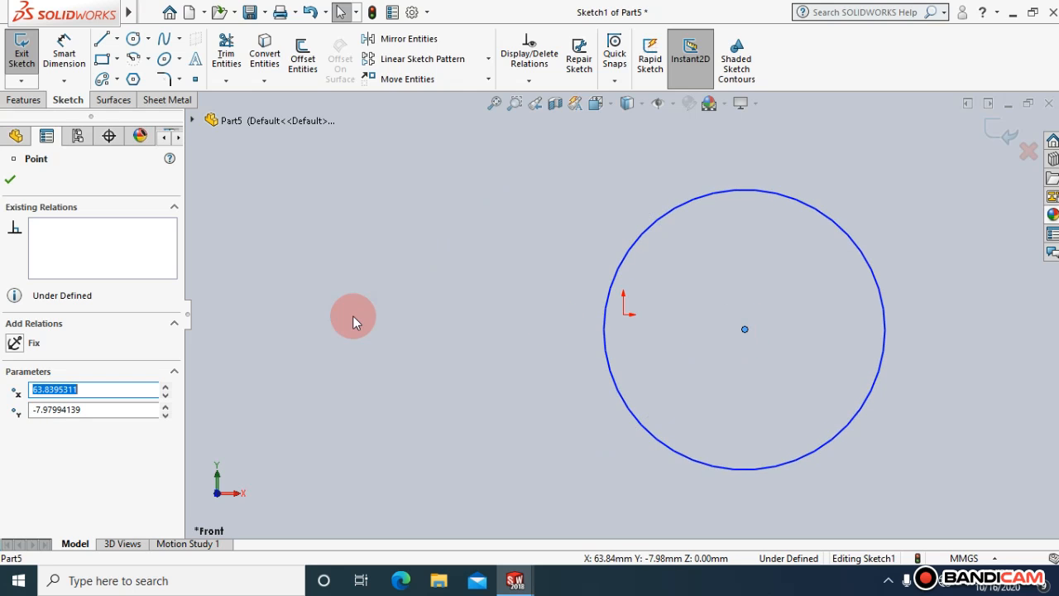
{"action": "left_click", "coordinate": [10, 178]}
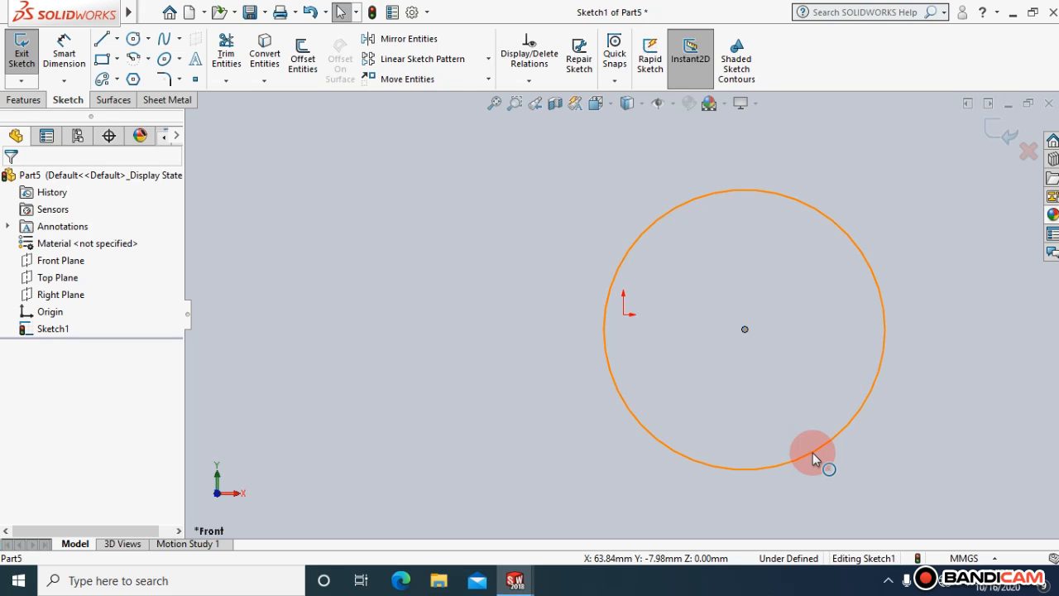
Undo the circle's moves and its creation until the sketch is empty.
{"action": "key", "text": "ctrl+z"}
{"action": "key", "text": "ctrl+z"}
{"action": "key", "text": "ctrl+z"}
{"action": "key", "text": "ctrl+z"}
{"action": "key", "text": "ctrl+z"}
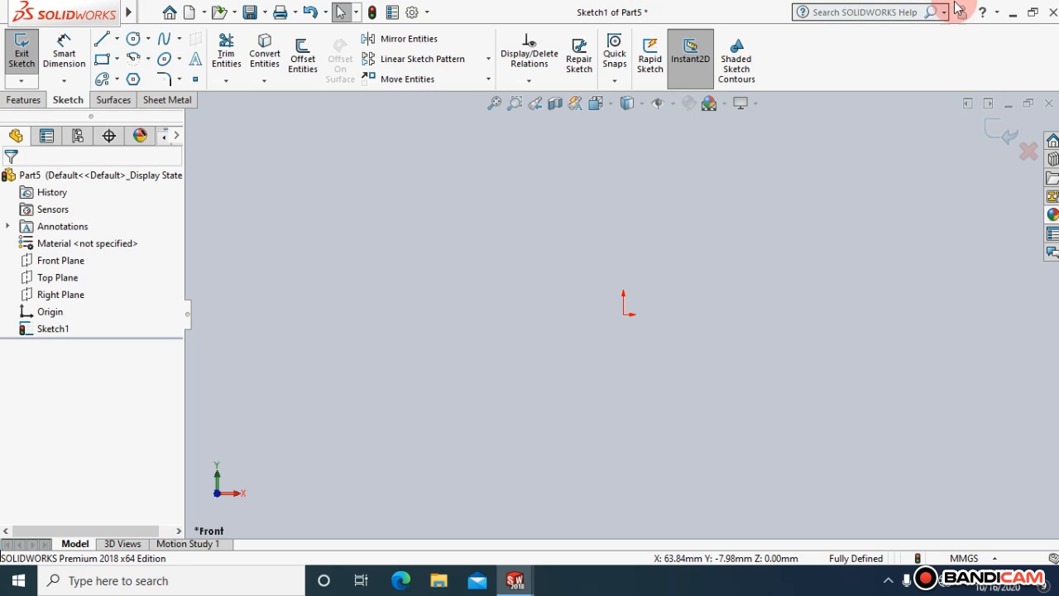
{"action": "left_click", "coordinate": [1016, 11]}
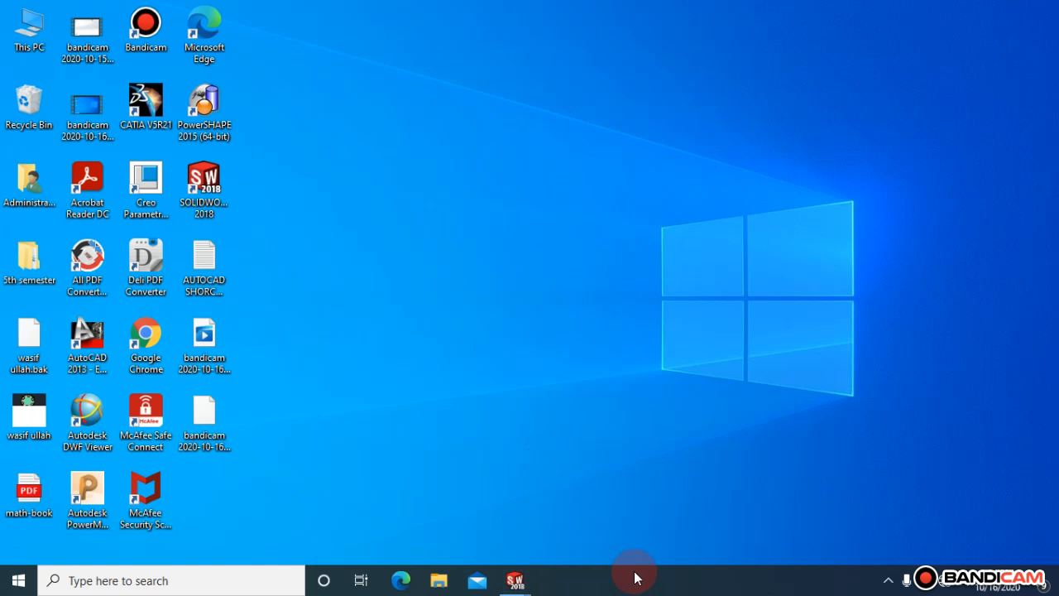
{"action": "left_click", "coordinate": [890, 581]}
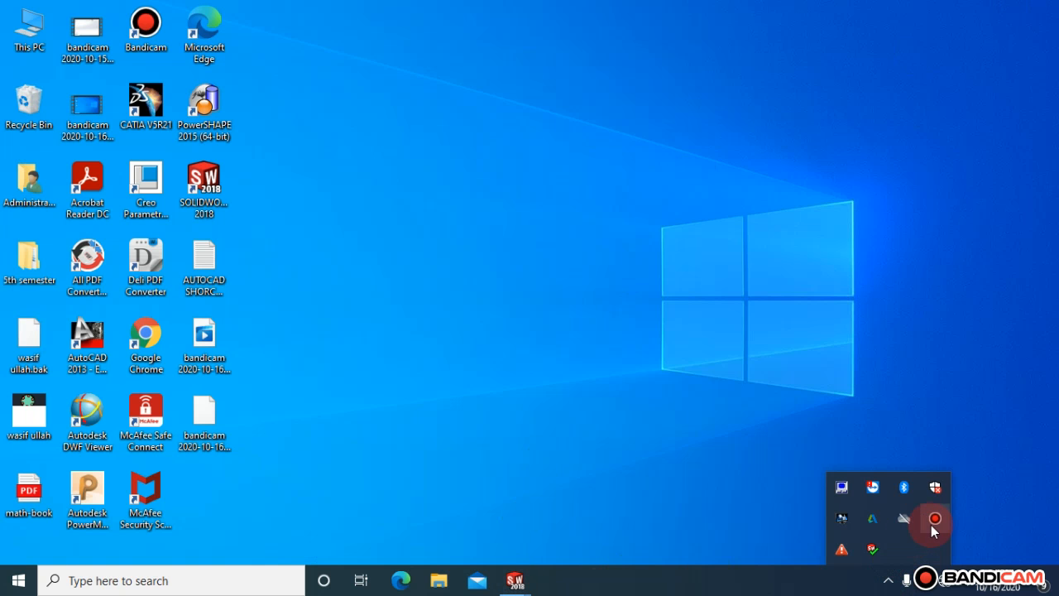
{"action": "left_click", "coordinate": [933, 522]}
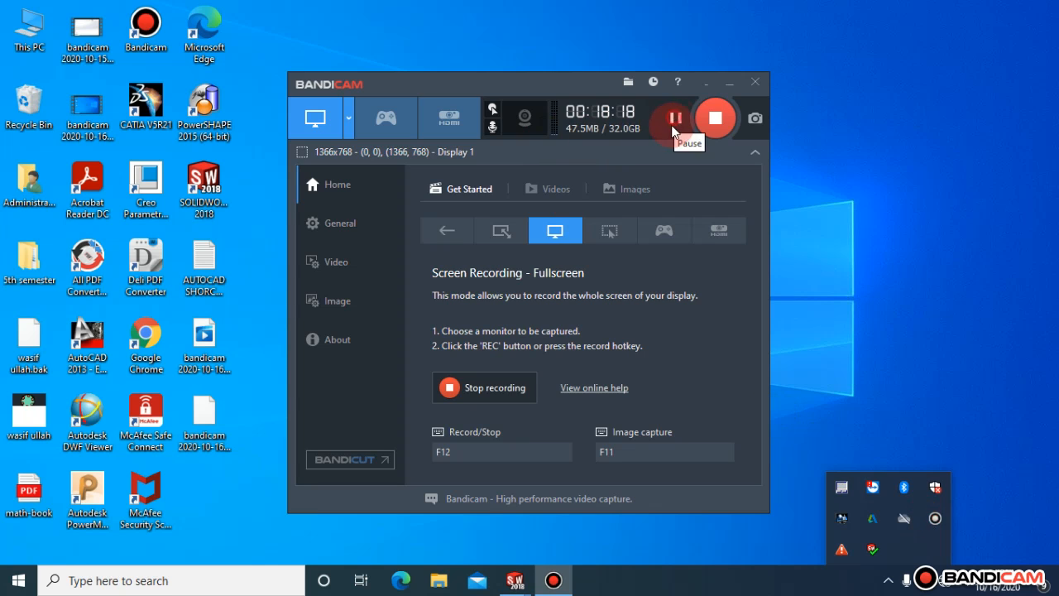
{"action": "left_click", "coordinate": [739, 83]}
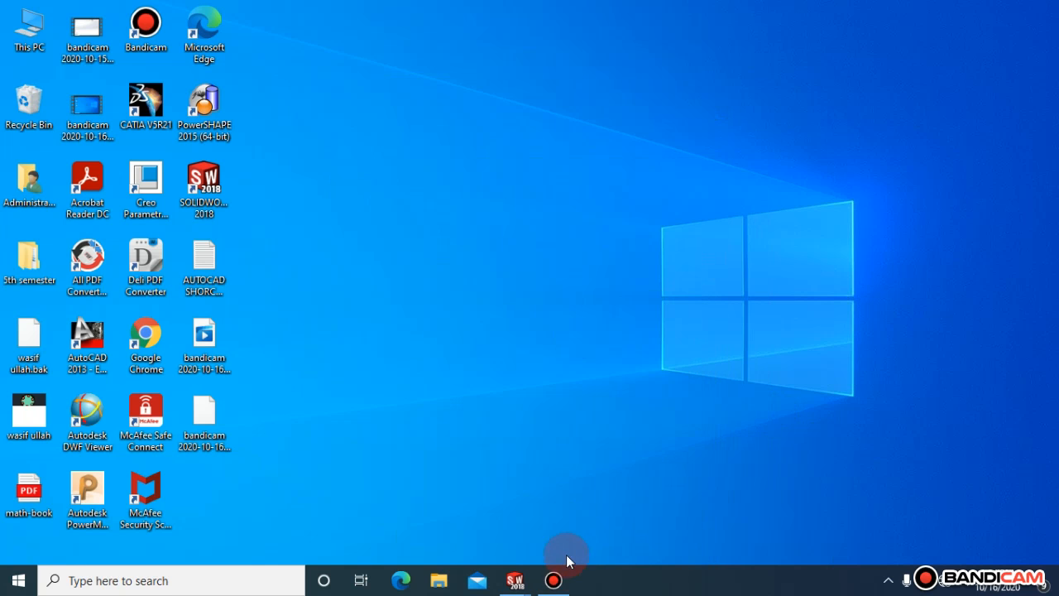
{"action": "left_click", "coordinate": [519, 580]}
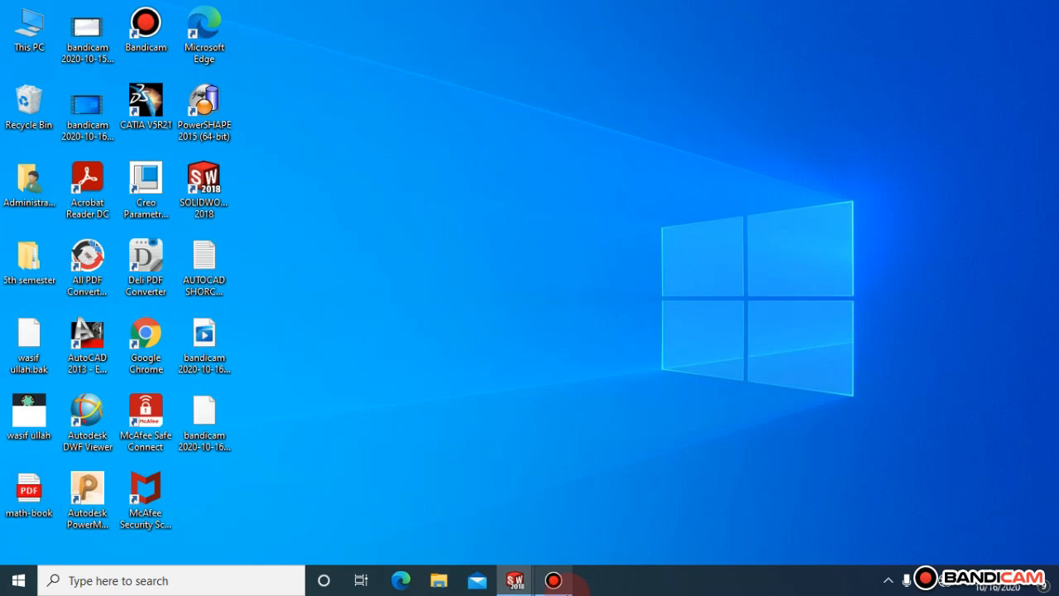
{"action": "left_click", "coordinate": [516, 579]}
{"action": "left_click", "coordinate": [824, 524]}
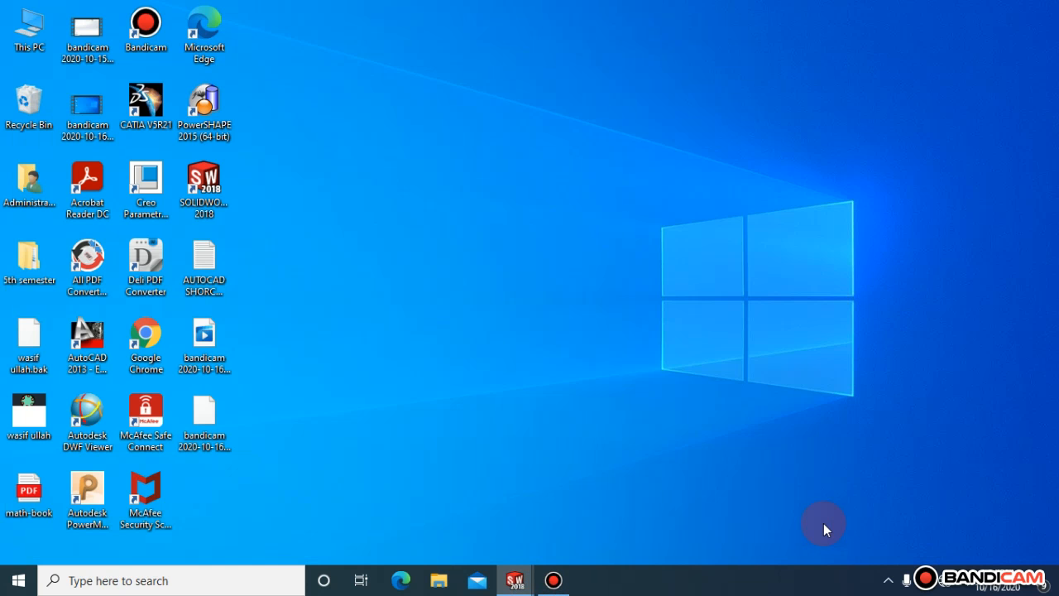
{"action": "left_click", "coordinate": [516, 582]}
{"action": "left_click", "coordinate": [815, 525]}
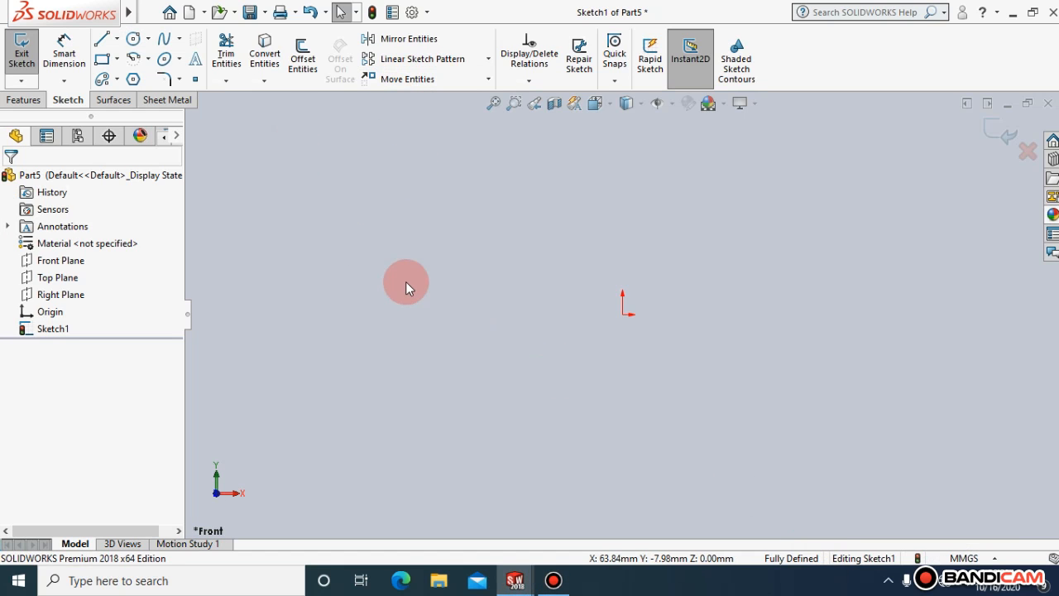
Sketch a circle centred on the origin with a radius of about 27 mm.
{"action": "left_click", "coordinate": [132, 41]}
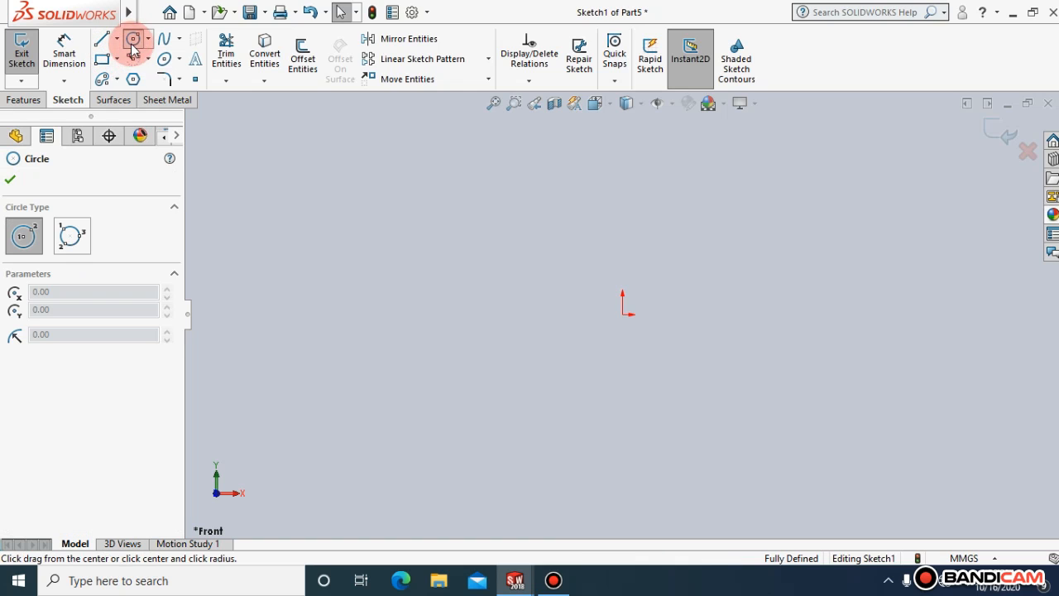
{"action": "left_click", "coordinate": [625, 315]}
{"action": "left_click", "coordinate": [667, 343]}
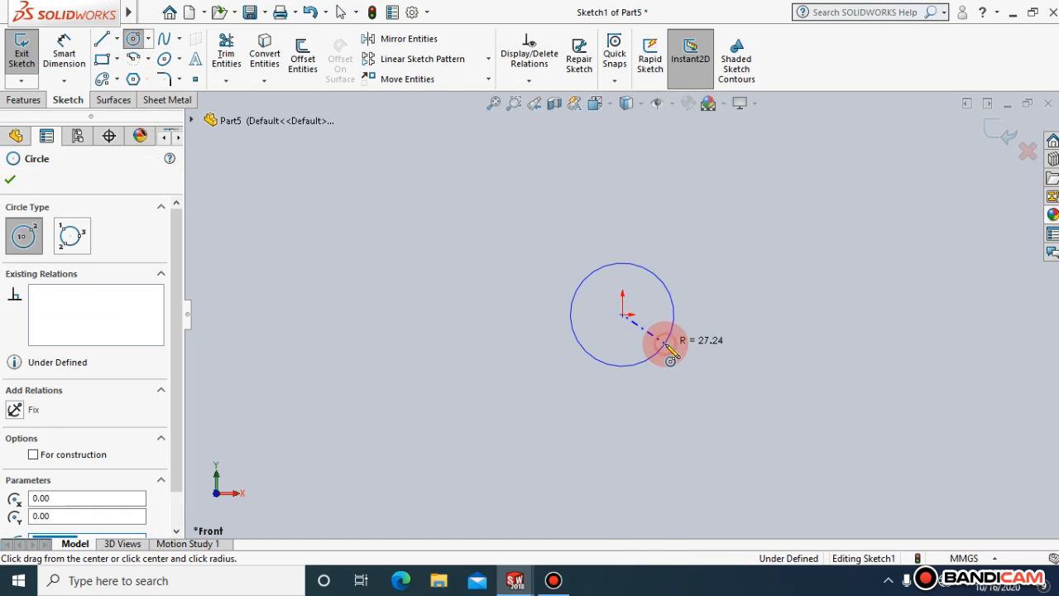
{"action": "left_click", "coordinate": [10, 181]}
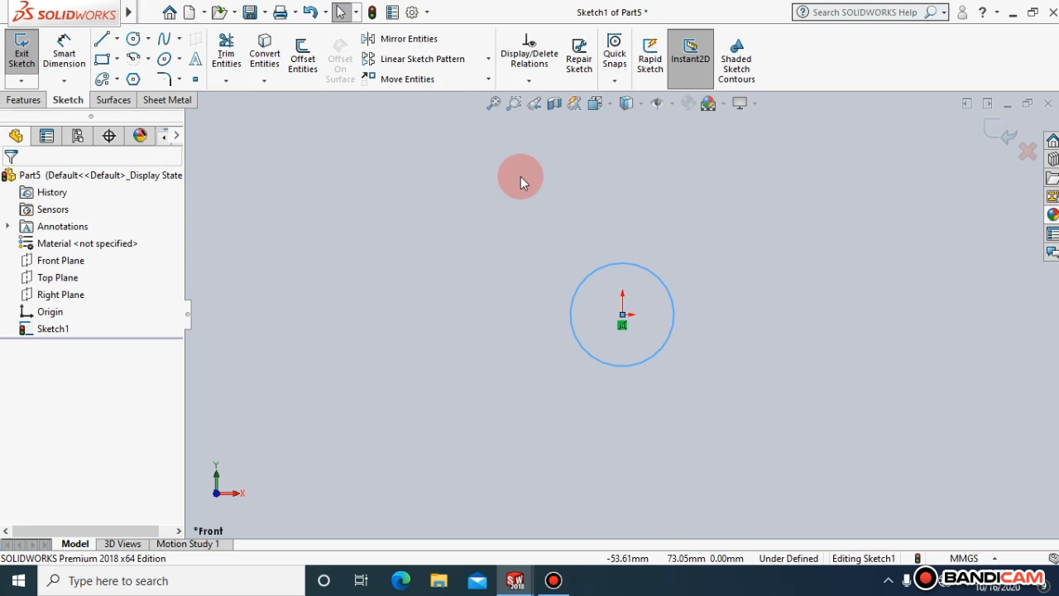
Try to move the circle with Keep relations off, using a point on its upper-left edge as the From/To start point.
{"action": "left_click", "coordinate": [449, 80]}
{"action": "left_click", "coordinate": [577, 290]}
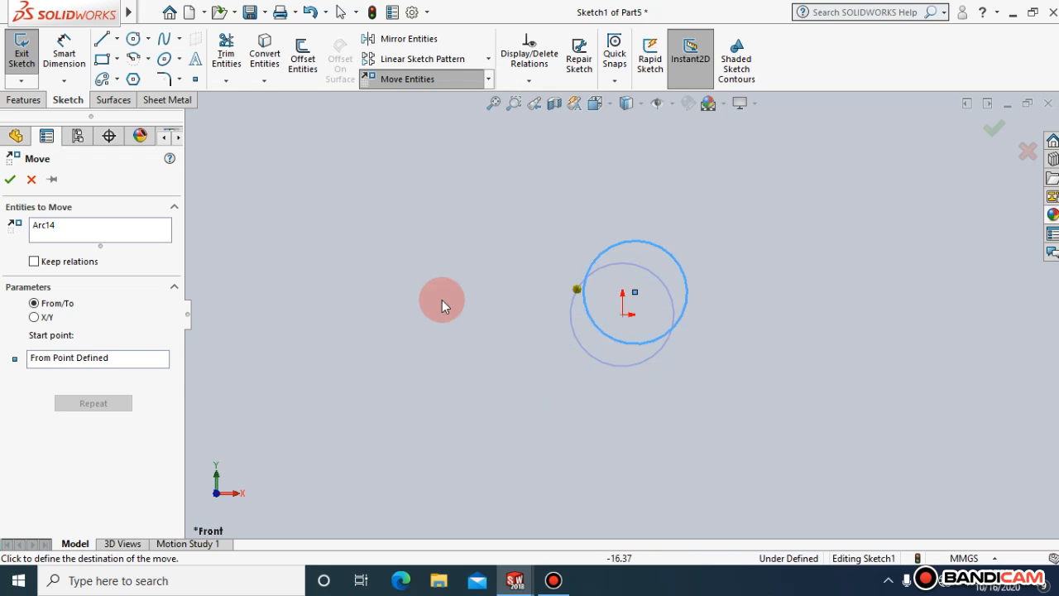
{"action": "left_click", "coordinate": [530, 229]}
{"action": "left_click", "coordinate": [31, 179]}
Delete the circle and undo the deletion.
{"action": "left_click_drag", "start_coordinate": [741, 403], "coordinate": [539, 260]}
{"action": "key", "text": "Delete"}
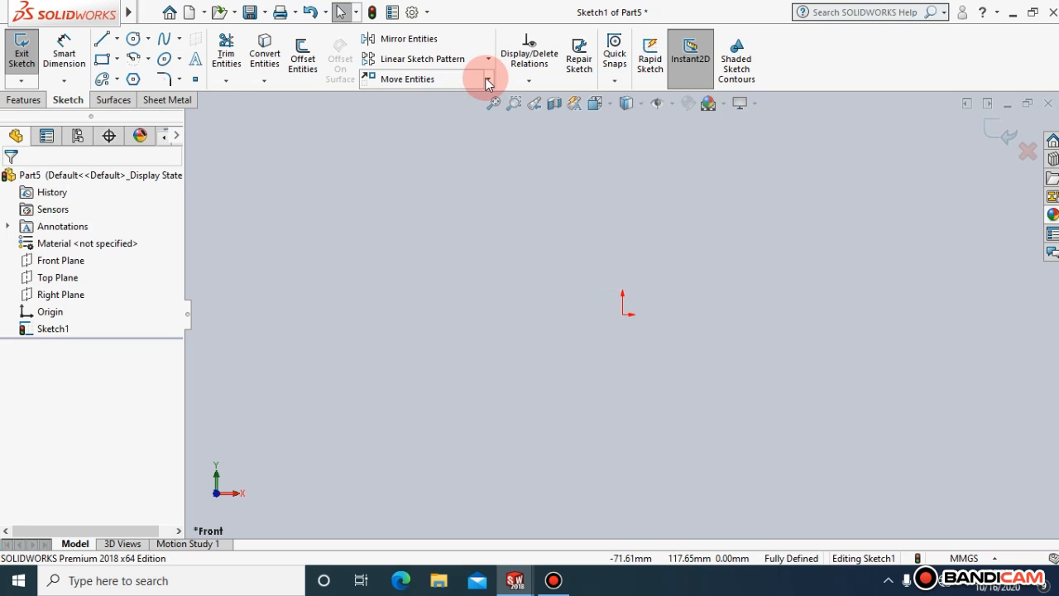
{"action": "key", "text": "ctrl+z"}
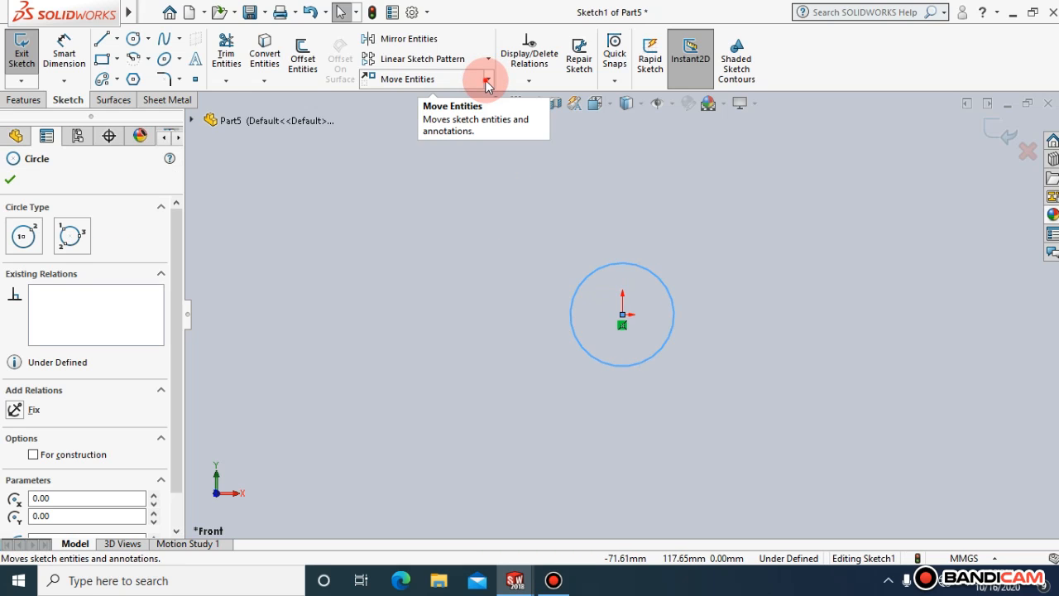
Copy the circle with Copy Entities from a point on its left edge, placing the copy left of and slightly below the original.
{"action": "left_click", "coordinate": [487, 80]}
{"action": "left_click", "coordinate": [413, 118]}
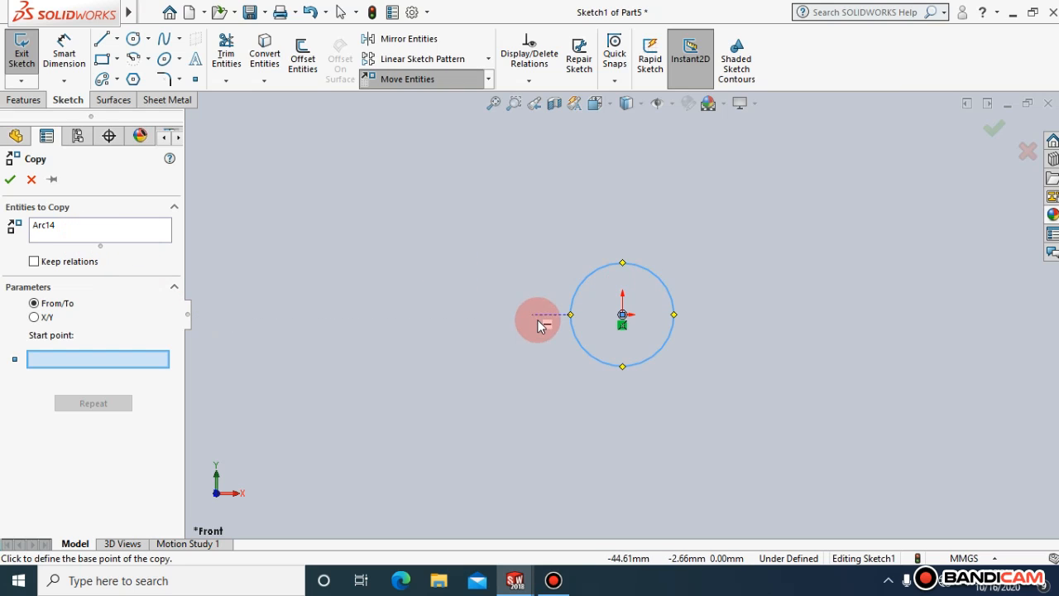
{"action": "left_click", "coordinate": [571, 314]}
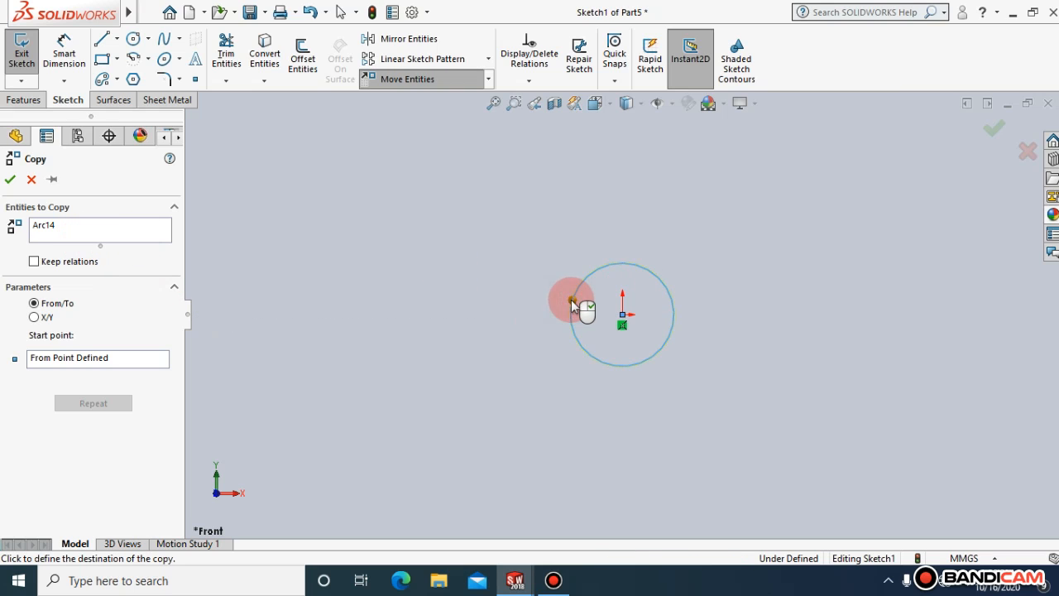
{"action": "left_click", "coordinate": [431, 317]}
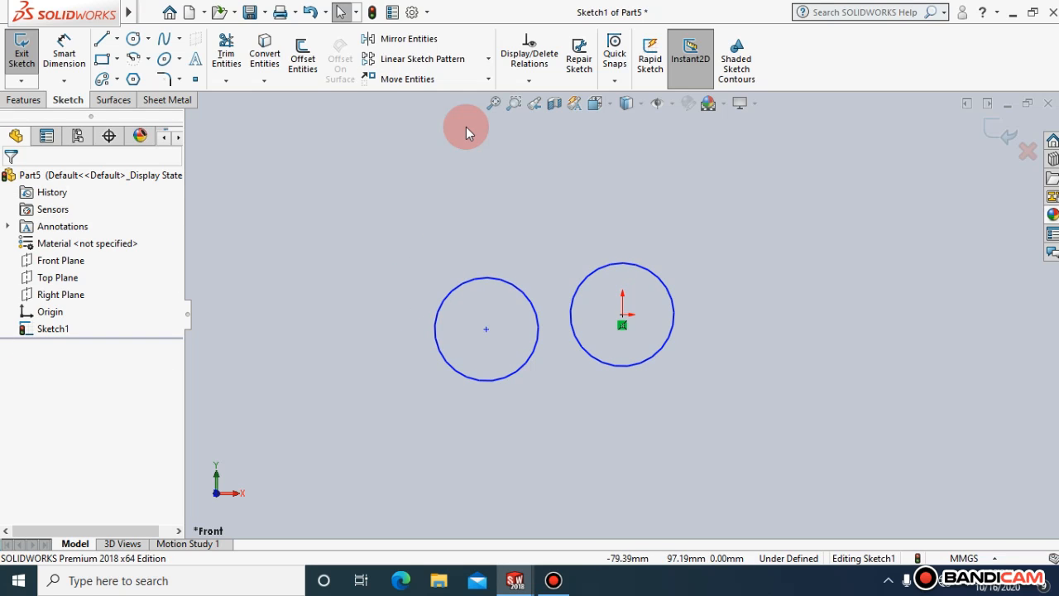
Copy the left circle with Copy Entities from its centre point, and move the copy's centre to about X -124.81, Y 37.44 mm.
{"action": "left_click", "coordinate": [494, 86]}
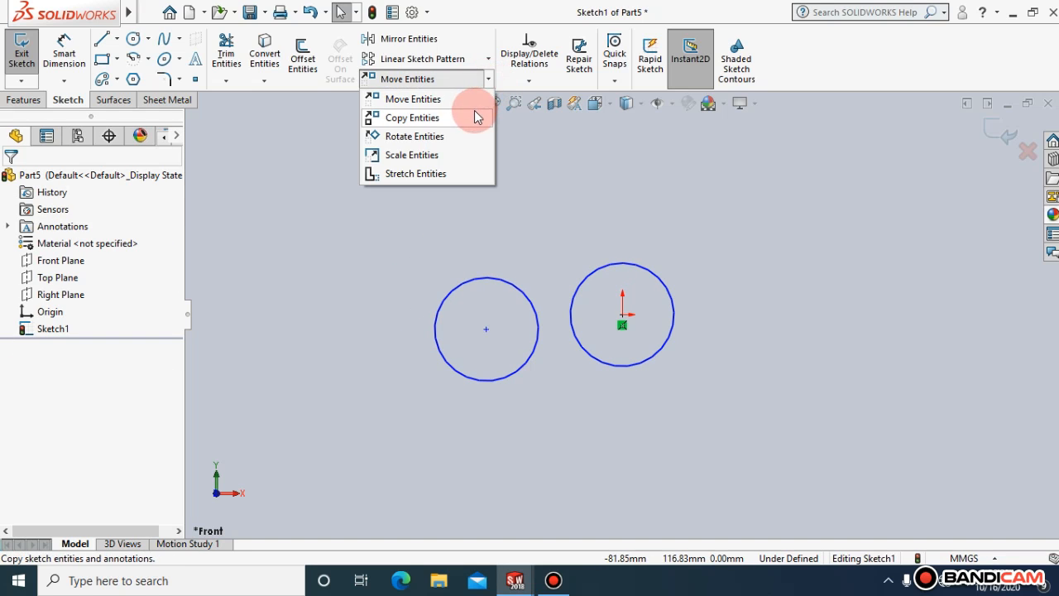
{"action": "left_click", "coordinate": [474, 112]}
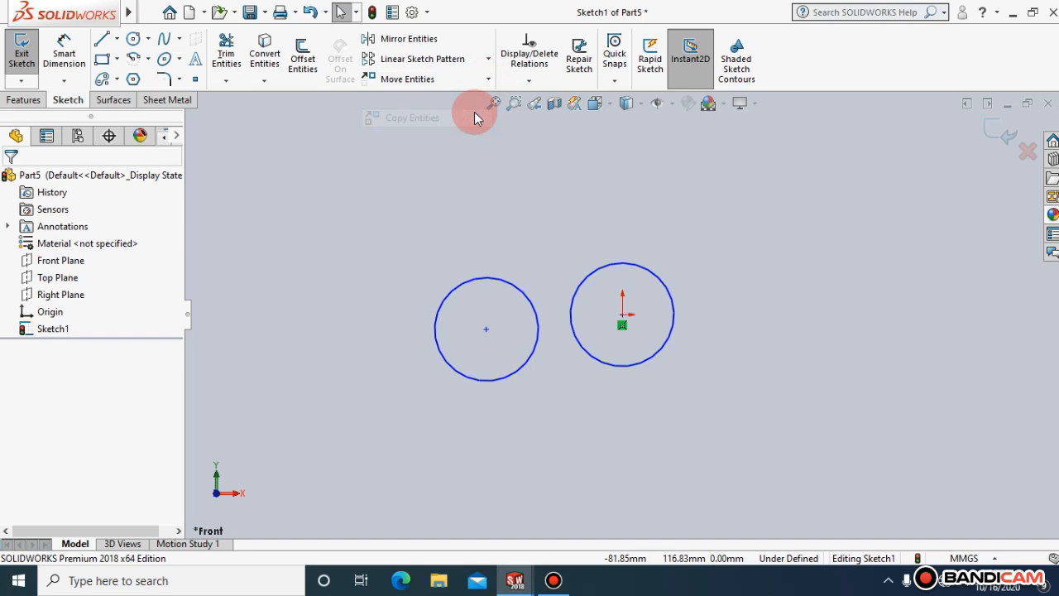
{"action": "left_click", "coordinate": [487, 277]}
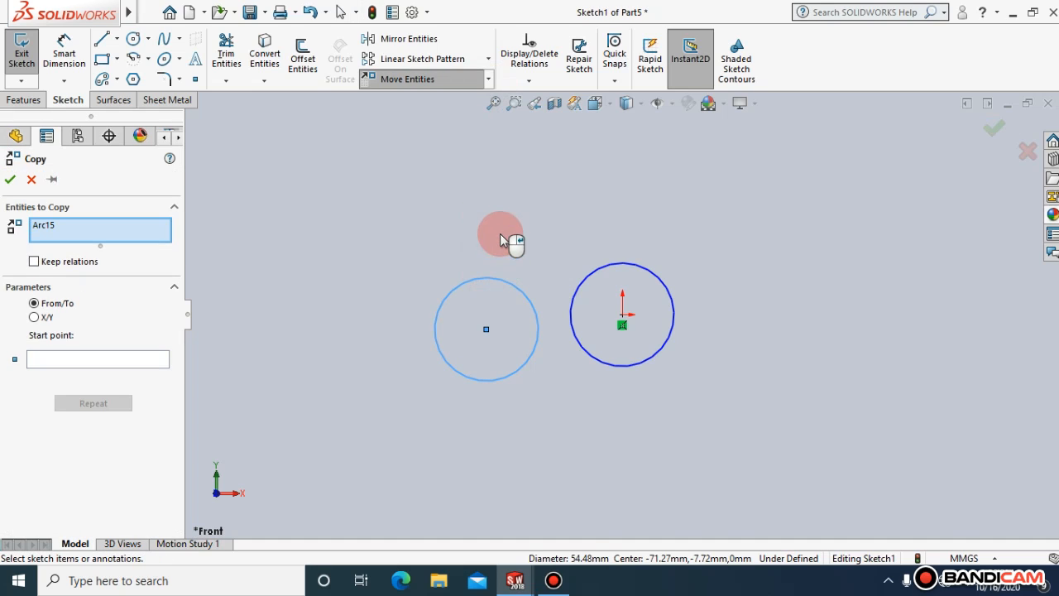
{"action": "left_click", "coordinate": [114, 358]}
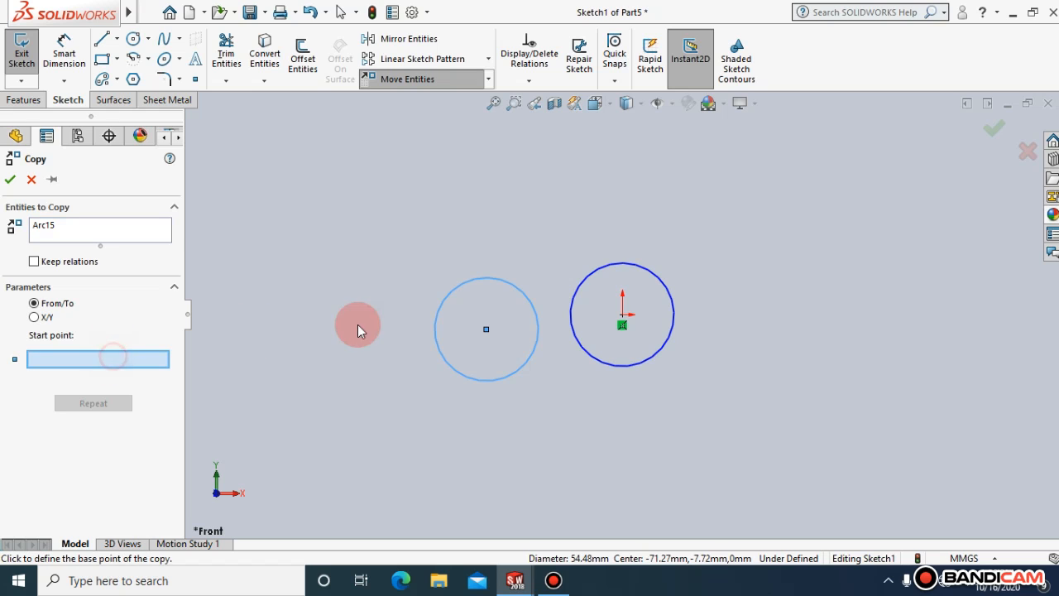
{"action": "left_click", "coordinate": [486, 329]}
{"action": "left_click", "coordinate": [514, 216]}
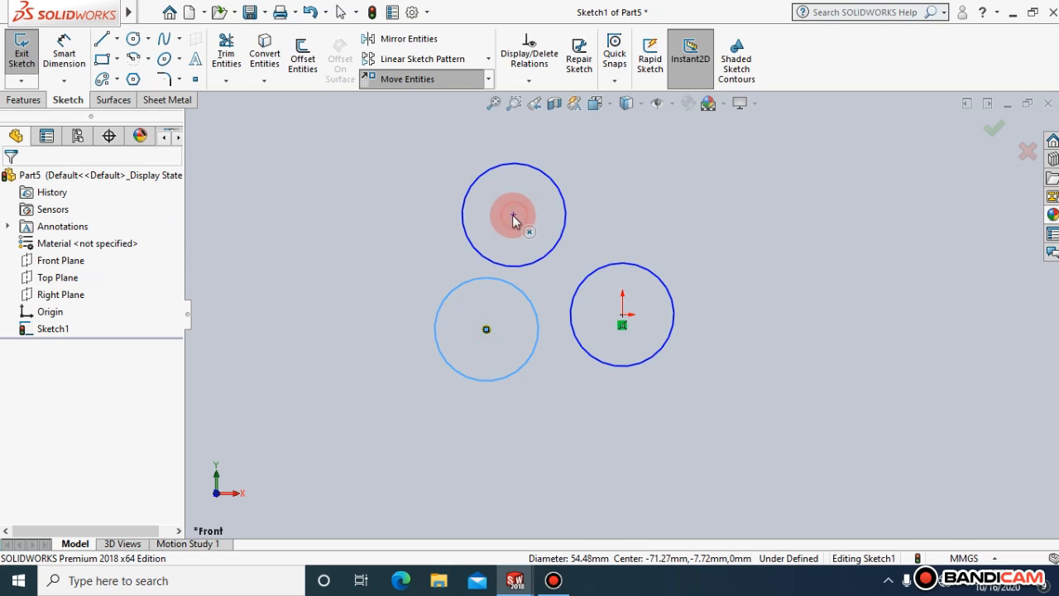
{"action": "left_click_drag", "start_coordinate": [514, 216], "coordinate": [385, 243]}
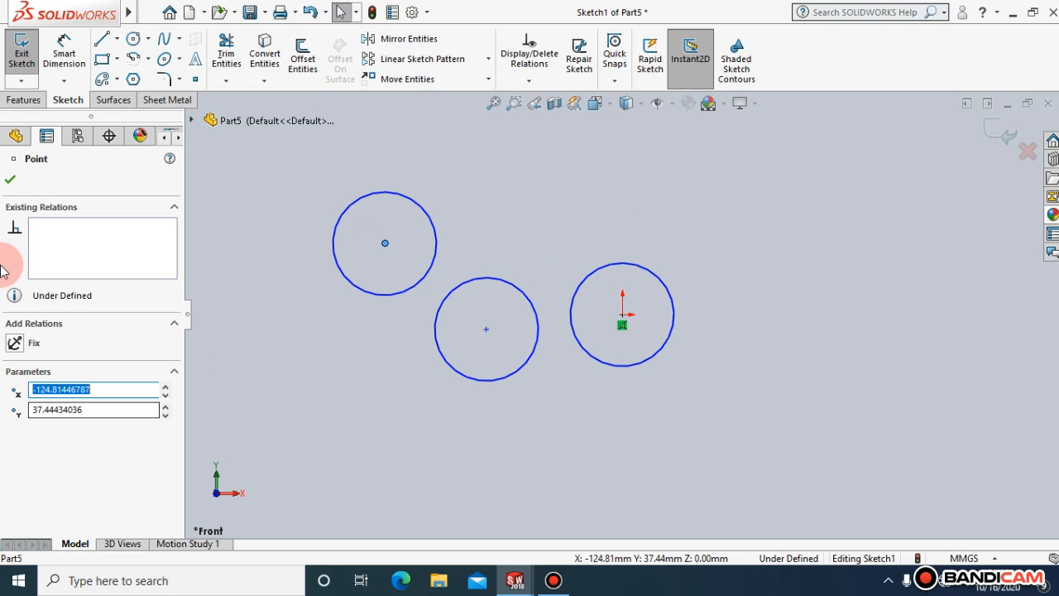
{"action": "left_click", "coordinate": [11, 179]}
Delete all three circles from the sketch.
{"action": "left_click", "coordinate": [483, 374]}
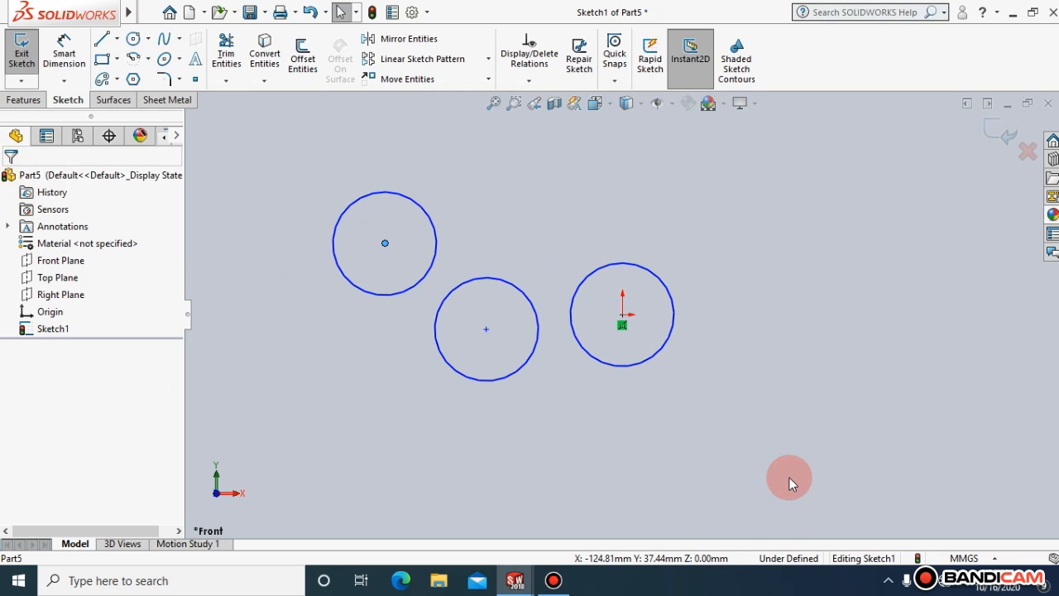
{"action": "left_click_drag", "start_coordinate": [790, 478], "coordinate": [337, 183]}
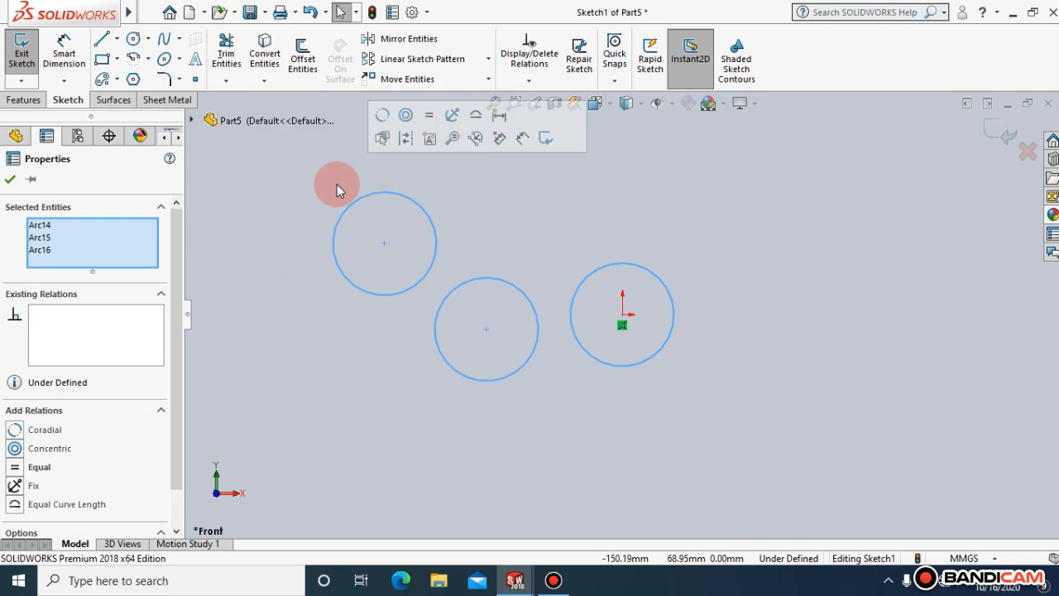
{"action": "key", "text": "Delete"}
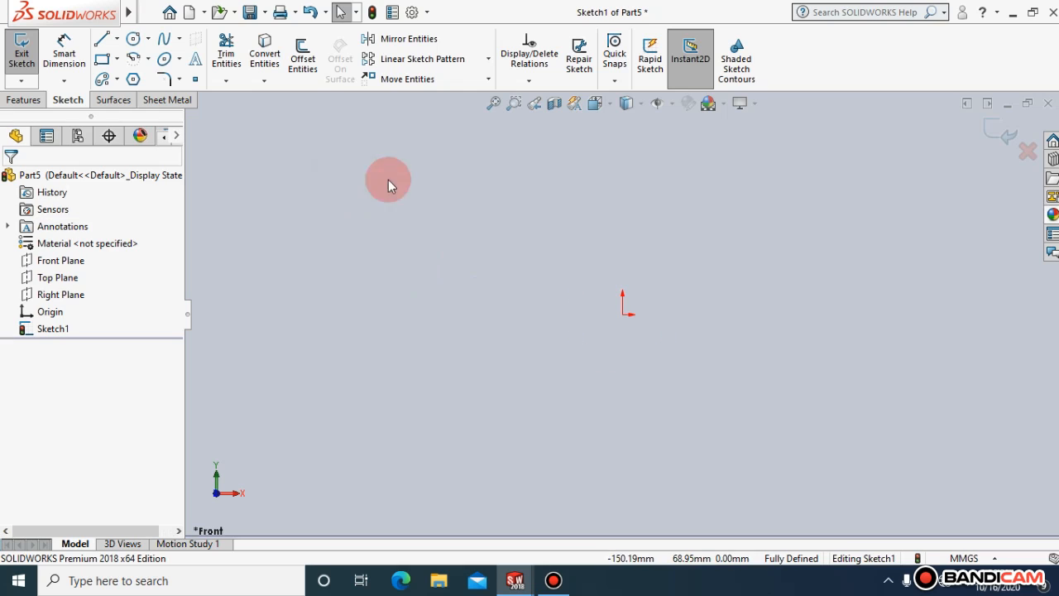
Sketch a circle about 69 mm in diameter centred on the origin.
{"action": "left_click", "coordinate": [134, 39]}
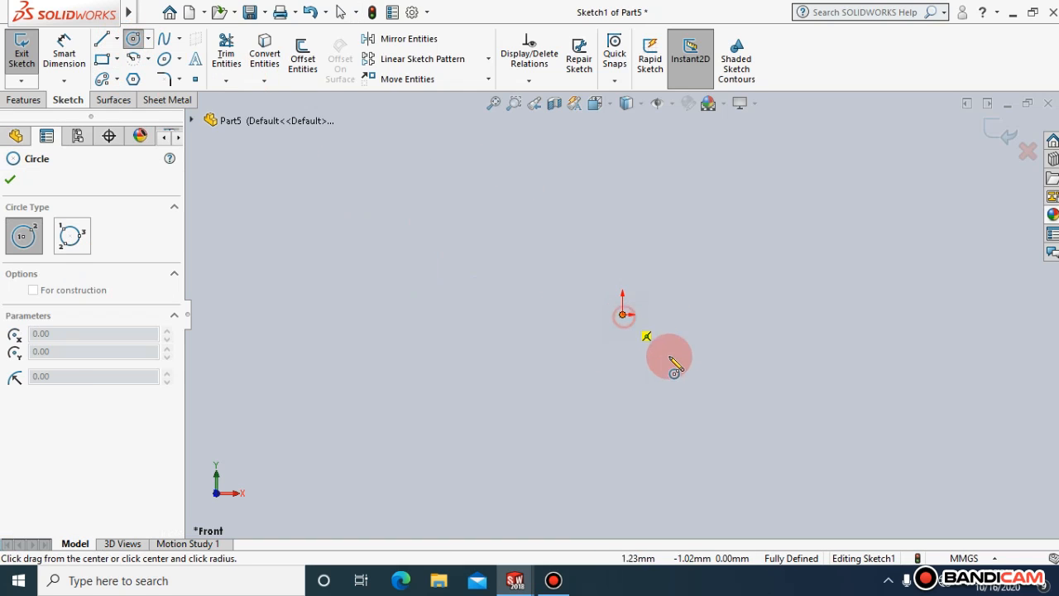
{"action": "left_click", "coordinate": [623, 315]}
{"action": "left_click", "coordinate": [672, 354]}
{"action": "left_click", "coordinate": [10, 179]}
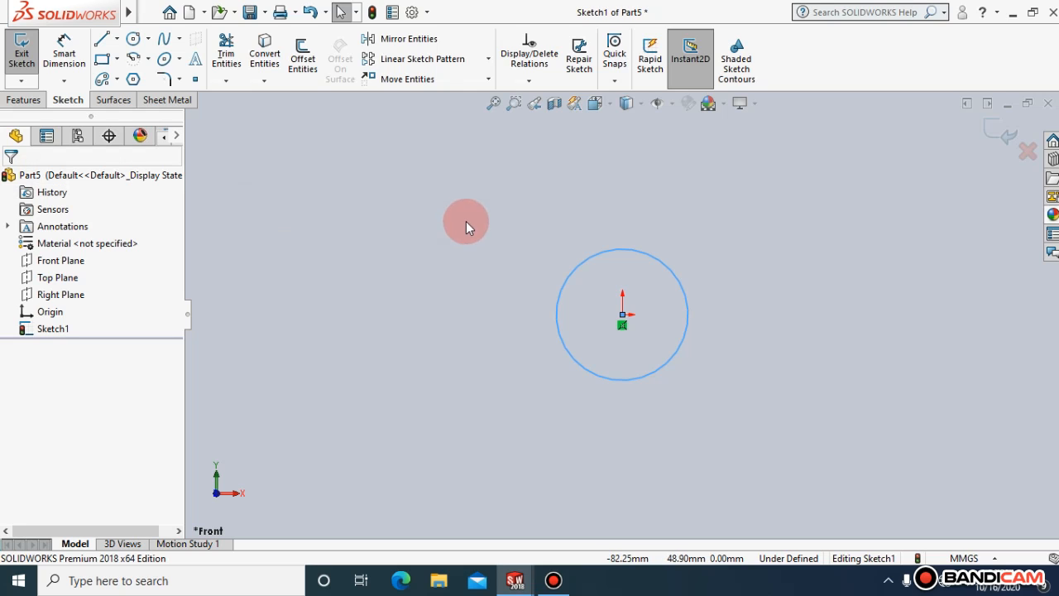
Set up Scale Entities with Copy on for the circle, about a point on its upper-left edge, with a scale factor of 2.
{"action": "left_click", "coordinate": [489, 79]}
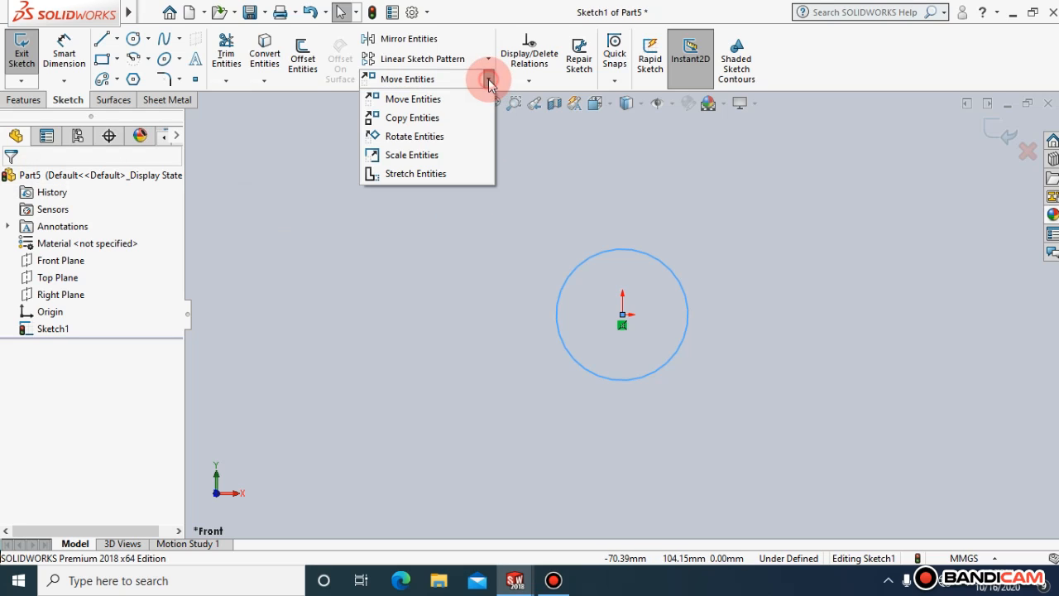
{"action": "left_click", "coordinate": [446, 155]}
{"action": "left_click", "coordinate": [578, 272]}
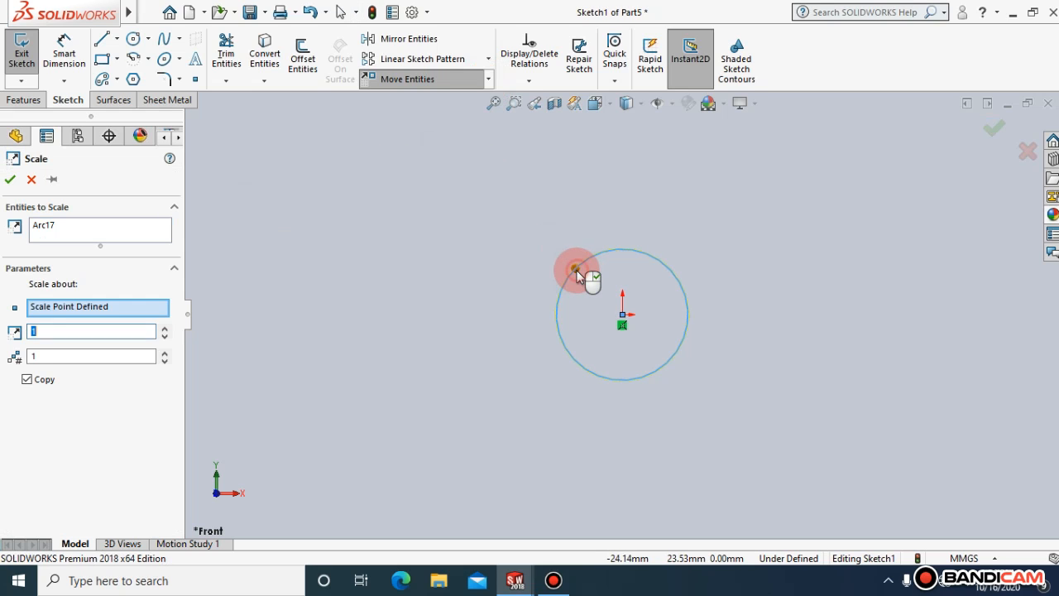
{"action": "left_click", "coordinate": [99, 356]}
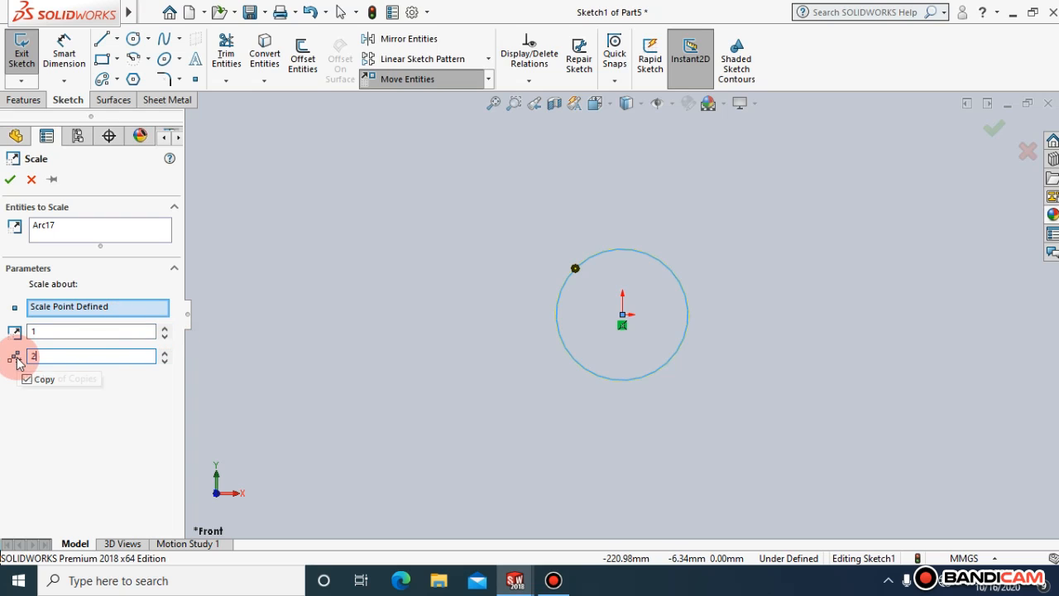
{"action": "type", "text": "2"}
{"action": "left_click", "coordinate": [346, 364]}
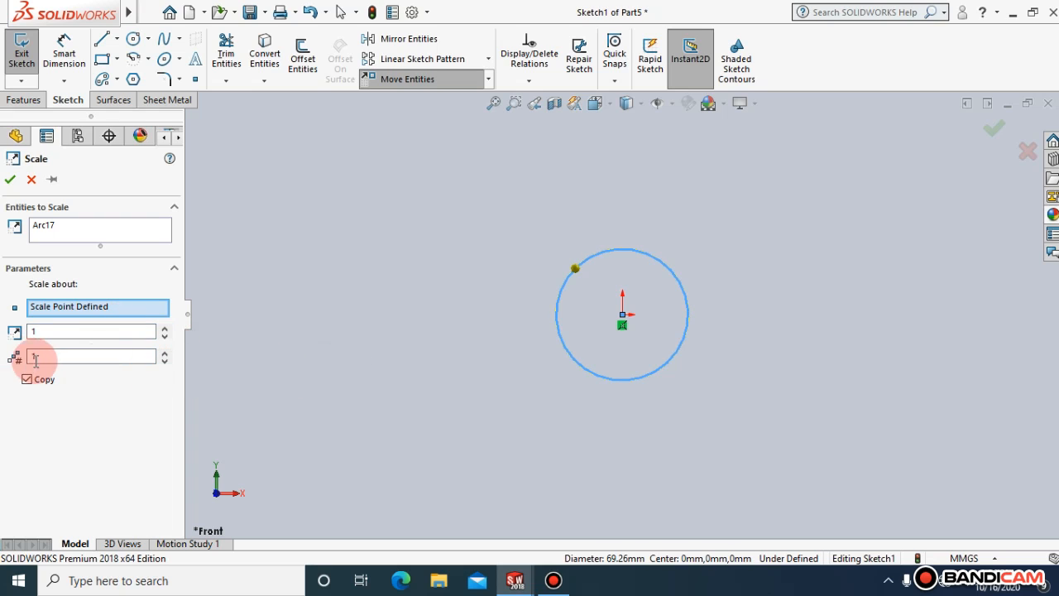
{"action": "left_click", "coordinate": [165, 328]}
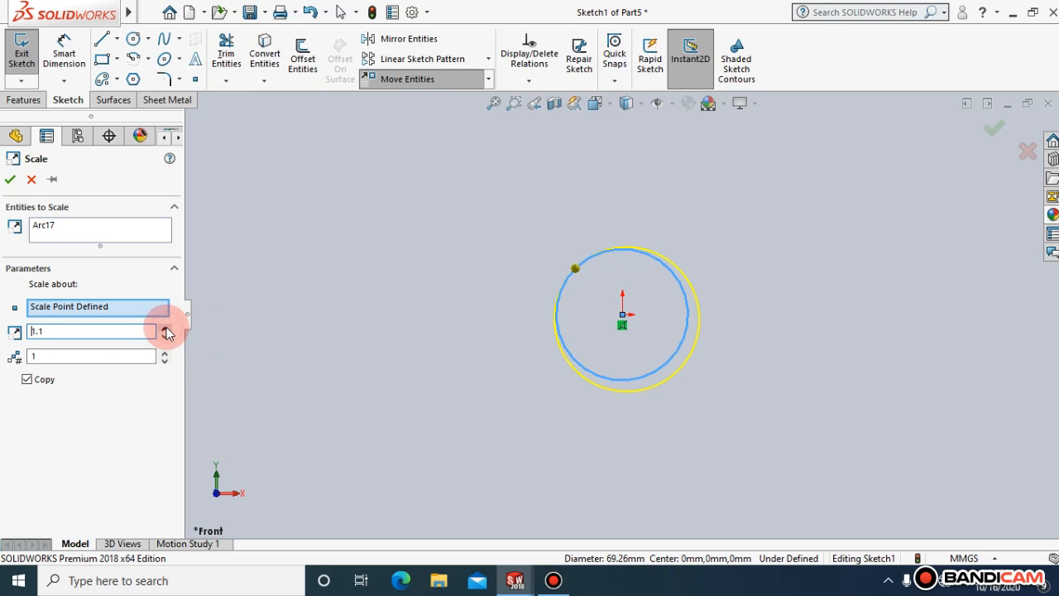
{"action": "left_click", "coordinate": [166, 329]}
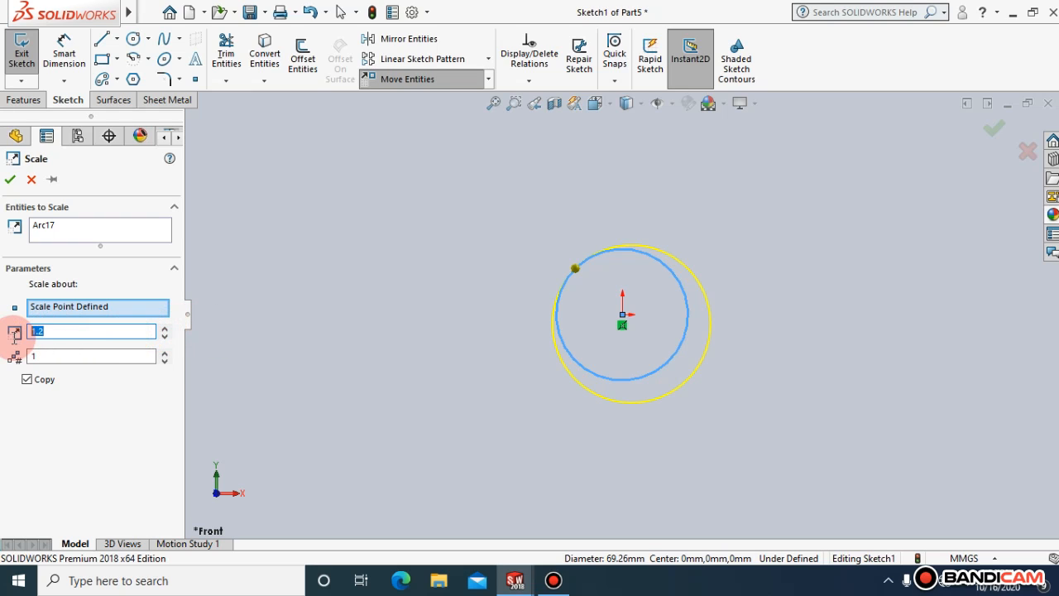
{"action": "type", "text": "2"}
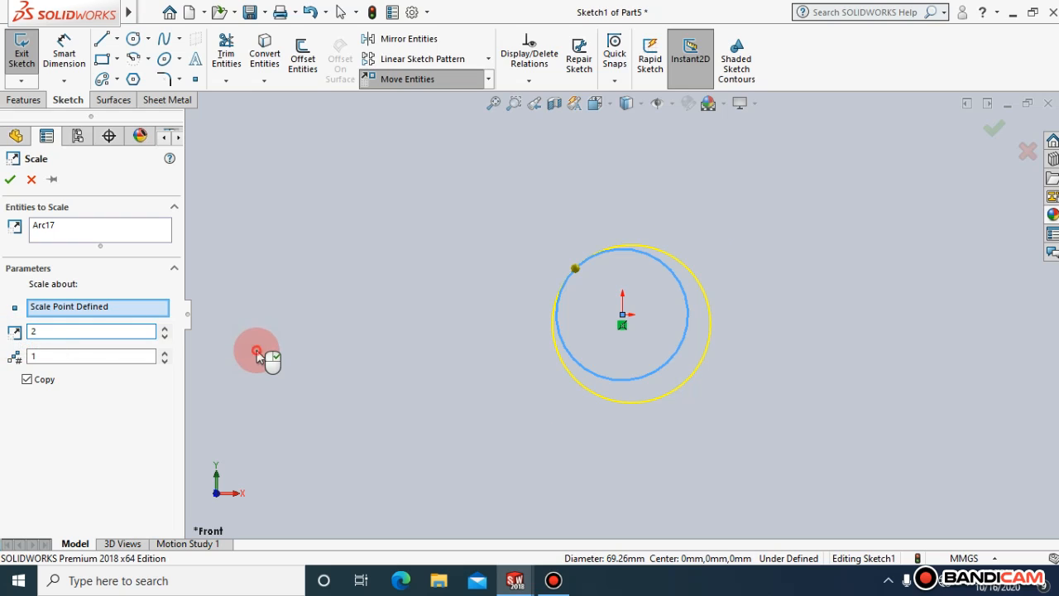
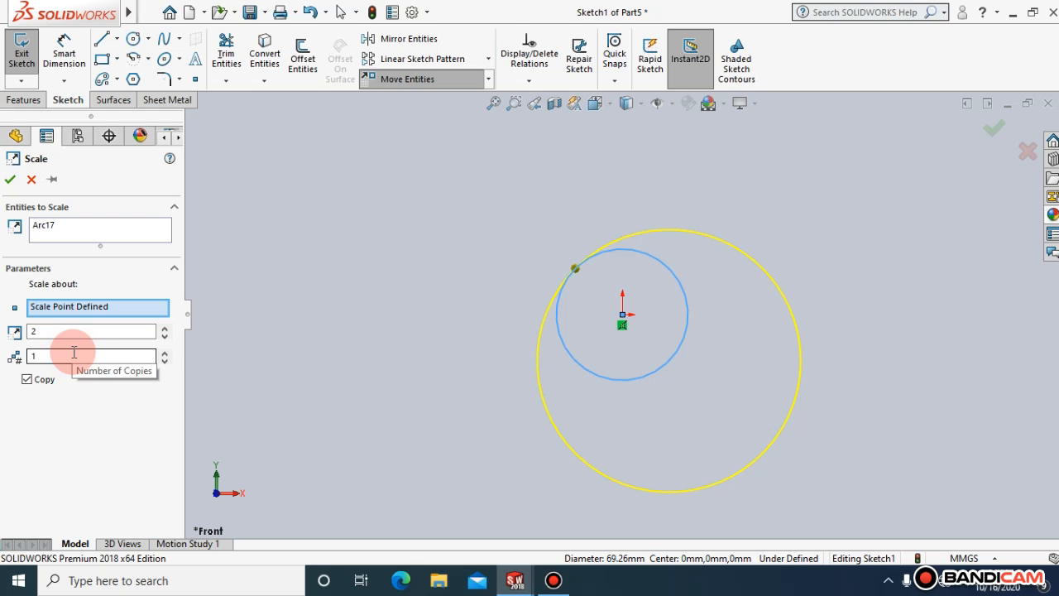
Set the scale factor to 0.5 and create the scaled copy of the circle.
{"action": "double_click", "coordinate": [31, 331]}
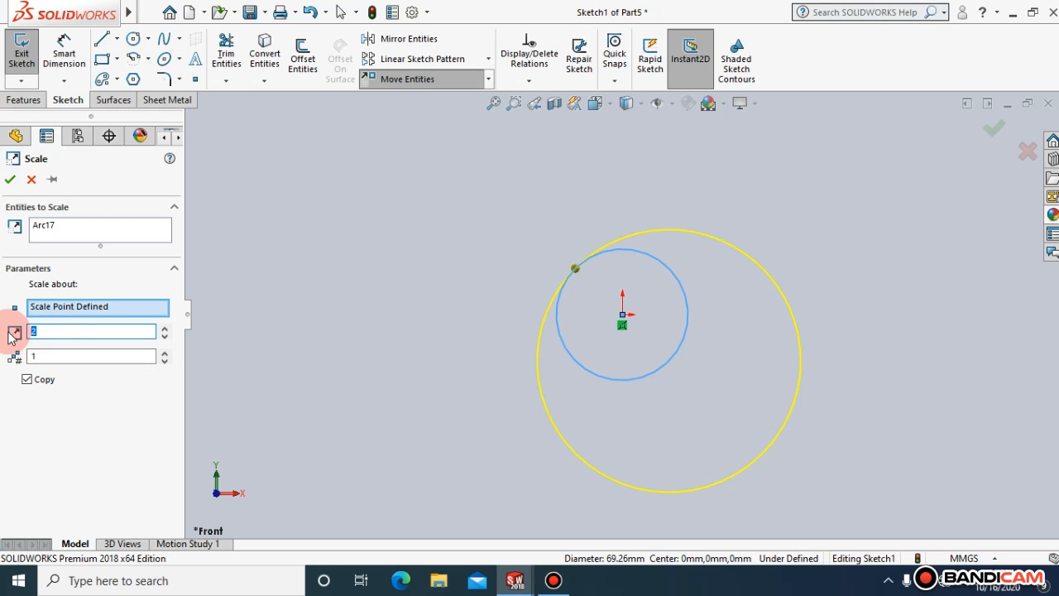
{"action": "type", "text": ".5"}
{"action": "left_click", "coordinate": [392, 291]}
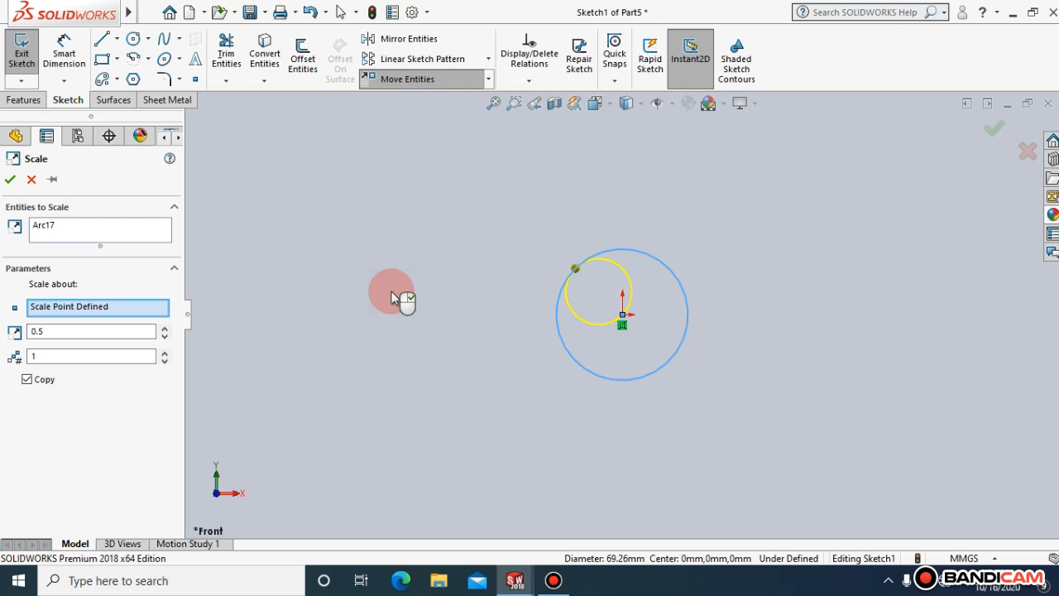
{"action": "left_click", "coordinate": [10, 179]}
Delete both the original circle and its scaled copy.
{"action": "left_click", "coordinate": [570, 356]}
{"action": "key", "text": "Delete"}
{"action": "left_click_drag", "start_coordinate": [677, 356], "coordinate": [561, 242]}
{"action": "key", "text": "ctrl+z"}
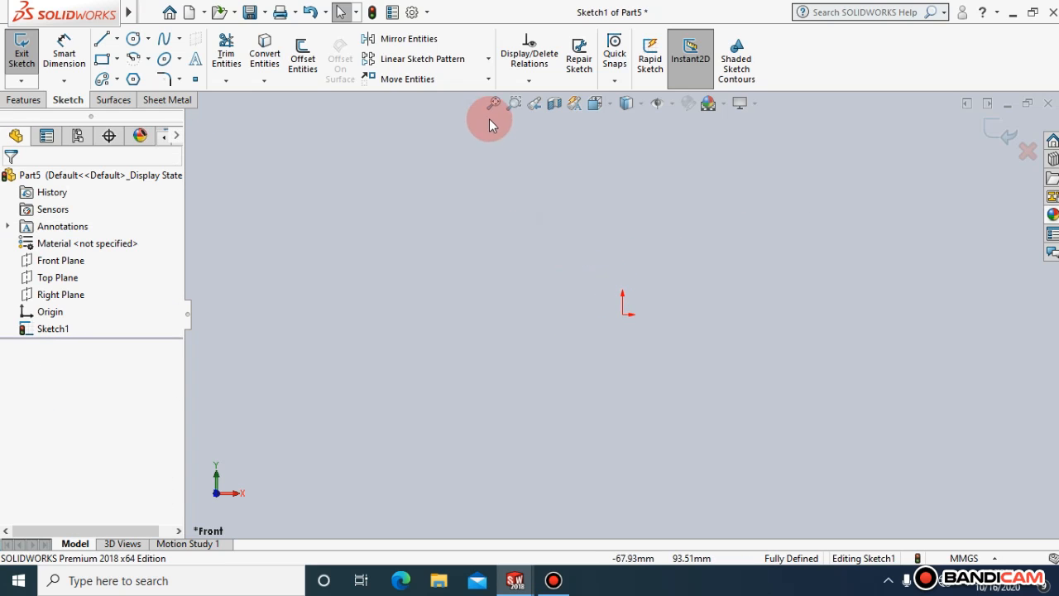
{"action": "left_click", "coordinate": [488, 78]}
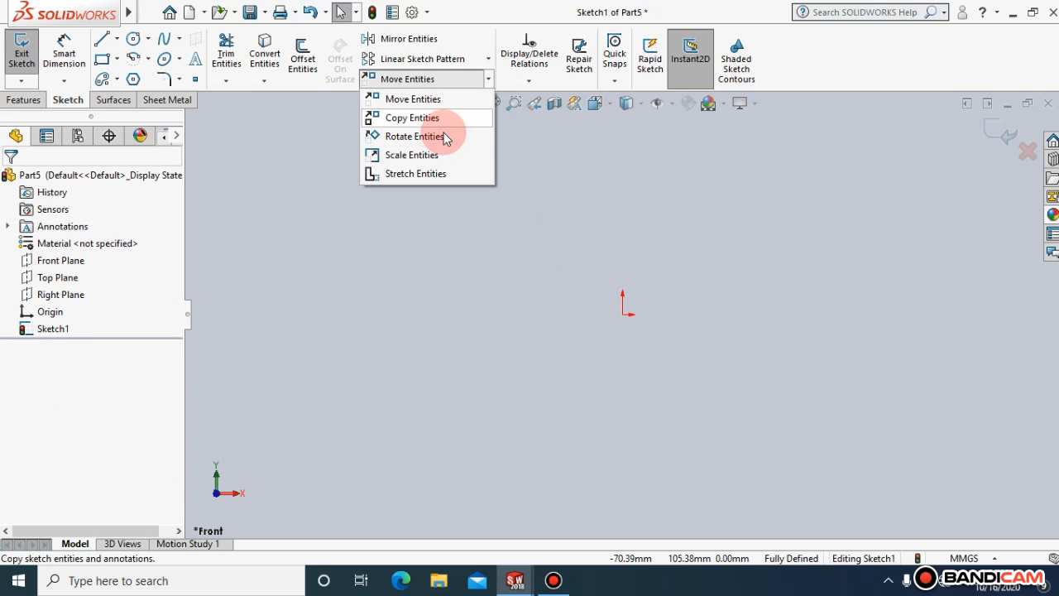
{"action": "left_click", "coordinate": [509, 277]}
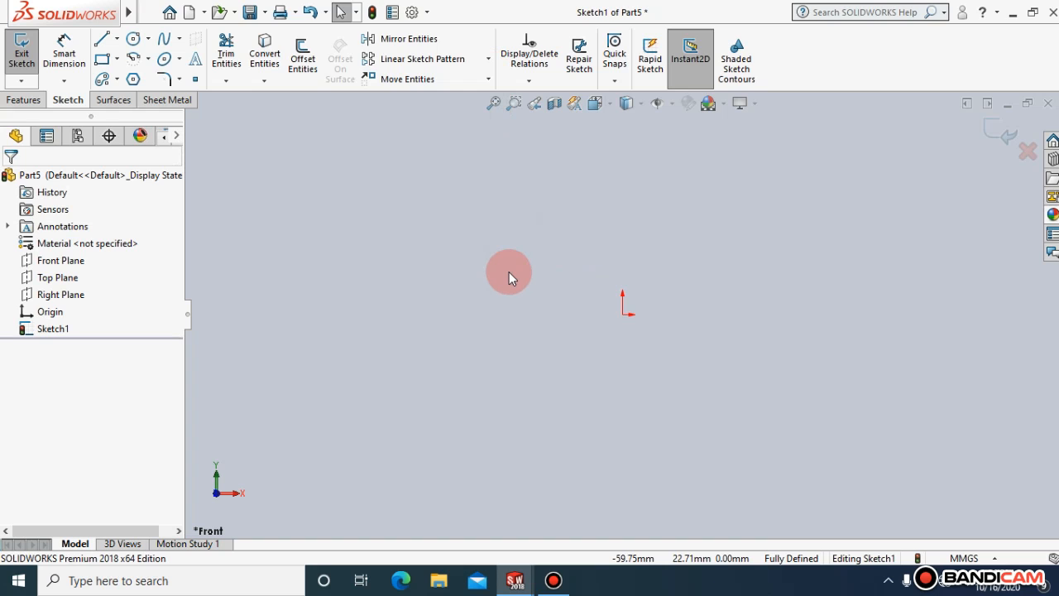
Sketch a line about 94 mm long leftward from the origin and make it horizontal.
{"action": "left_click", "coordinate": [106, 43]}
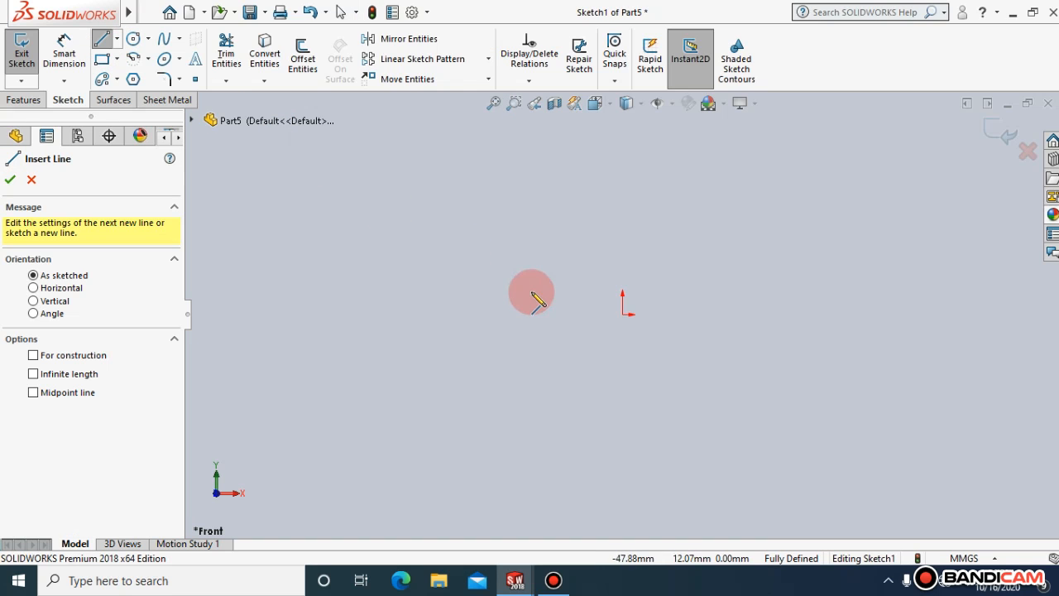
{"action": "left_click", "coordinate": [622, 315]}
{"action": "left_click", "coordinate": [443, 306]}
{"action": "key", "text": "Escape"}
{"action": "left_click_drag", "start_coordinate": [535, 380], "coordinate": [488, 247]}
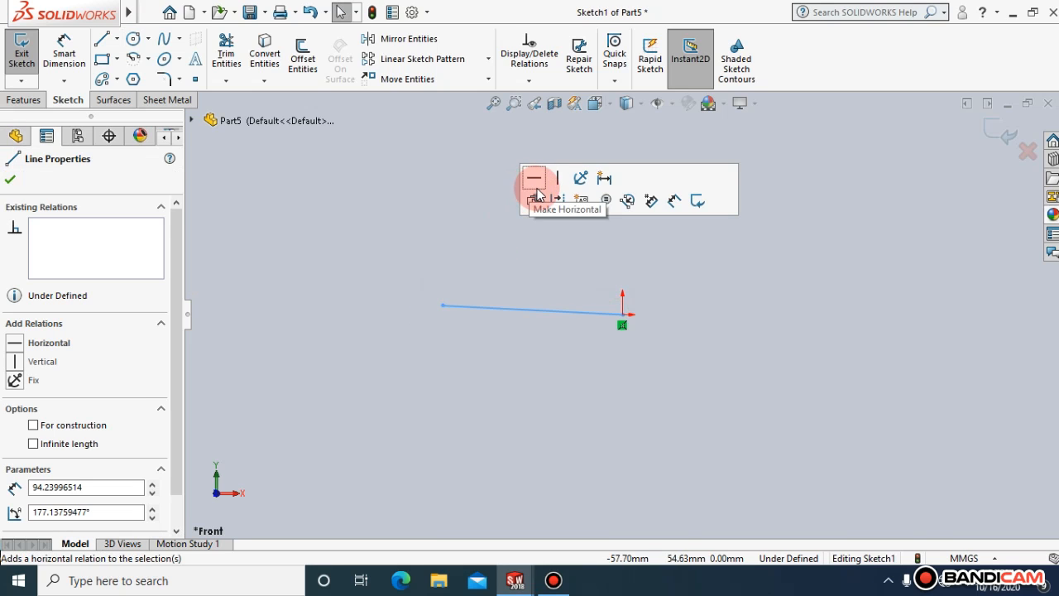
{"action": "left_click", "coordinate": [536, 187]}
{"action": "left_click", "coordinate": [10, 179]}
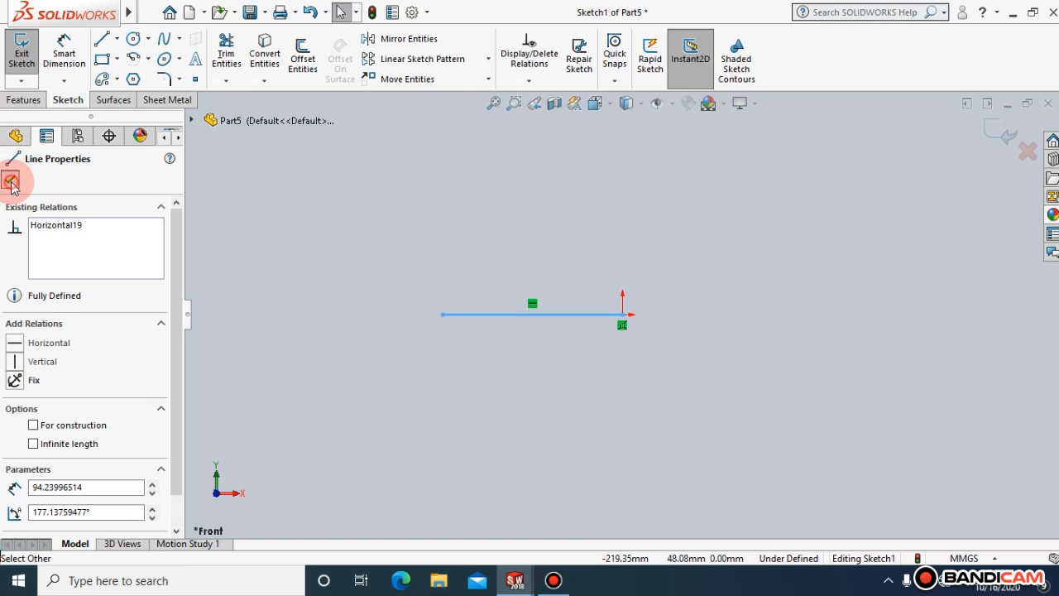
{"action": "left_click", "coordinate": [301, 261]}
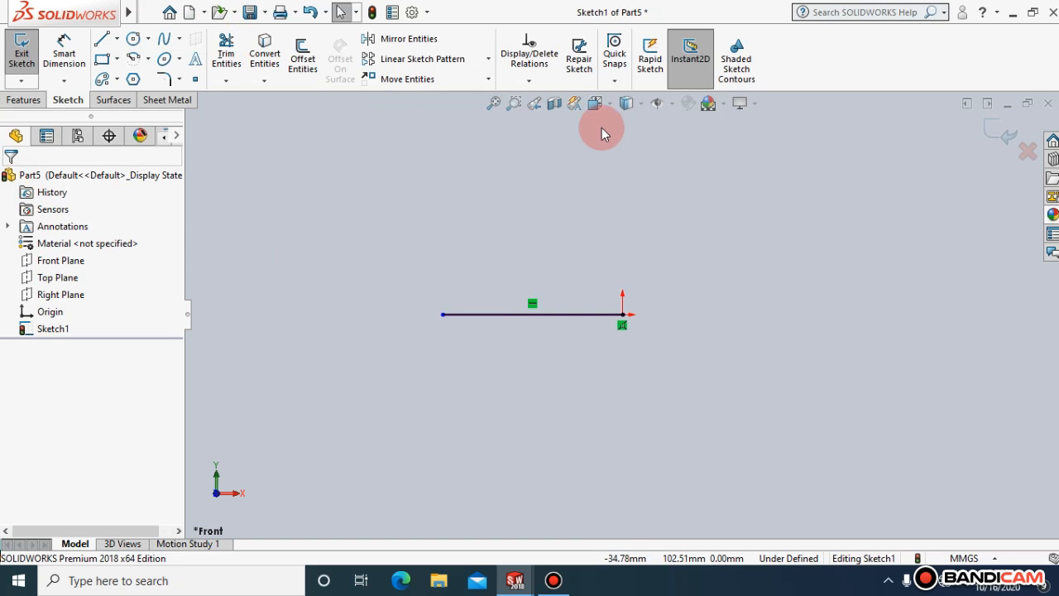
Try to rotate the line with Rotate Entities, Keep relations off, about a centre point placed to the left of the line.
{"action": "left_click", "coordinate": [489, 80]}
{"action": "left_click", "coordinate": [445, 136]}
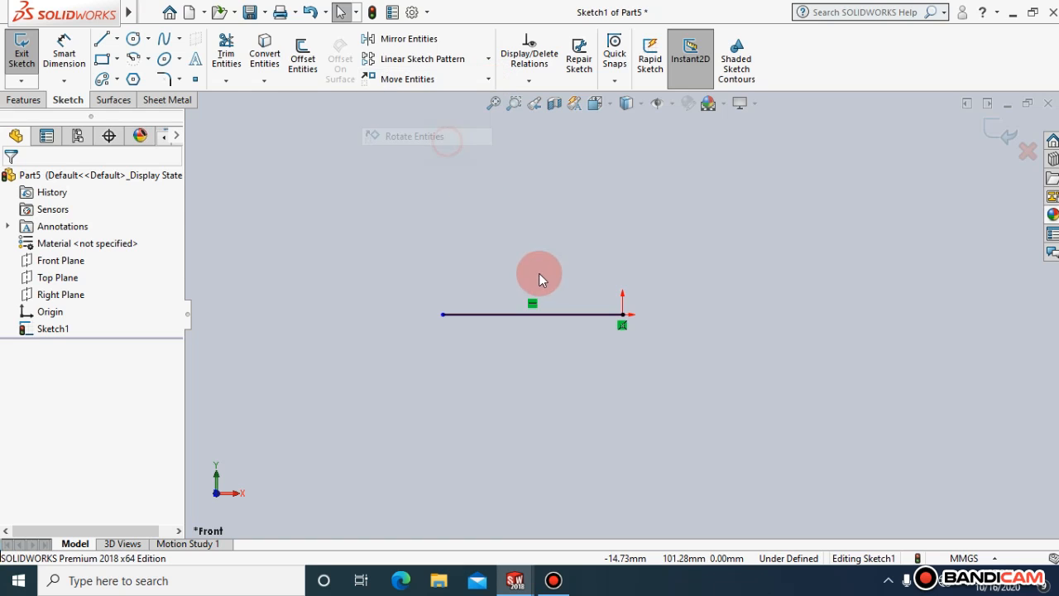
{"action": "left_click", "coordinate": [561, 318]}
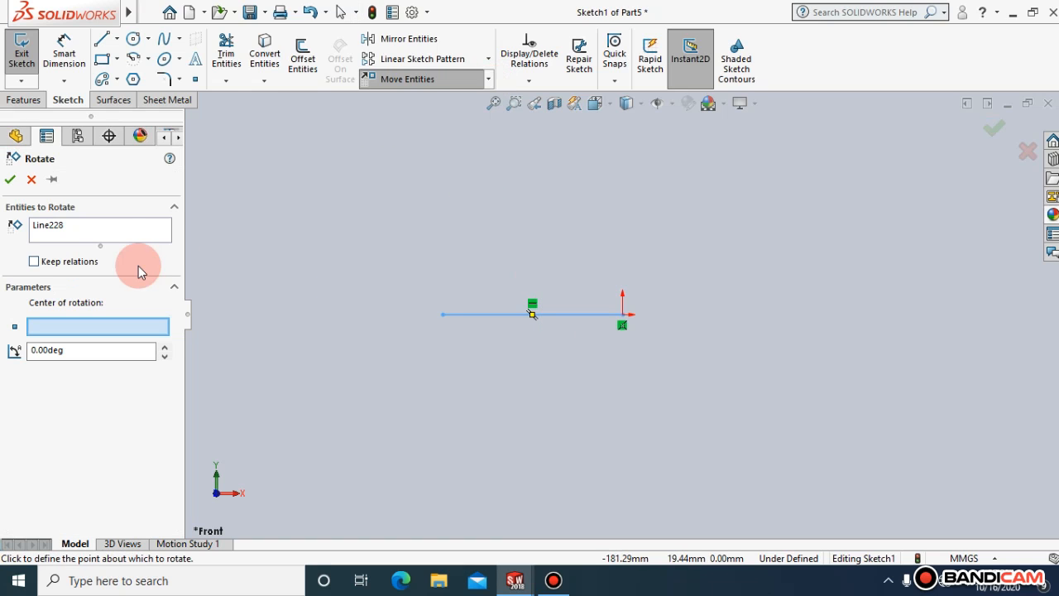
{"action": "left_click", "coordinate": [114, 232]}
{"action": "right_click", "coordinate": [115, 233]}
{"action": "left_click", "coordinate": [137, 241]}
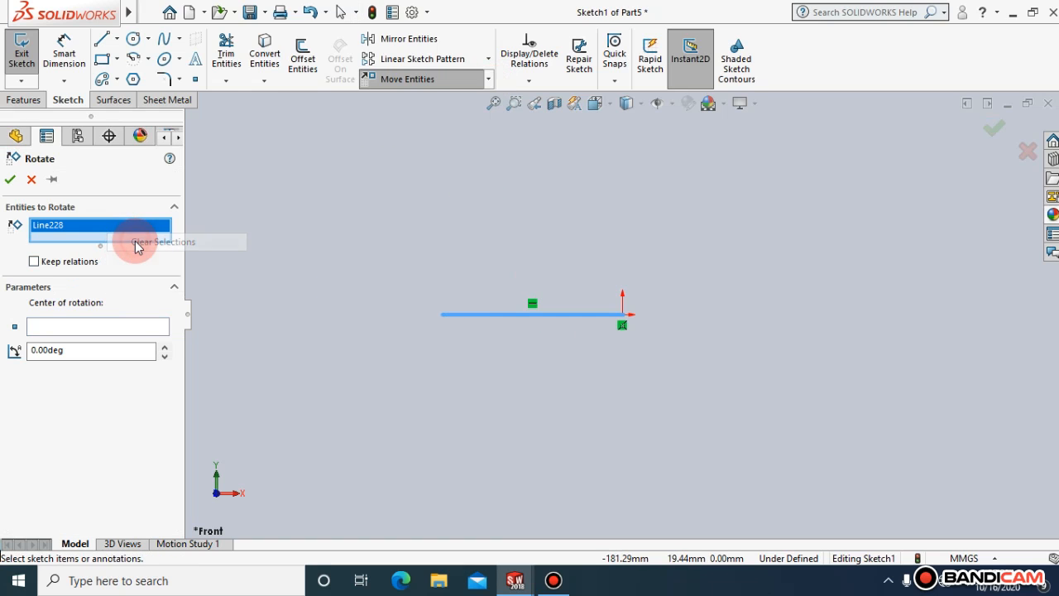
{"action": "left_click", "coordinate": [488, 317]}
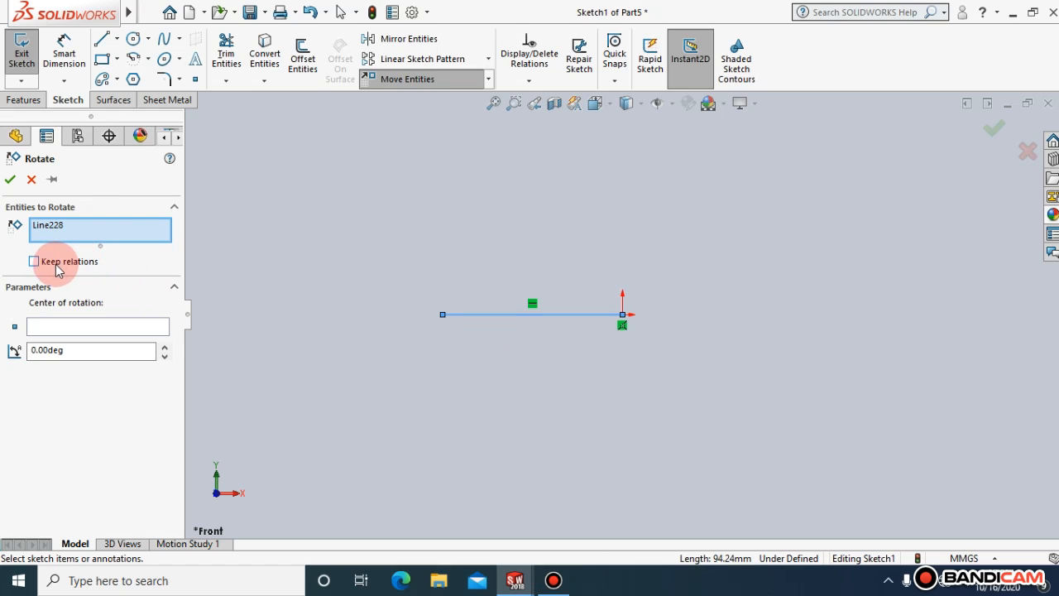
{"action": "left_click", "coordinate": [58, 327]}
{"action": "left_click_drag", "start_coordinate": [66, 350], "coordinate": [28, 353]}
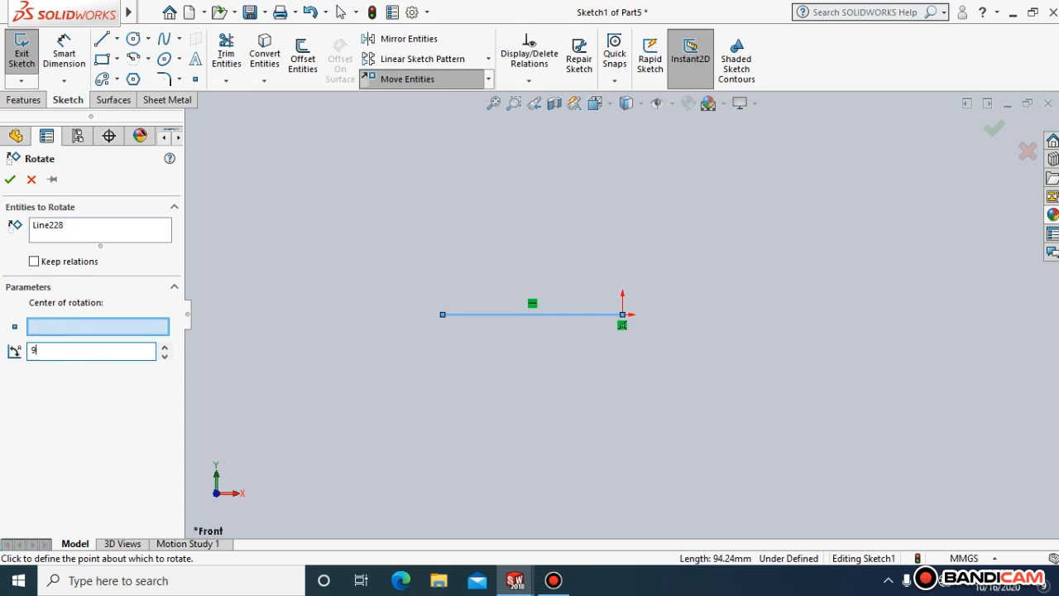
{"action": "left_click", "coordinate": [350, 331]}
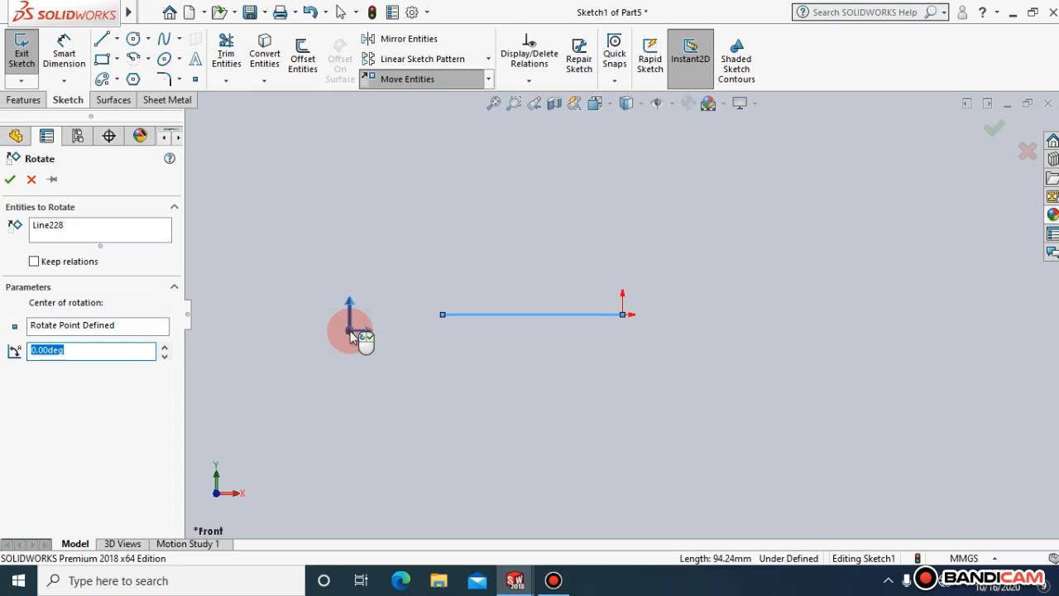
{"action": "left_click", "coordinate": [10, 178]}
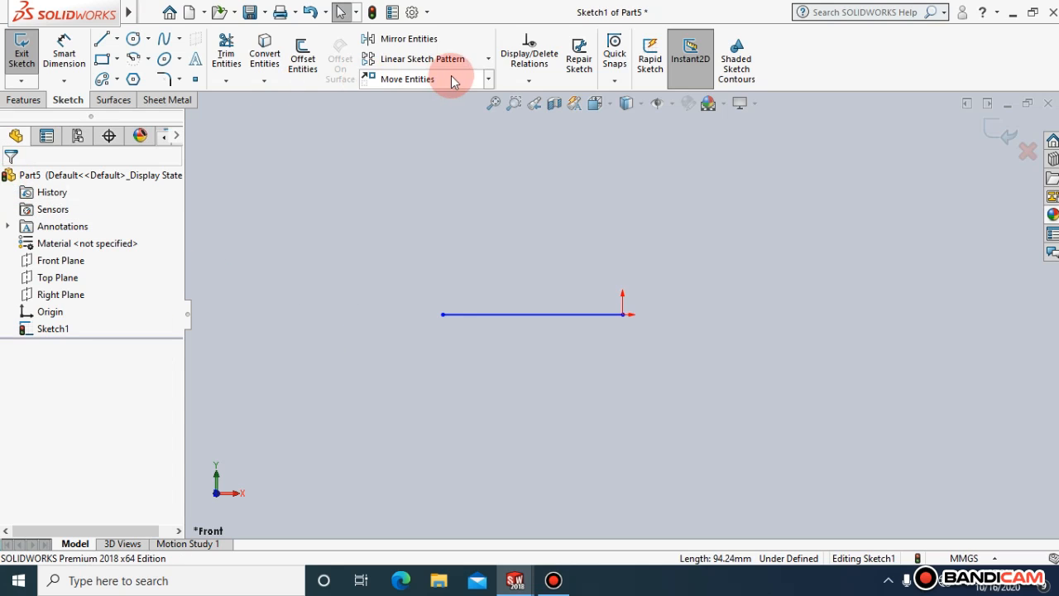
Rotate the horizontal line 90° about the origin with Rotate Entities, with Keep relations on.
{"action": "left_click", "coordinate": [489, 79]}
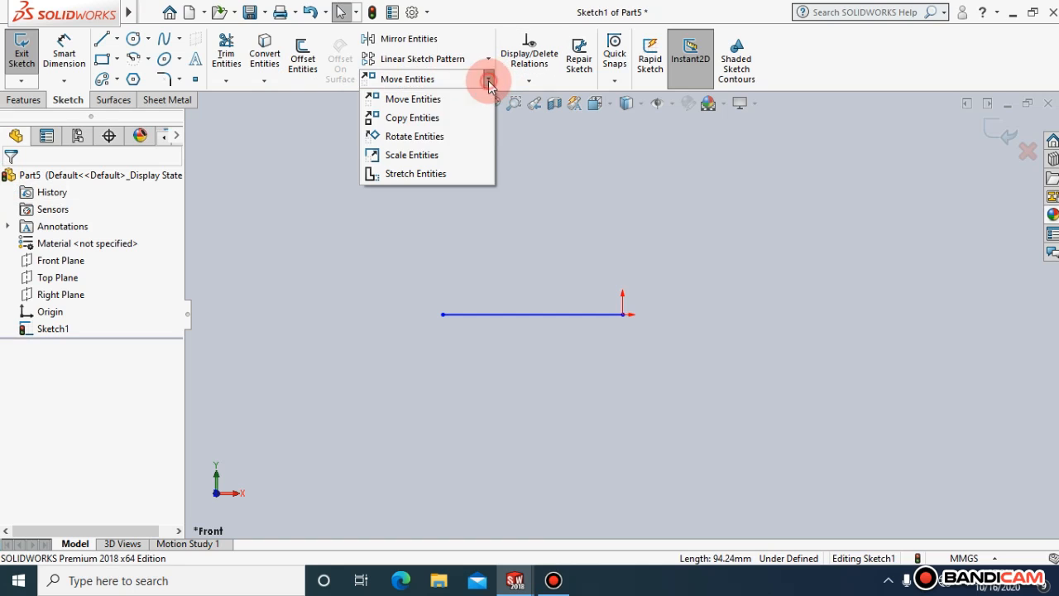
{"action": "left_click", "coordinate": [416, 137]}
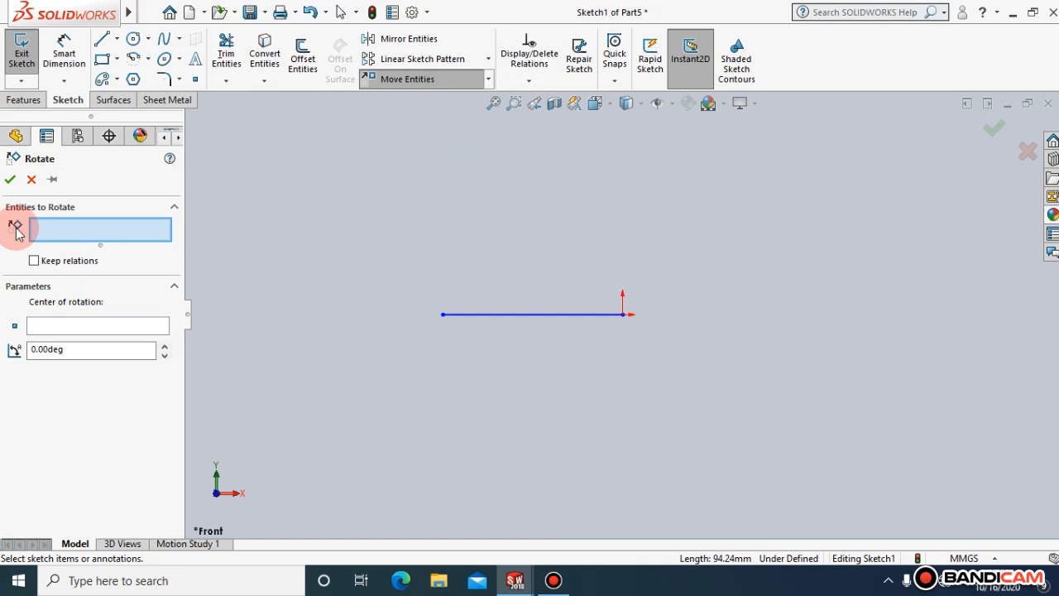
{"action": "left_click", "coordinate": [34, 261]}
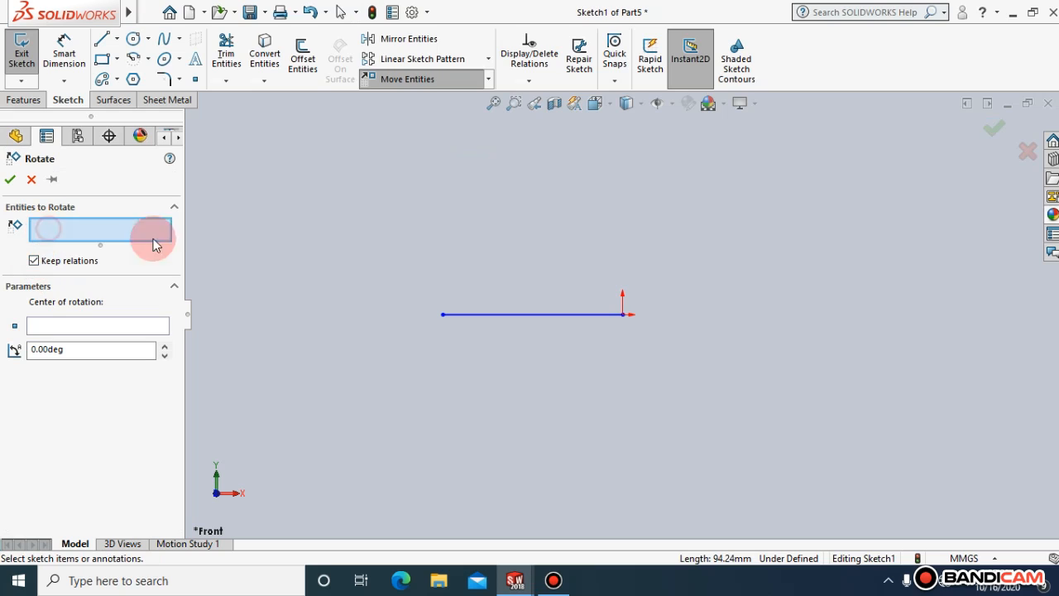
{"action": "left_click", "coordinate": [589, 316]}
{"action": "left_click", "coordinate": [52, 328]}
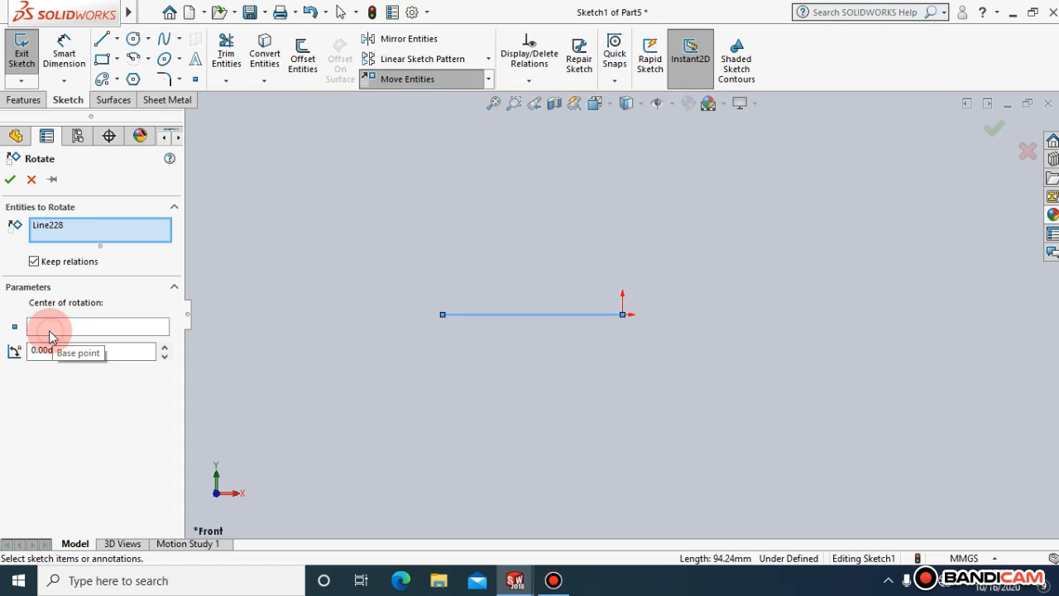
{"action": "right_click", "coordinate": [48, 332]}
{"action": "left_click", "coordinate": [83, 338]}
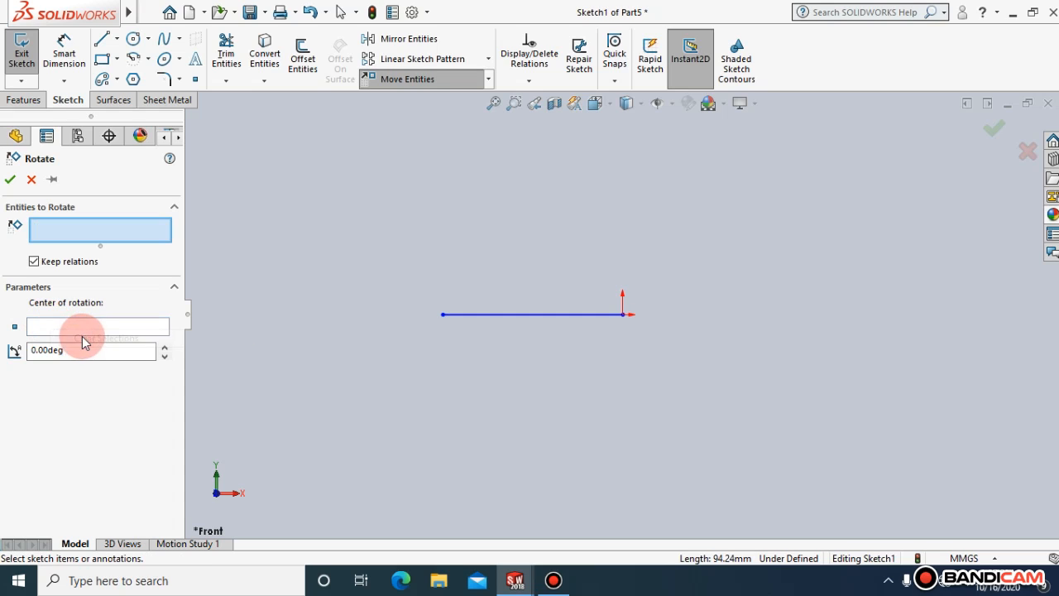
{"action": "left_click", "coordinate": [563, 314]}
{"action": "left_click", "coordinate": [135, 328]}
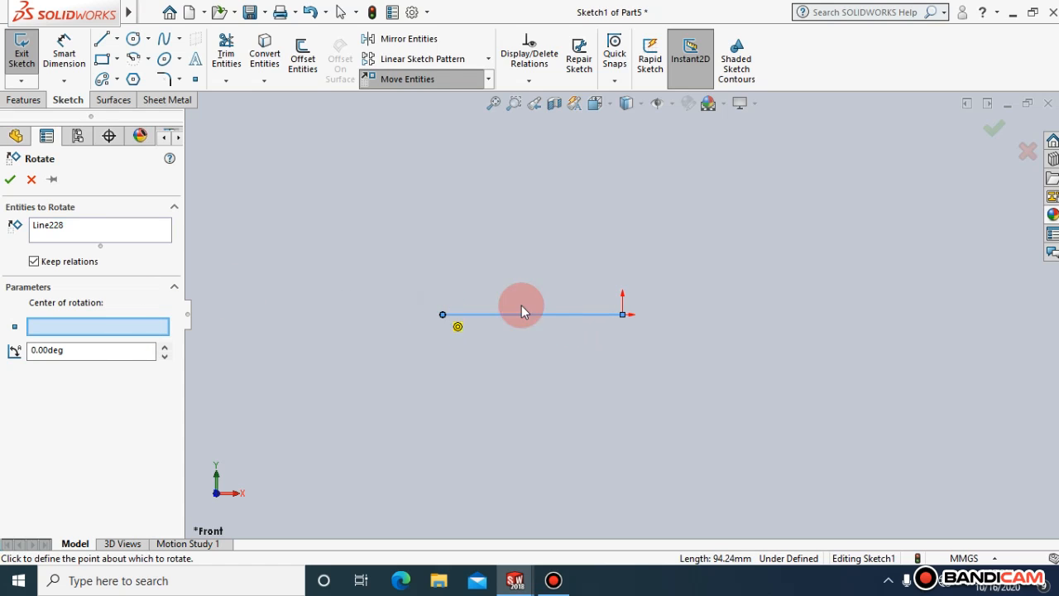
{"action": "left_click", "coordinate": [624, 314]}
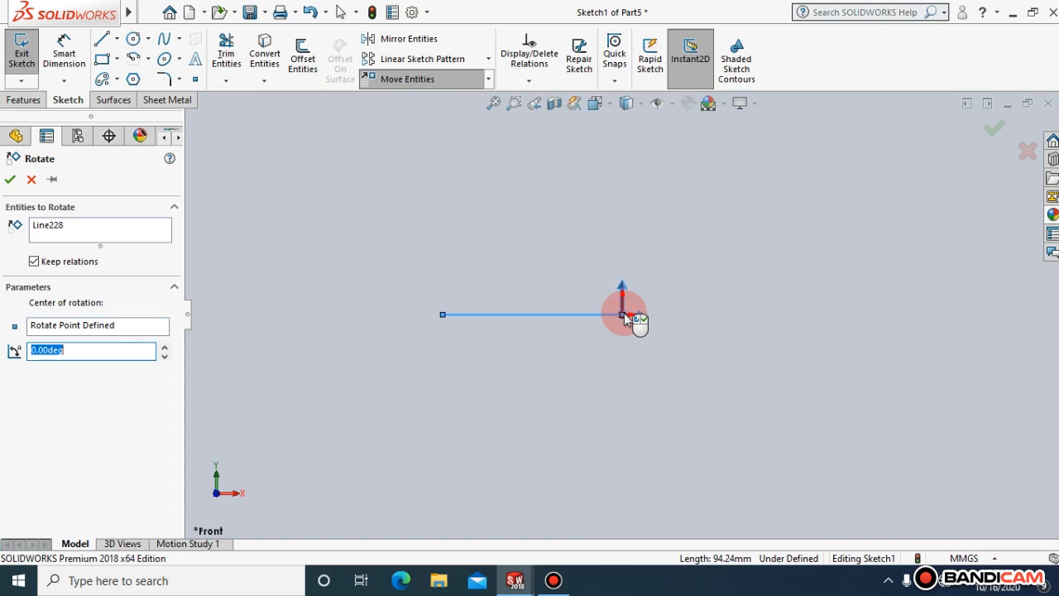
{"action": "type", "text": "90"}
{"action": "left_click", "coordinate": [368, 327]}
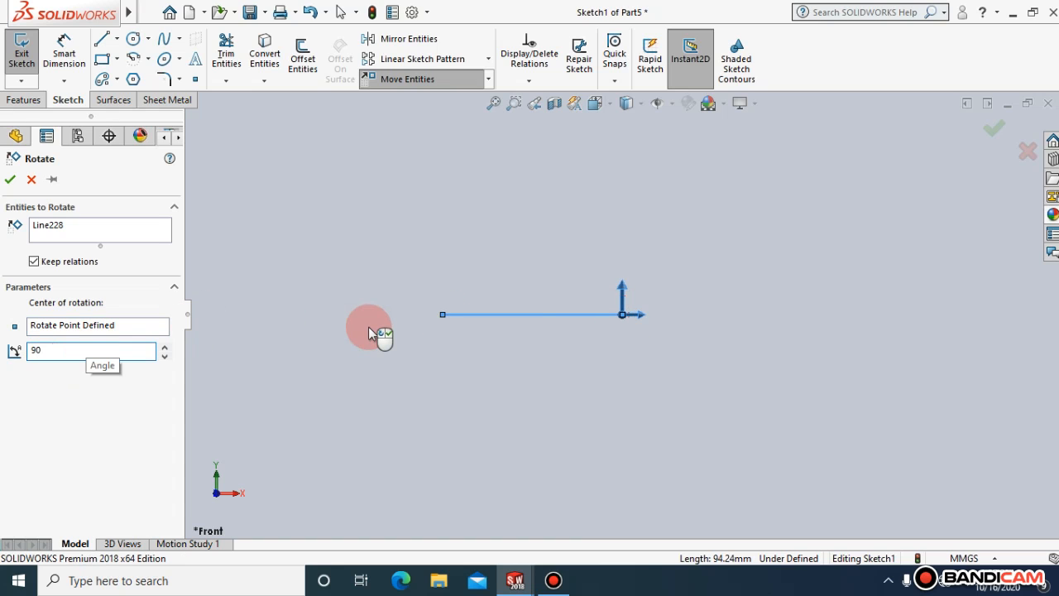
{"action": "left_click", "coordinate": [9, 181]}
Delete the rotated line from the sketch.
{"action": "left_click_drag", "start_coordinate": [718, 419], "coordinate": [566, 344]}
{"action": "key", "text": "Delete"}
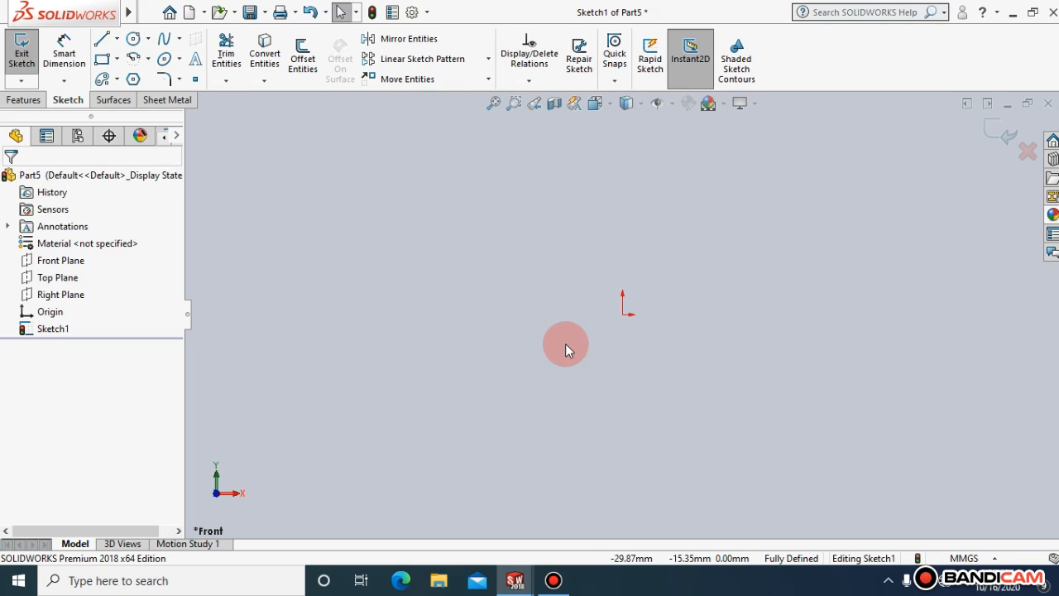
{"action": "left_click", "coordinate": [489, 80]}
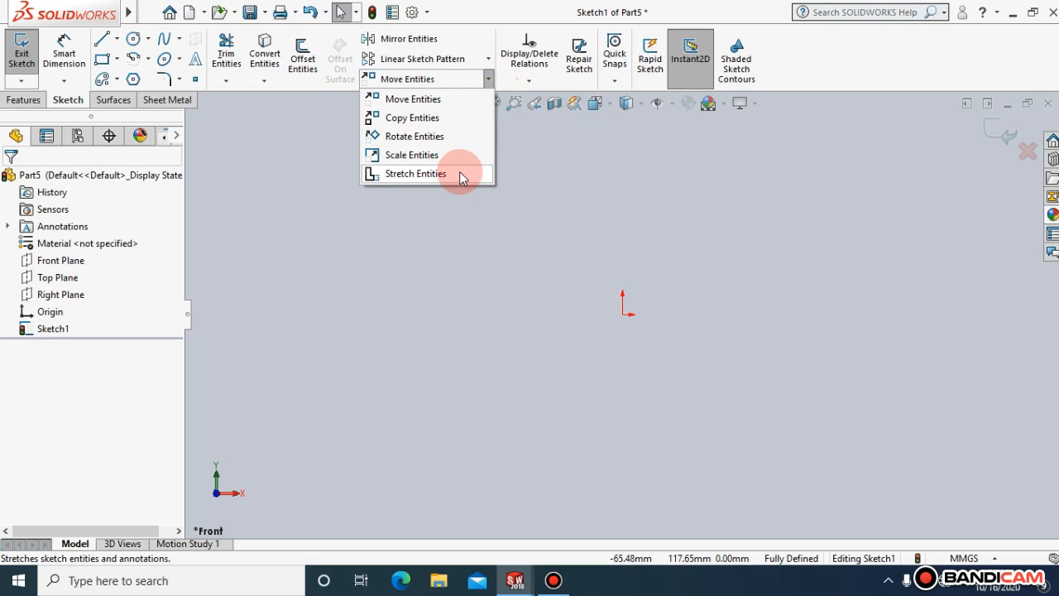
{"action": "left_click", "coordinate": [557, 296]}
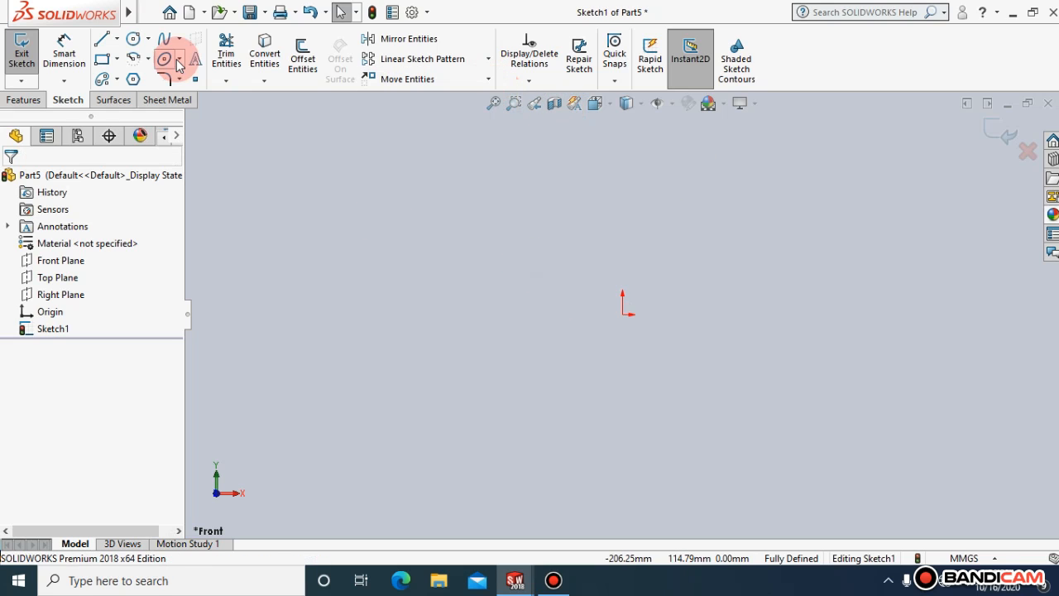
Sketch a line about 120 mm long leftward from the origin and make it horizontal.
{"action": "left_click", "coordinate": [101, 48]}
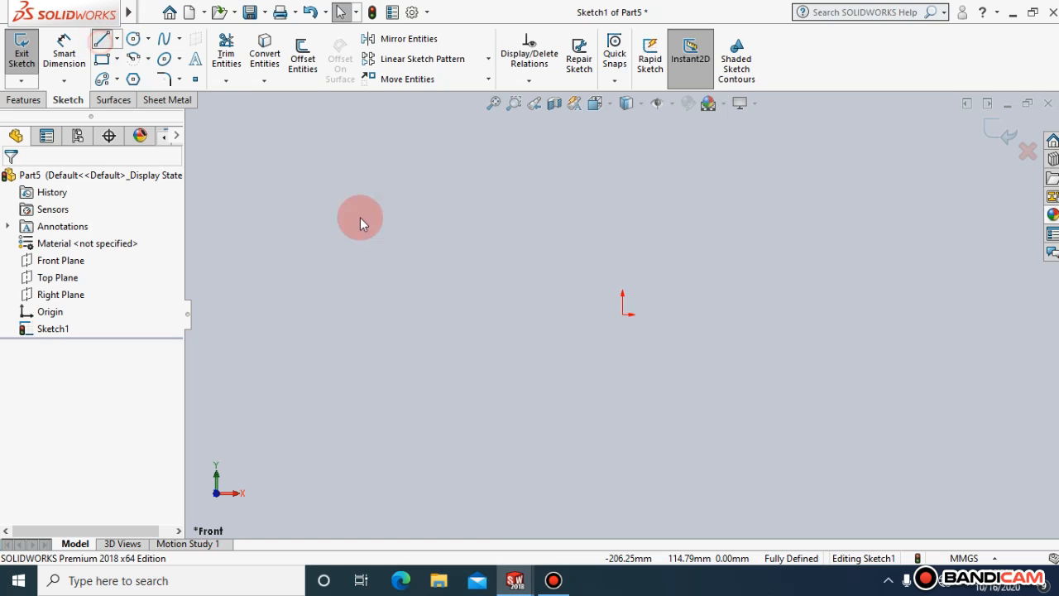
{"action": "left_click", "coordinate": [622, 314]}
{"action": "left_click", "coordinate": [394, 300]}
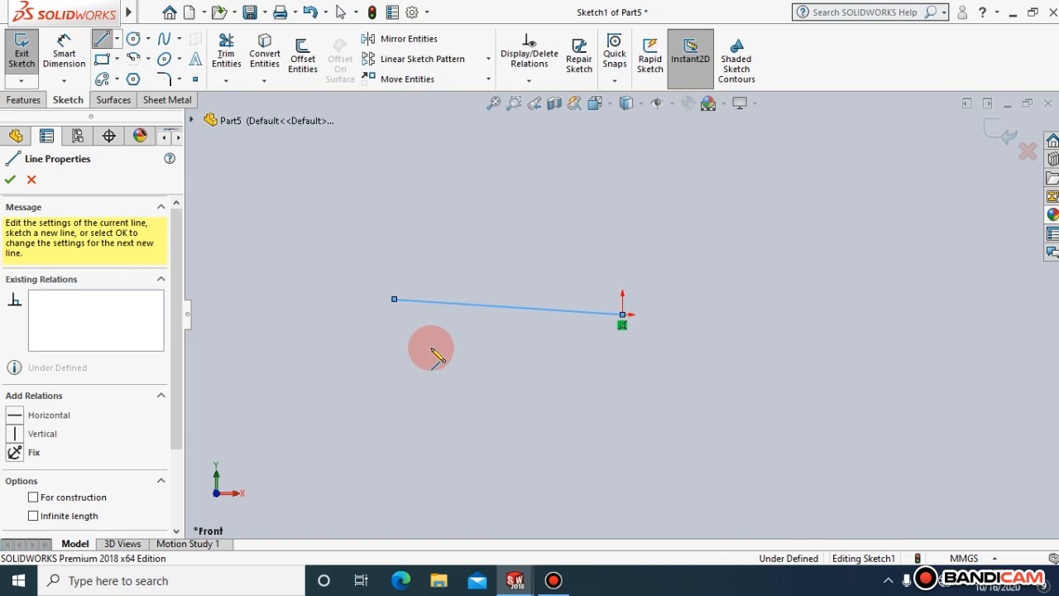
{"action": "key", "text": "Escape"}
{"action": "mouse_move", "coordinate": [511, 356]}
{"action": "left_mouse_down"}
{"action": "mouse_move", "coordinate": [468, 243]}
{"action": "mouse_move", "coordinate": [494, 197]}
{"action": "left_mouse_up"}
{"action": "left_click", "coordinate": [512, 188]}
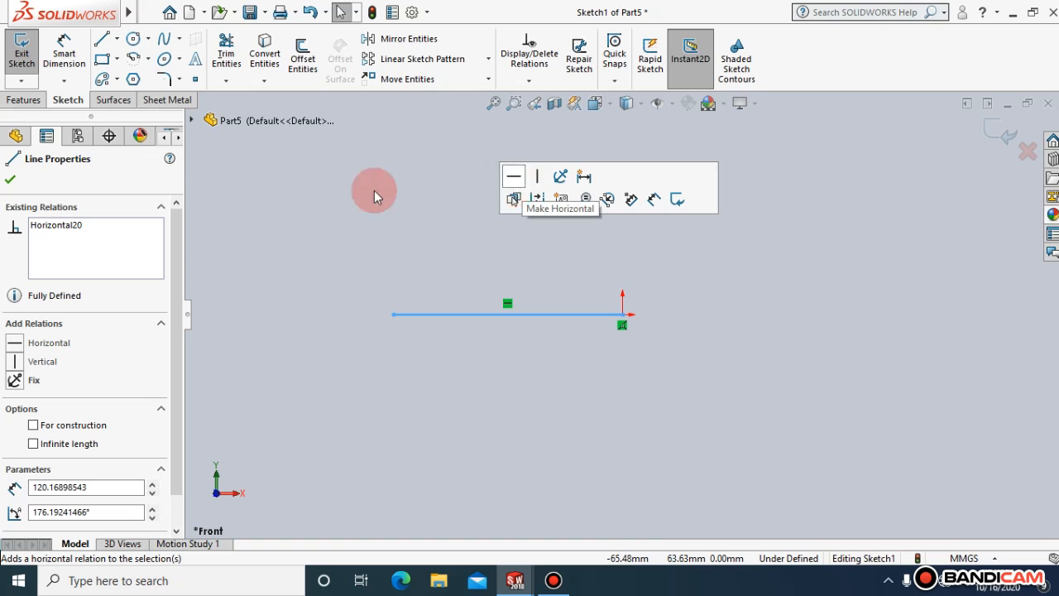
{"action": "left_click", "coordinate": [10, 179]}
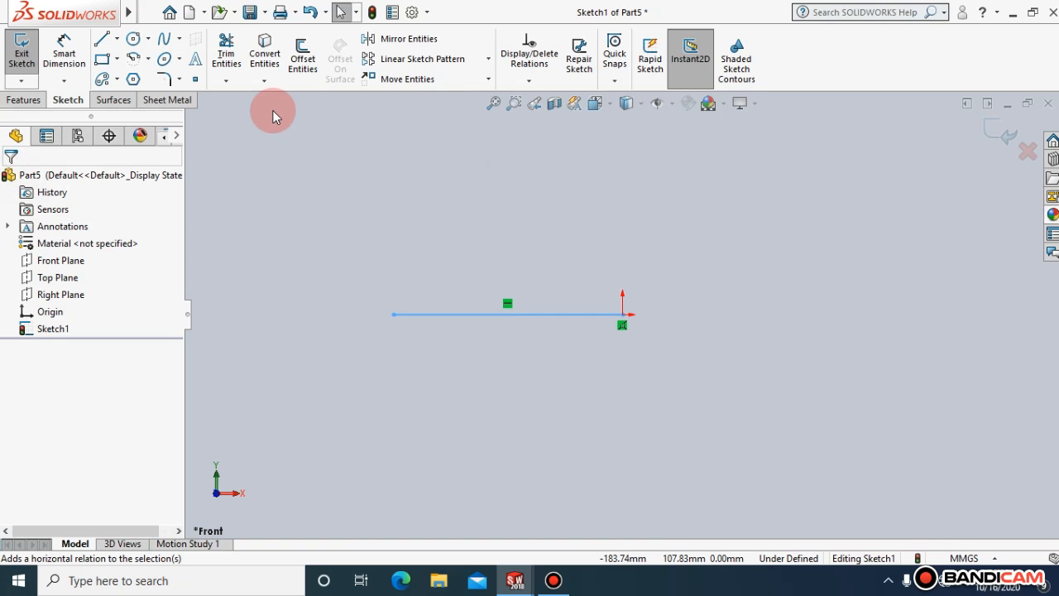
Try to stretch the line with Stretch Entities, From/To, using its left endpoint as base and the origin as destination.
{"action": "left_click", "coordinate": [489, 79]}
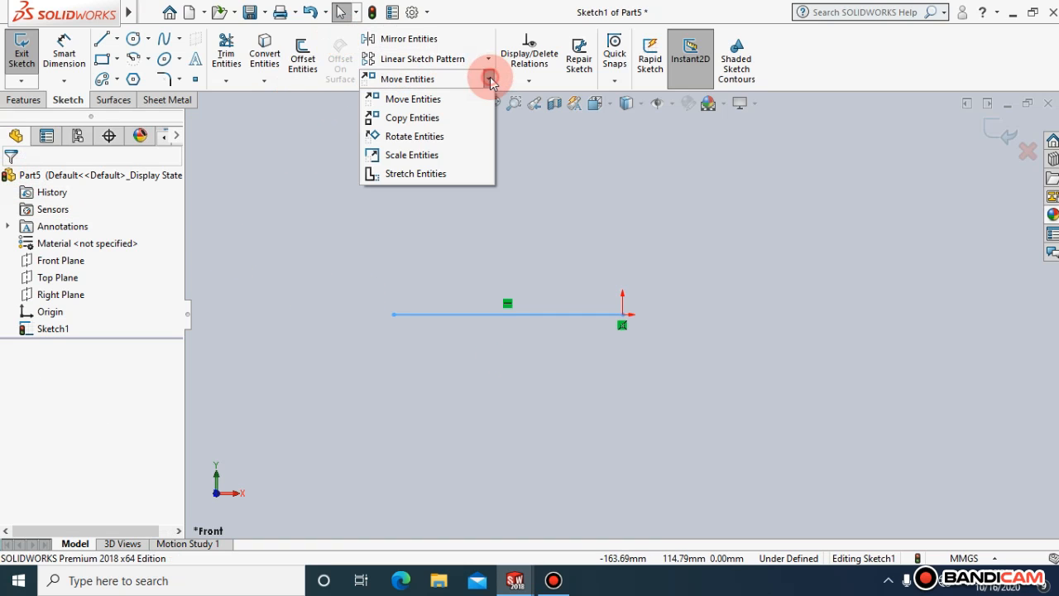
{"action": "left_click", "coordinate": [461, 173]}
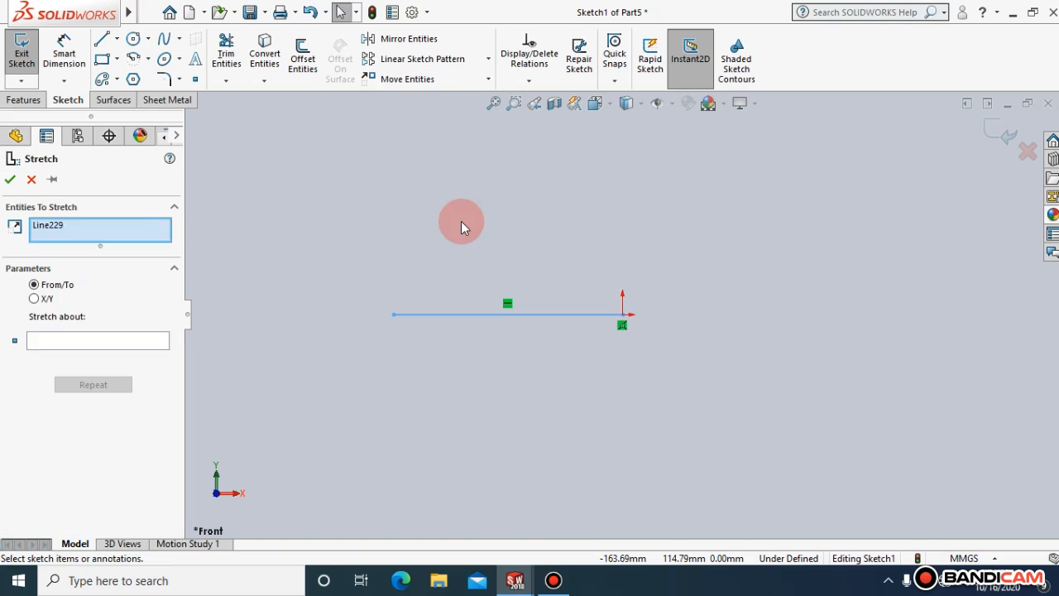
{"action": "left_click", "coordinate": [106, 235]}
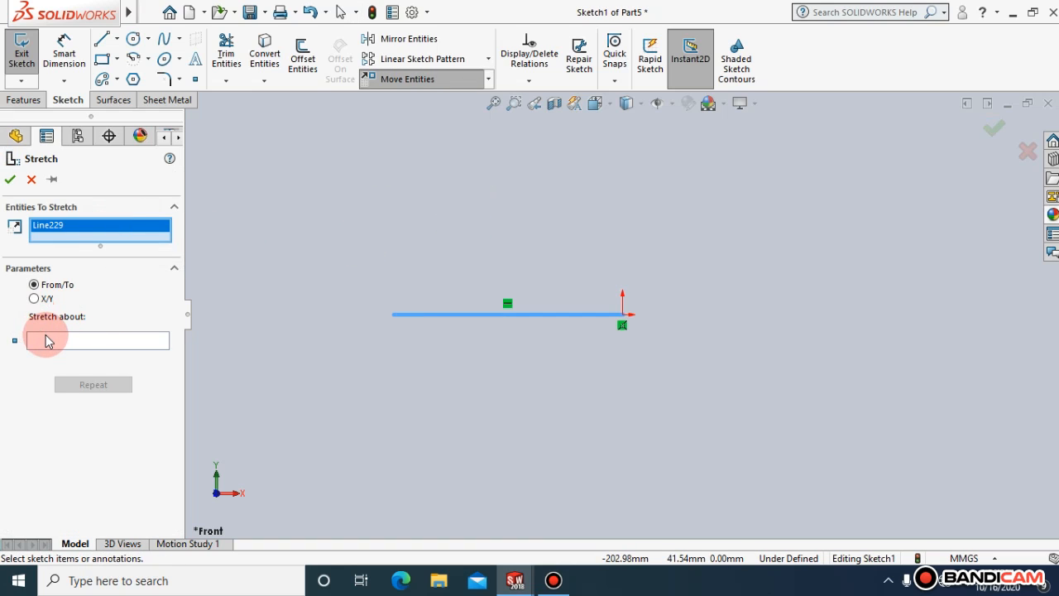
{"action": "left_click", "coordinate": [50, 341]}
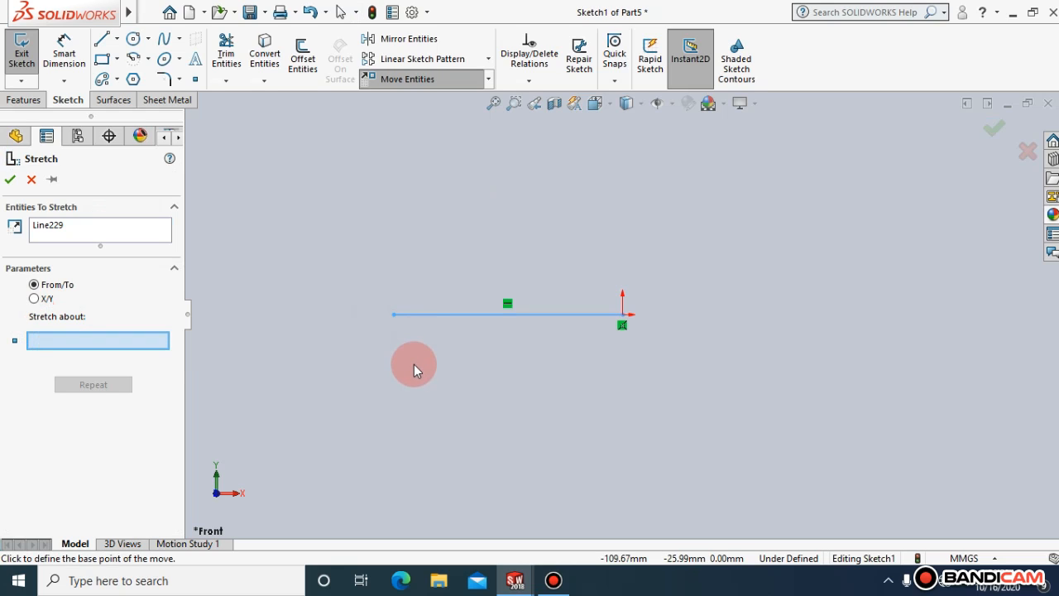
{"action": "left_click", "coordinate": [393, 315]}
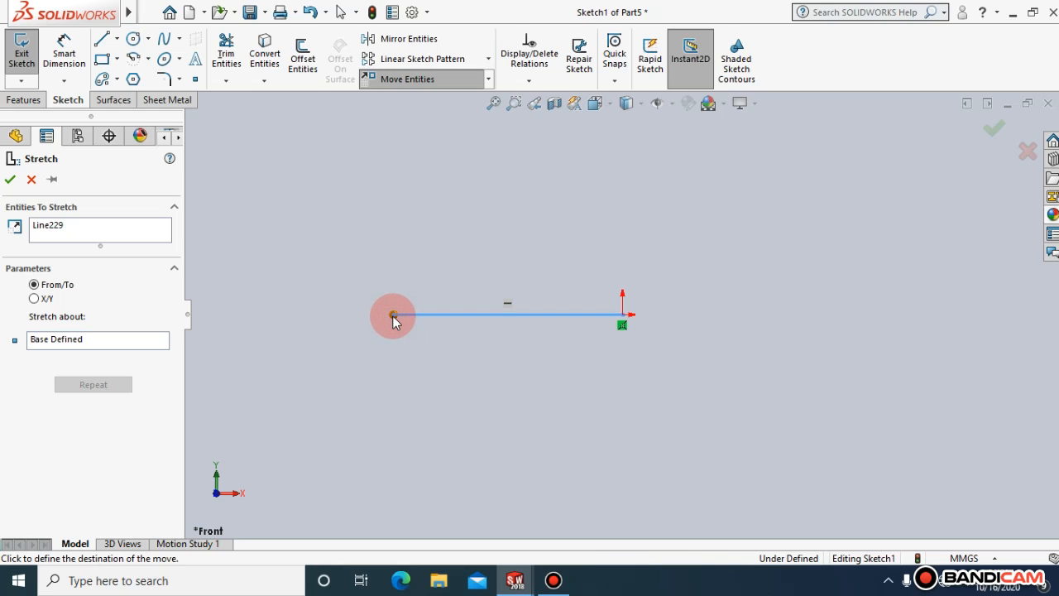
{"action": "left_click", "coordinate": [624, 315]}
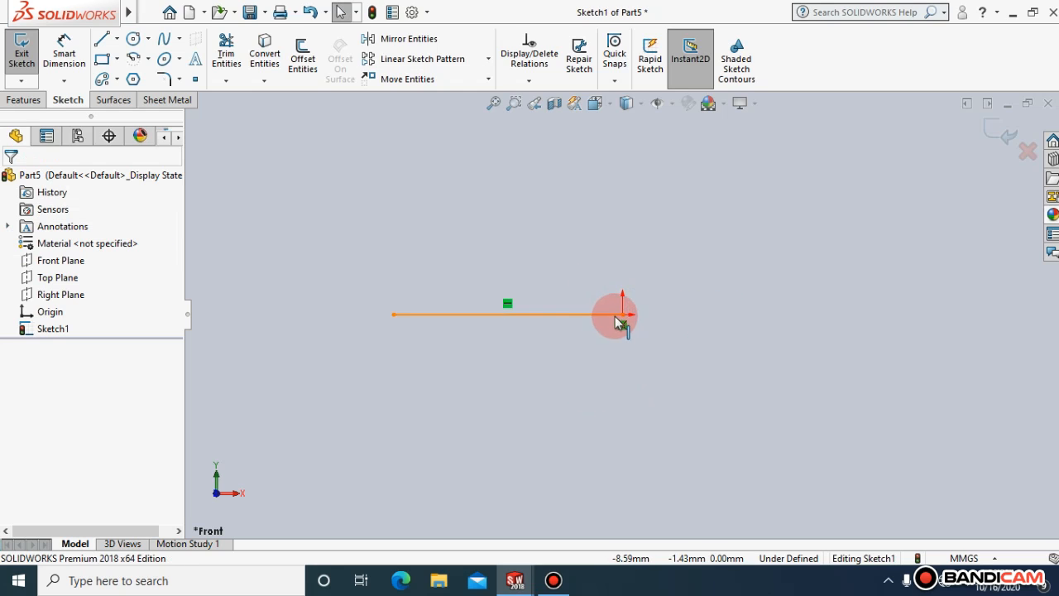
{"action": "left_click_drag", "start_coordinate": [625, 314], "coordinate": [706, 311]}
{"action": "left_click", "coordinate": [10, 180]}
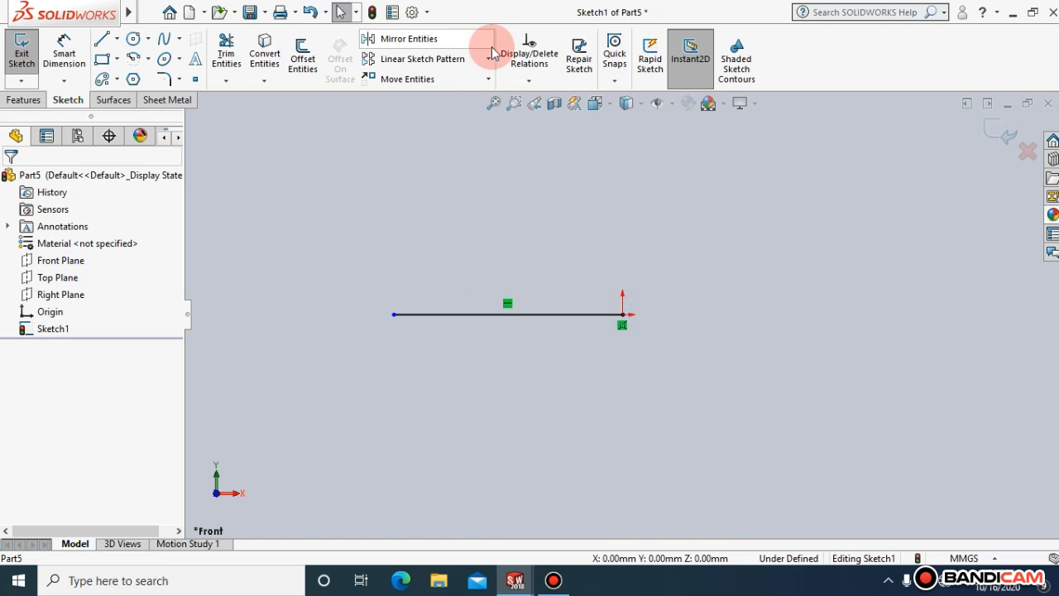
Try to stretch the line with Stretch Entities, From/To, using the origin as base and its left endpoint as destination.
{"action": "left_click", "coordinate": [489, 79]}
{"action": "left_click", "coordinate": [416, 173]}
{"action": "left_click", "coordinate": [98, 235]}
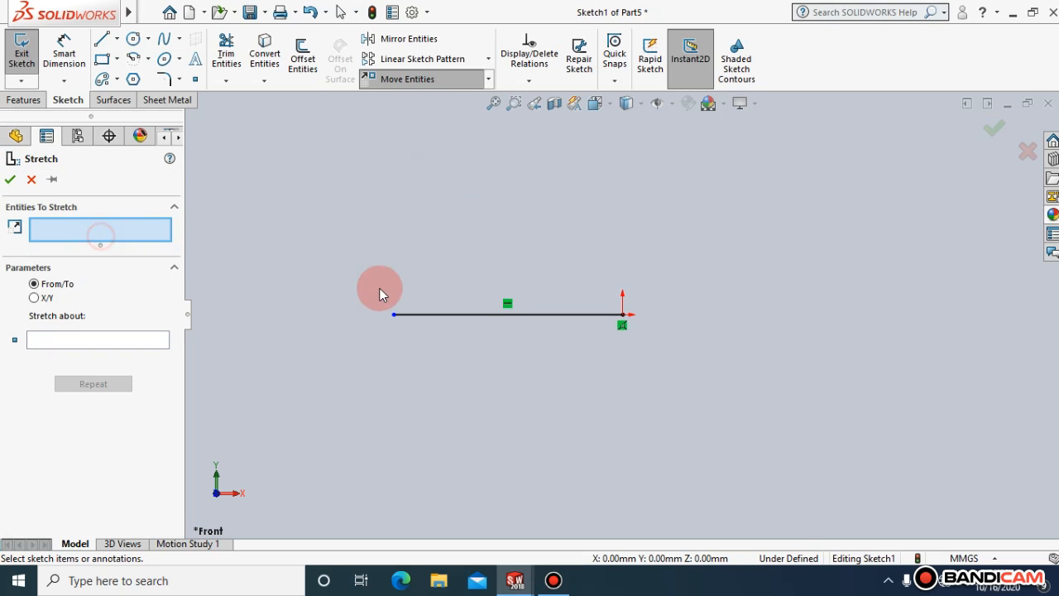
{"action": "left_click", "coordinate": [511, 323]}
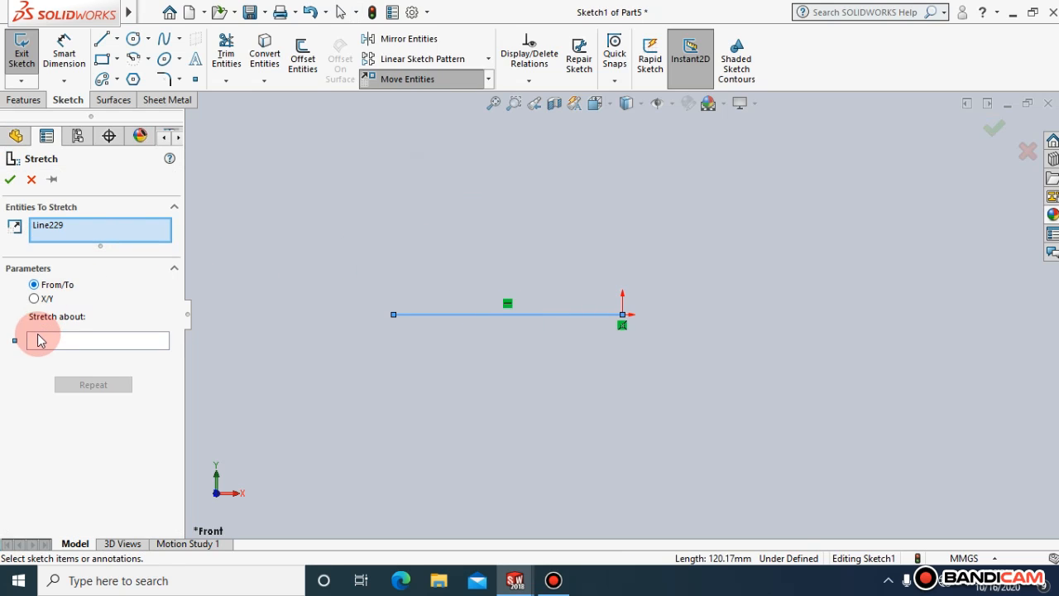
{"action": "left_click", "coordinate": [41, 341]}
{"action": "left_click", "coordinate": [625, 314]}
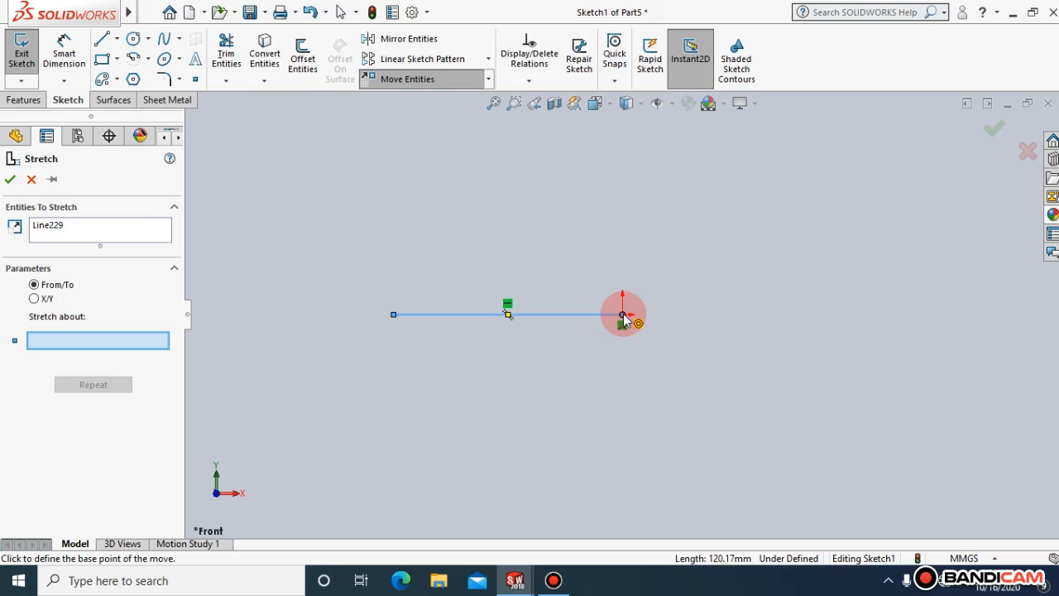
{"action": "left_click", "coordinate": [379, 318]}
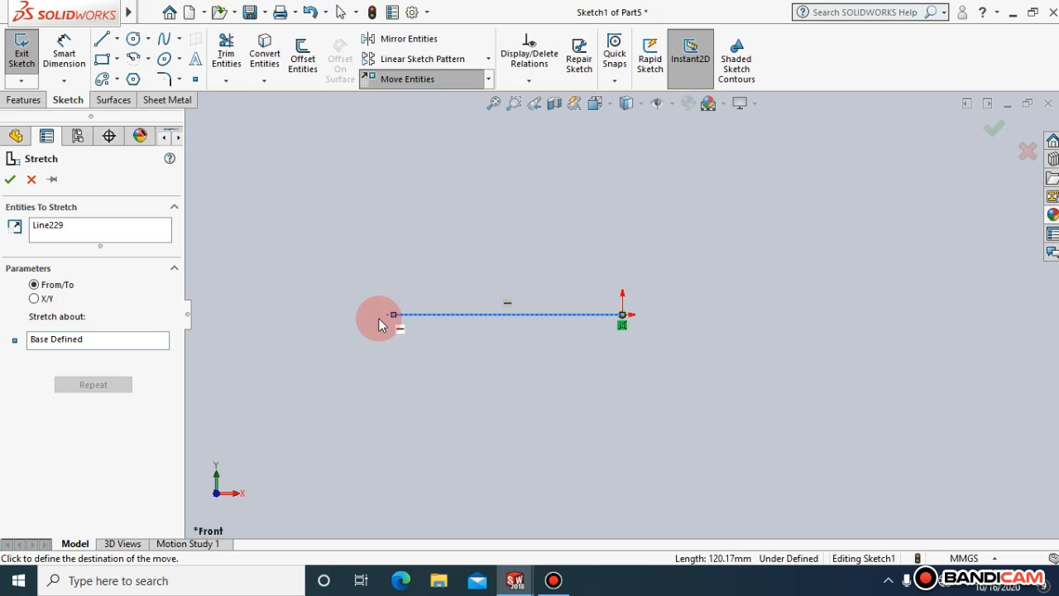
{"action": "left_click", "coordinate": [394, 314]}
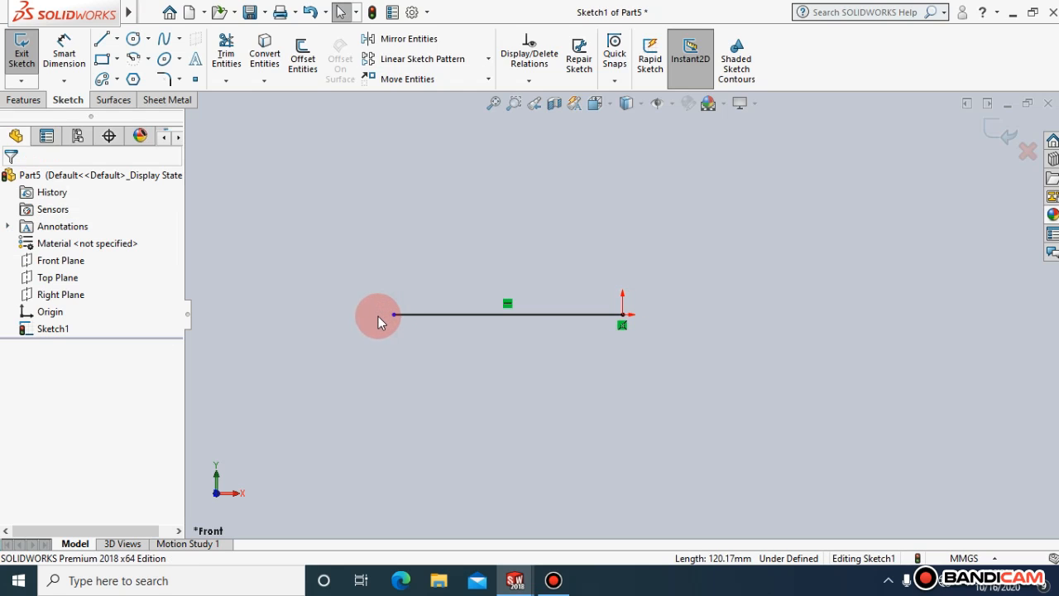
Pull the line's left endpoint outward until the line is about 195 mm long, and delete the line.
{"action": "left_click_drag", "start_coordinate": [396, 317], "coordinate": [199, 313]}
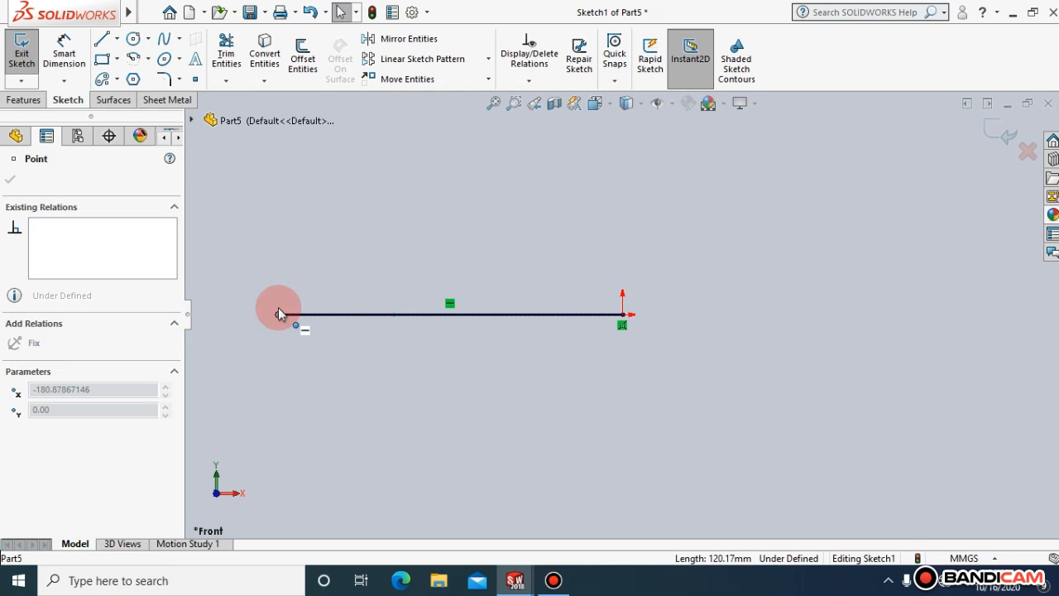
{"action": "left_click", "coordinate": [10, 179]}
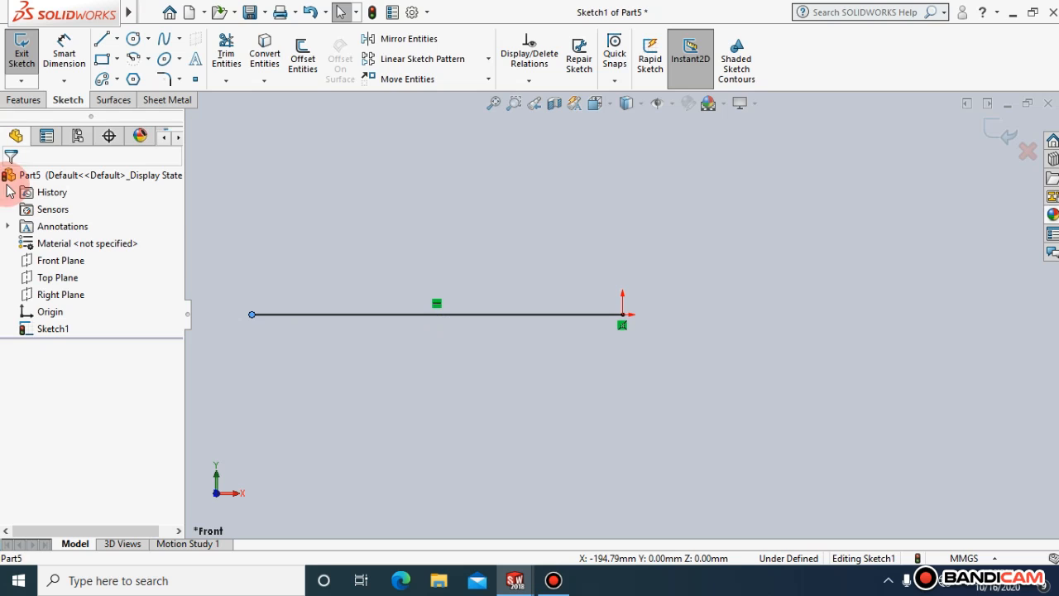
{"action": "left_click_drag", "start_coordinate": [622, 426], "coordinate": [458, 279]}
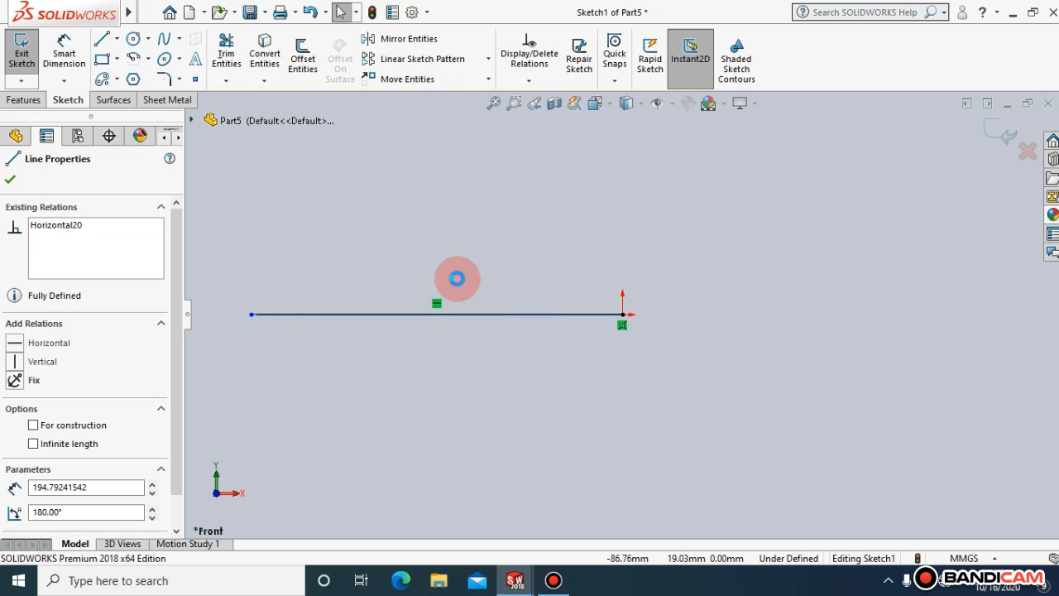
{"action": "key", "text": "Delete"}
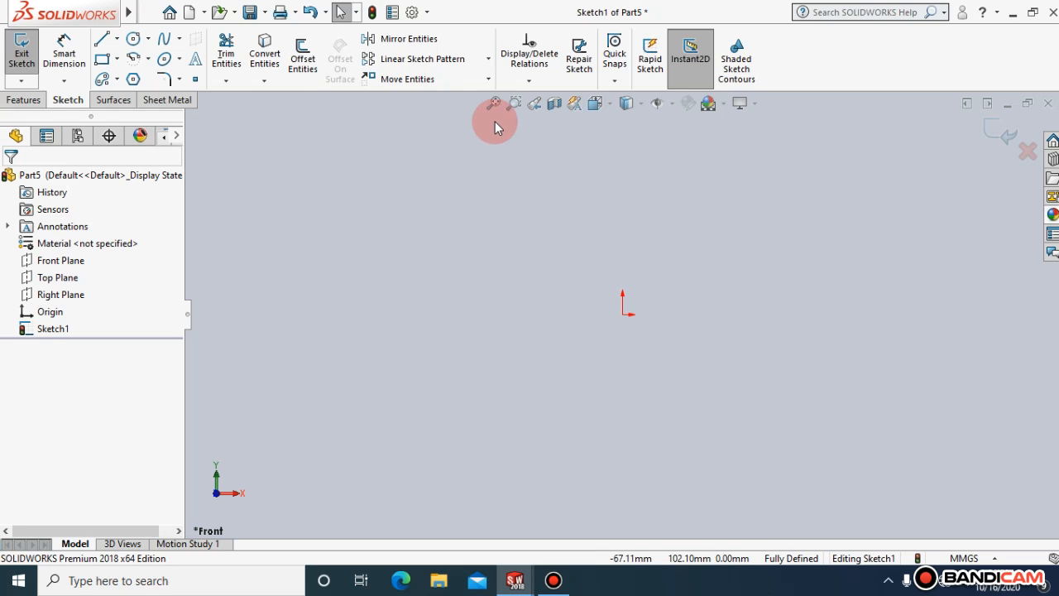
{"action": "left_click", "coordinate": [487, 78]}
{"action": "left_click", "coordinate": [488, 78]}
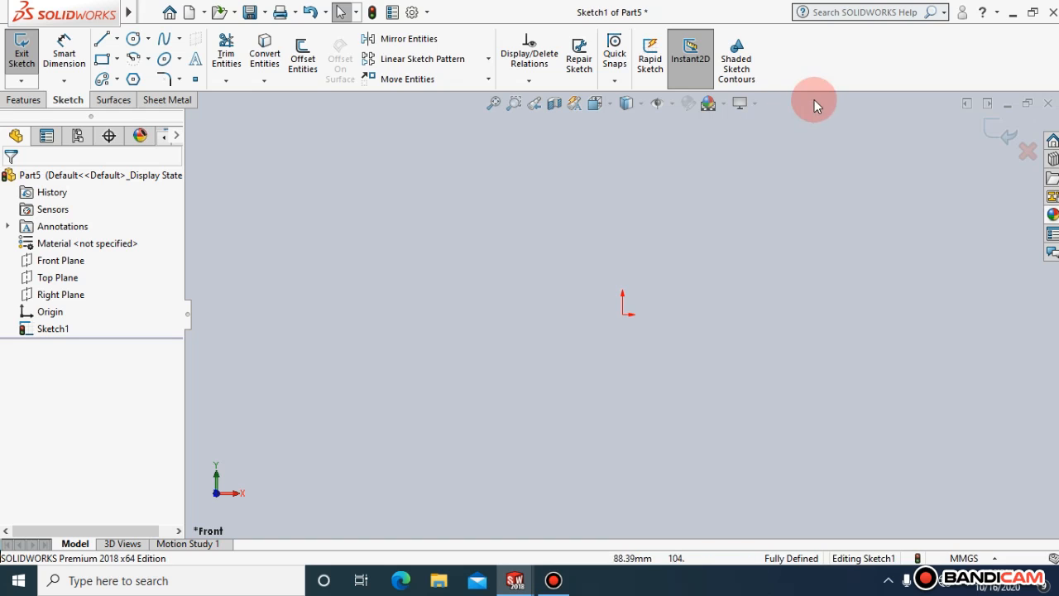
Apply the Plain White scene as the background.
{"action": "left_click", "coordinate": [724, 105]}
{"action": "left_click", "coordinate": [586, 329]}
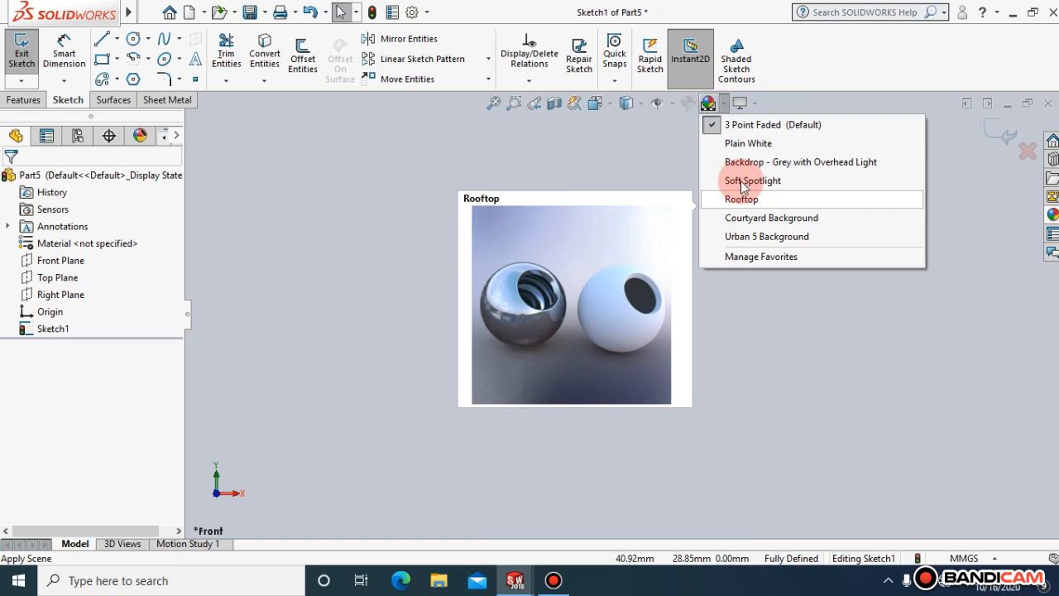
{"action": "left_click", "coordinate": [740, 145]}
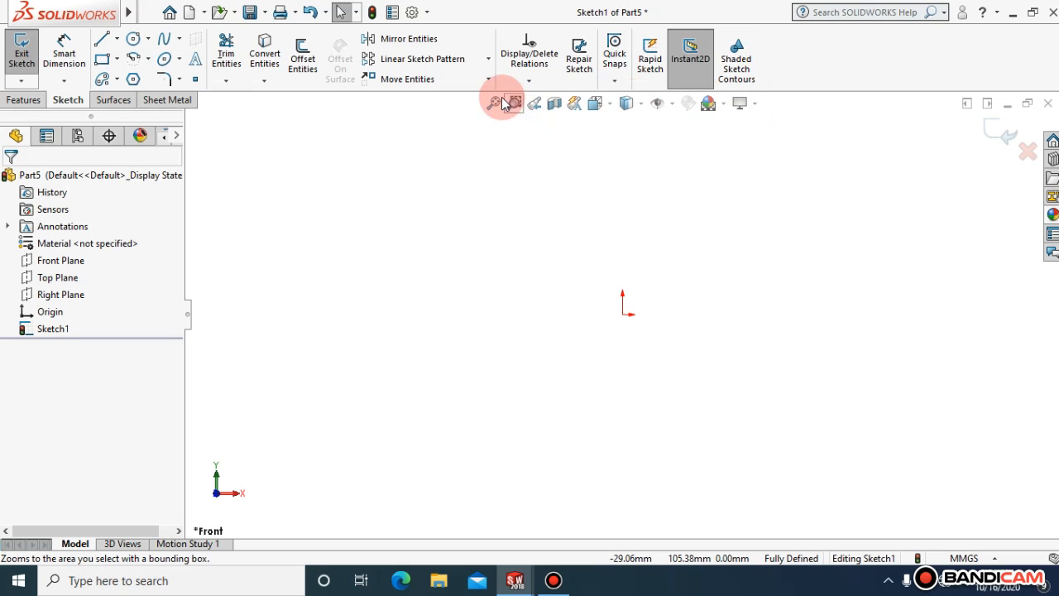
Draw a corner rectangle from the origin up to an opposite corner at its upper left.
{"action": "left_click", "coordinate": [102, 58]}
{"action": "left_click", "coordinate": [623, 314]}
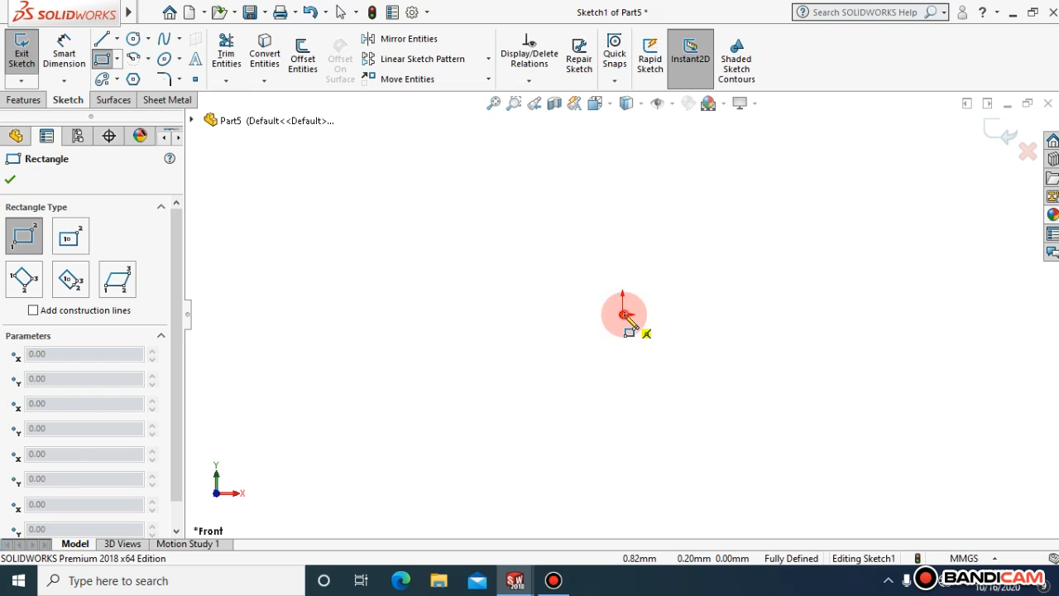
{"action": "left_click", "coordinate": [395, 189]}
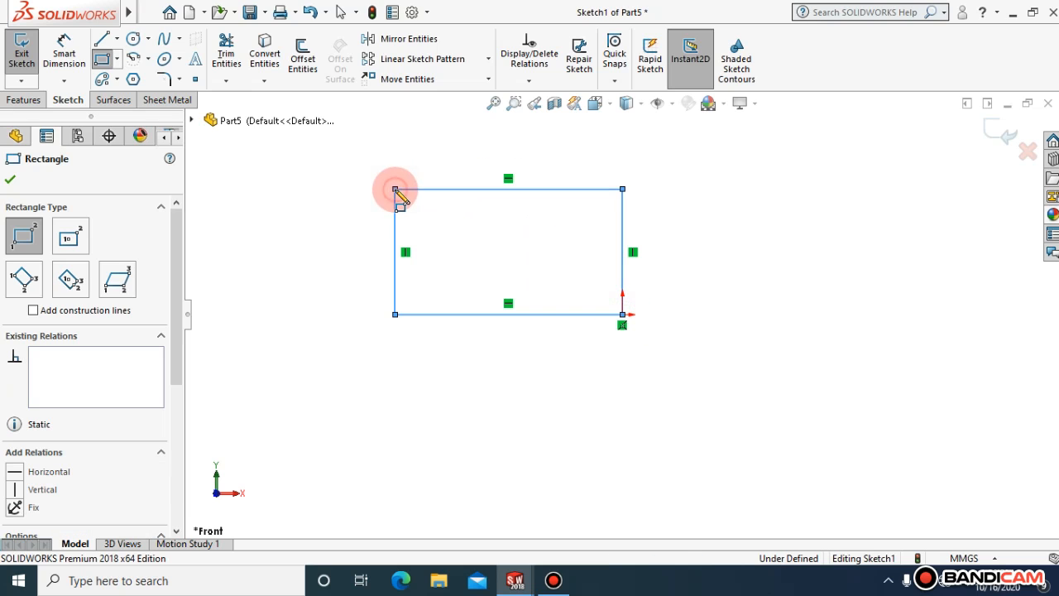
{"action": "left_click", "coordinate": [11, 179]}
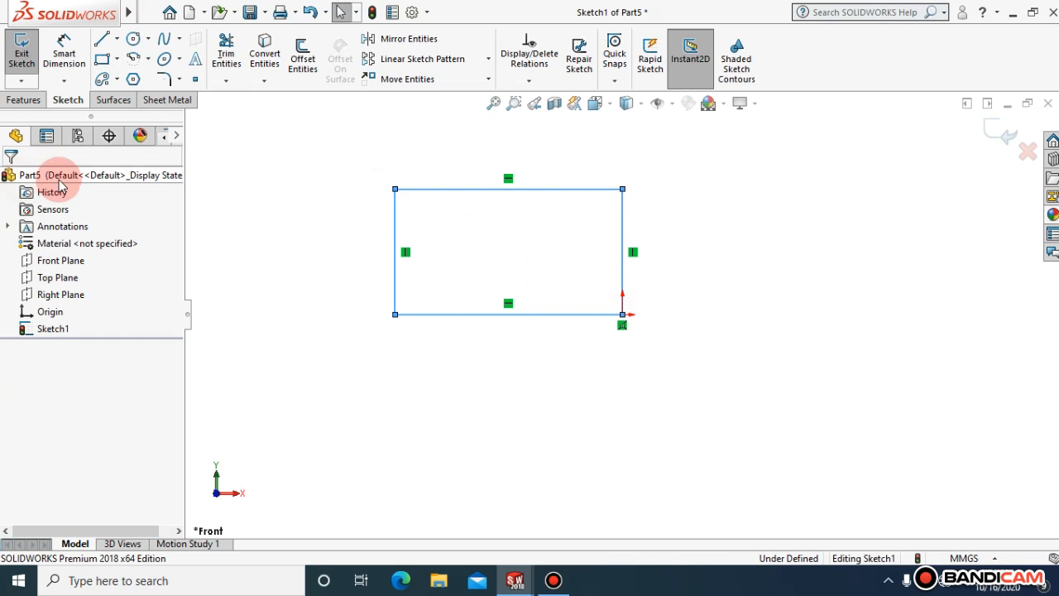
Turn on Shaded Sketch Contours for the closed rectangle.
{"action": "left_click", "coordinate": [740, 79]}
{"action": "left_click", "coordinate": [742, 82]}
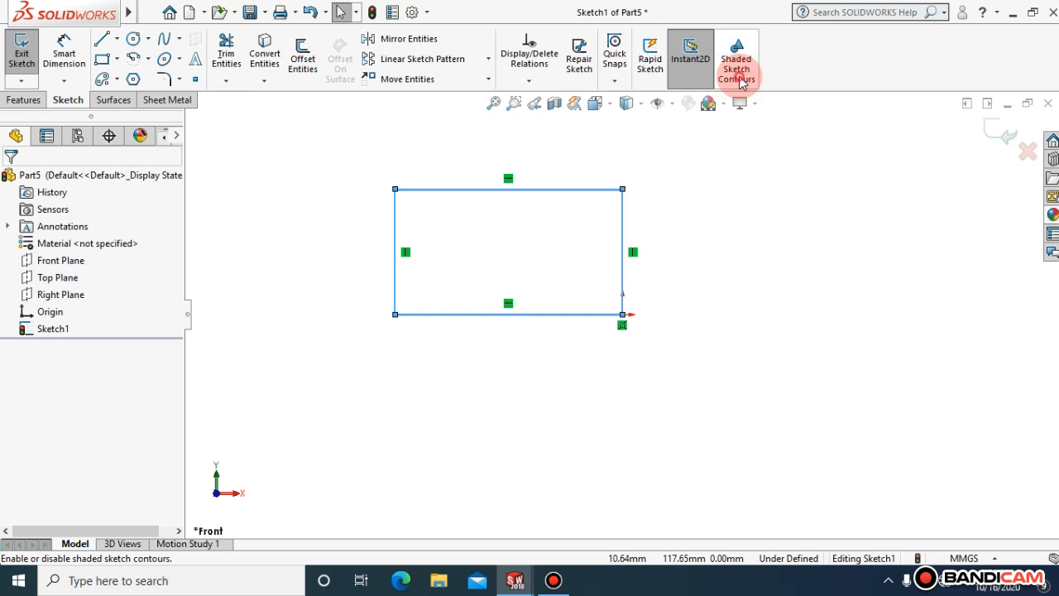
{"action": "left_click", "coordinate": [742, 82]}
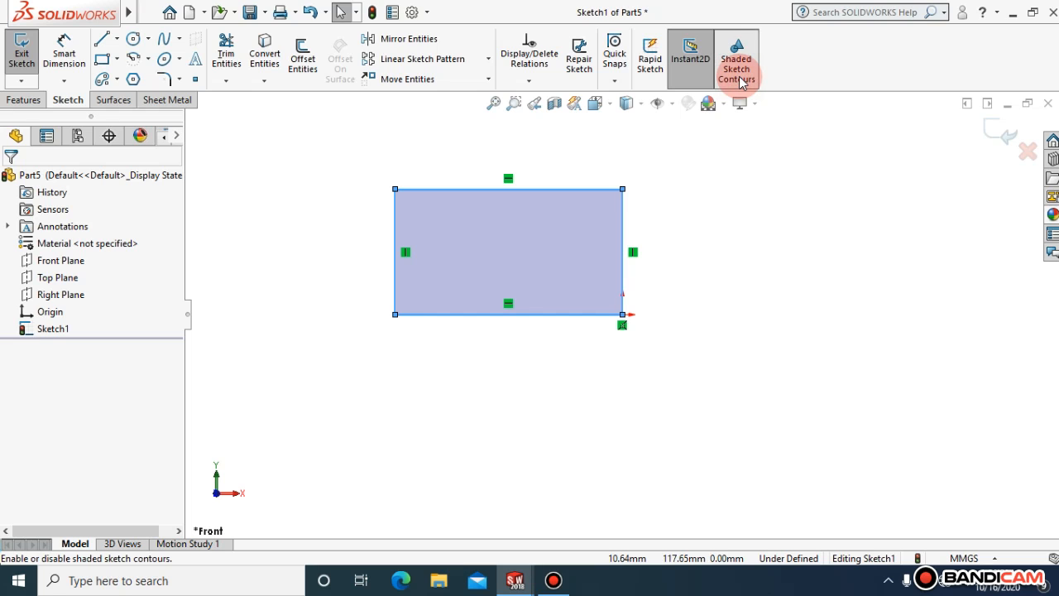
Turn off Shaded Sketch Contours and switch Instant2D off and on repeatedly with the rectangle in the sketch.
{"action": "left_click", "coordinate": [697, 70]}
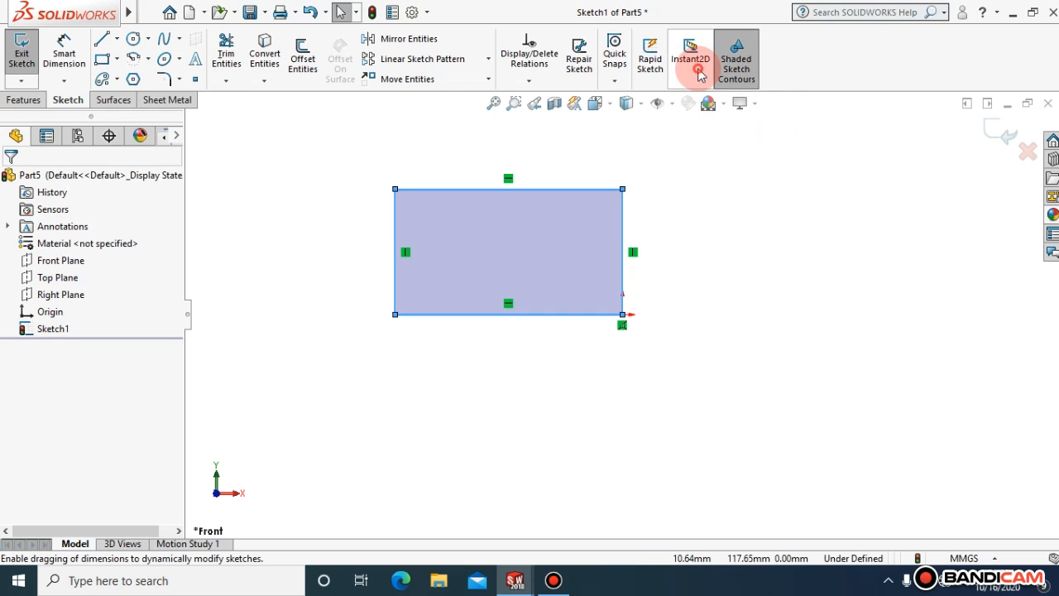
{"action": "left_click", "coordinate": [744, 77]}
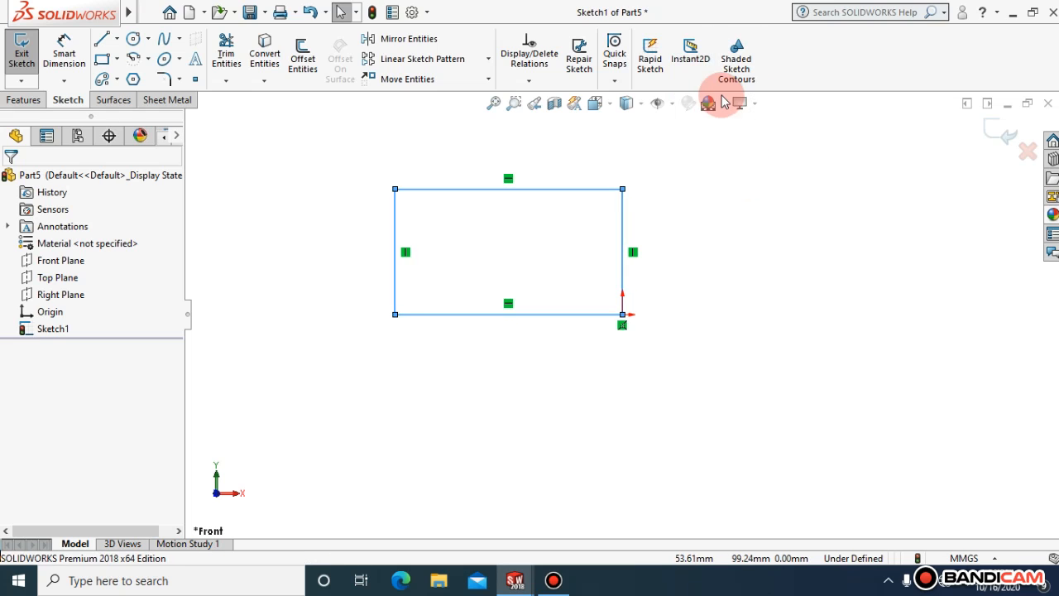
{"action": "left_click", "coordinate": [690, 74]}
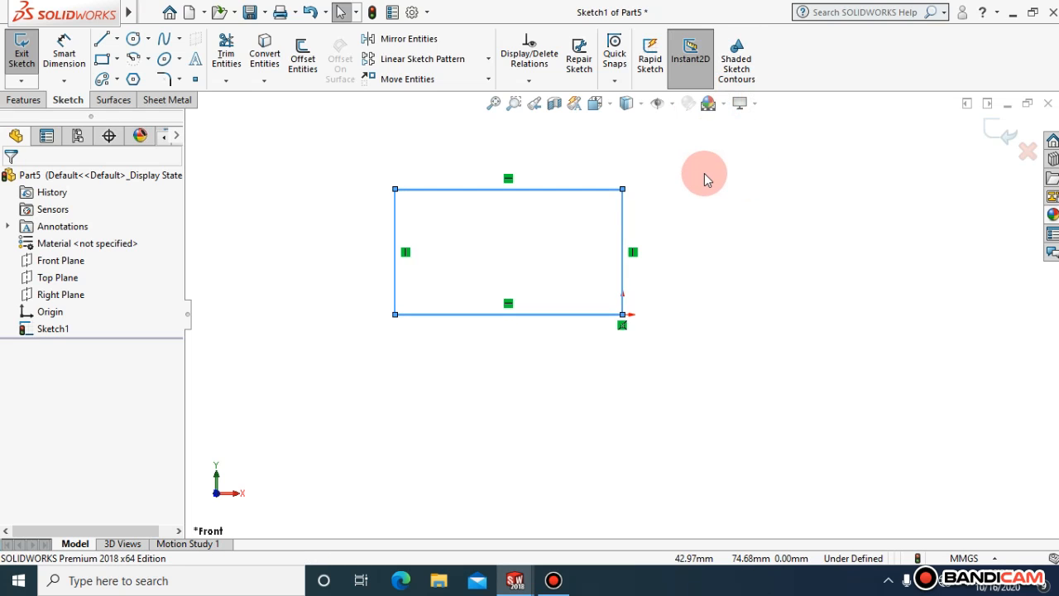
{"action": "left_click", "coordinate": [702, 53]}
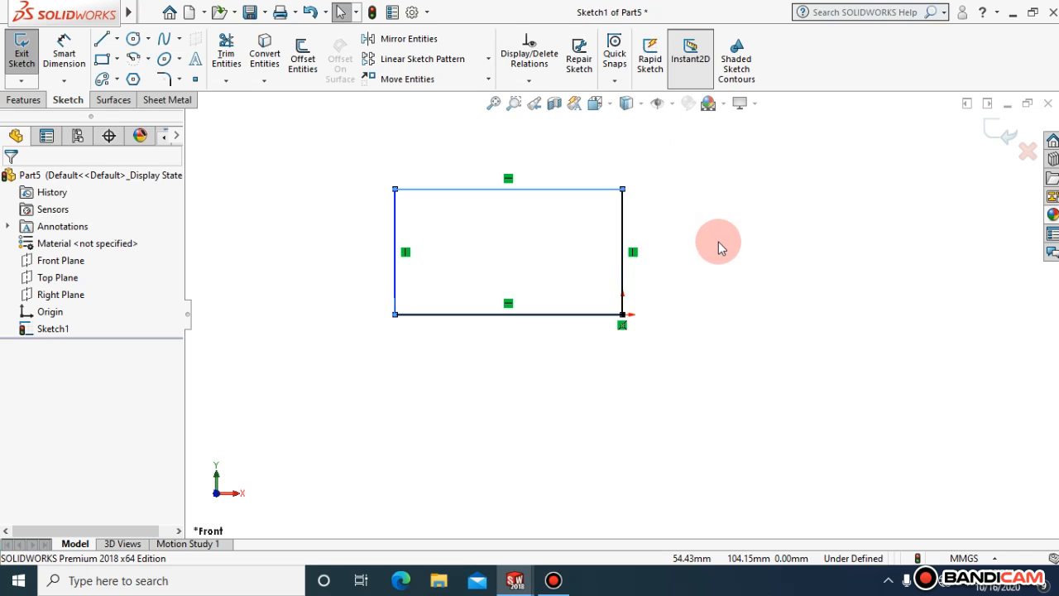
{"action": "left_click", "coordinate": [682, 70]}
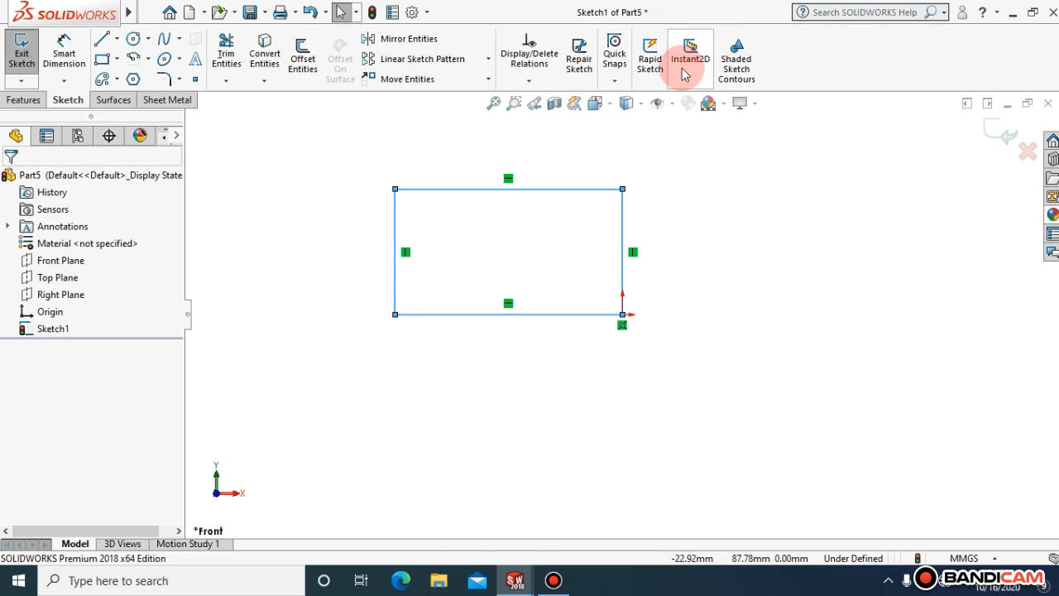
Switch Shaded Sketch Contours on and off once more, and delete the whole rectangle.
{"action": "left_click", "coordinate": [738, 75]}
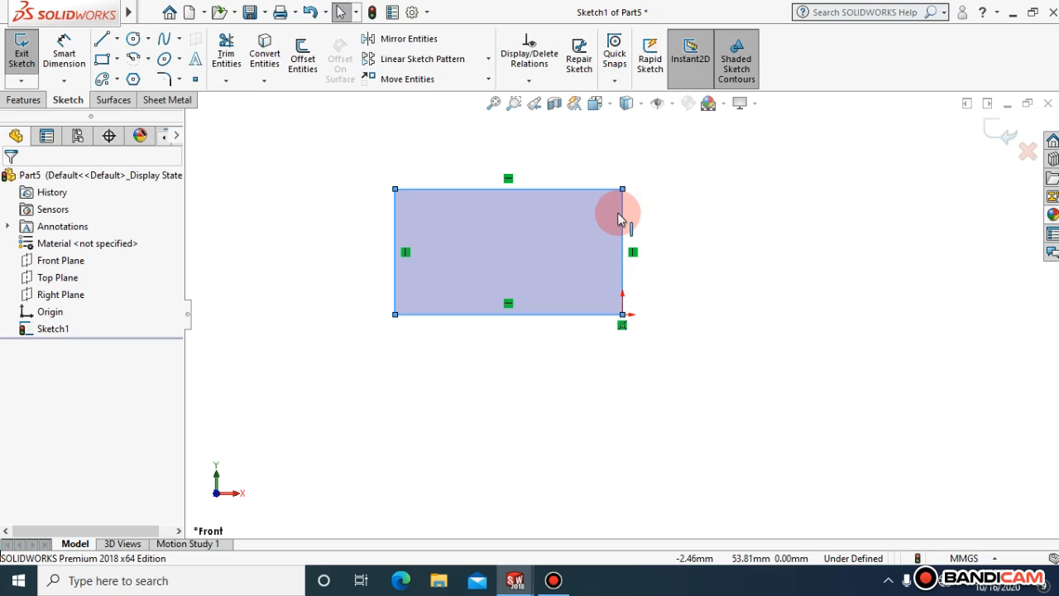
{"action": "left_click", "coordinate": [752, 73]}
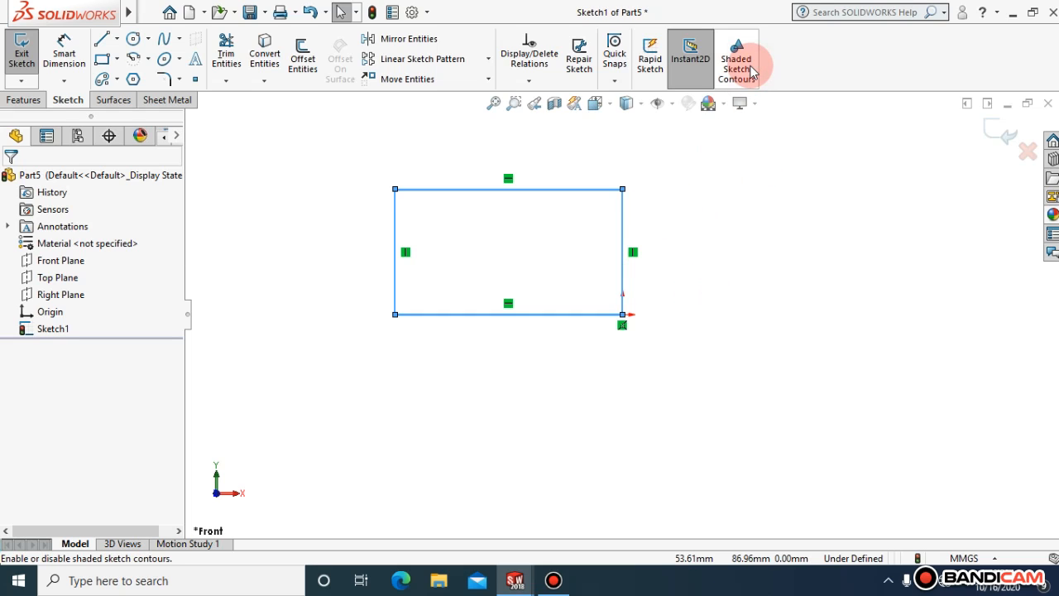
{"action": "mouse_move", "coordinate": [698, 416]}
{"action": "left_mouse_down"}
{"action": "mouse_move", "coordinate": [535, 272]}
{"action": "mouse_move", "coordinate": [337, 155]}
{"action": "left_mouse_up"}
{"action": "key", "text": "Delete"}
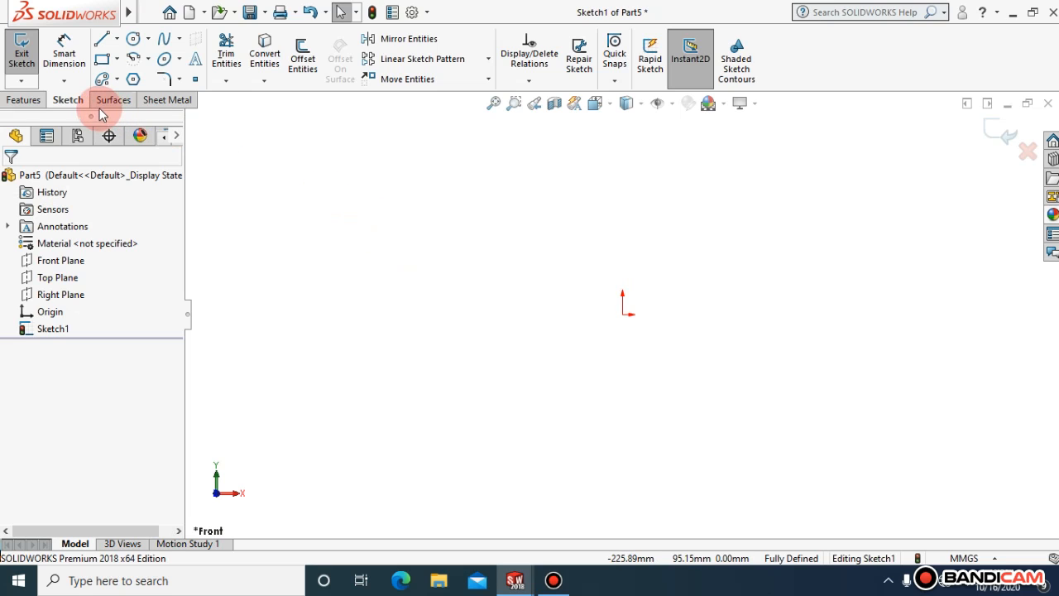
{"action": "left_click", "coordinate": [21, 101]}
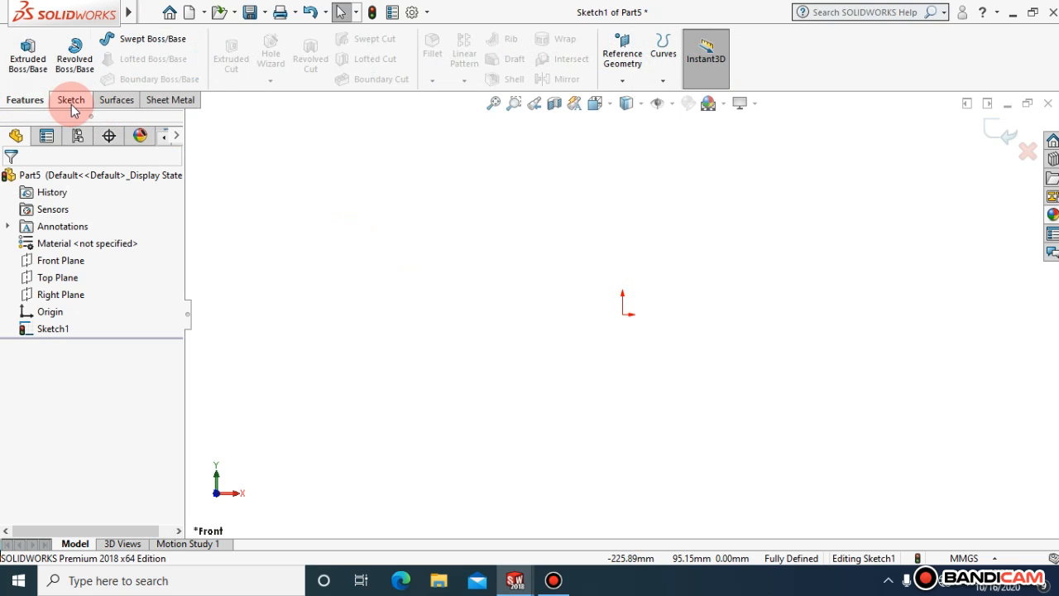
{"action": "left_click", "coordinate": [72, 101]}
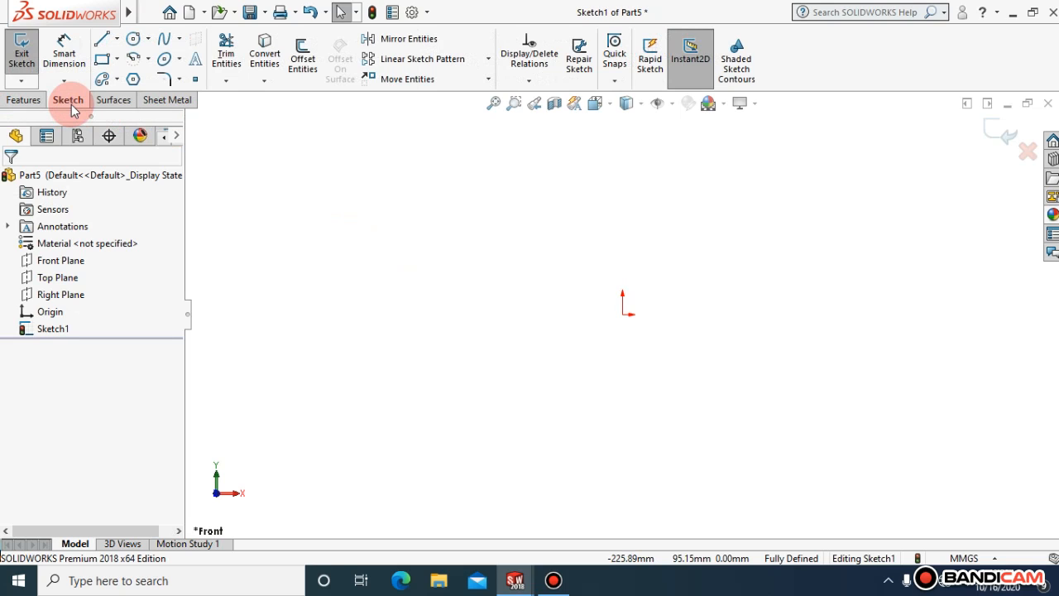
{"action": "left_click", "coordinate": [551, 10]}
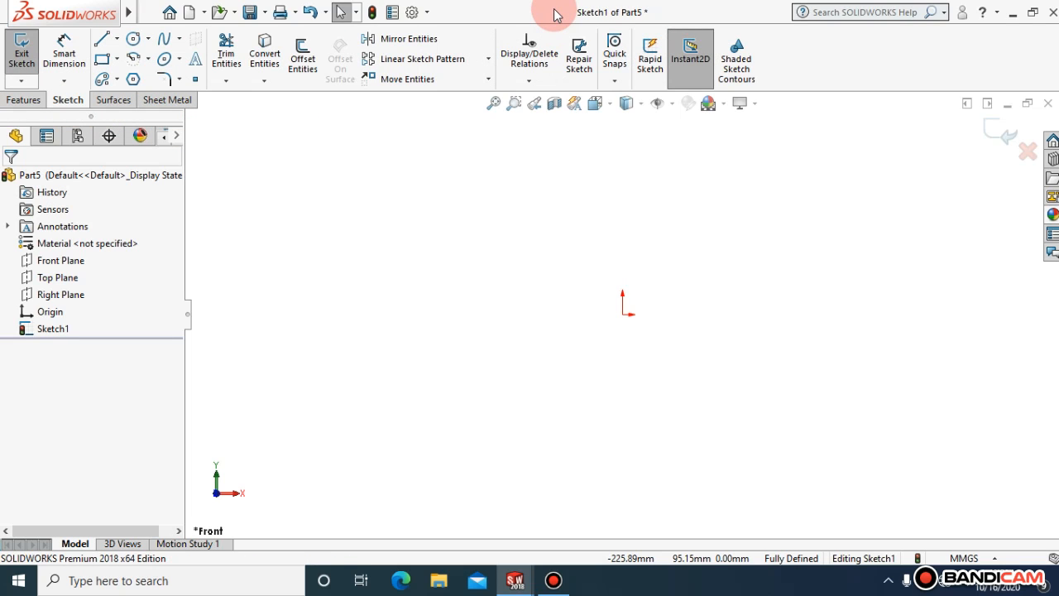